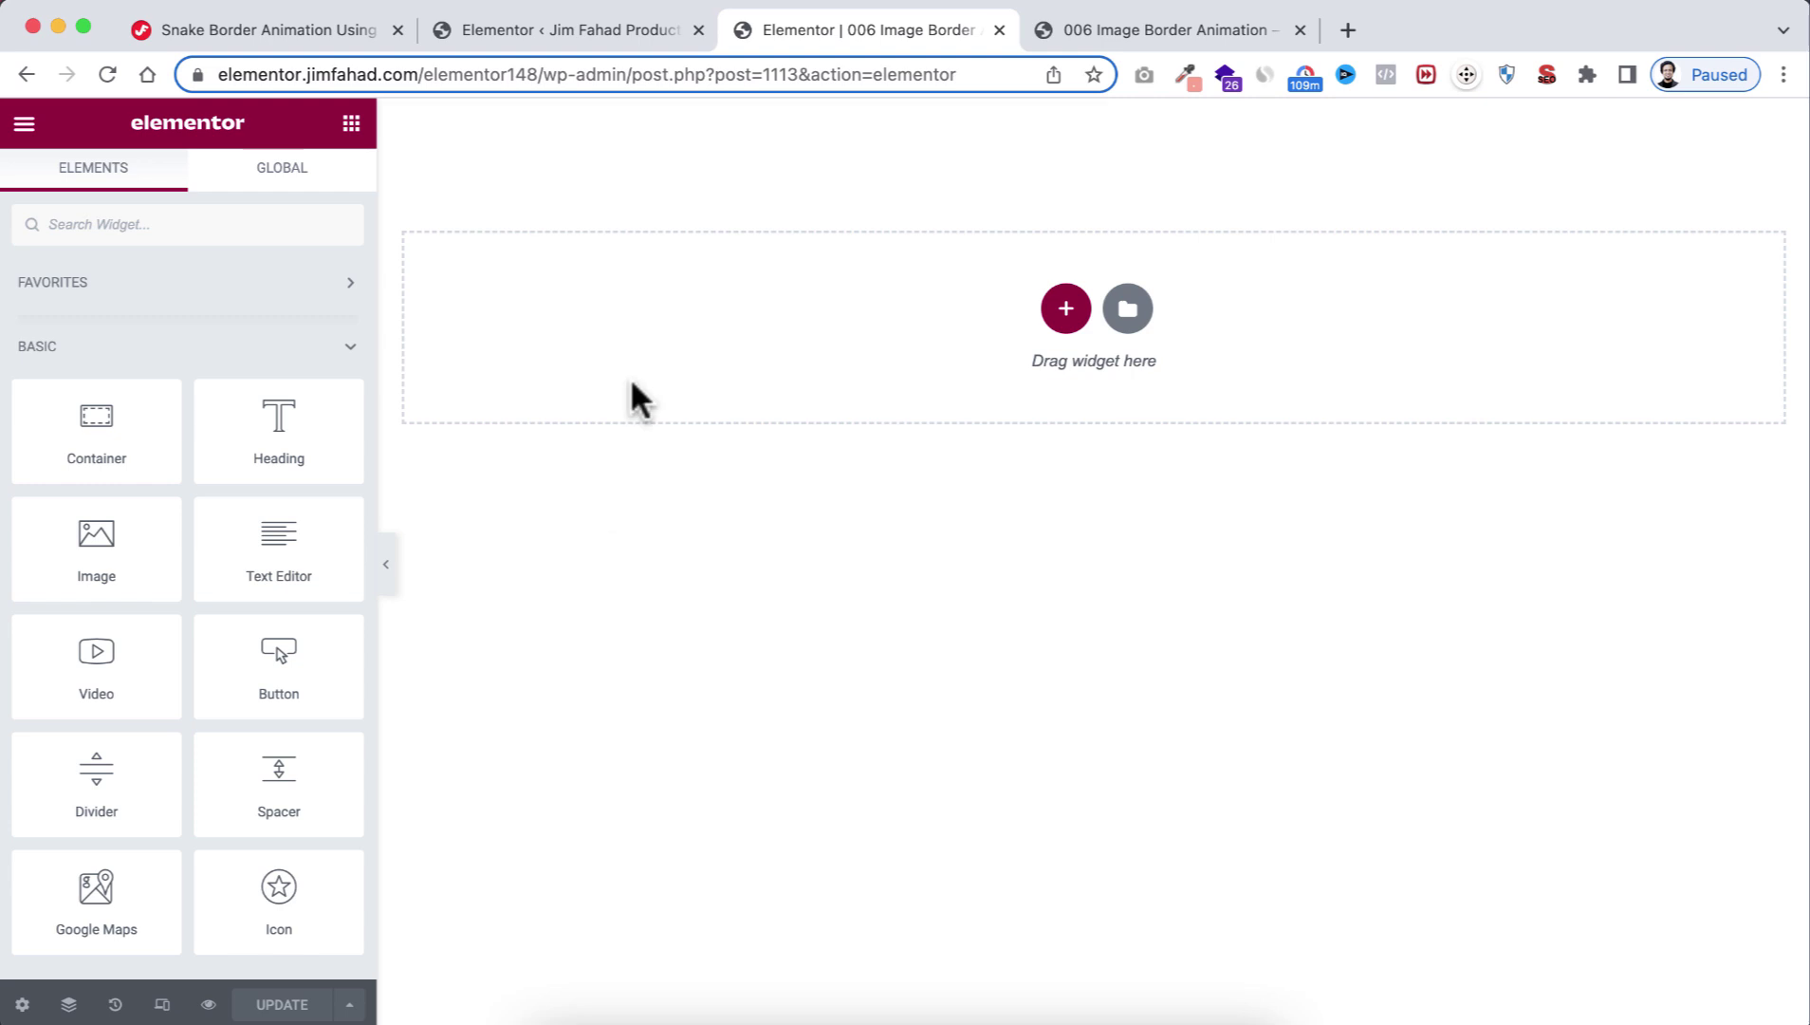
Step: Activate the Flexbox Container experiment in Elementor's settings, then return to the page editor
left_click(603, 28)
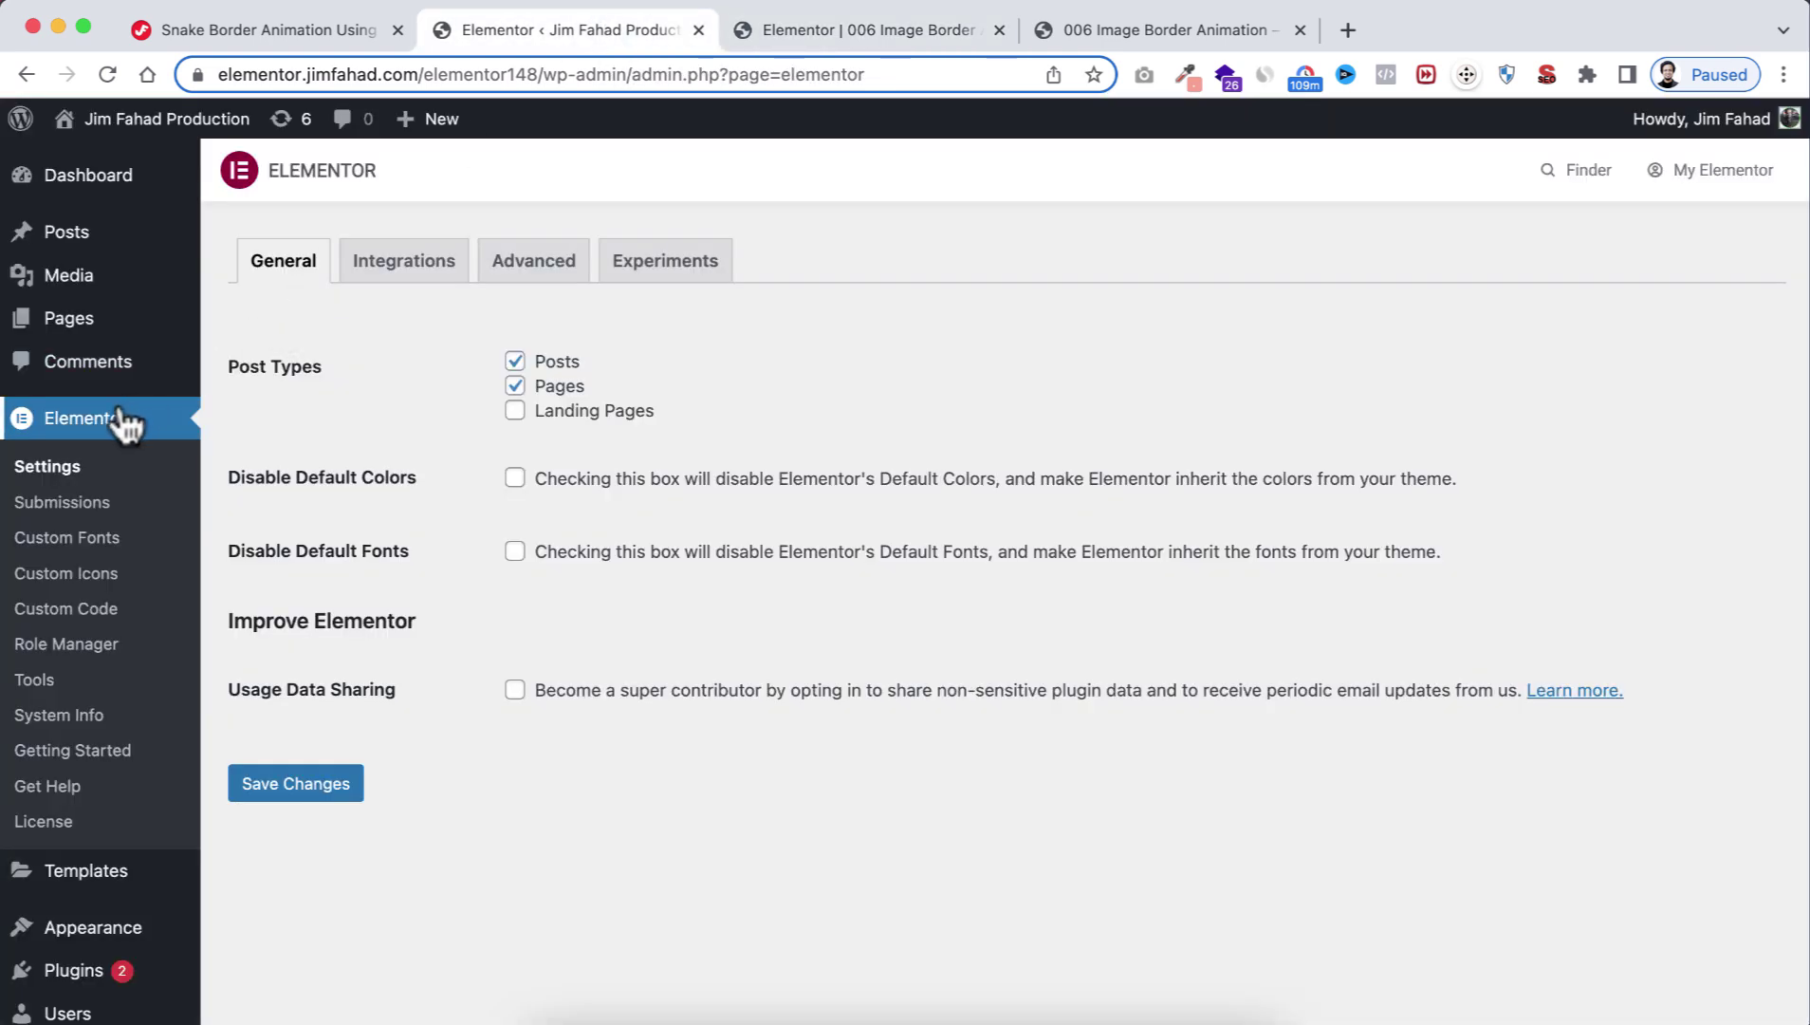
left_click(649, 270)
scroll(559, 718, "down", 10)
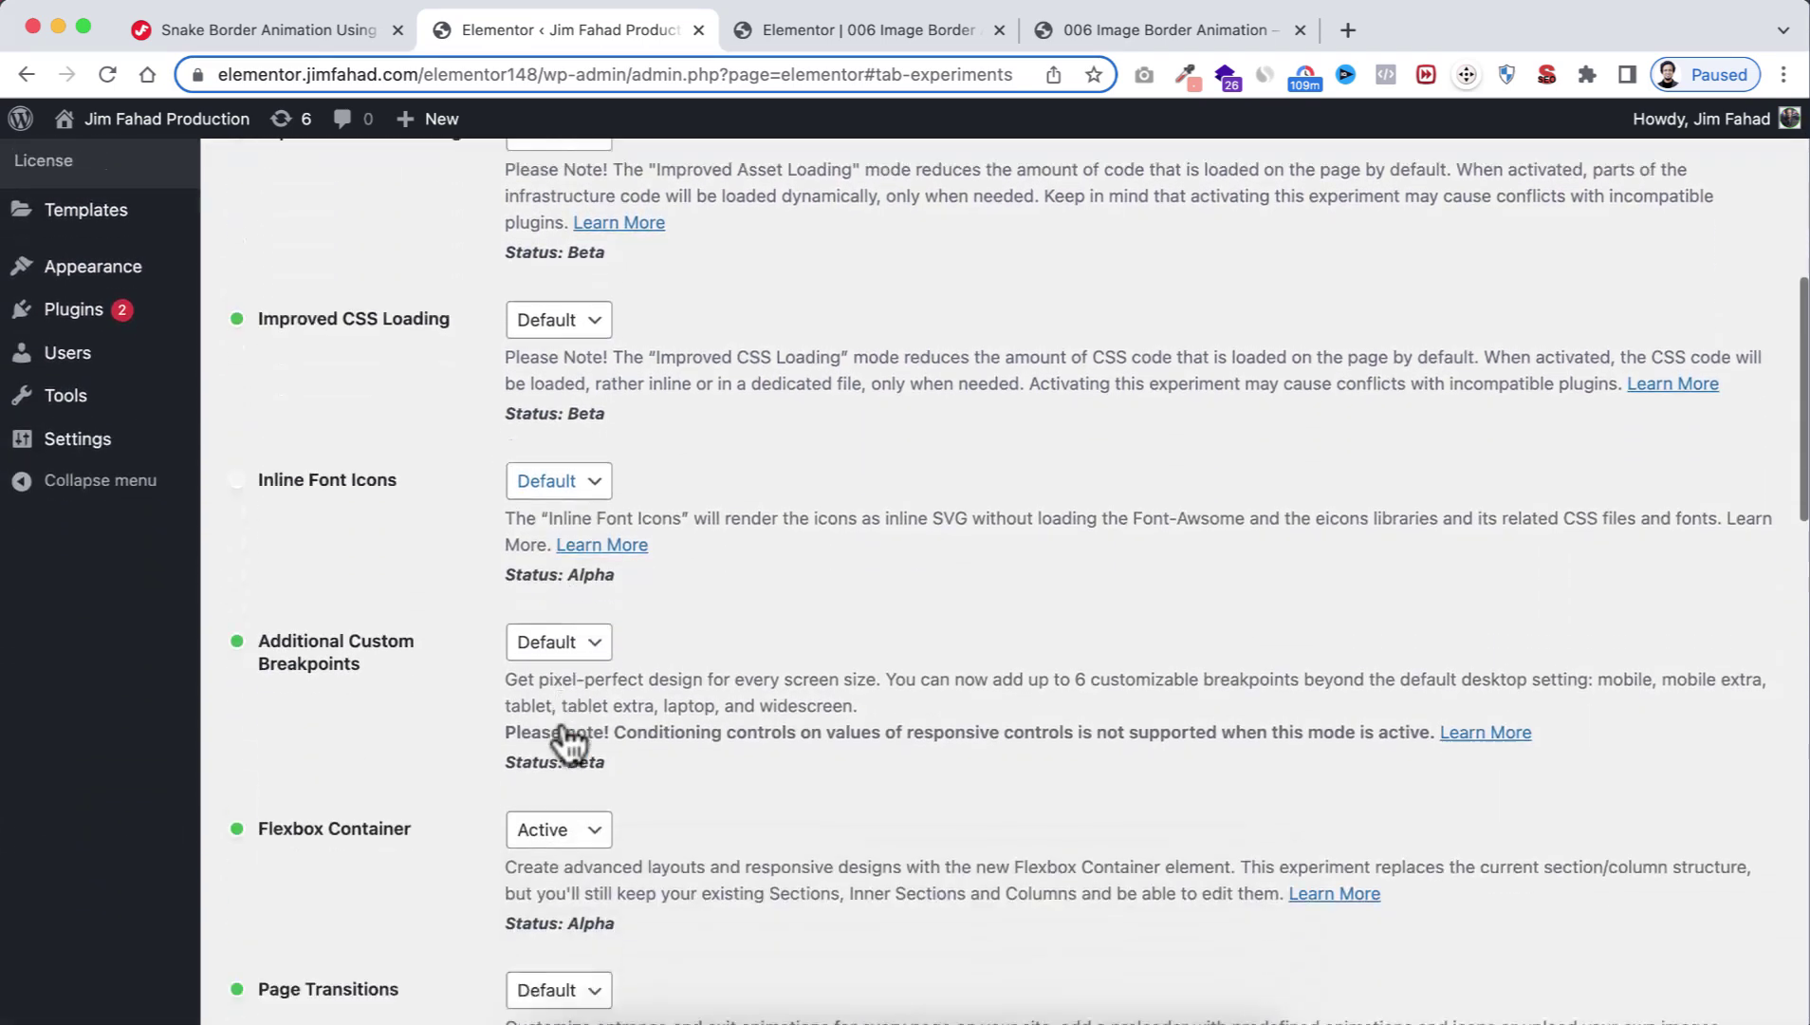
scroll(560, 719, "down", 1)
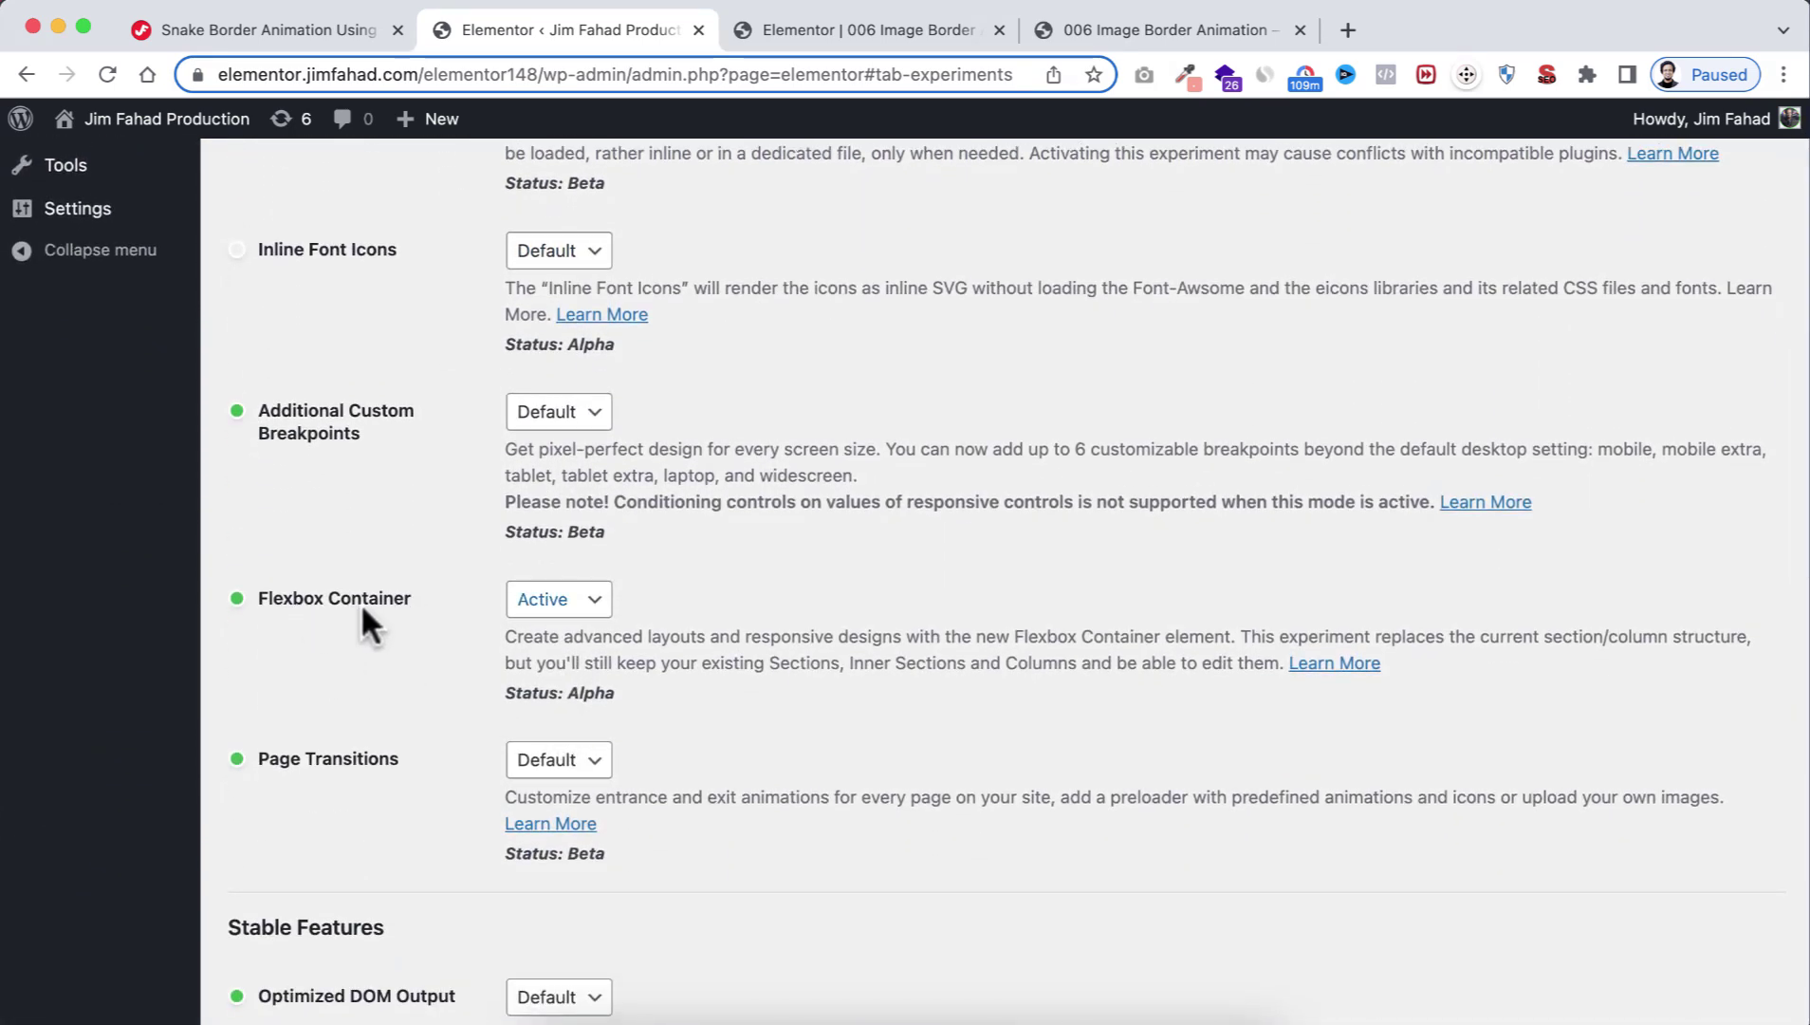
left_click(555, 605)
left_click(565, 596)
left_click(417, 652)
left_click(865, 43)
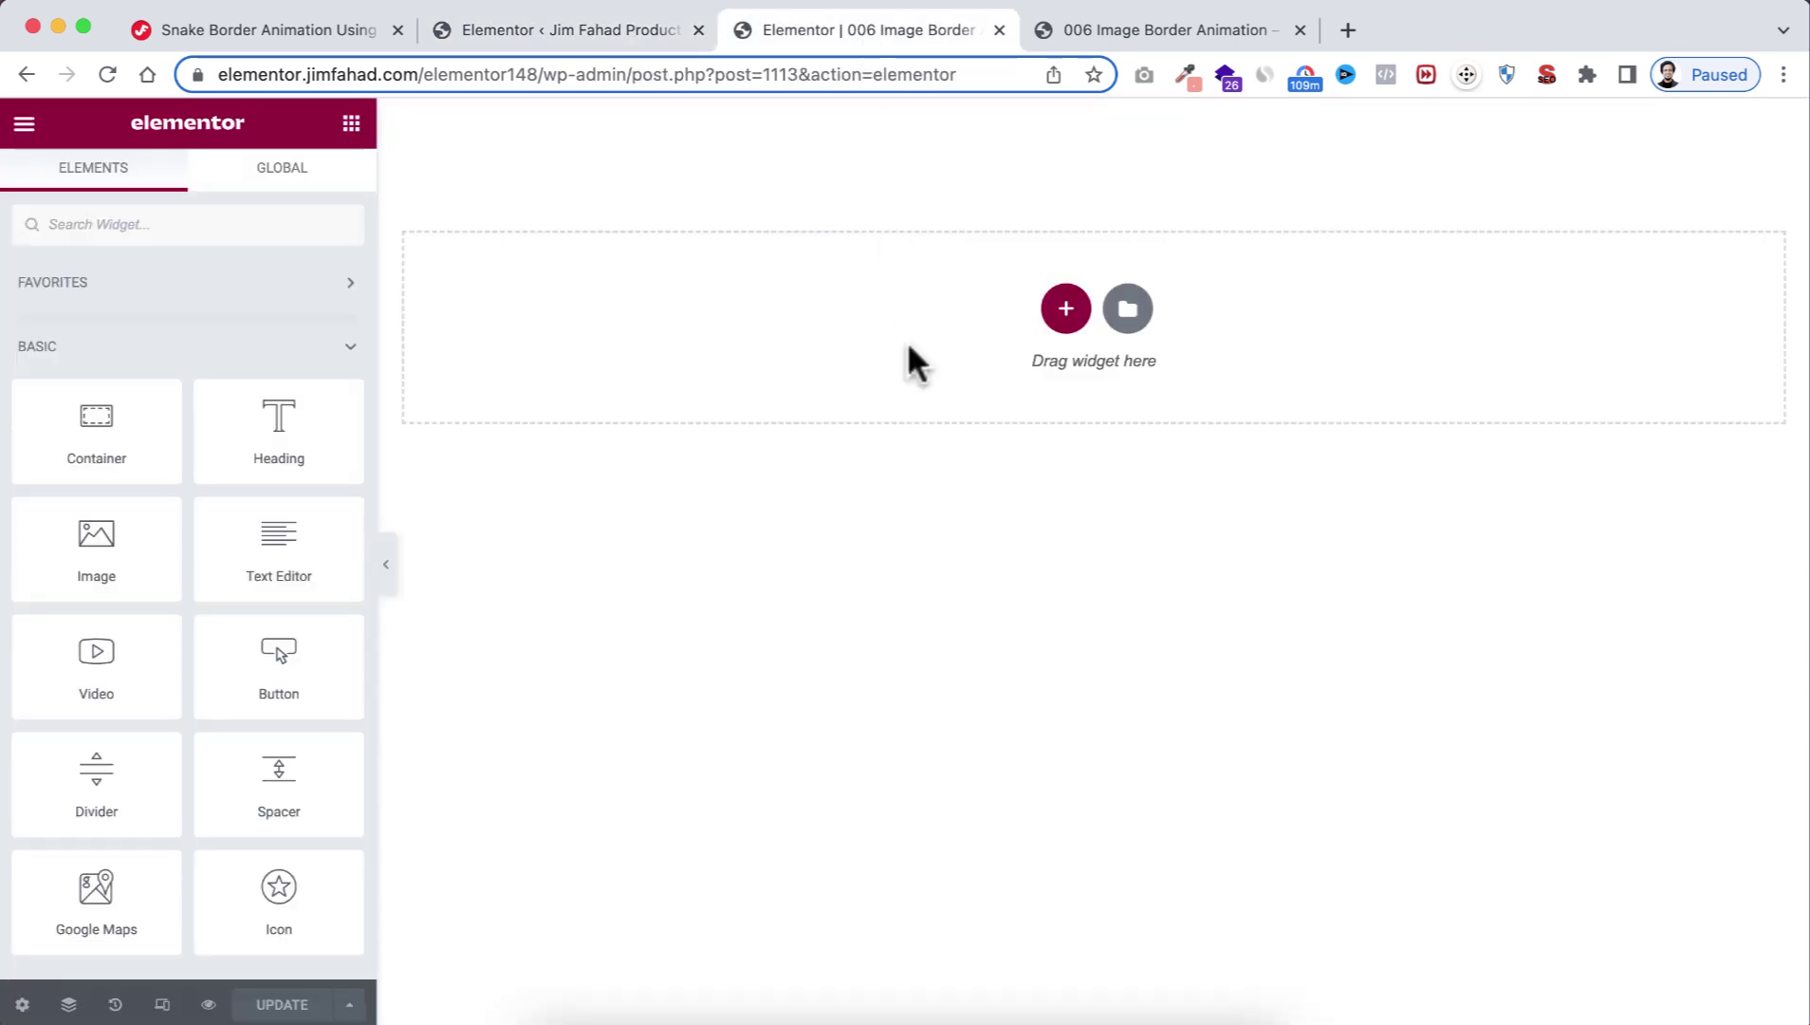
Step: Add a two-column container and delete its right column, leaving one inner box
left_click(1065, 308)
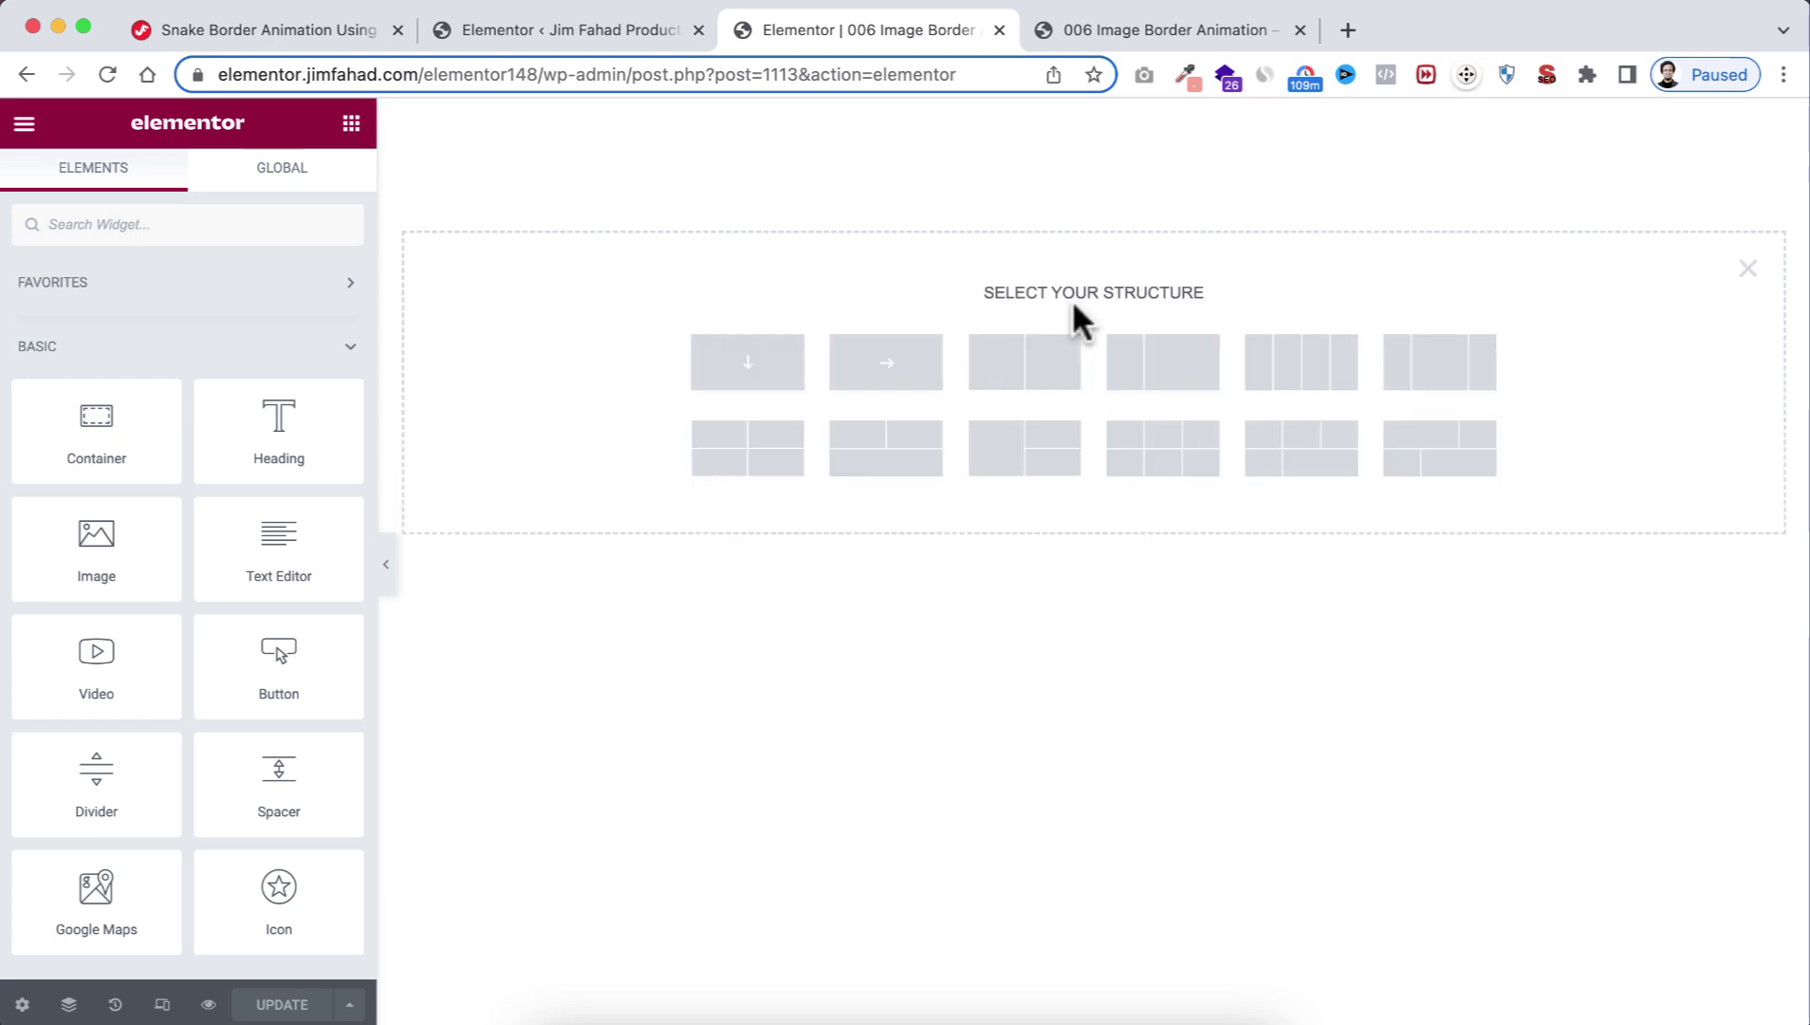
left_click(1038, 367)
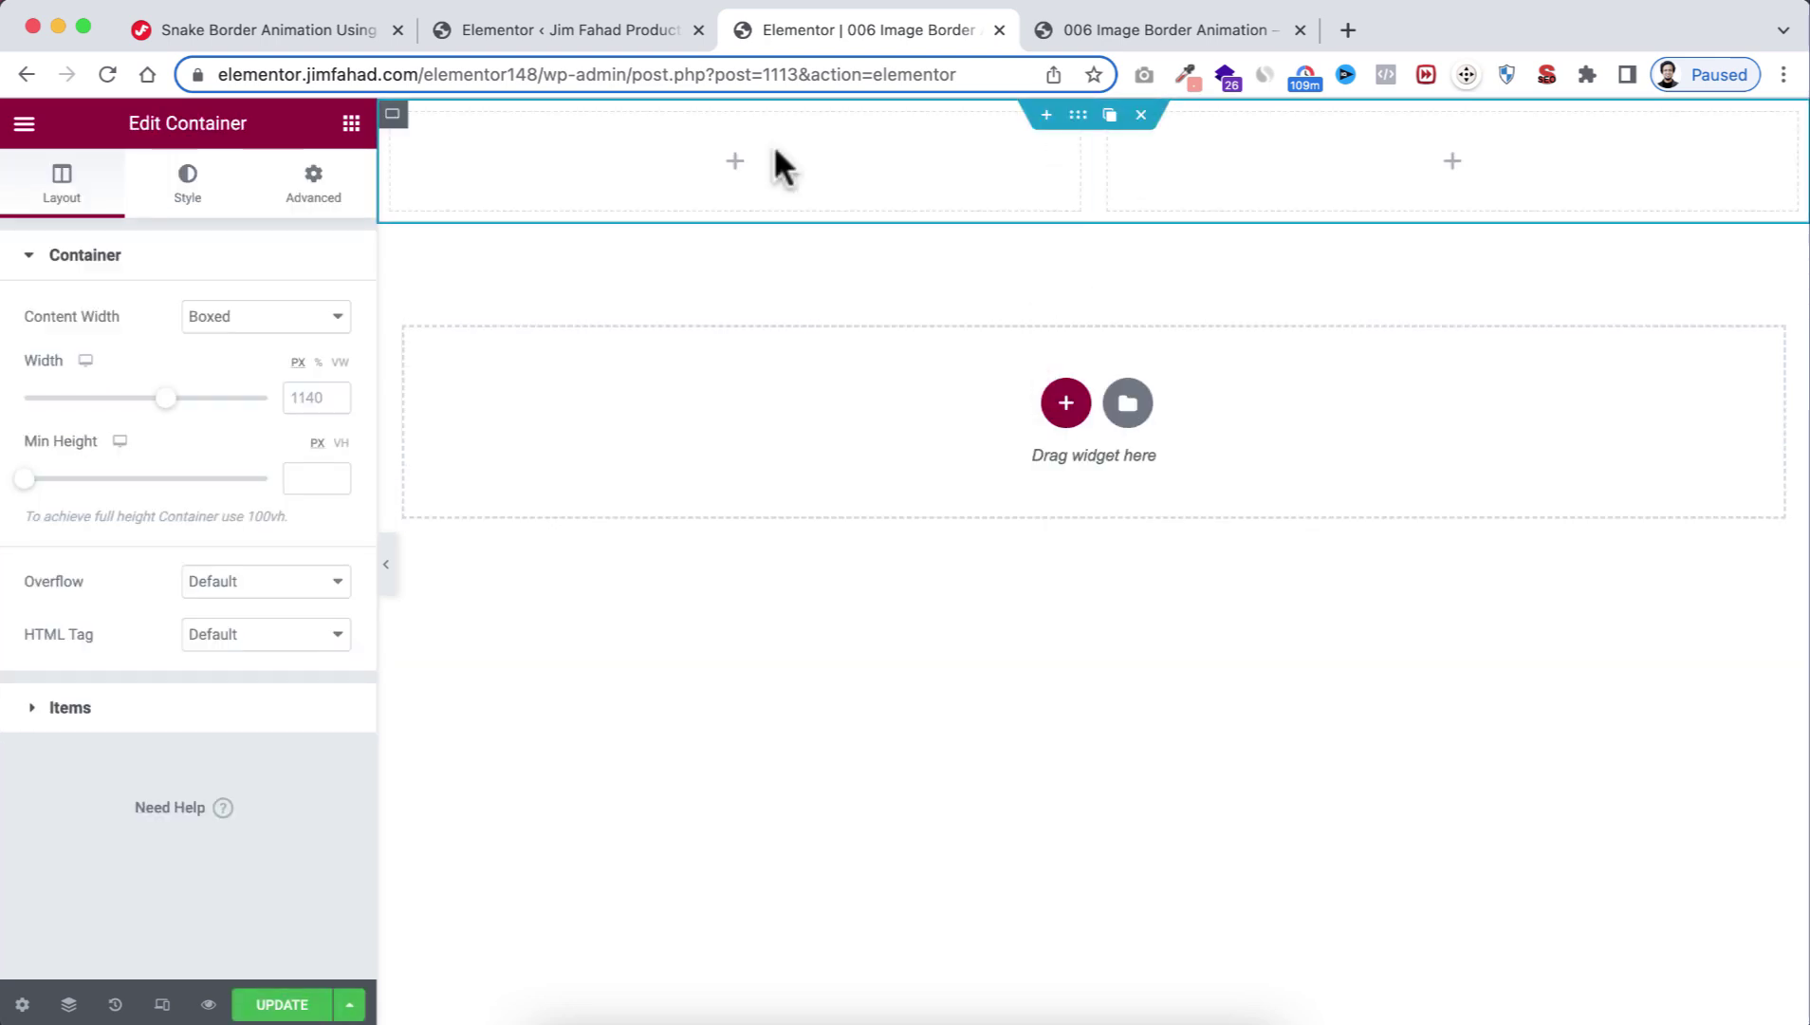
mouse_move(391, 112)
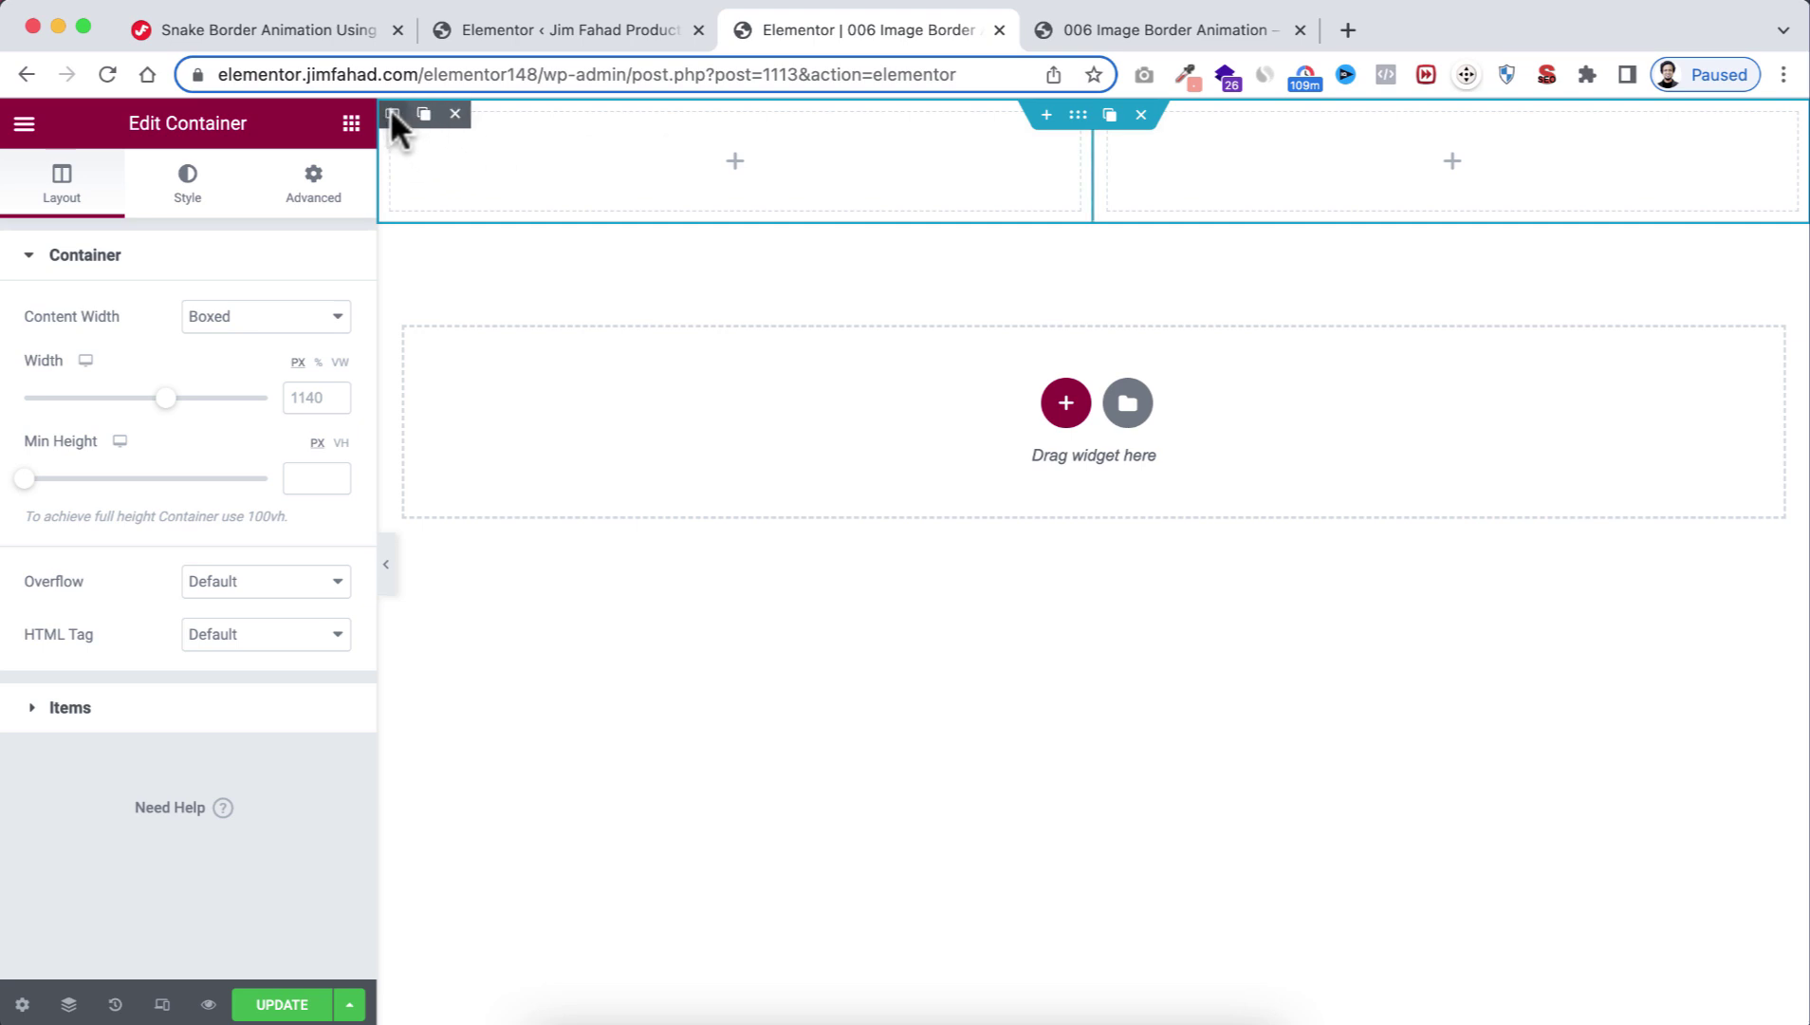
left_click(454, 114)
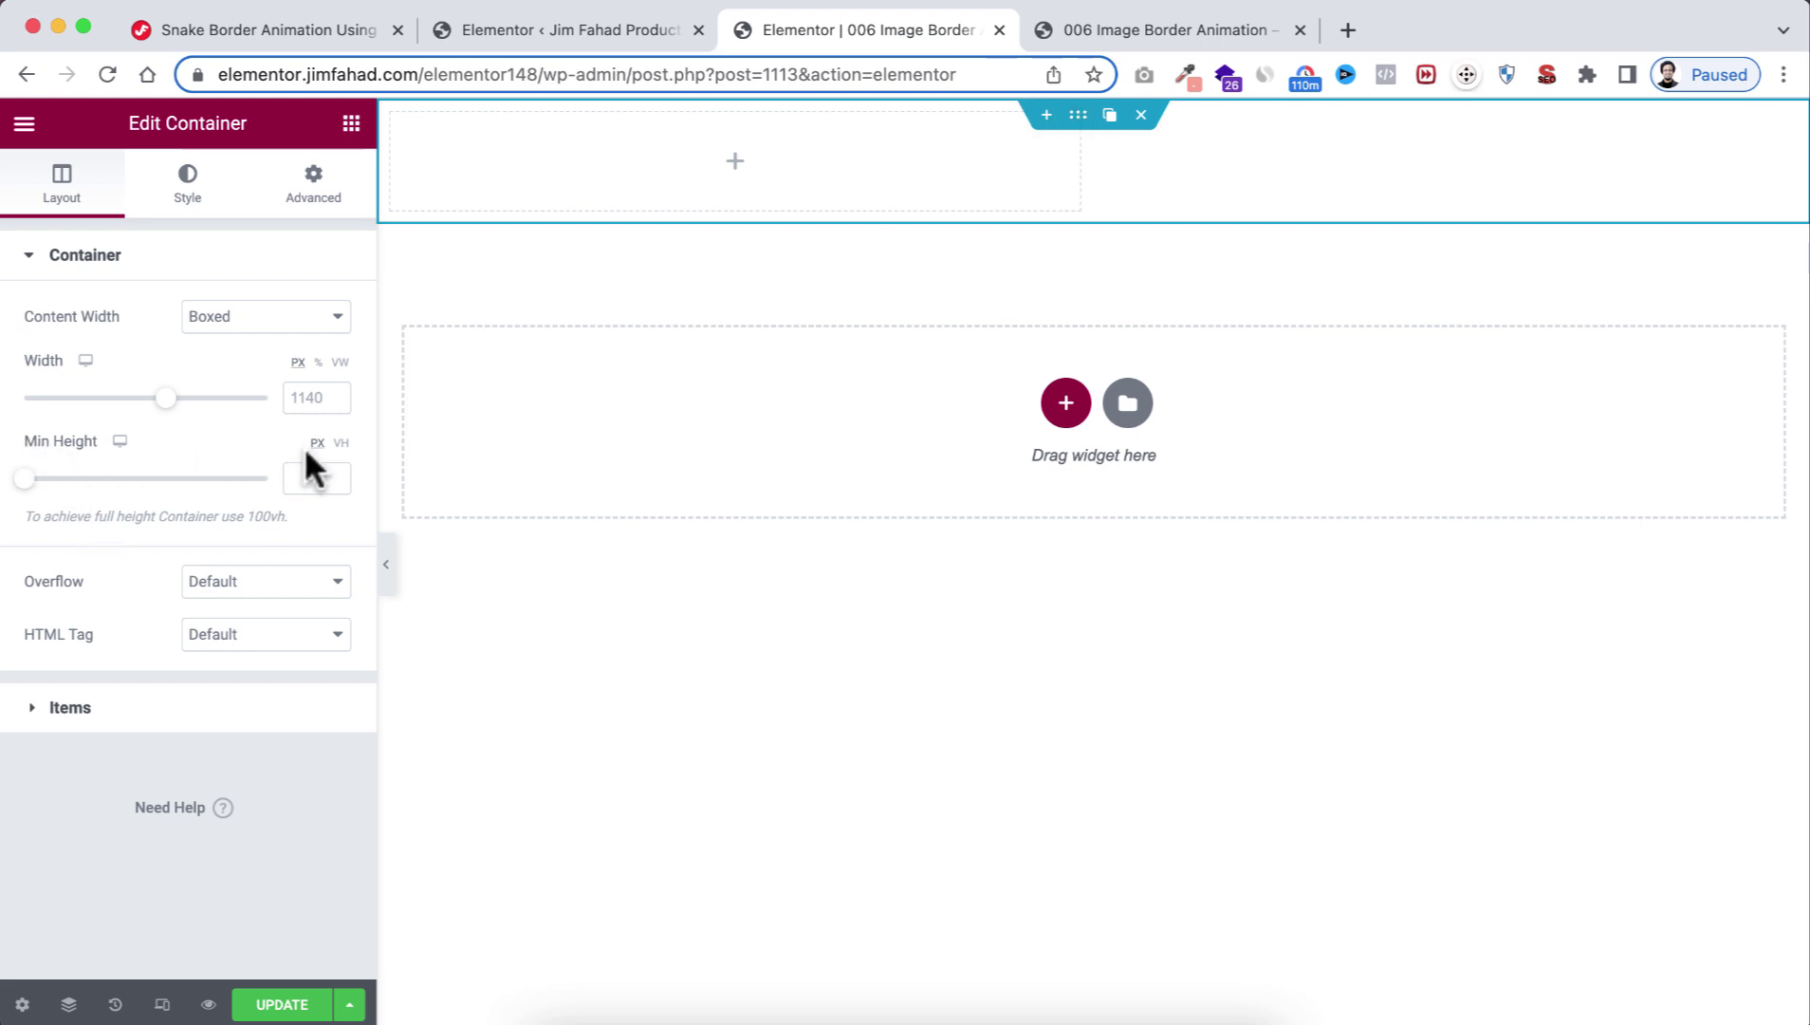
Step: Set the section's Min Height to 100 VH and centre its items vertically and horizontally
left_click(340, 439)
left_click_drag(23, 477, 290, 478)
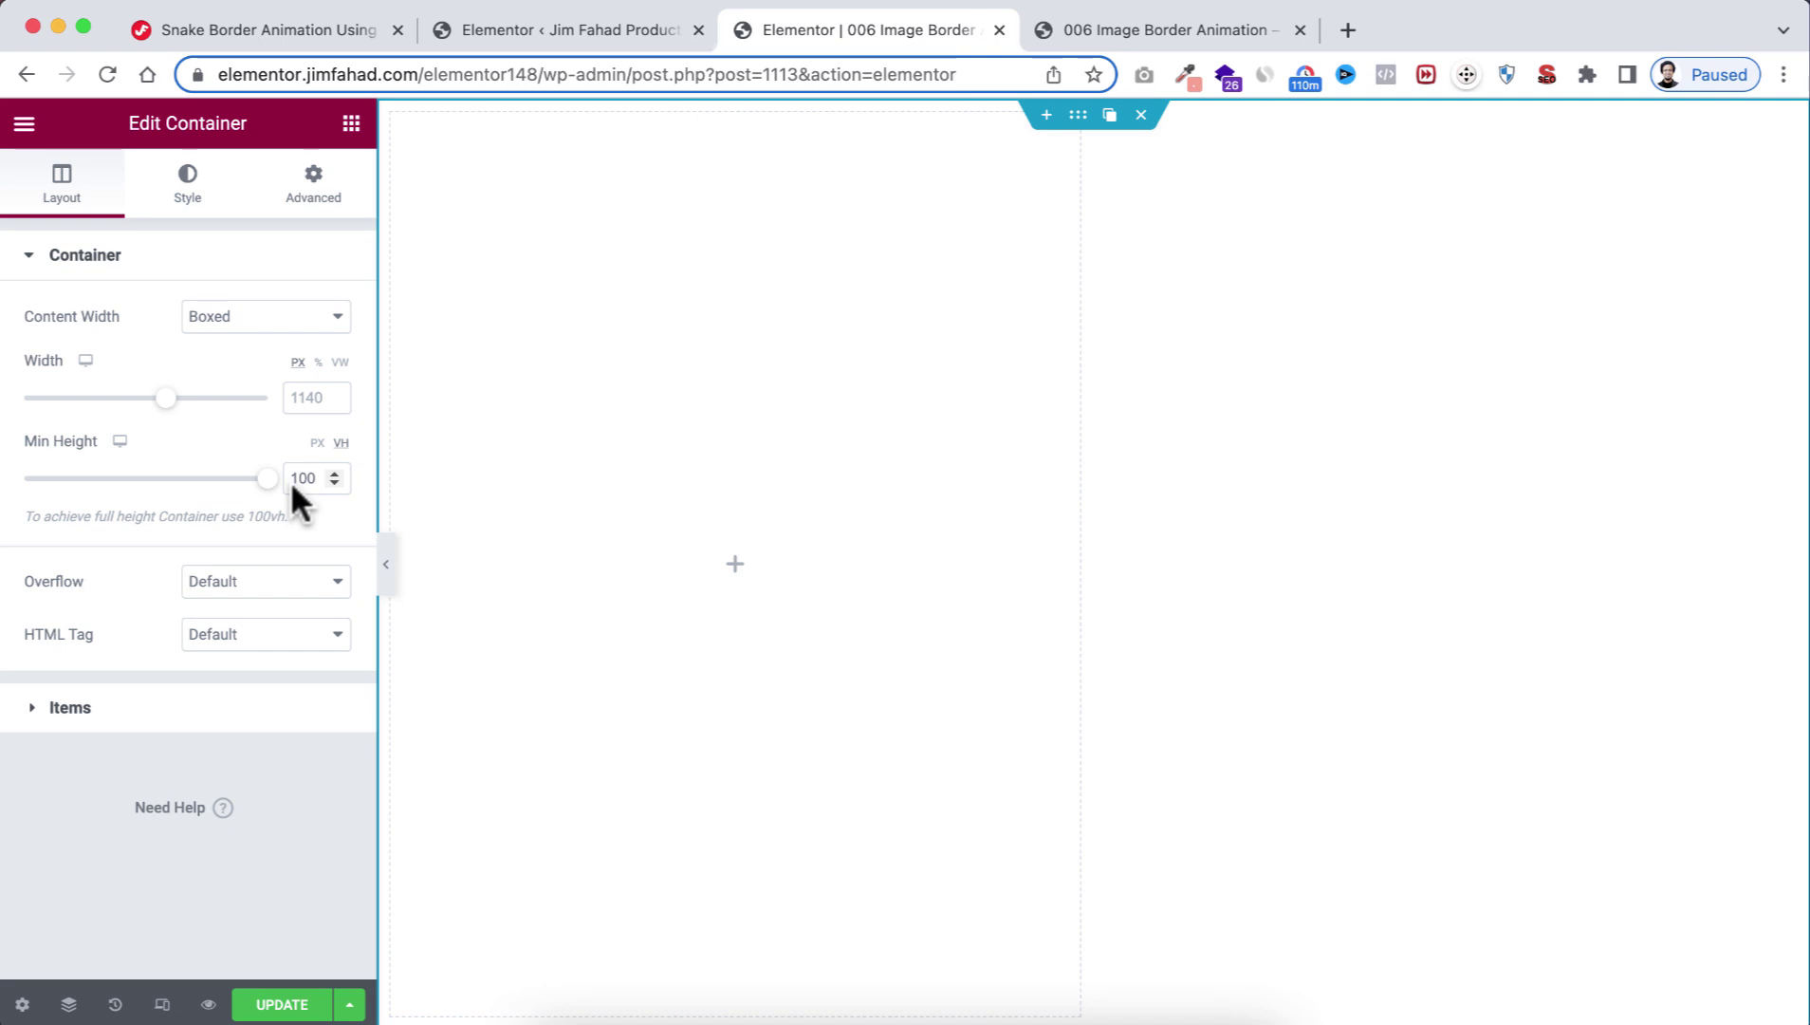
left_click(70, 708)
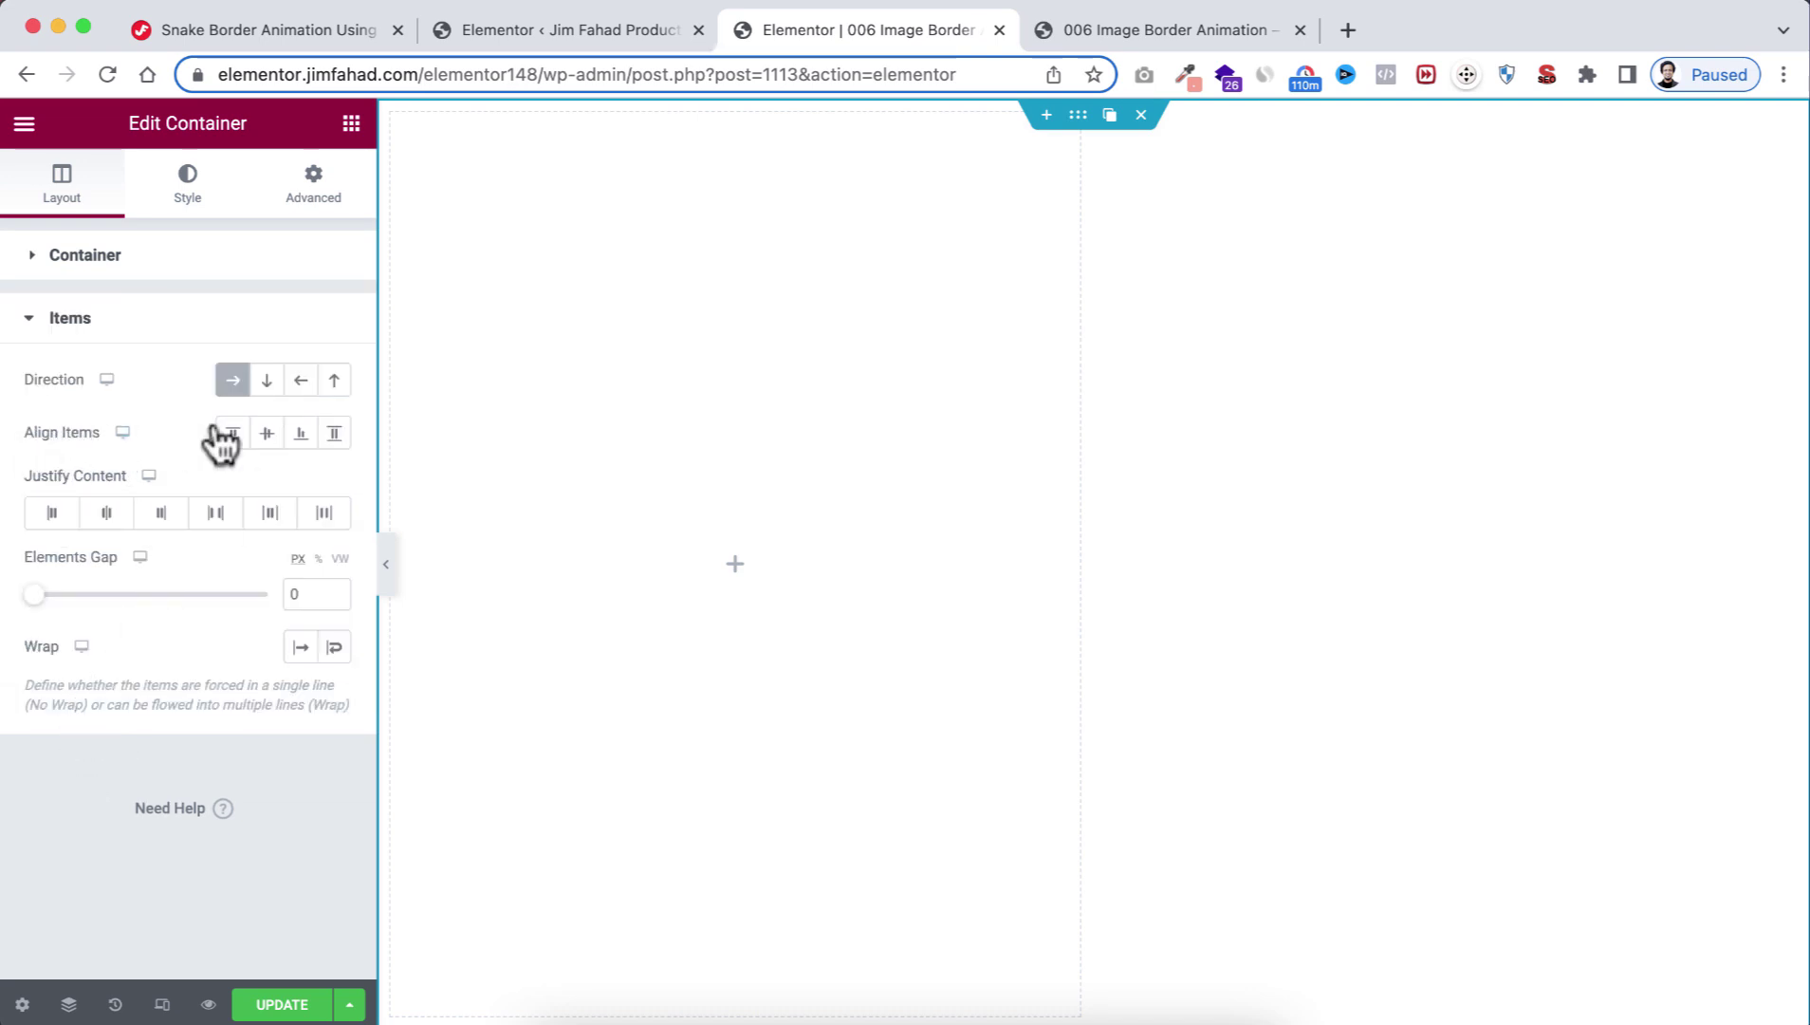
left_click(267, 433)
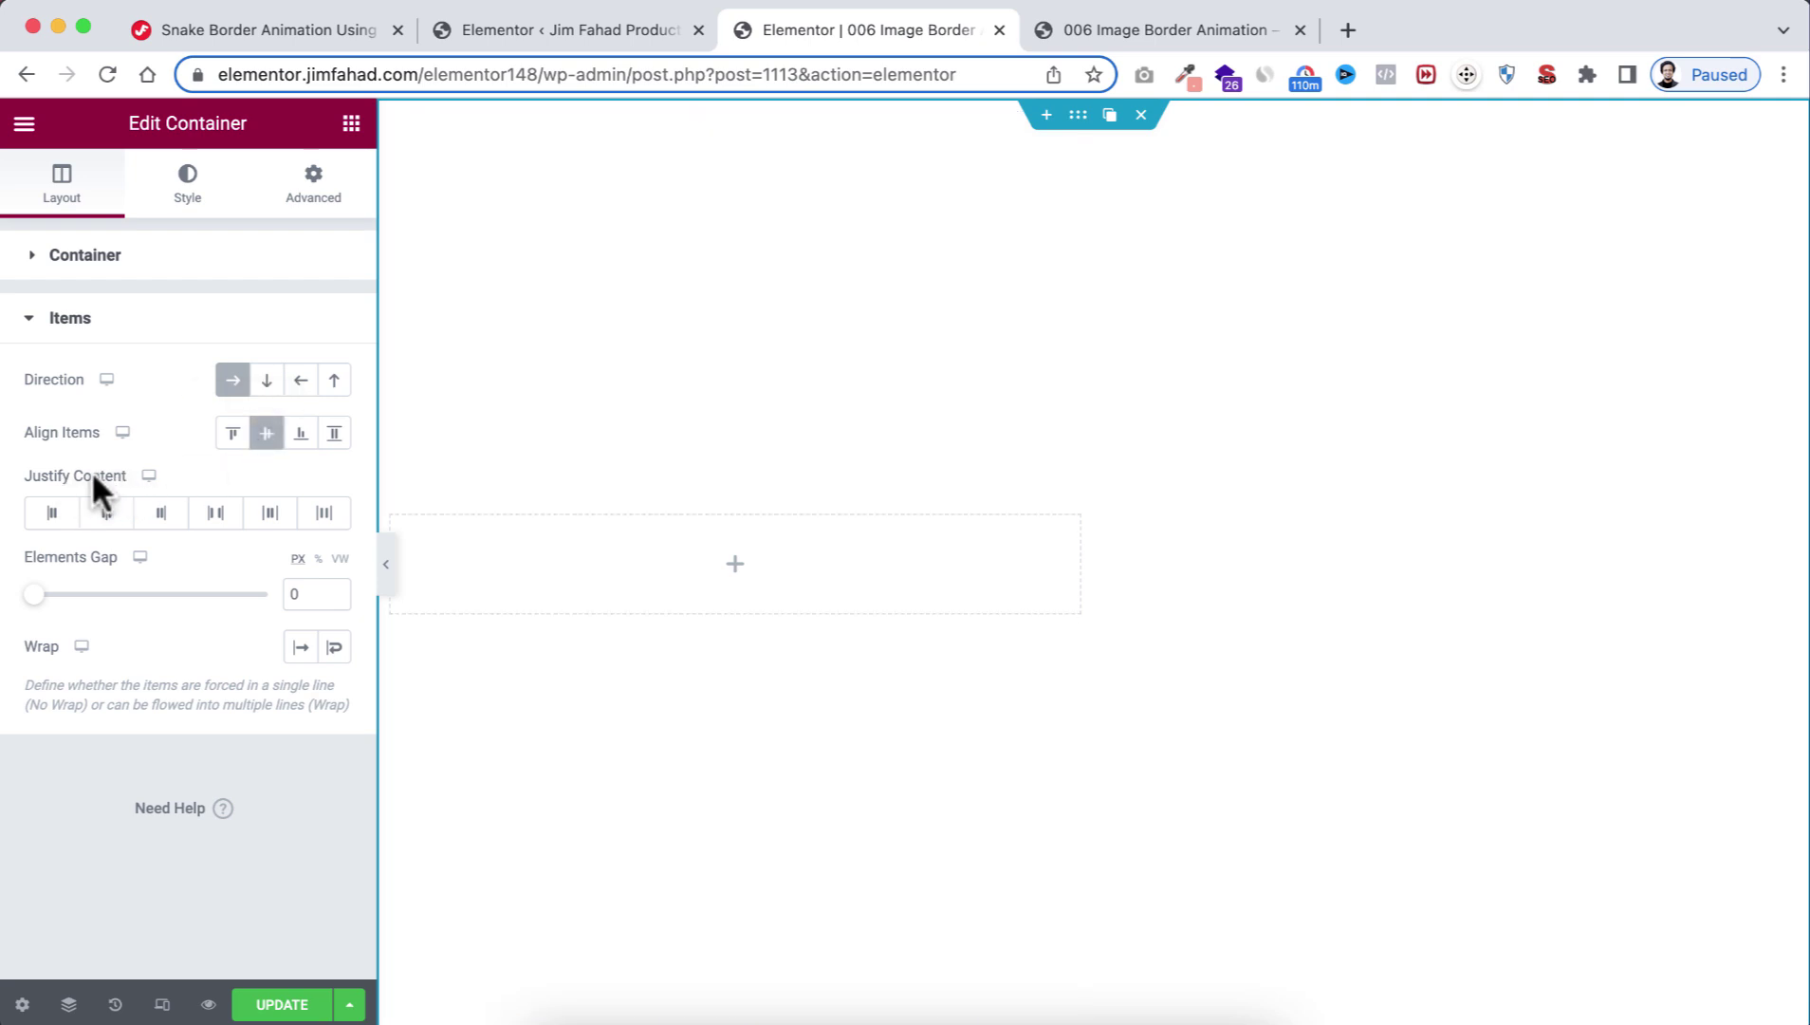
left_click(106, 513)
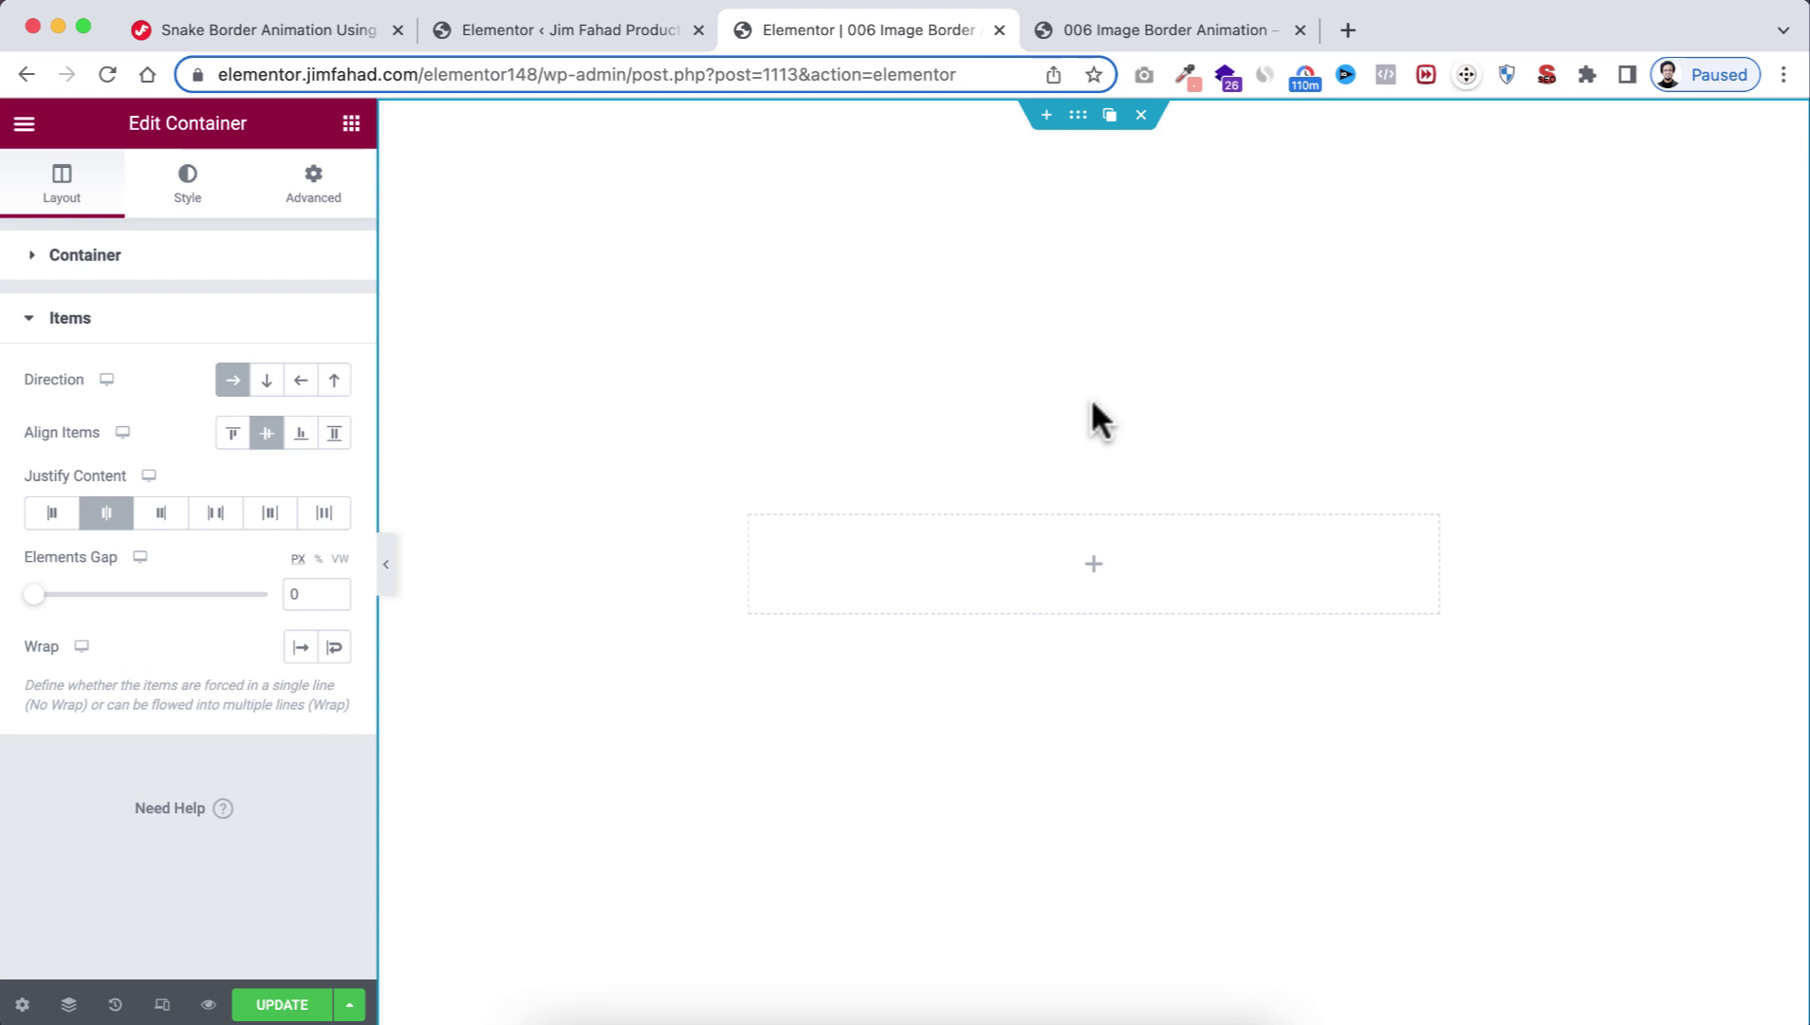
Step: Give the section a Classic background with colour #151948
left_click(287, 588)
left_click(178, 173)
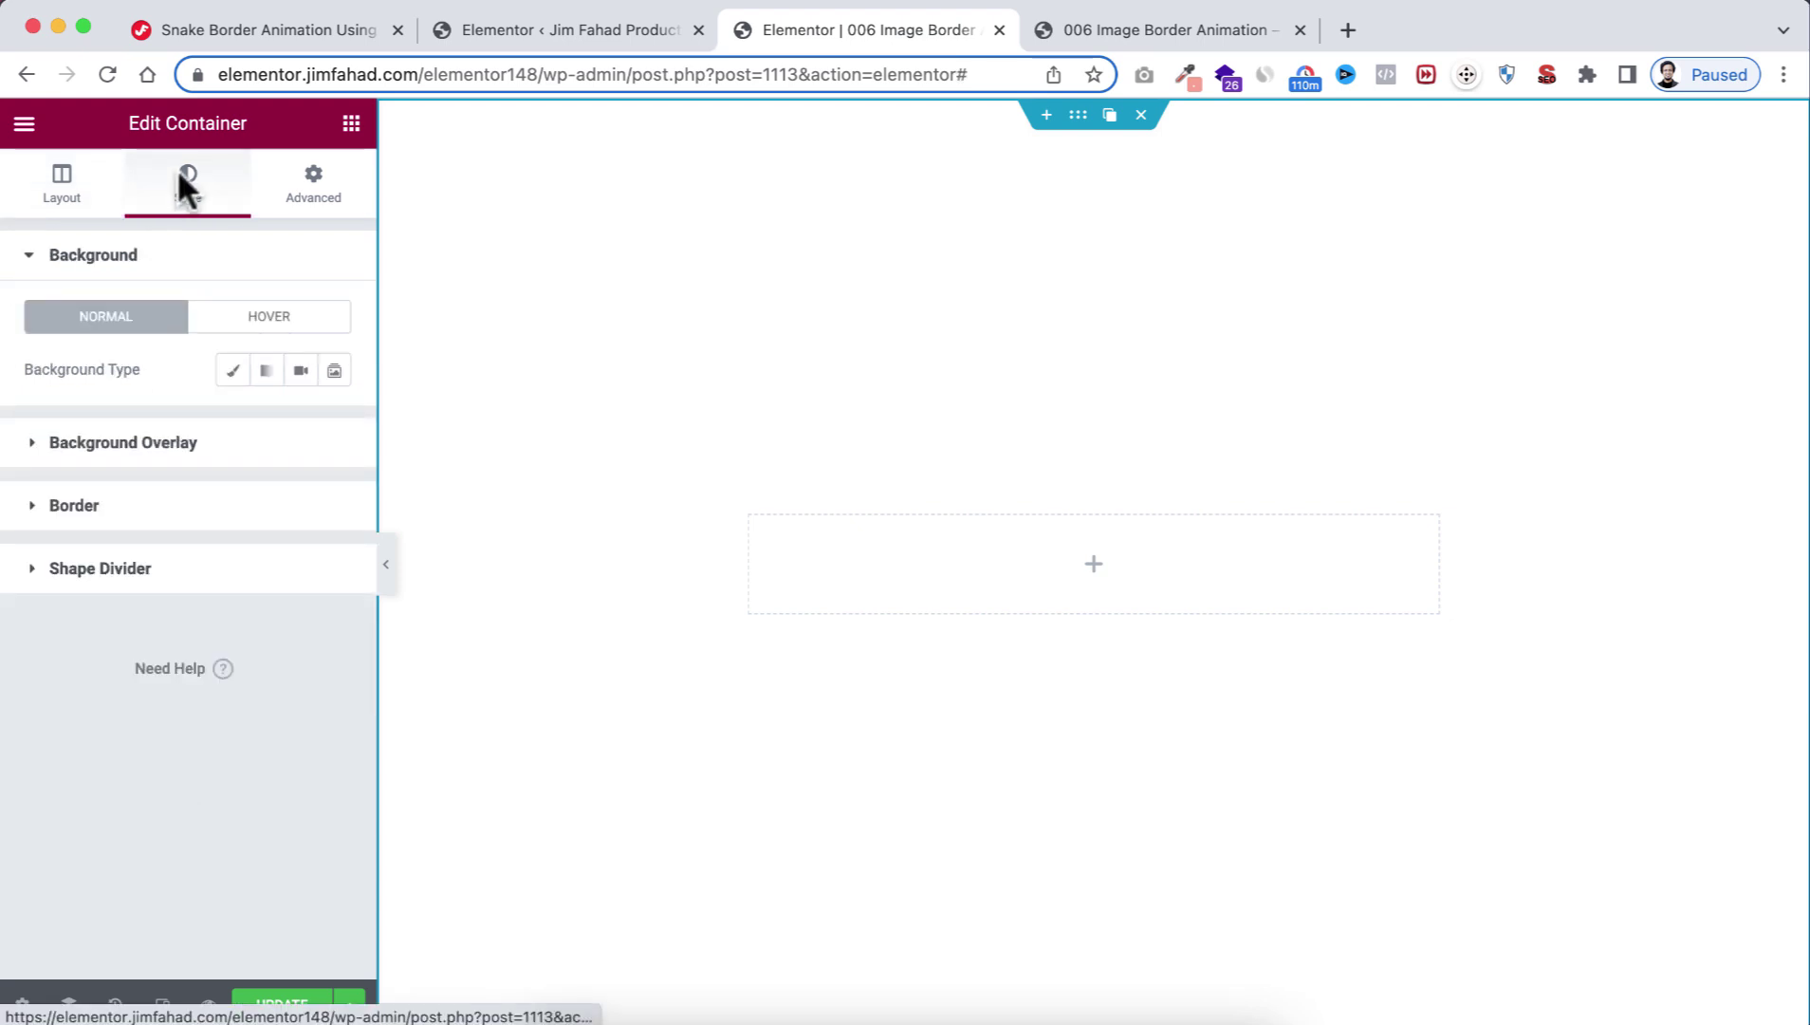
left_click(232, 369)
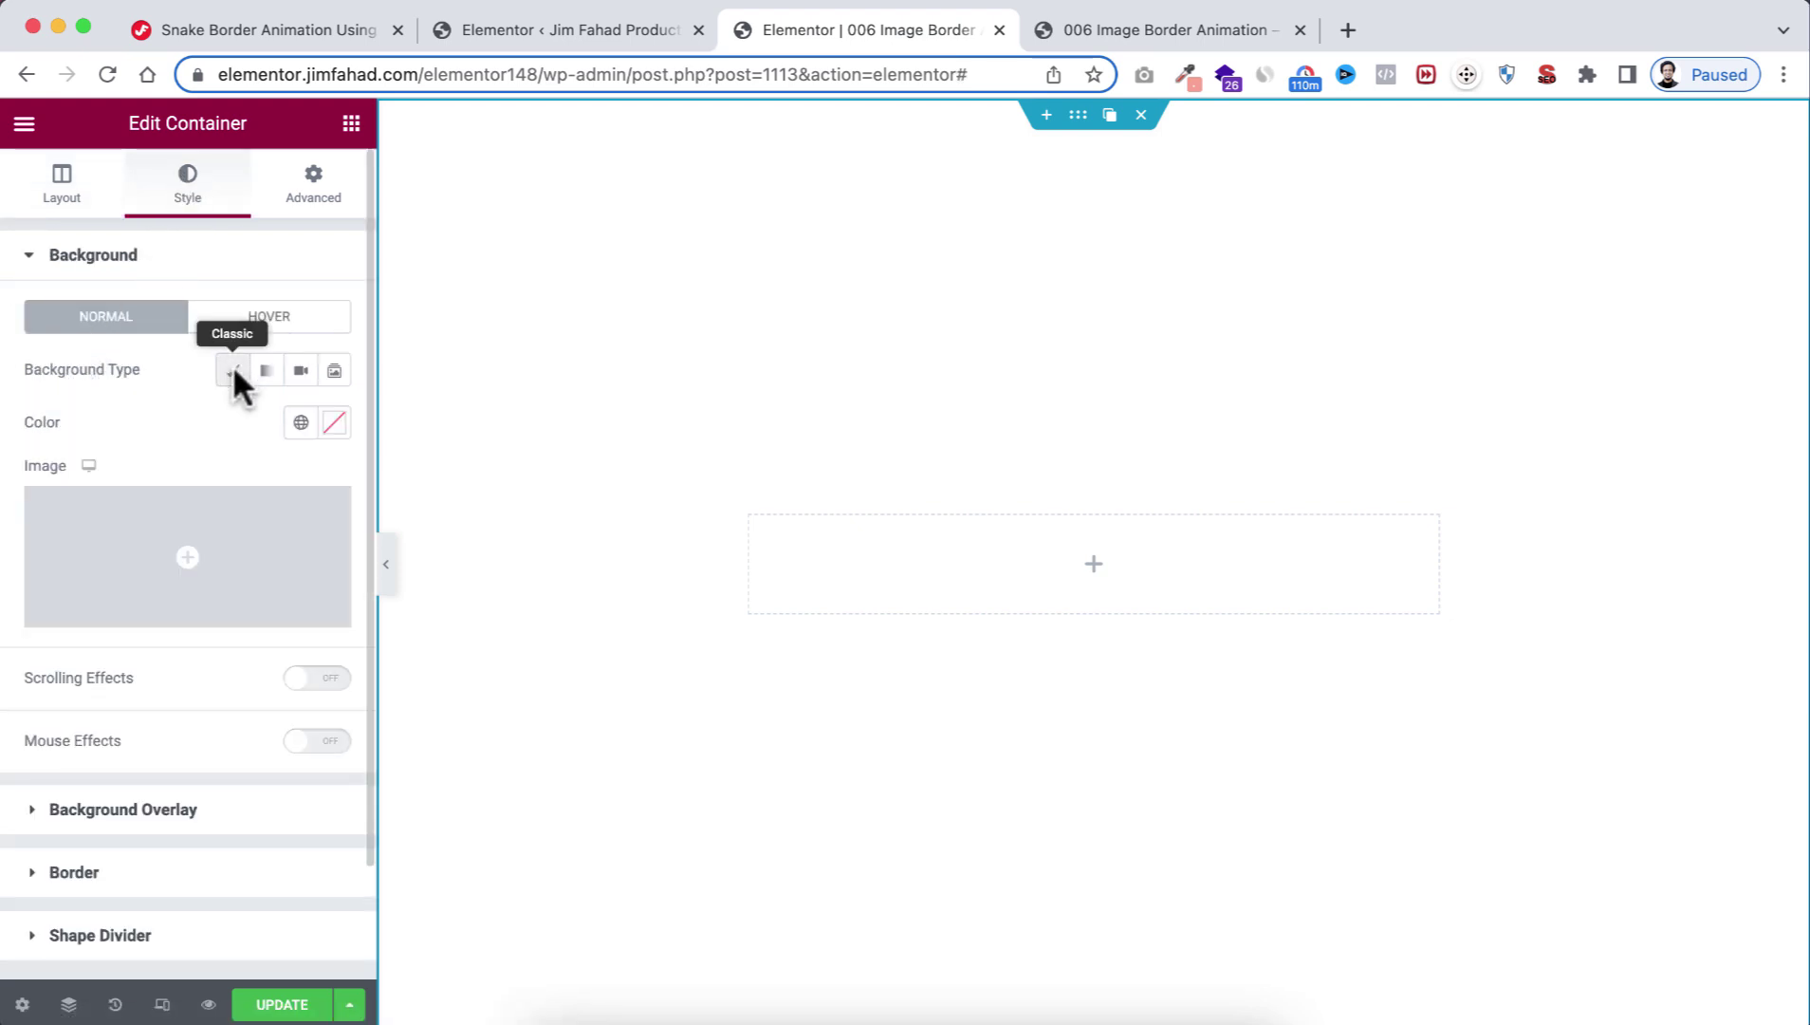
left_click(333, 420)
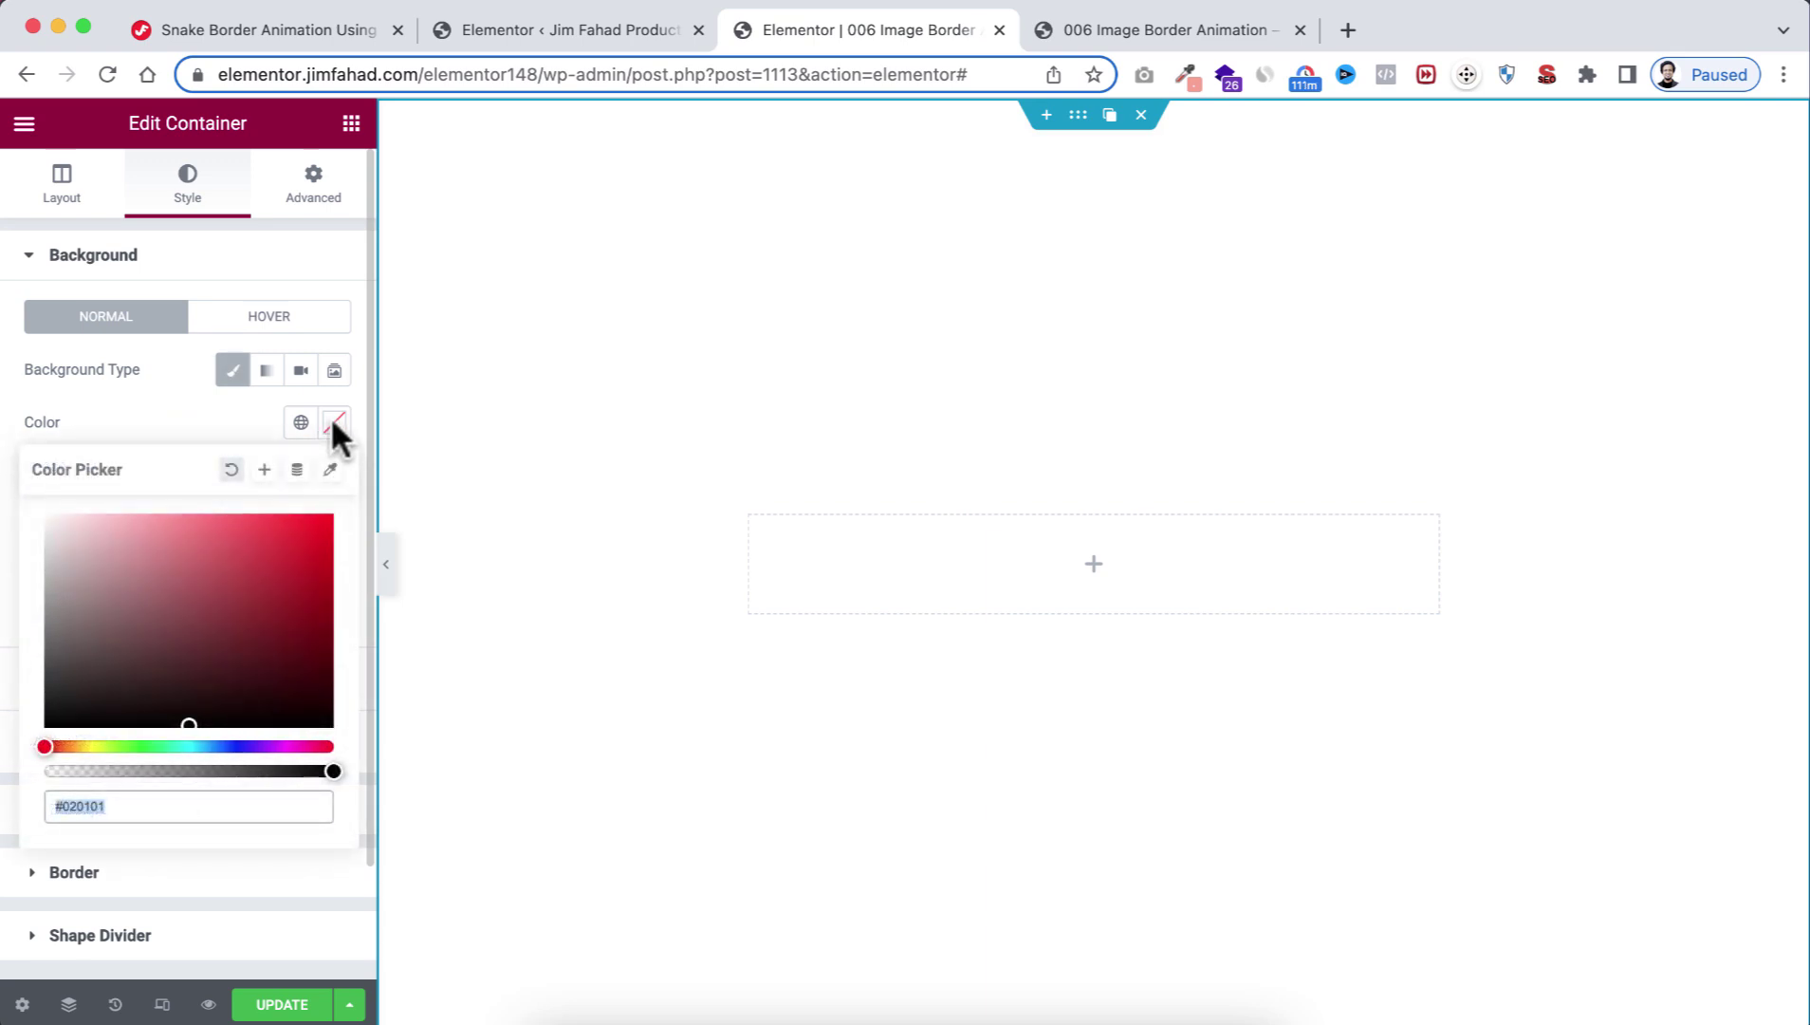
type("#15")
type("1948")
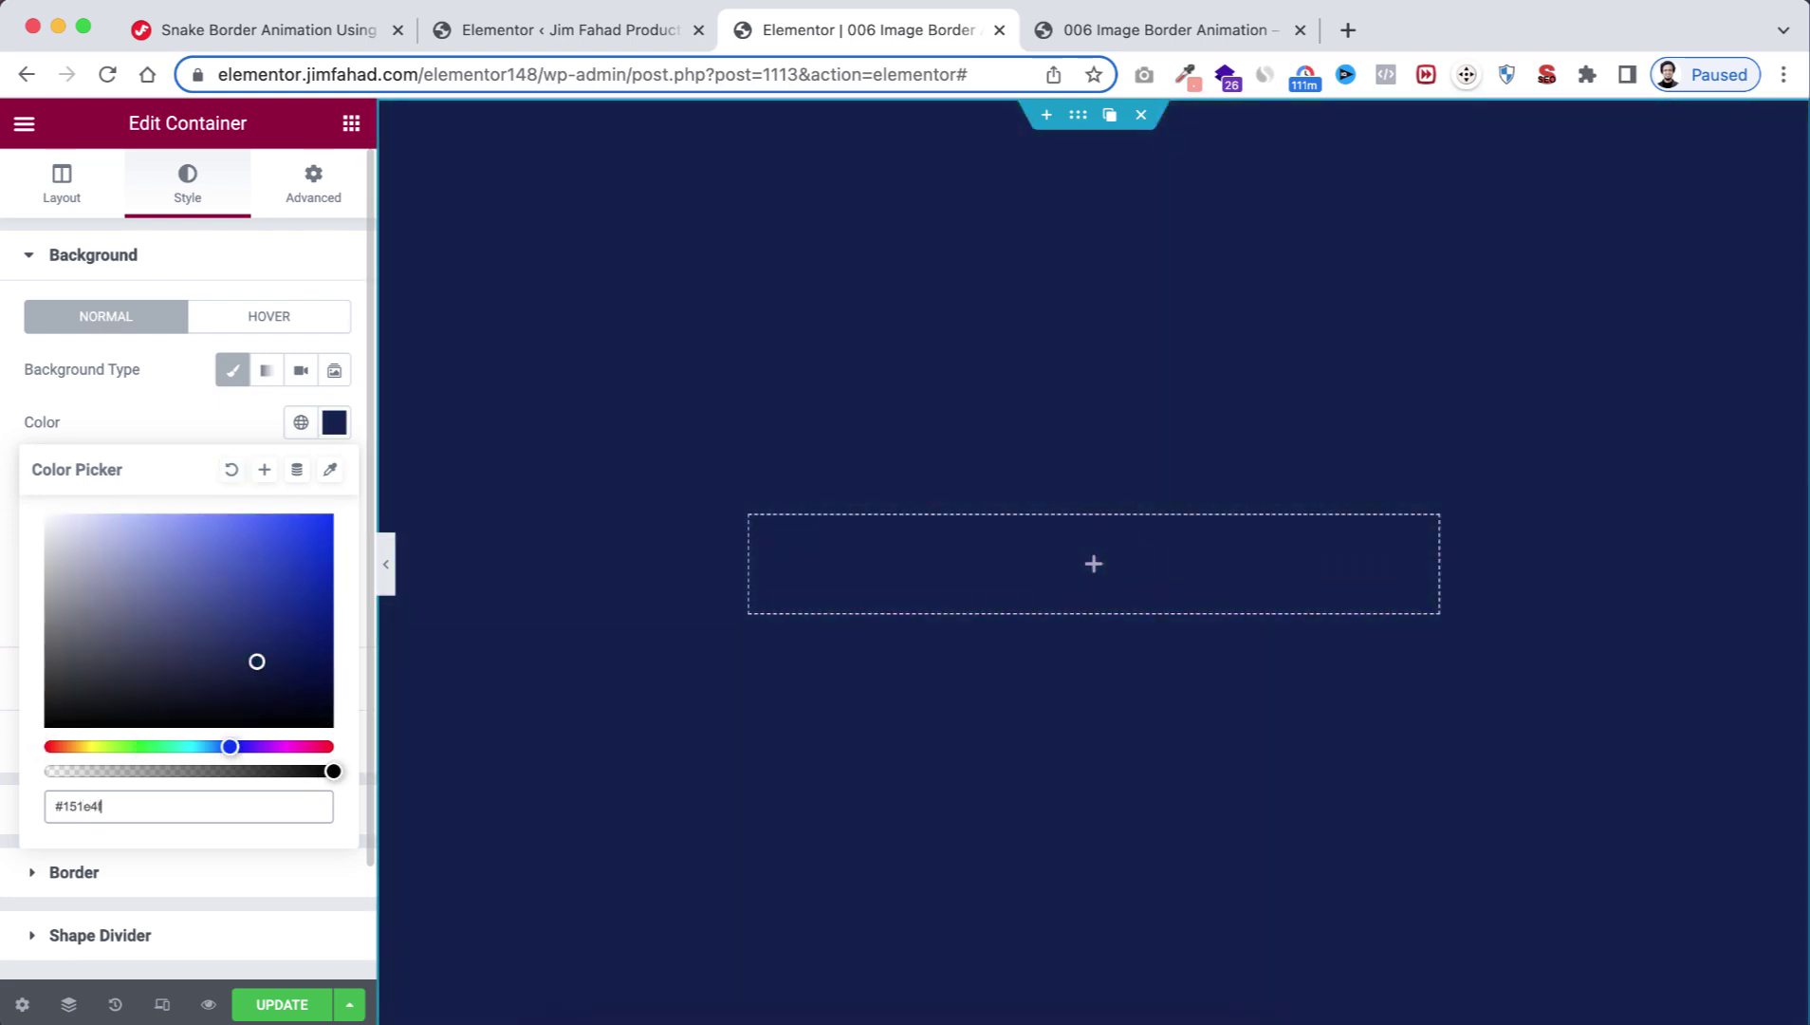
left_click(252, 424)
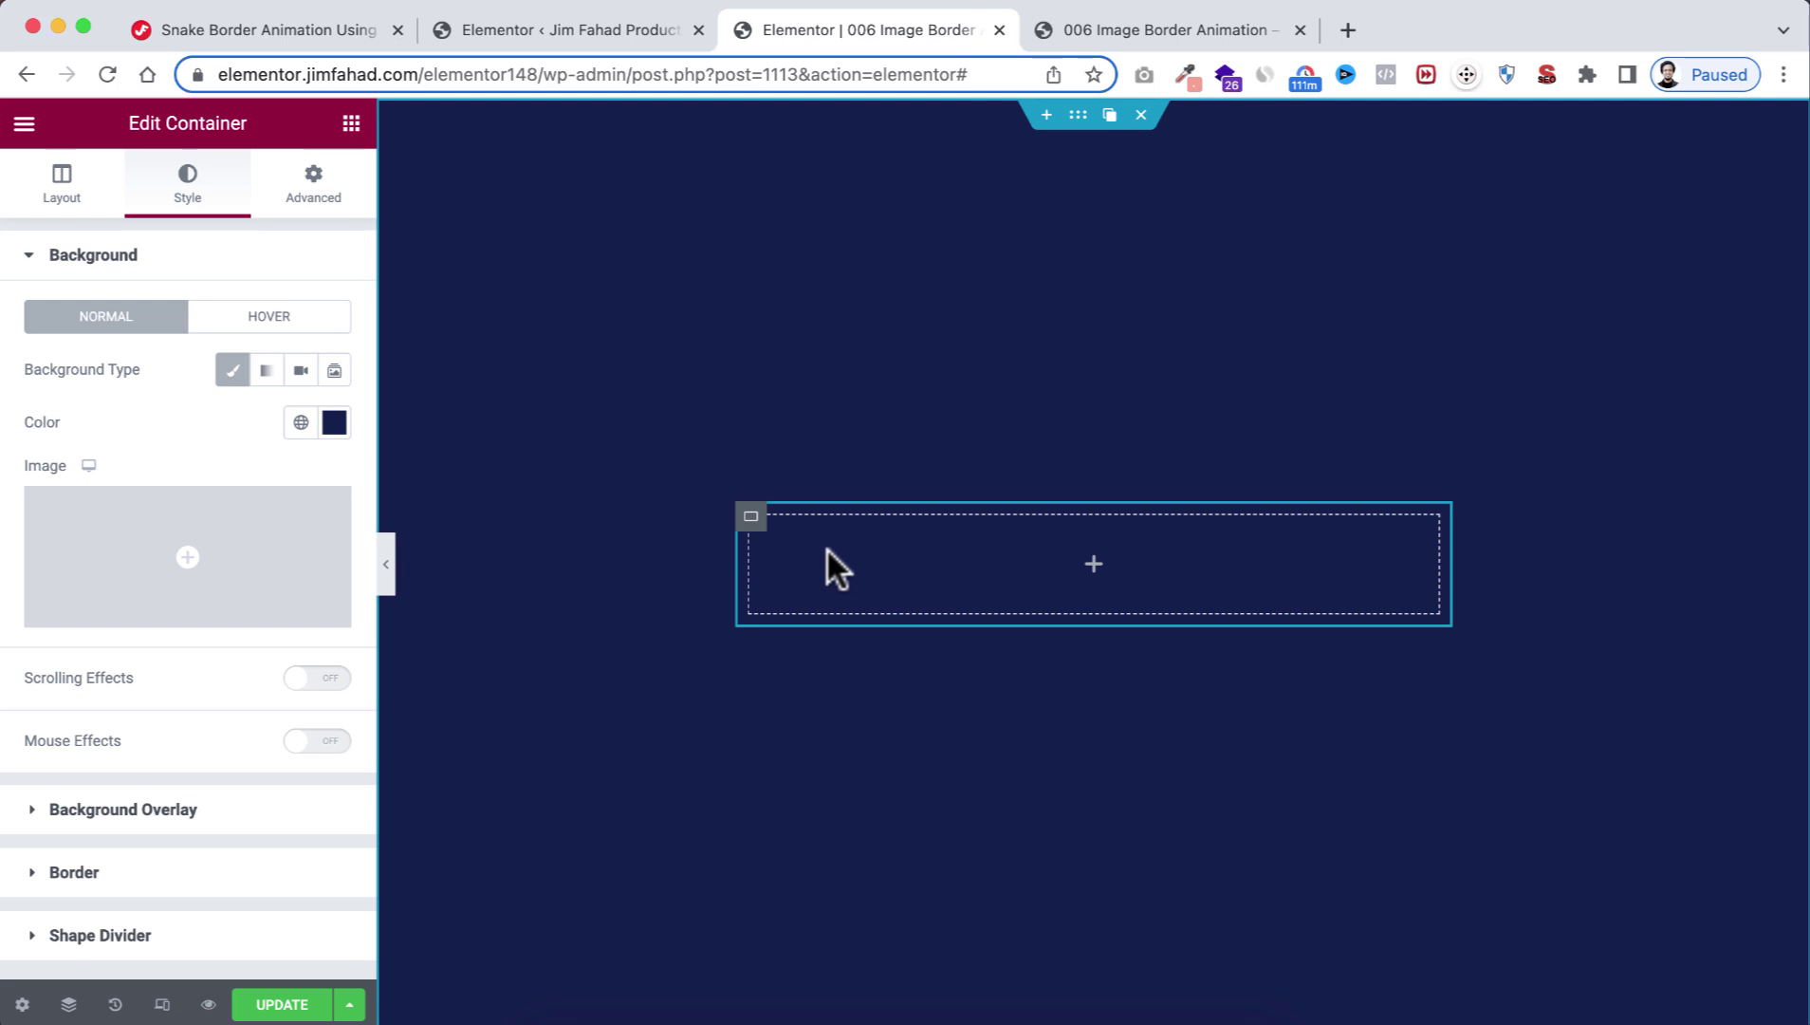
left_click(751, 517)
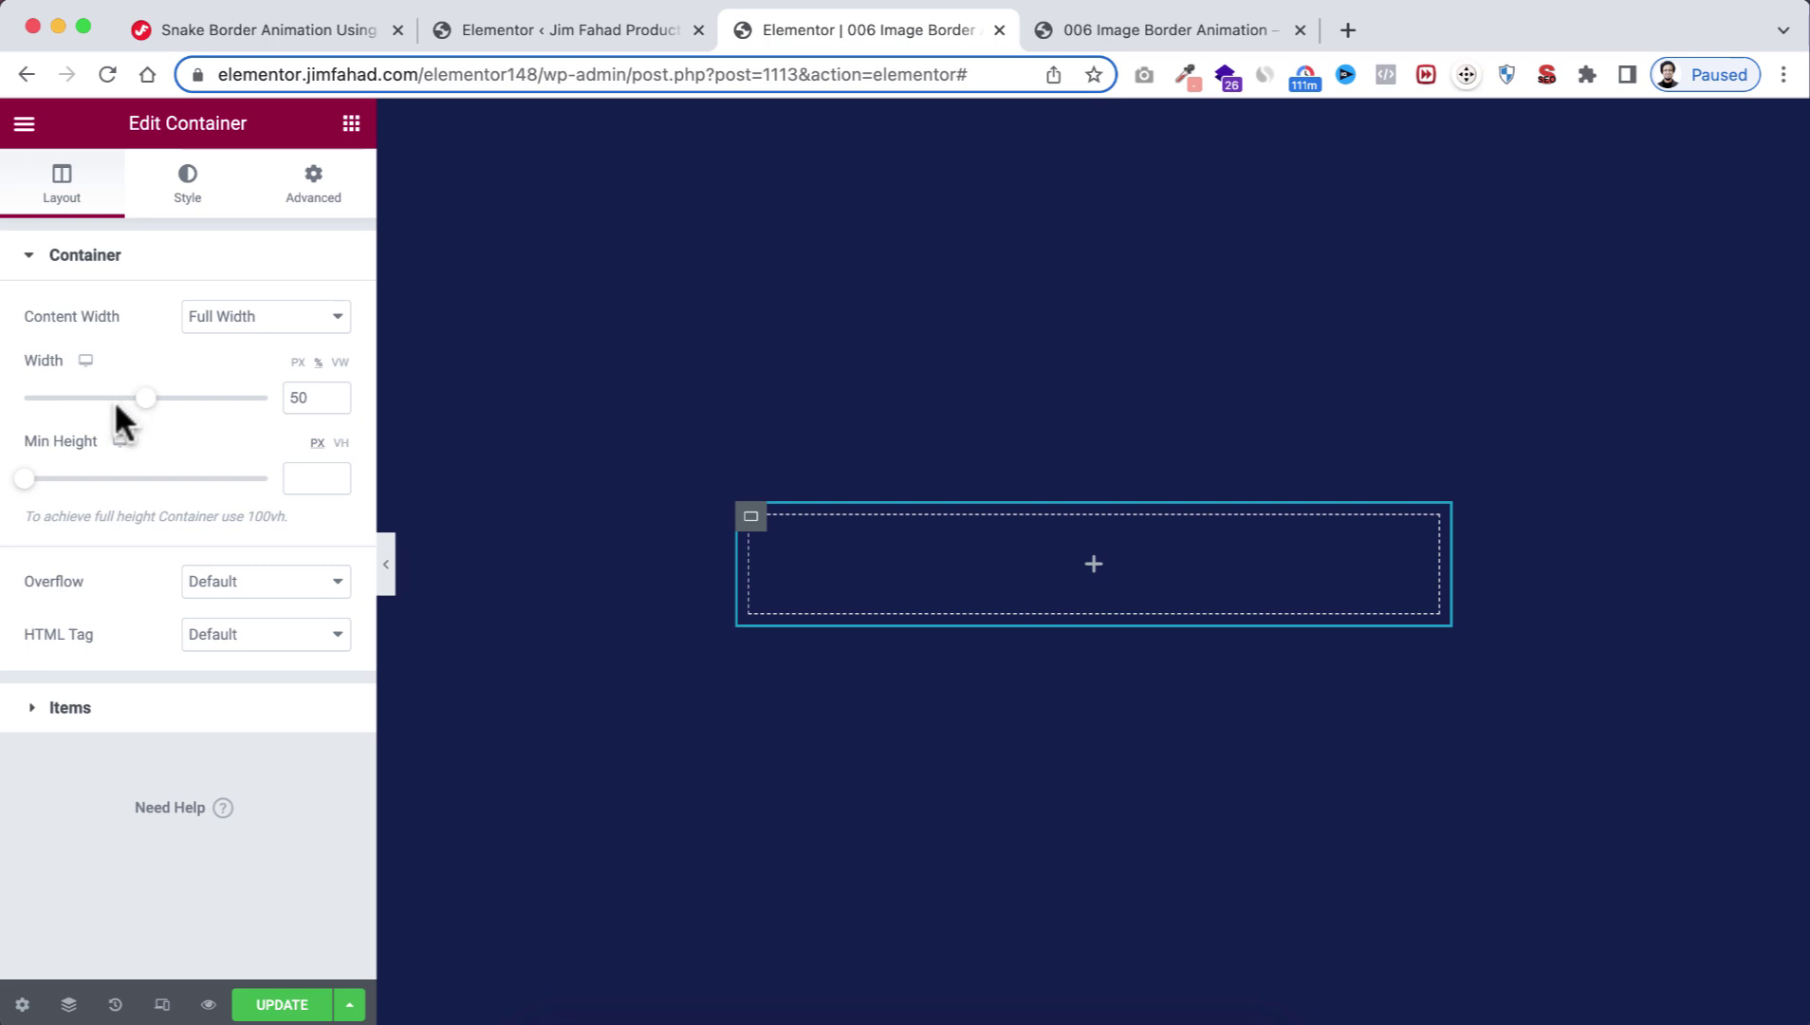
Step: Set the inner box to 400 px width, Overflow Hidden, and Align Items and Justify Content Center
left_click(298, 360)
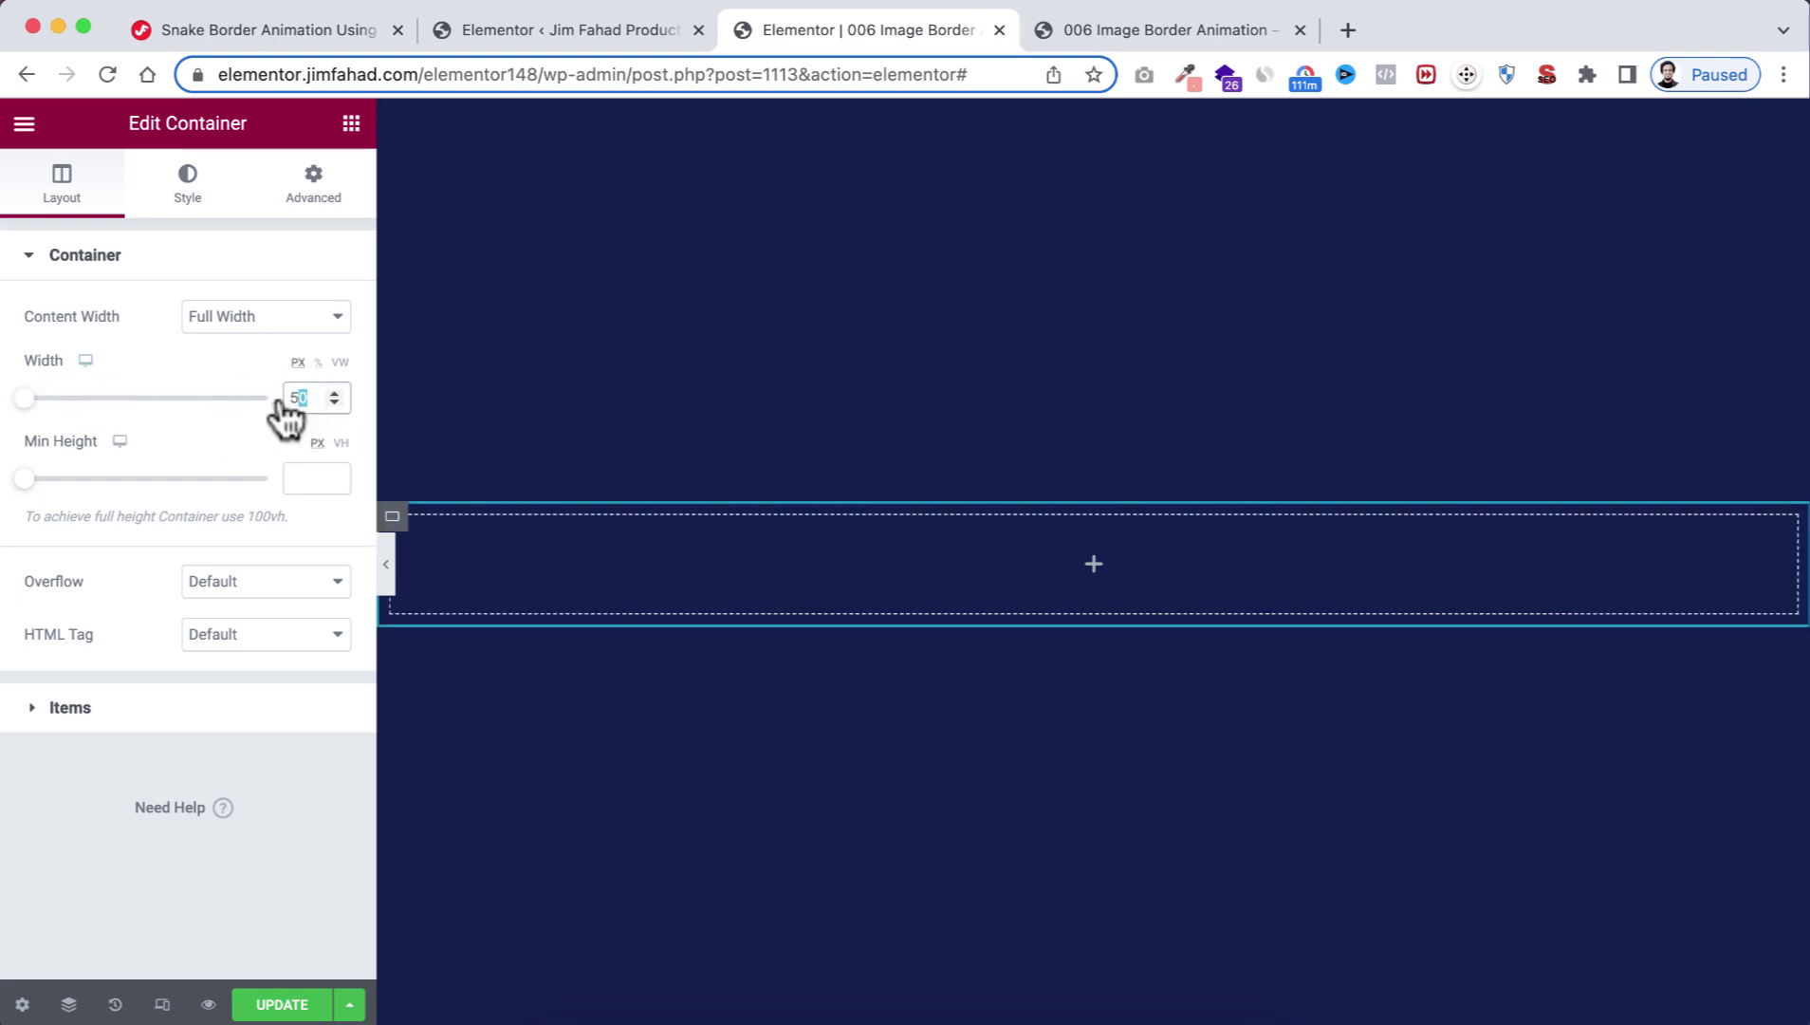
type("400")
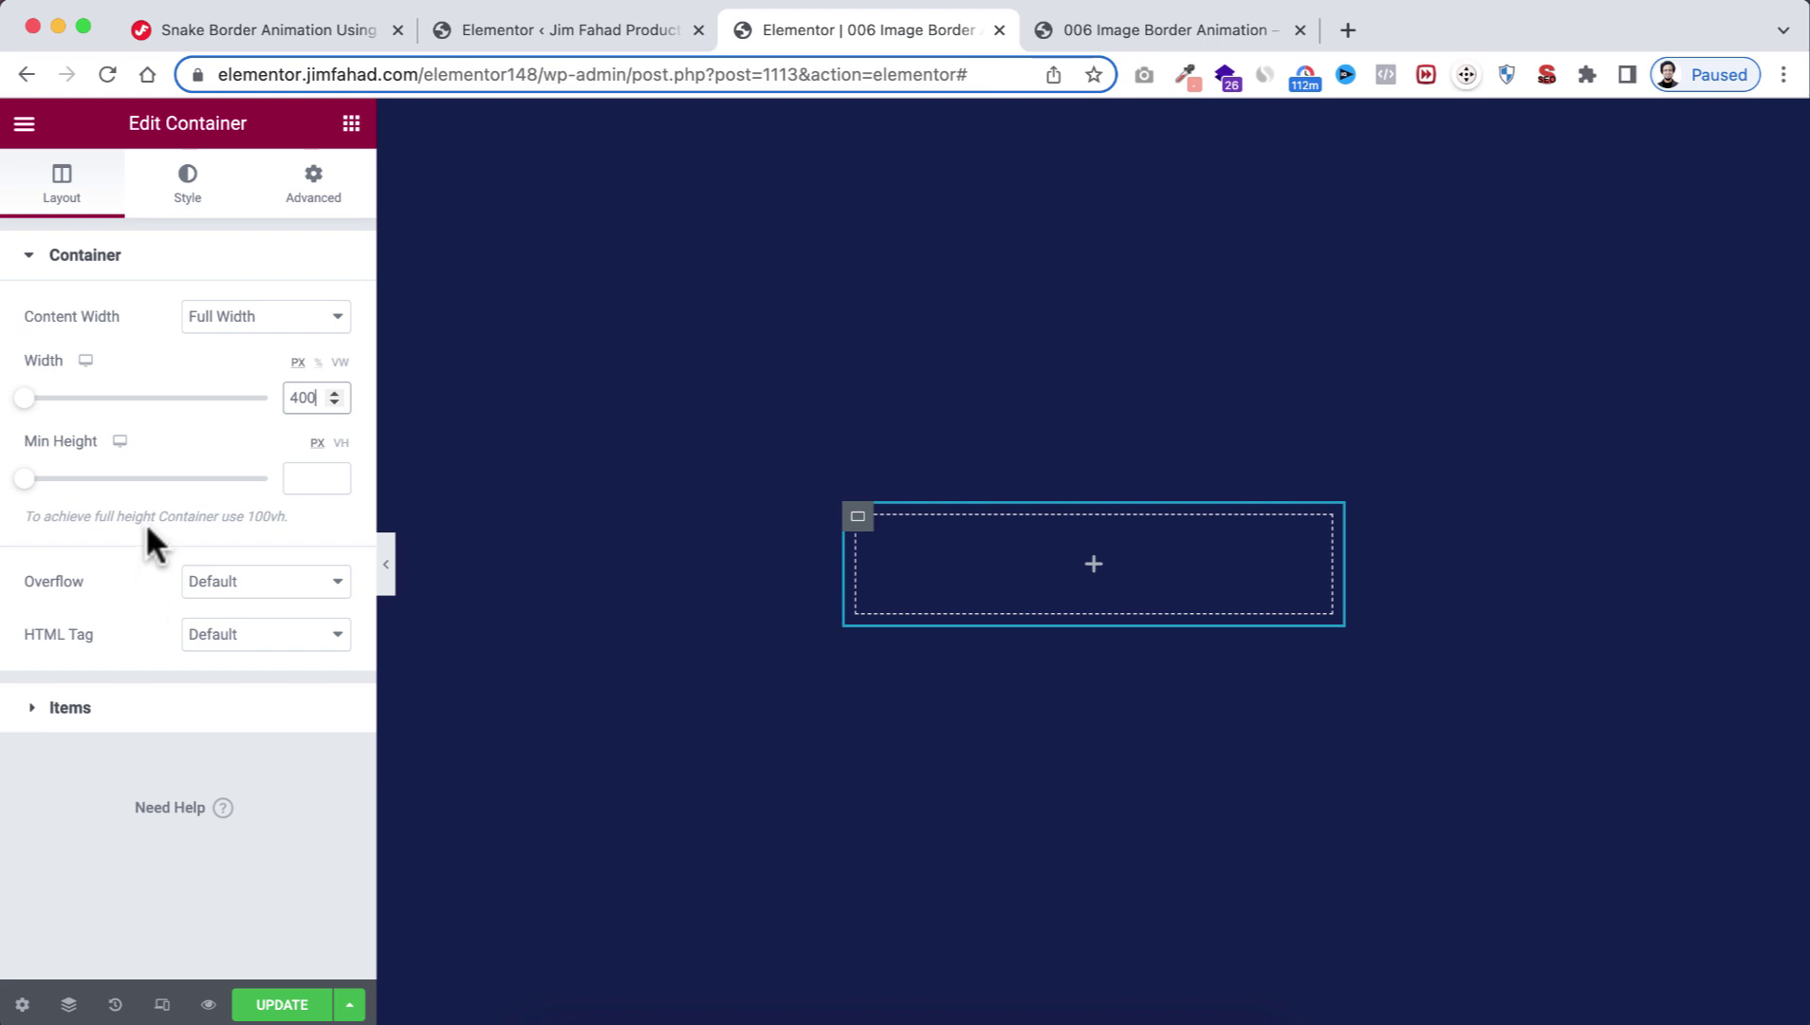
left_click(242, 585)
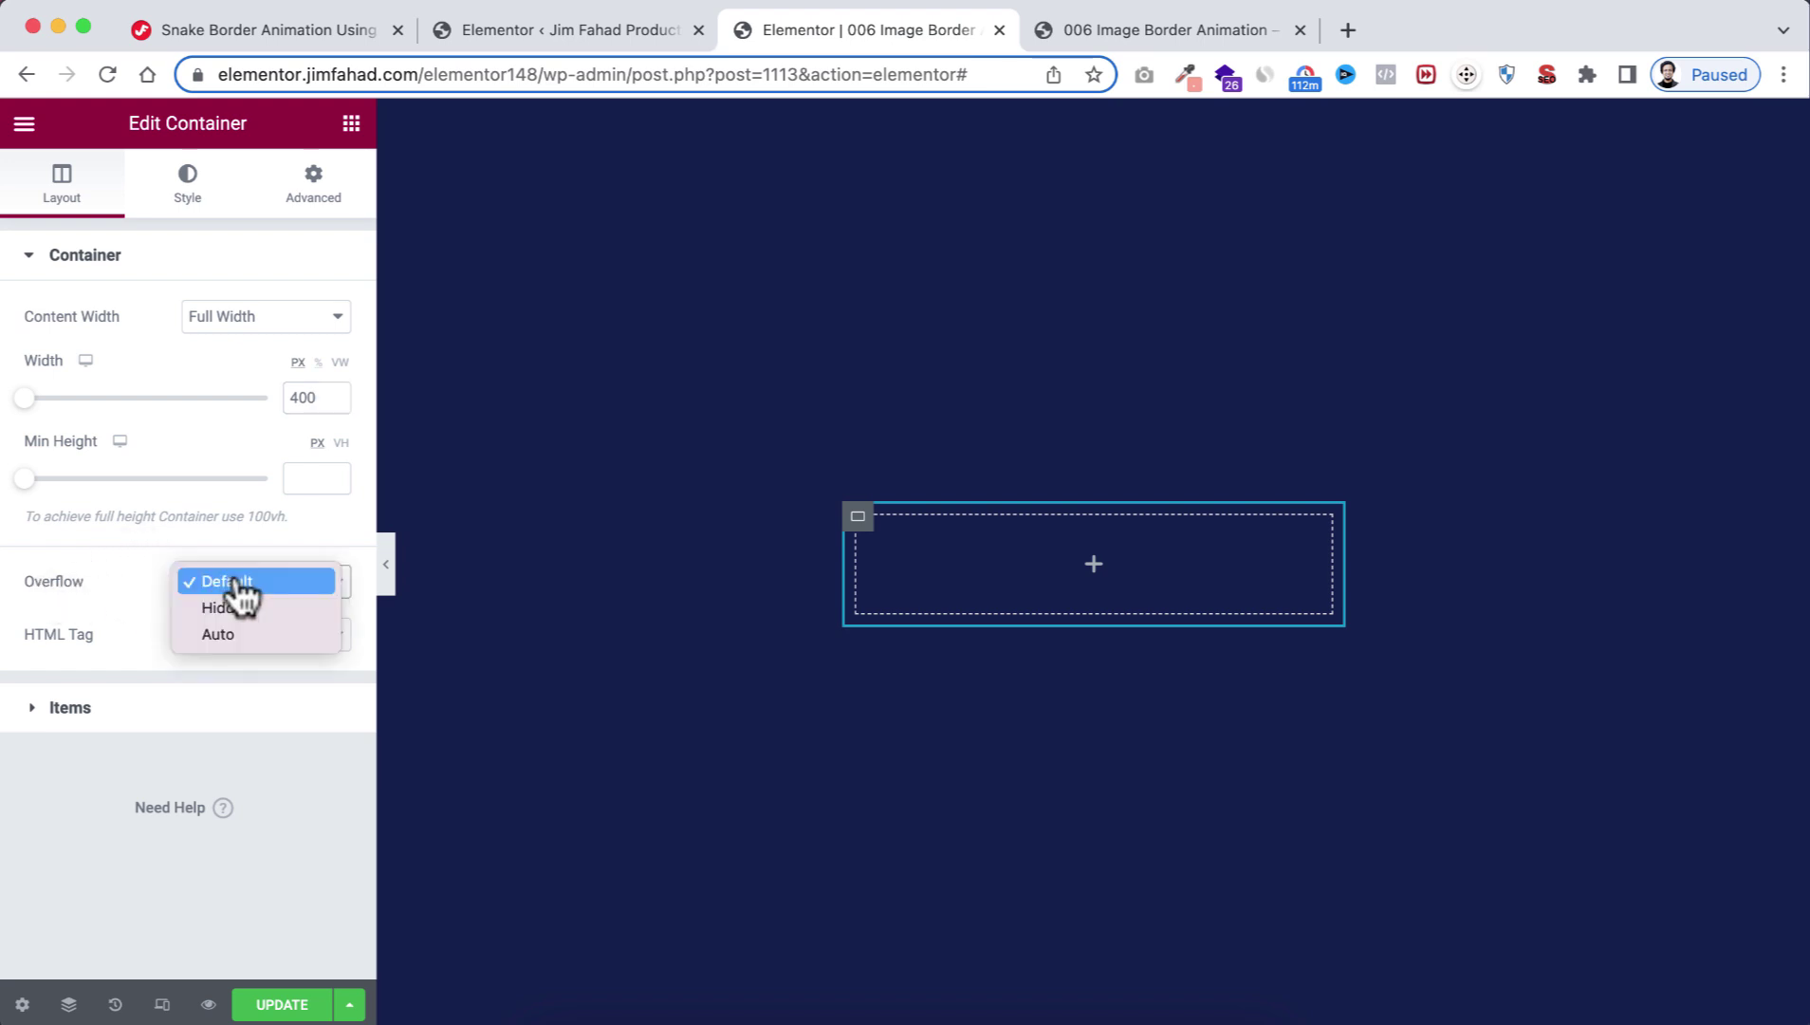
left_click(234, 609)
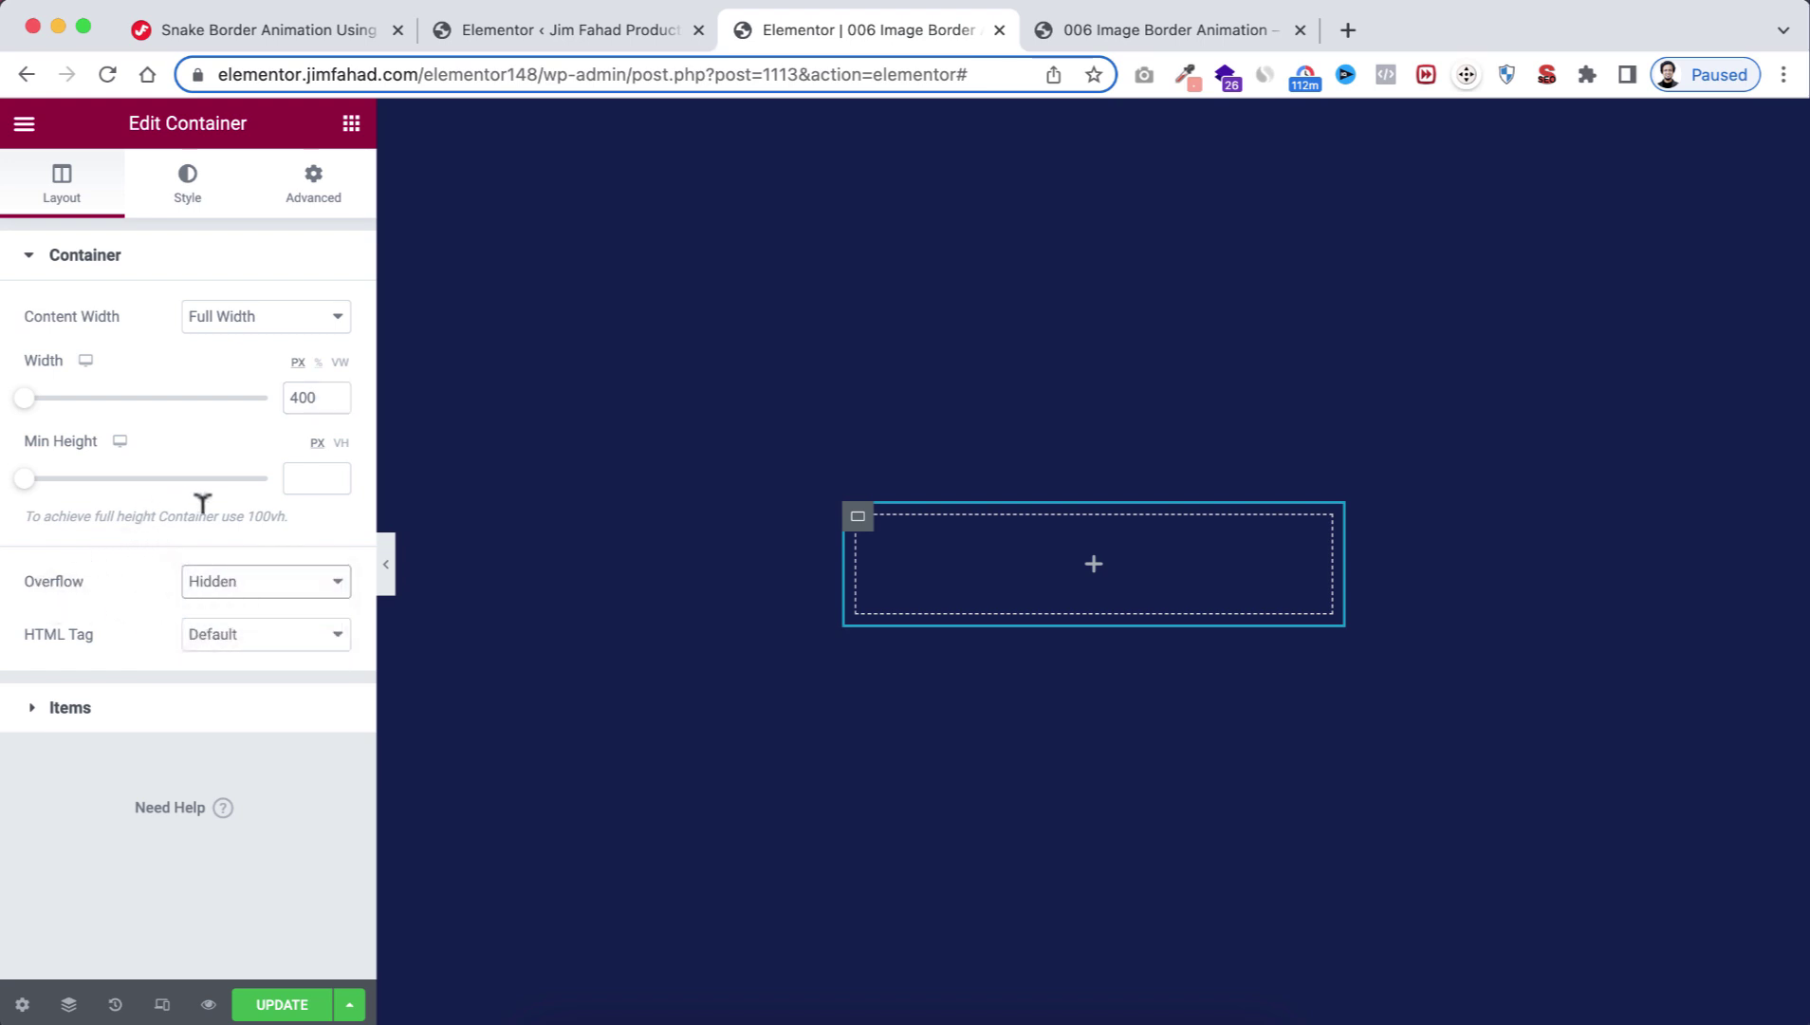
left_click(91, 700)
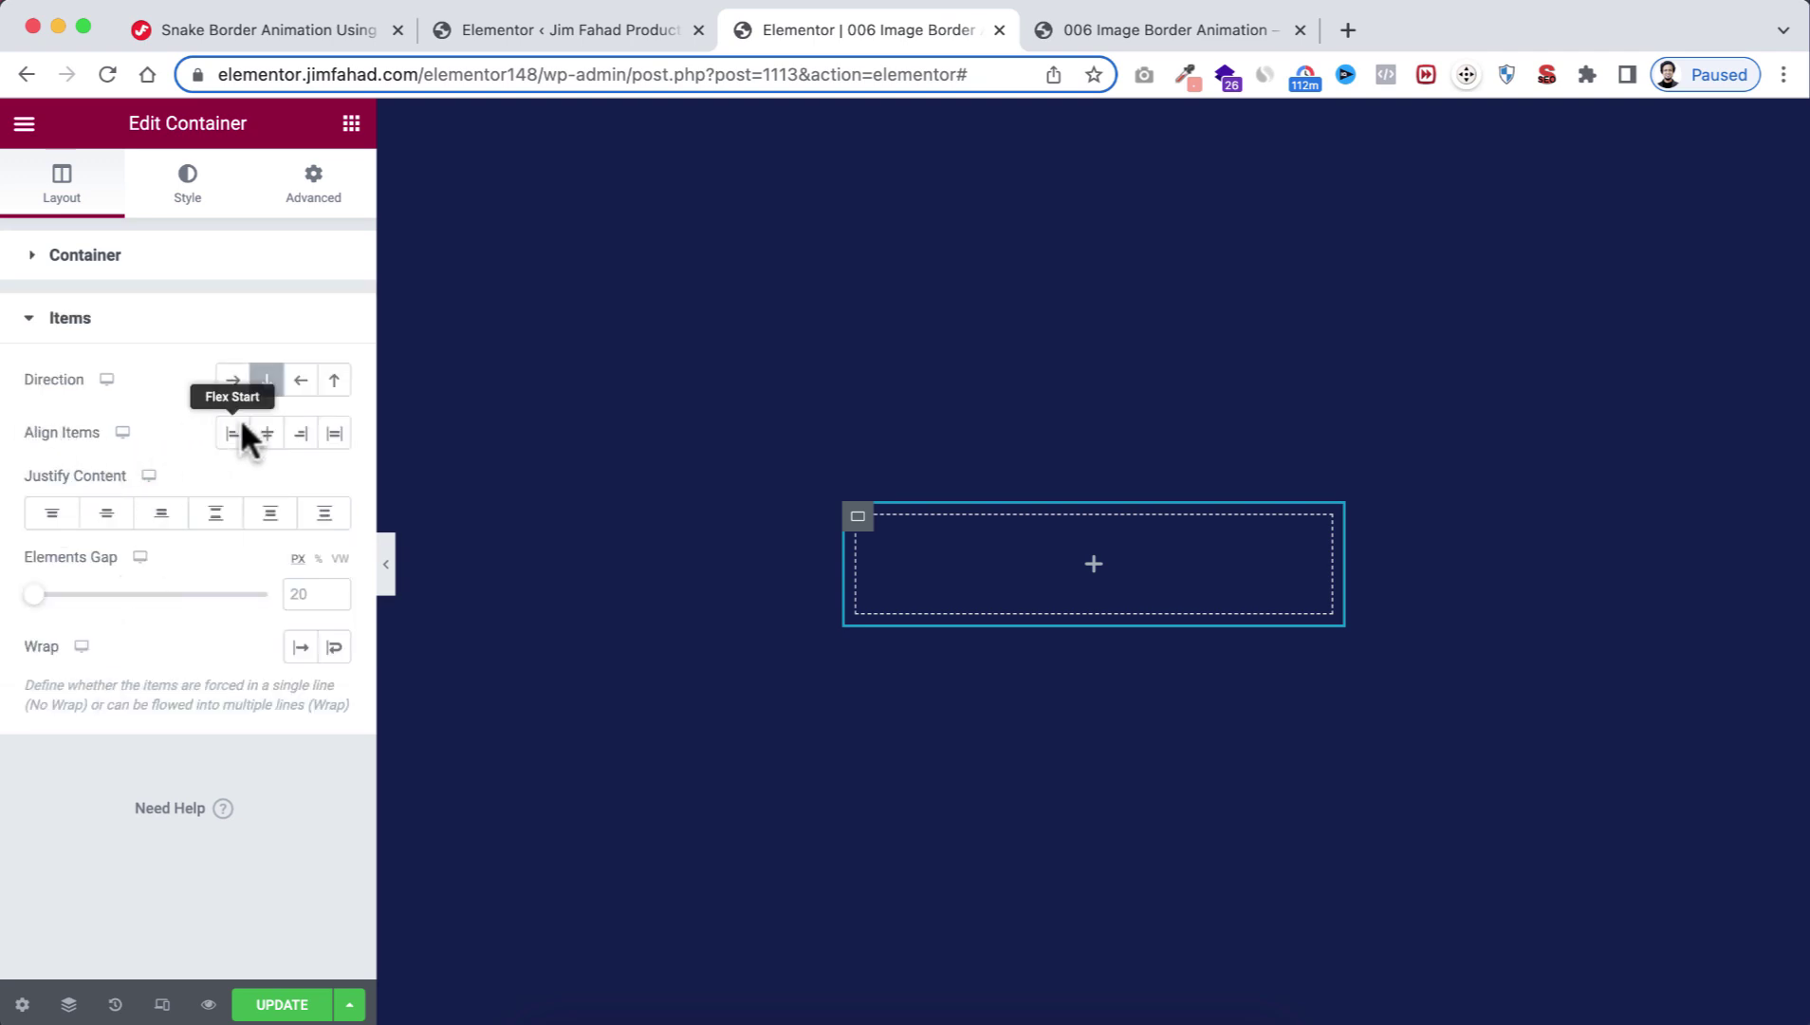
left_click(267, 432)
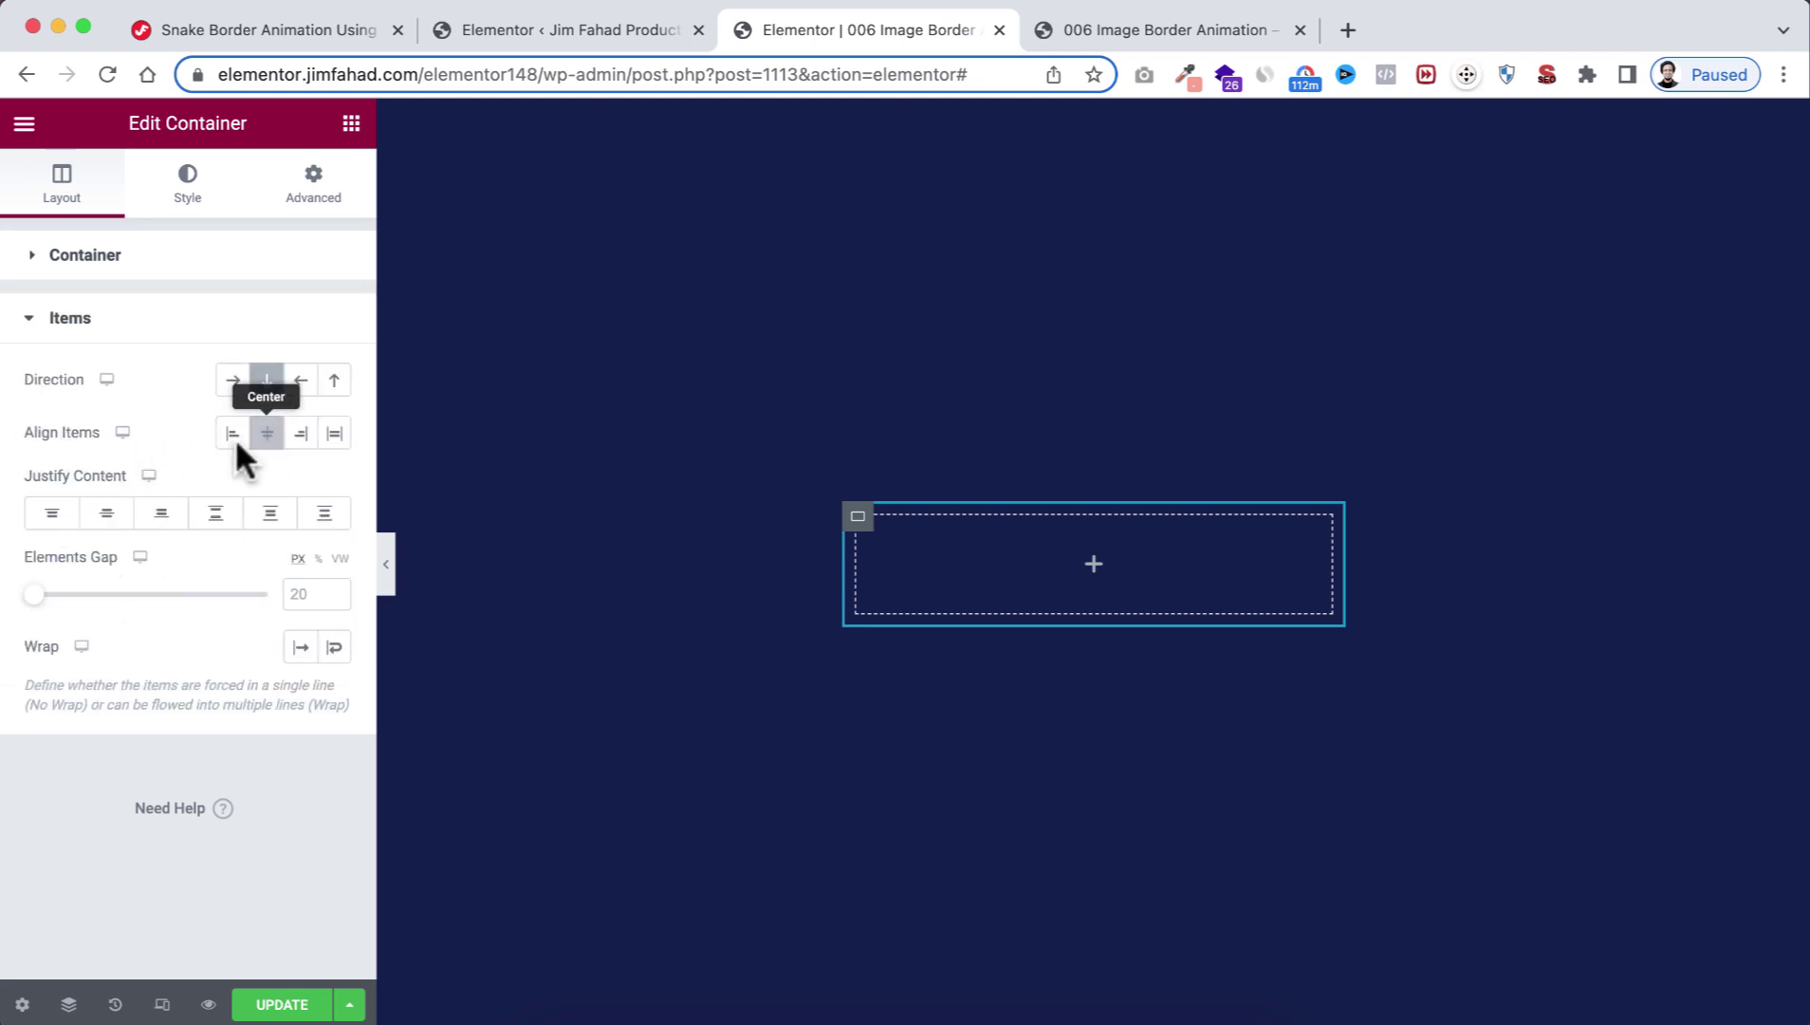
left_click(107, 512)
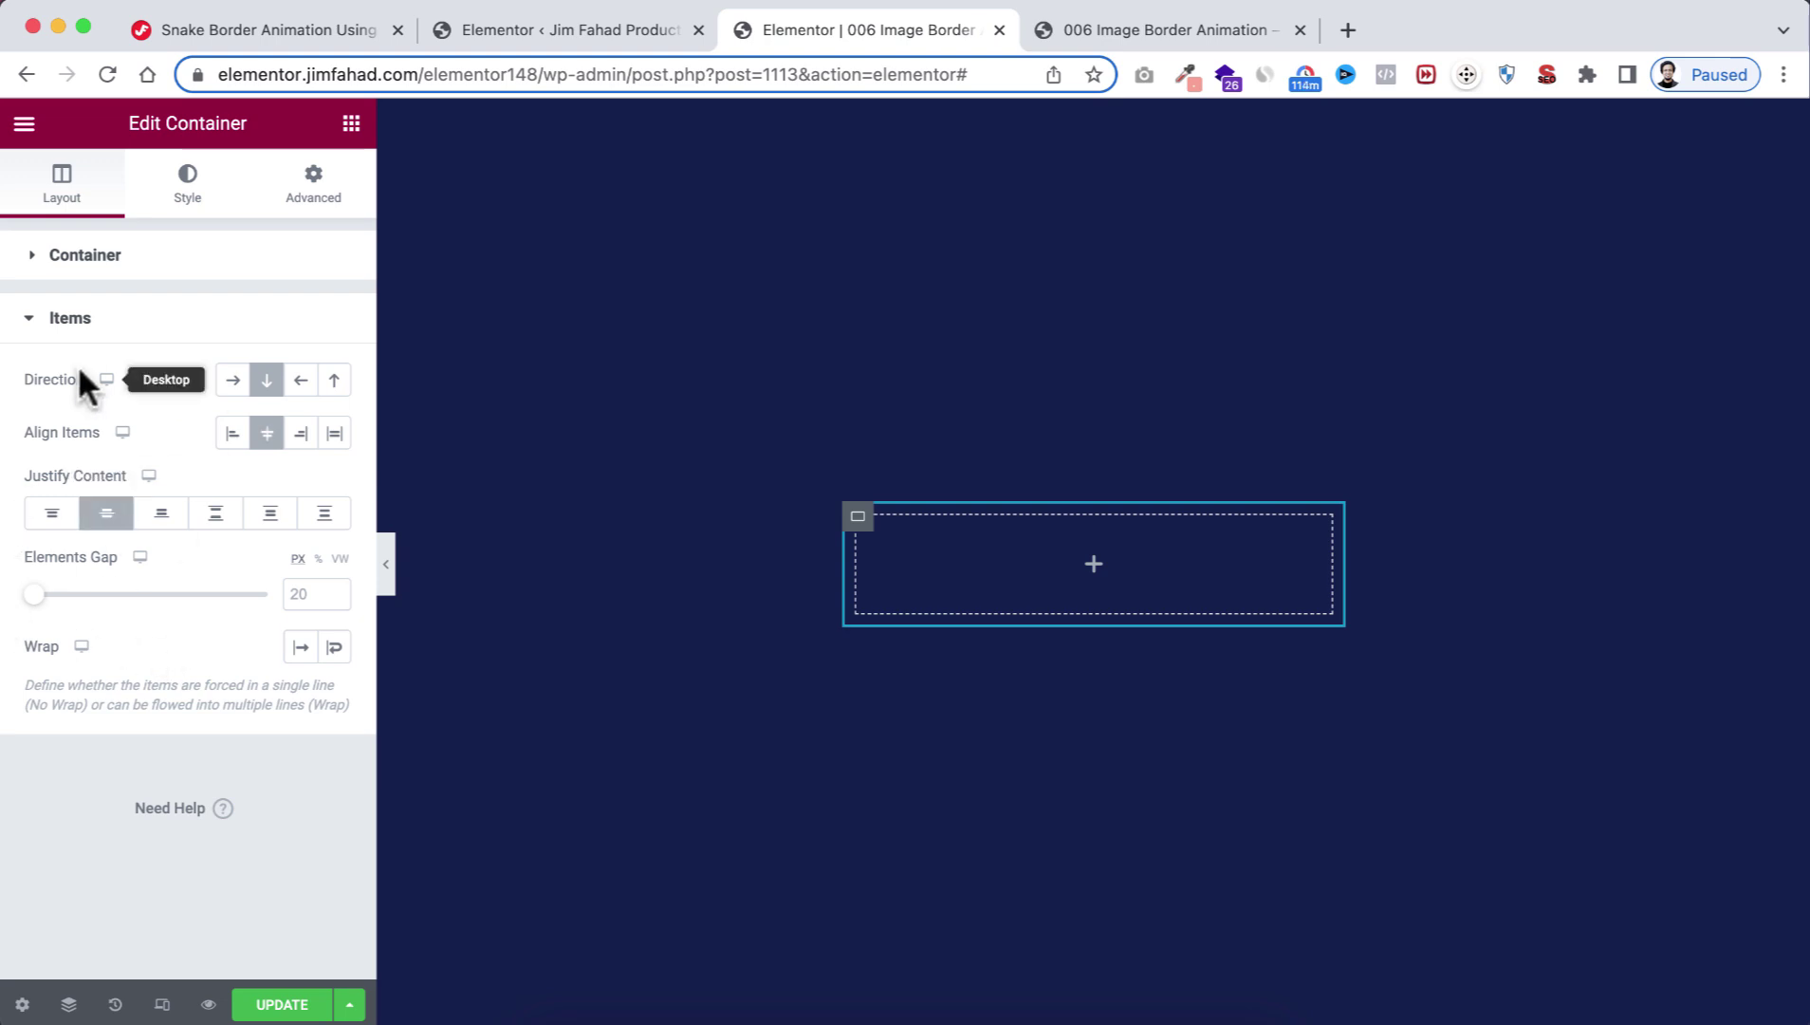
Step: Give the inner box a classic semi-transparent black background colour
left_click(188, 194)
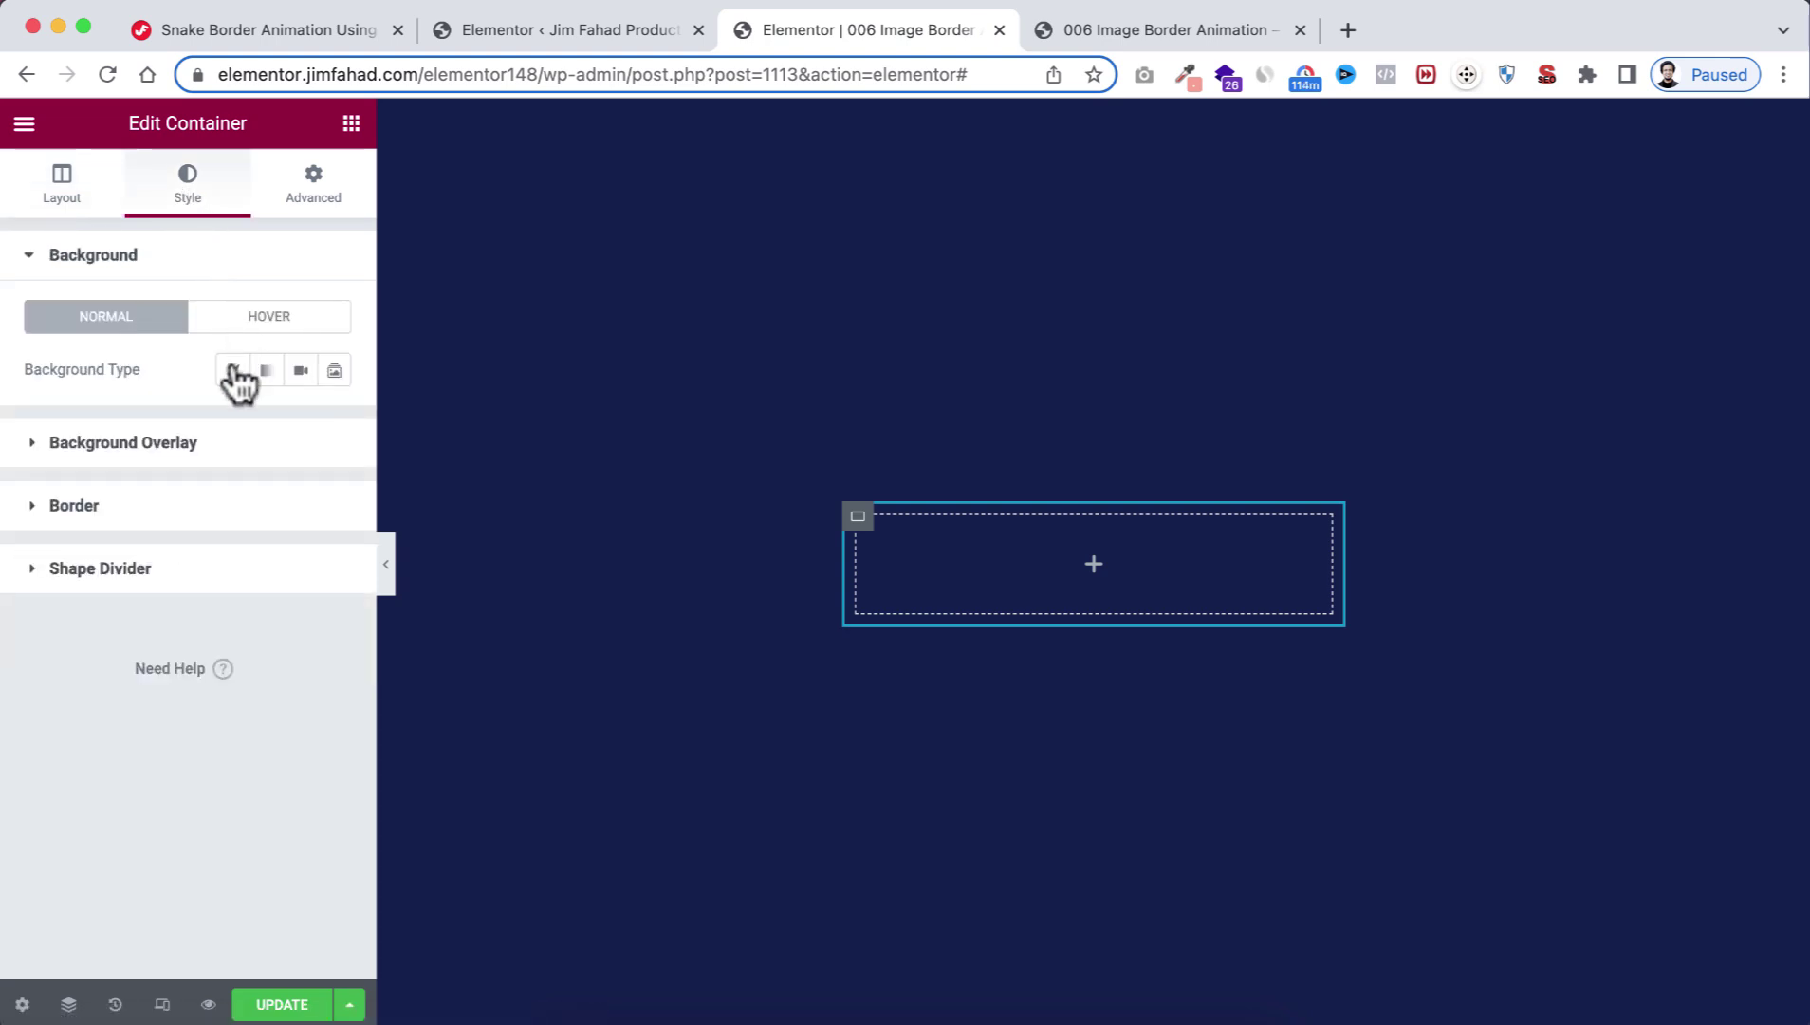
left_click(232, 372)
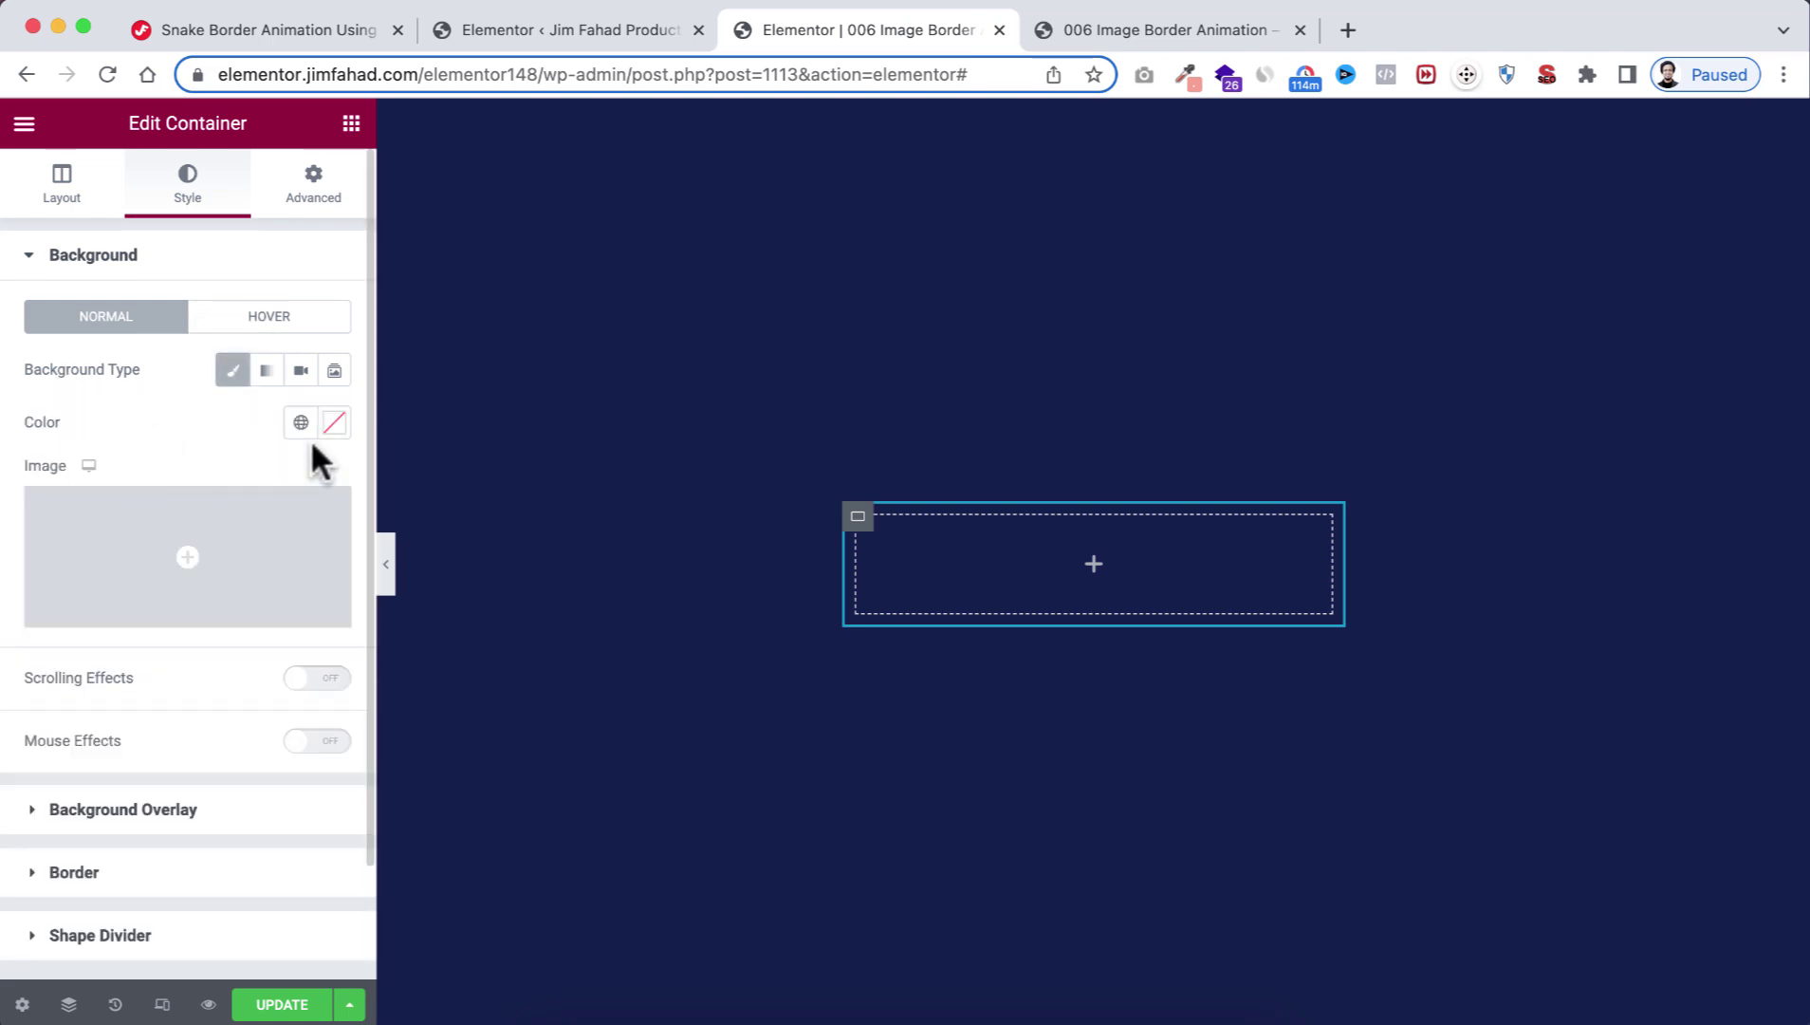
left_click(333, 424)
mouse_move(147, 665)
left_mouse_down()
mouse_move(133, 657)
mouse_move(129, 754)
left_mouse_up()
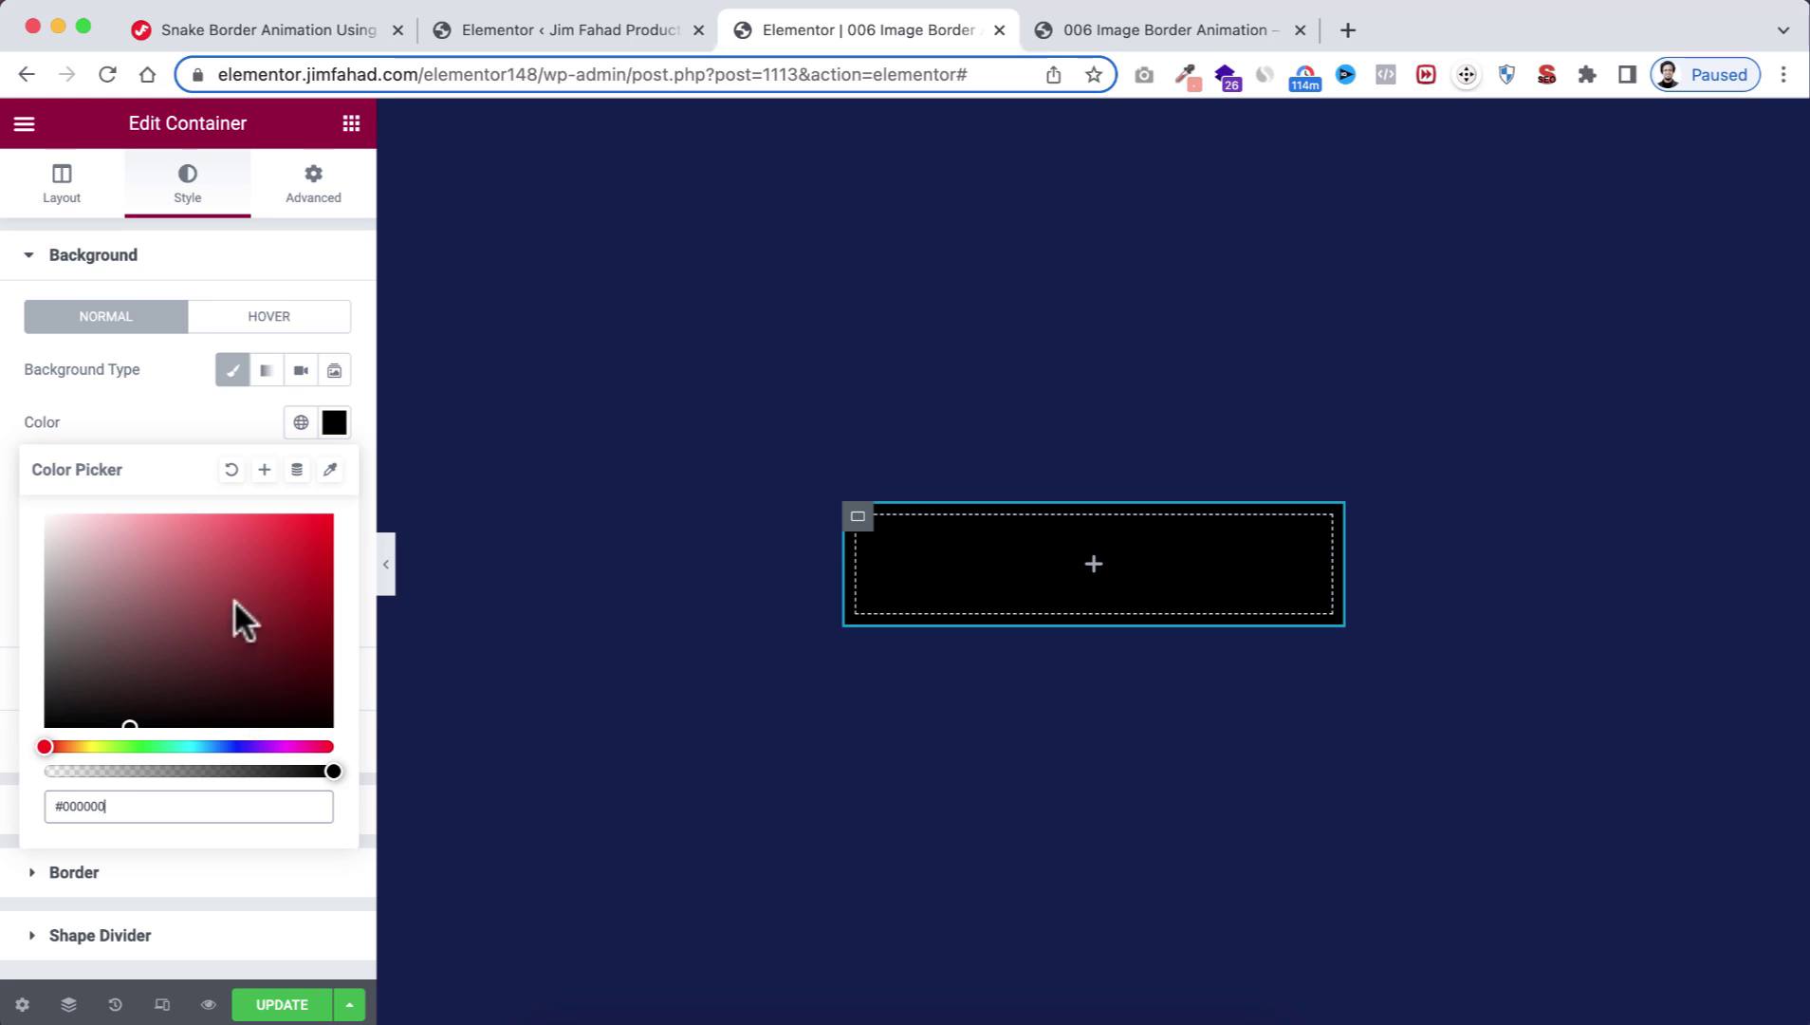
left_click_drag(332, 770, 179, 776)
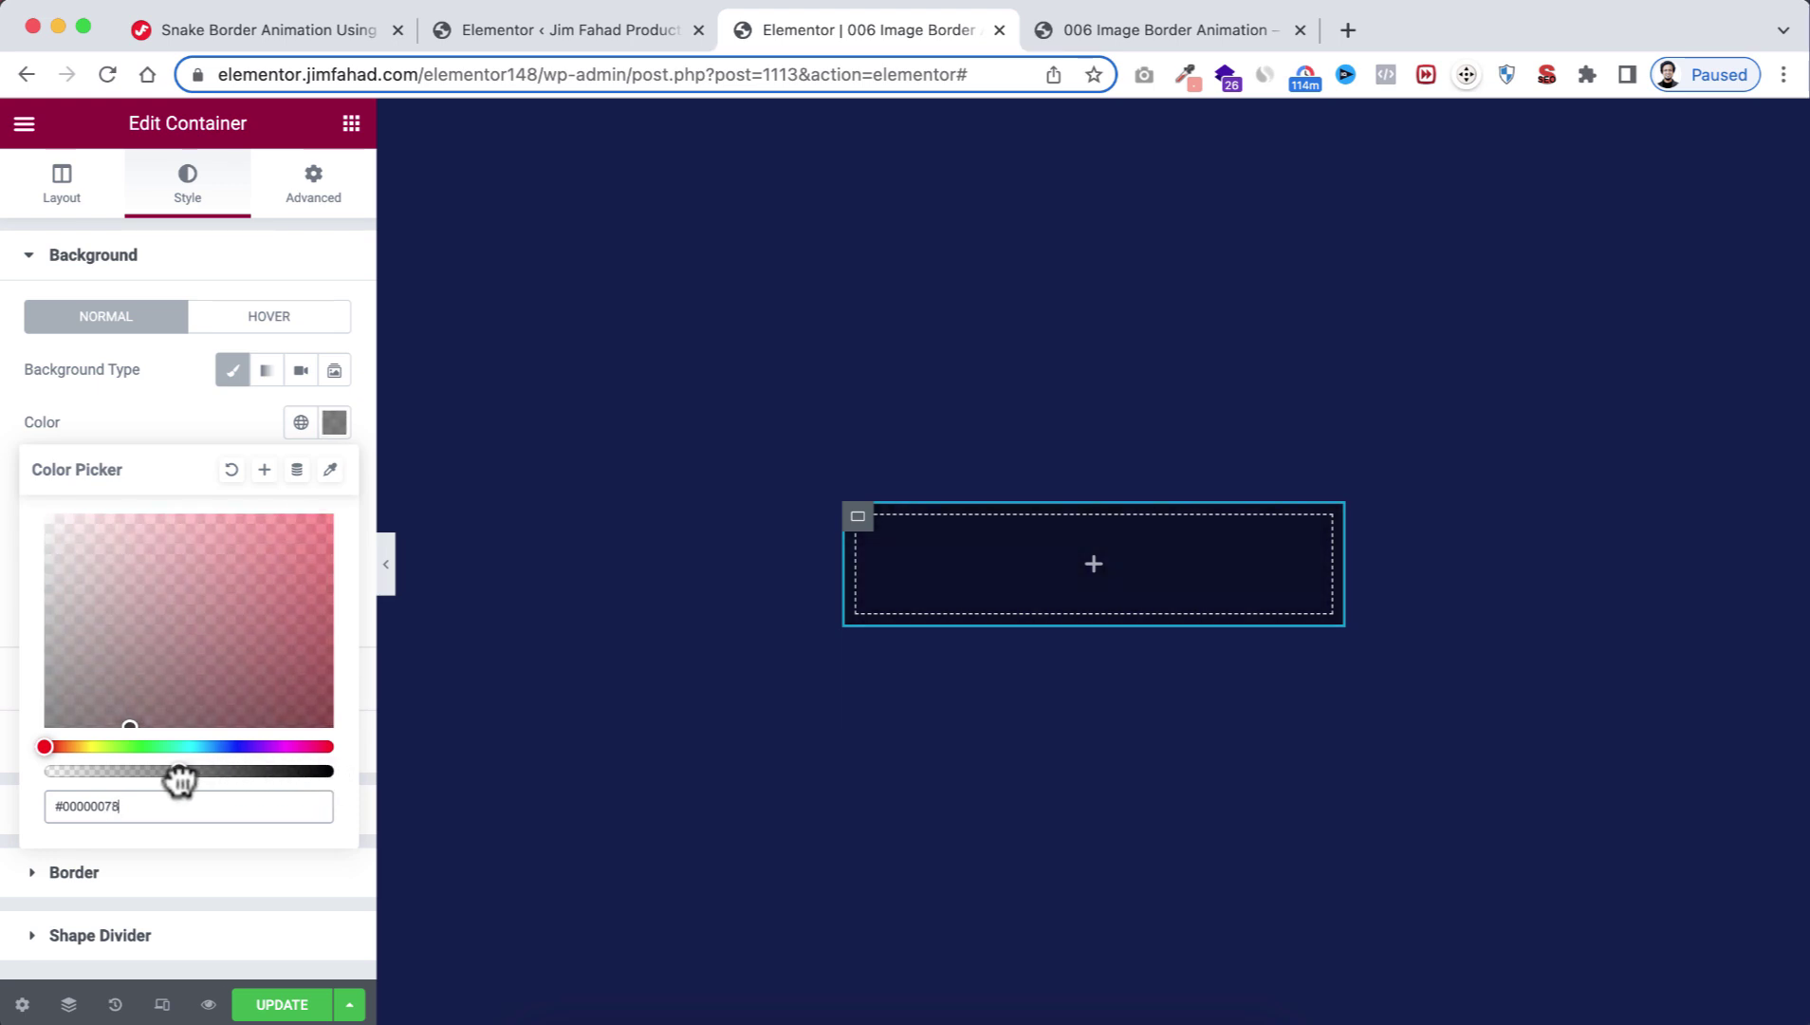
left_click(175, 410)
Step: Set the inner box's Border Radius to 50 on every corner
scroll(143, 835, "down", 3)
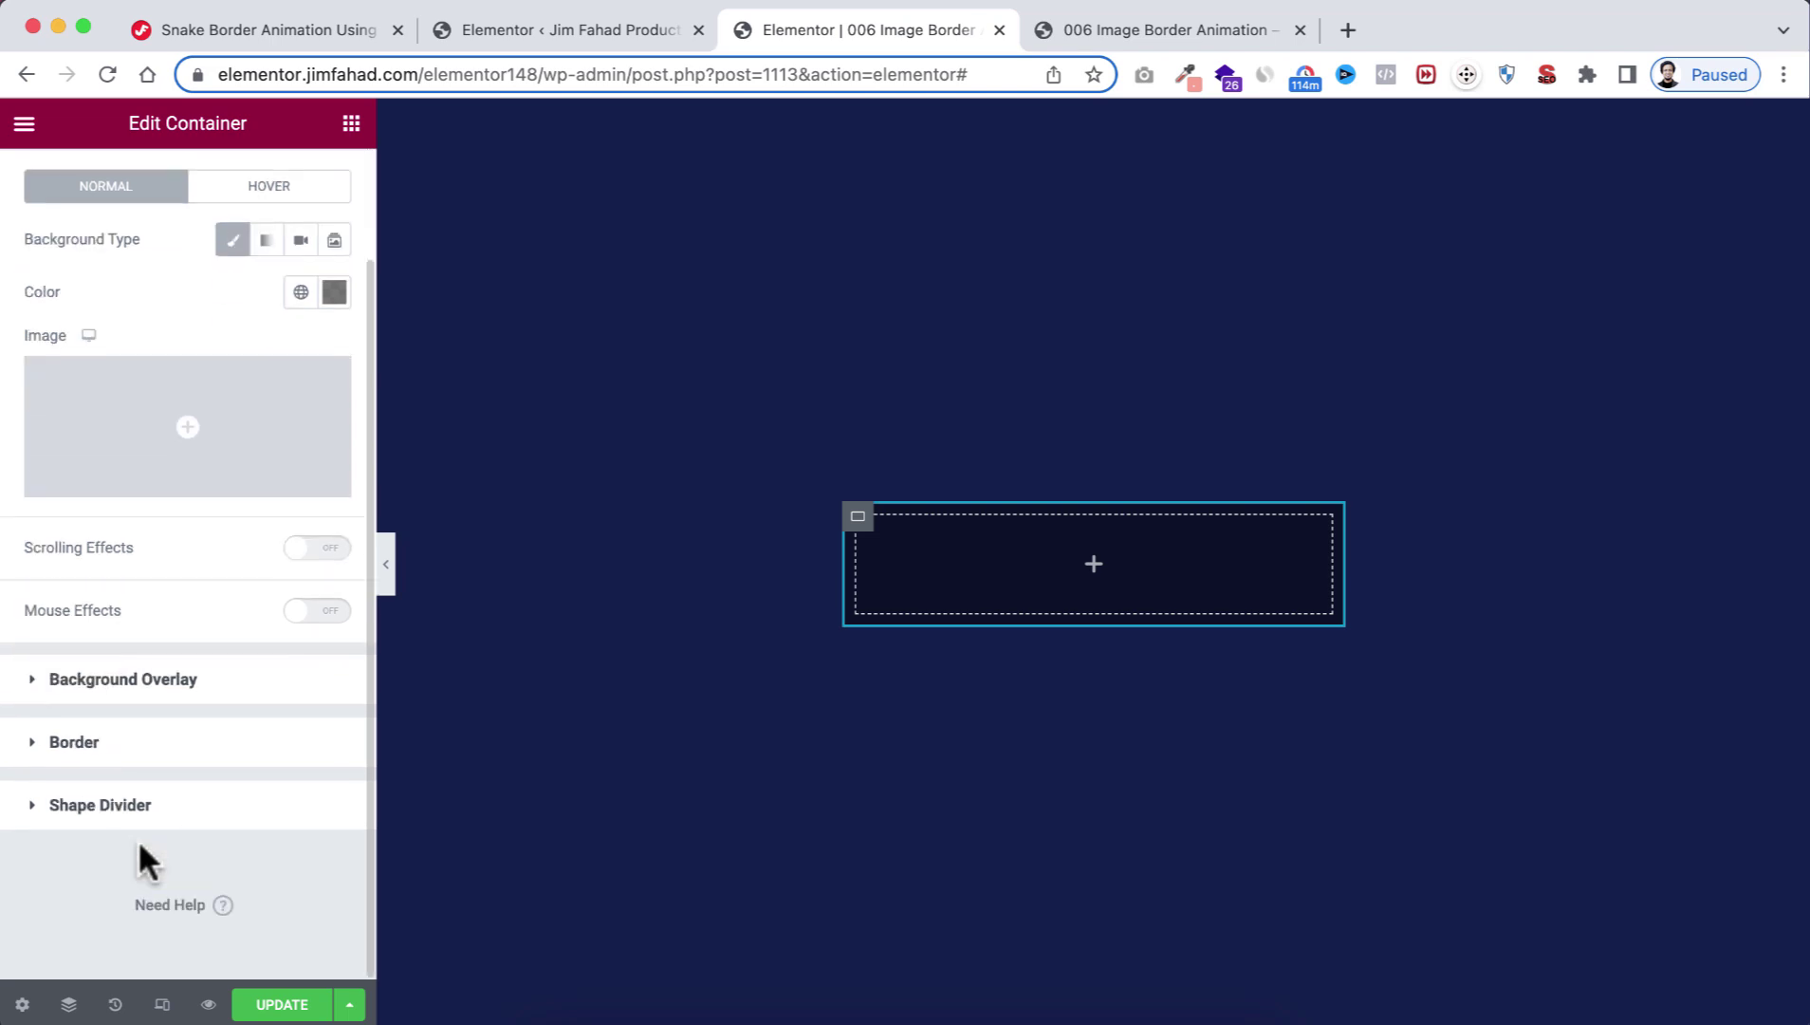
left_click(91, 749)
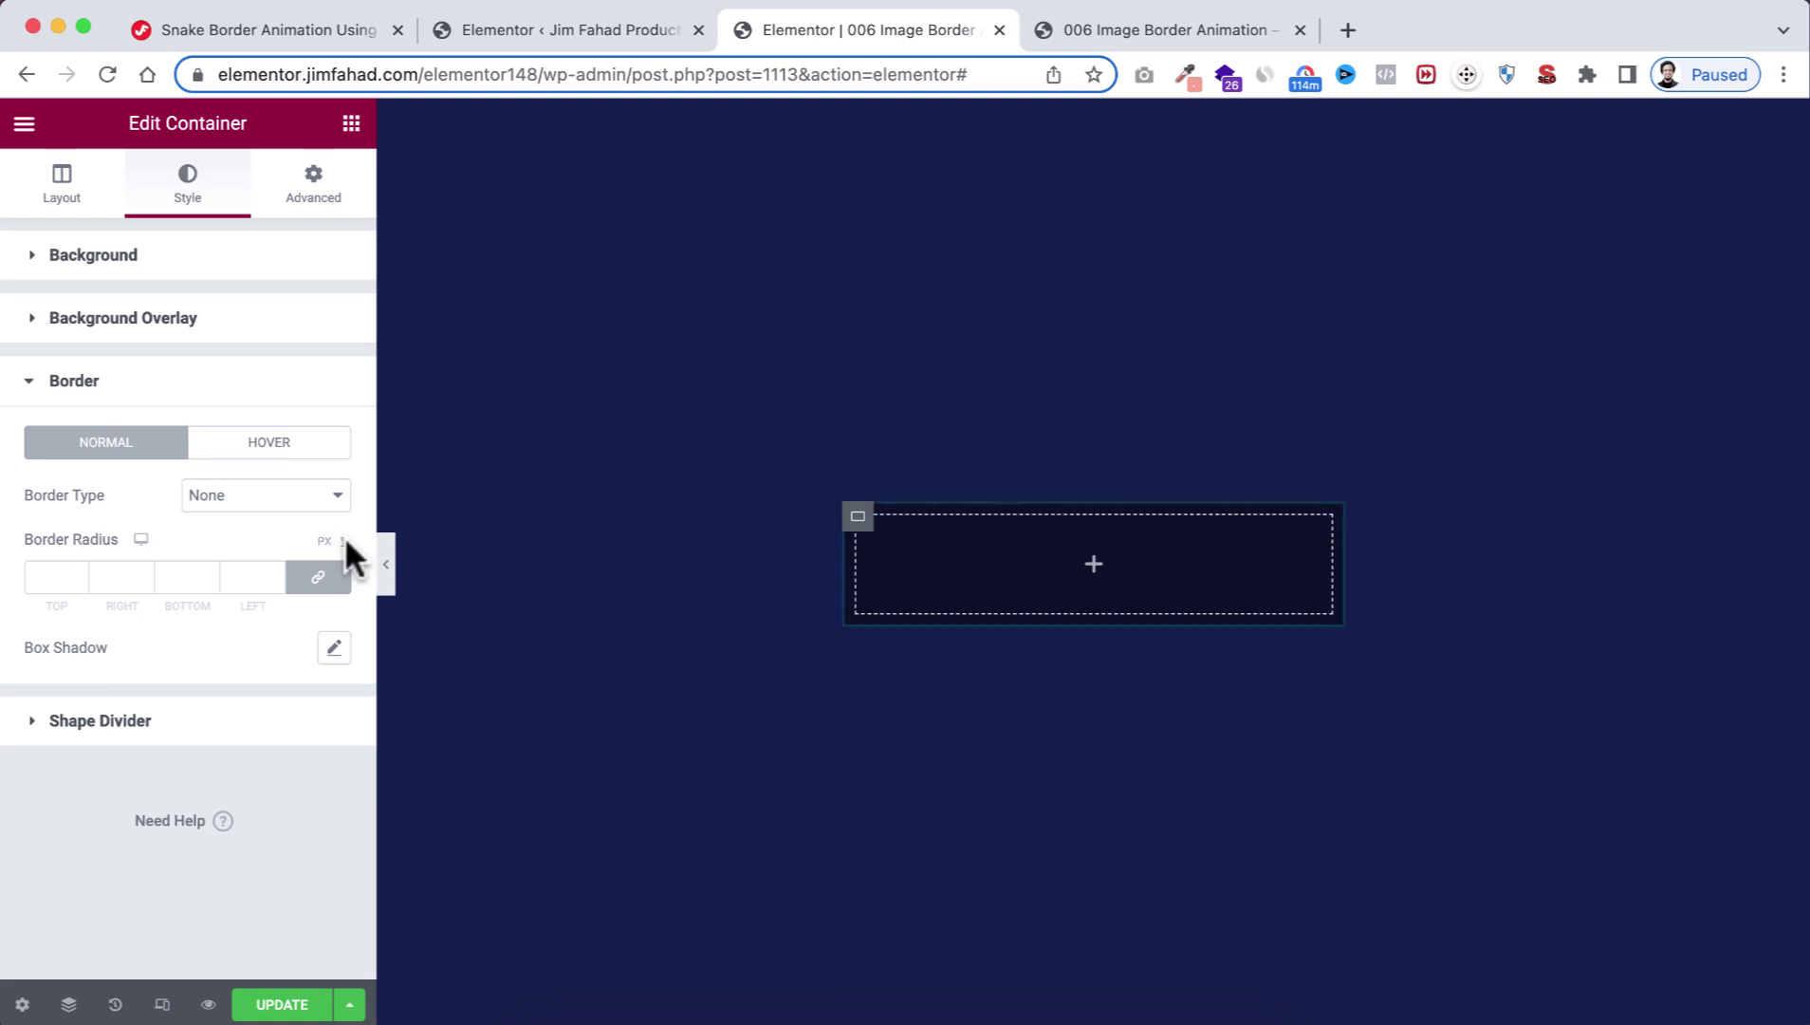
left_click(49, 572)
type("50")
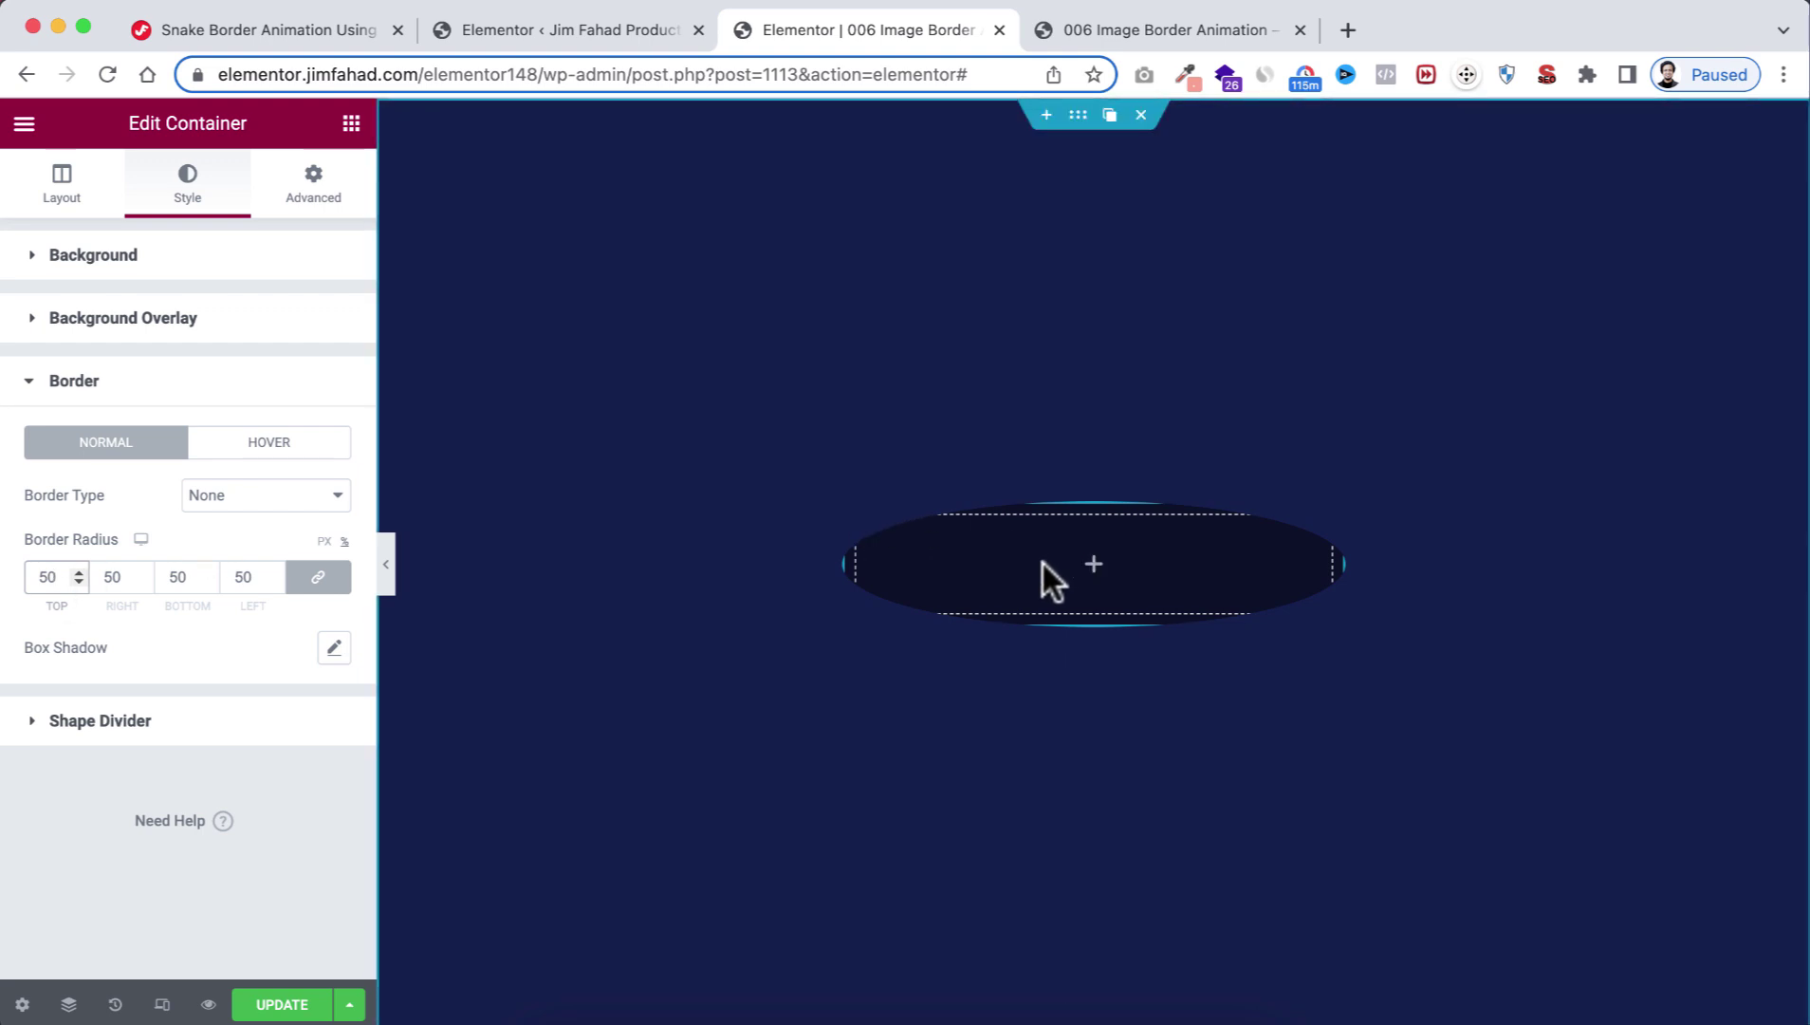
Step: Nest a new Container inside the oval container and select it in the Navigator
left_click(1094, 562)
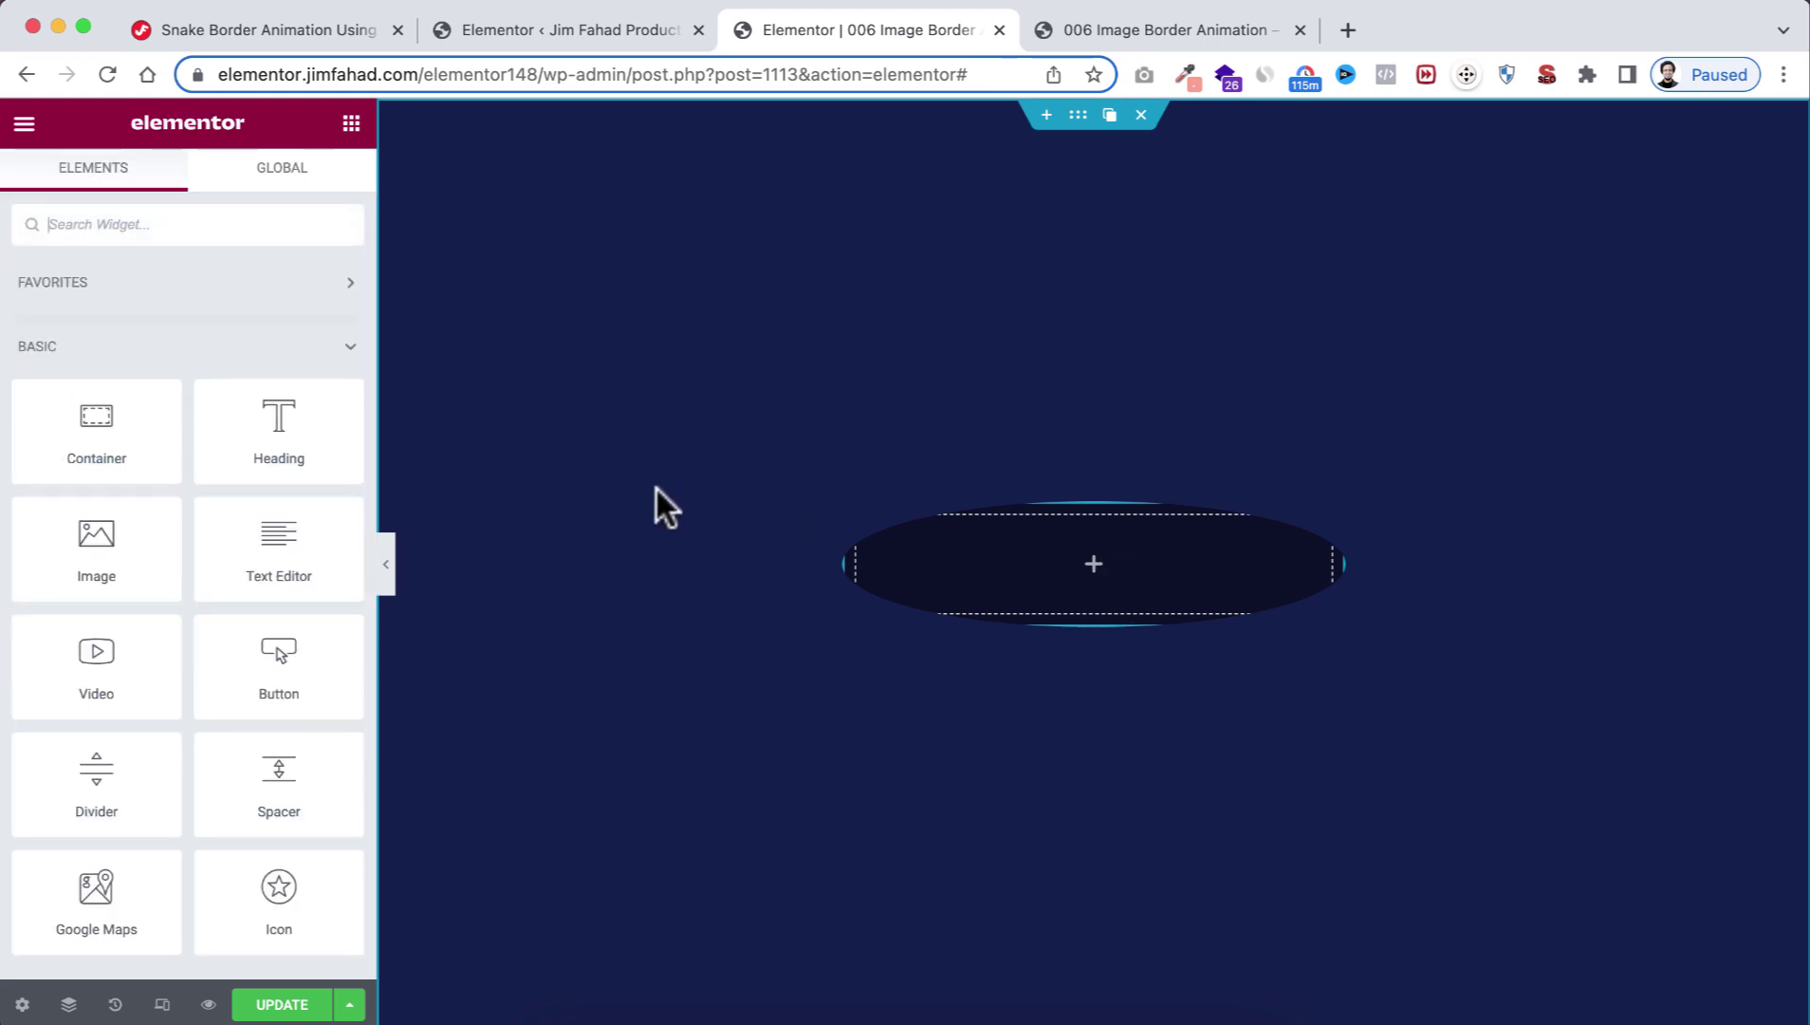
left_click_drag(84, 445, 1084, 560)
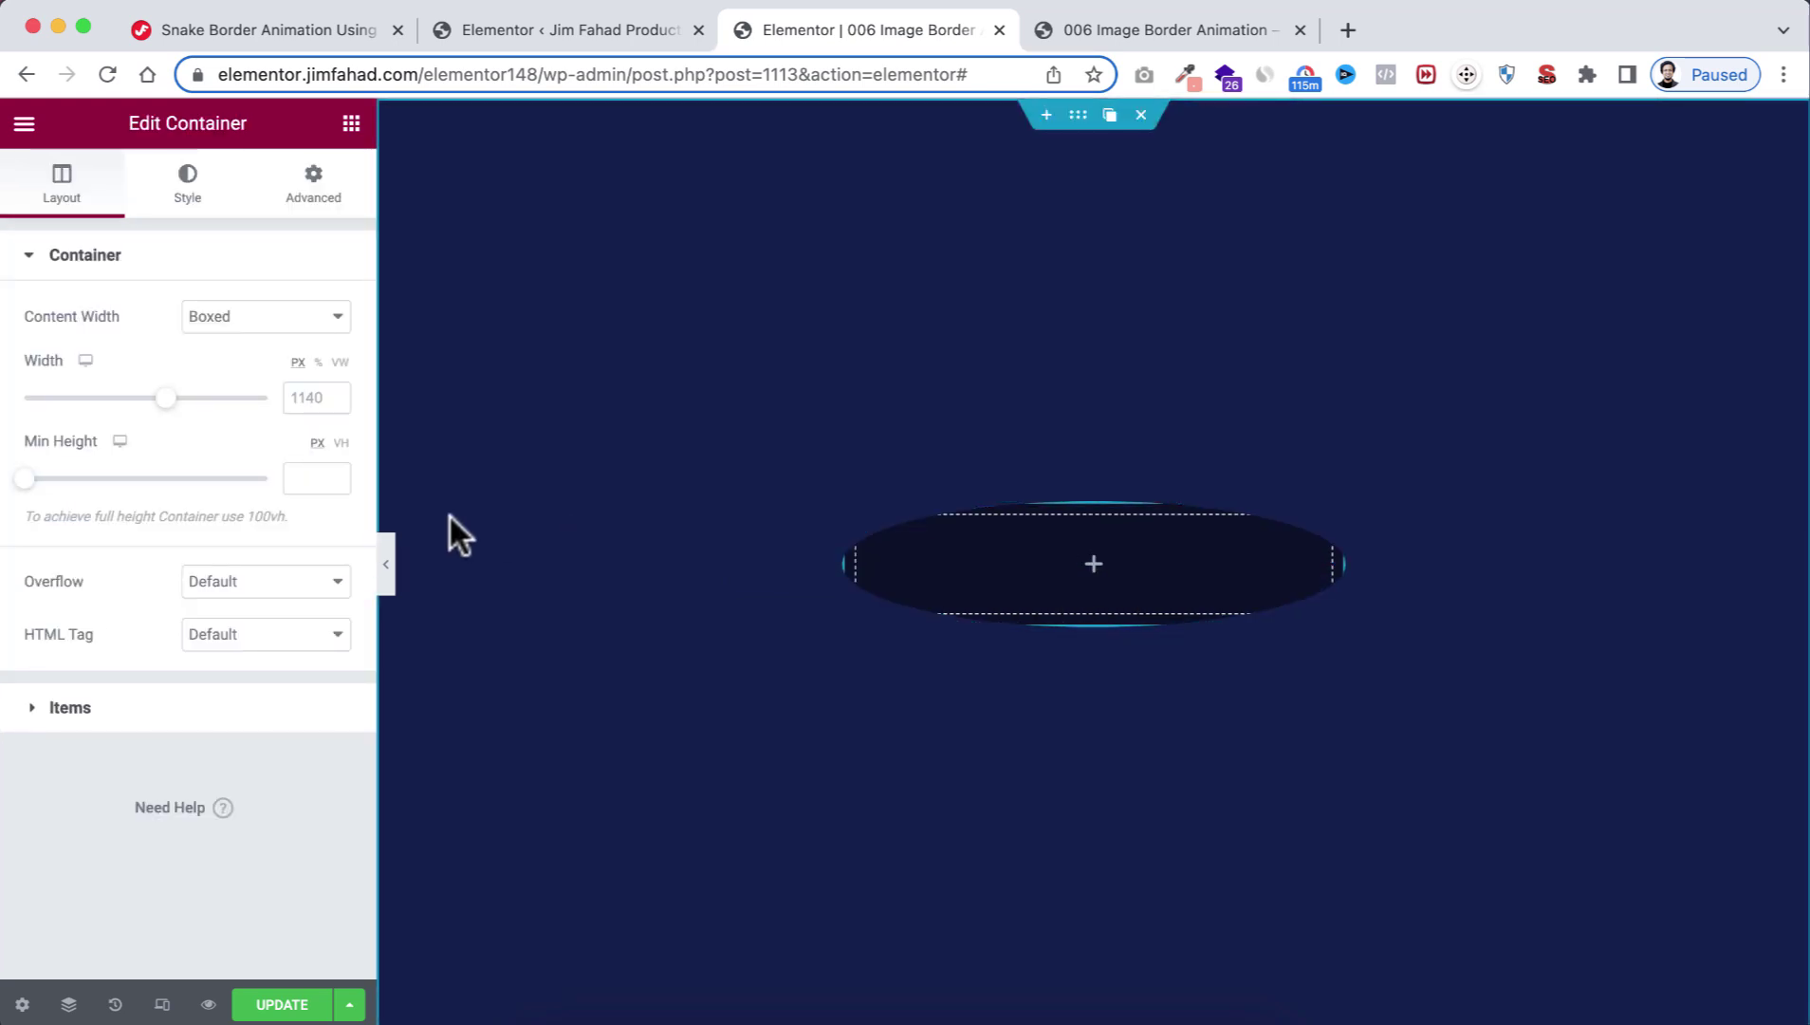
right_click(1056, 551)
left_click(1134, 866)
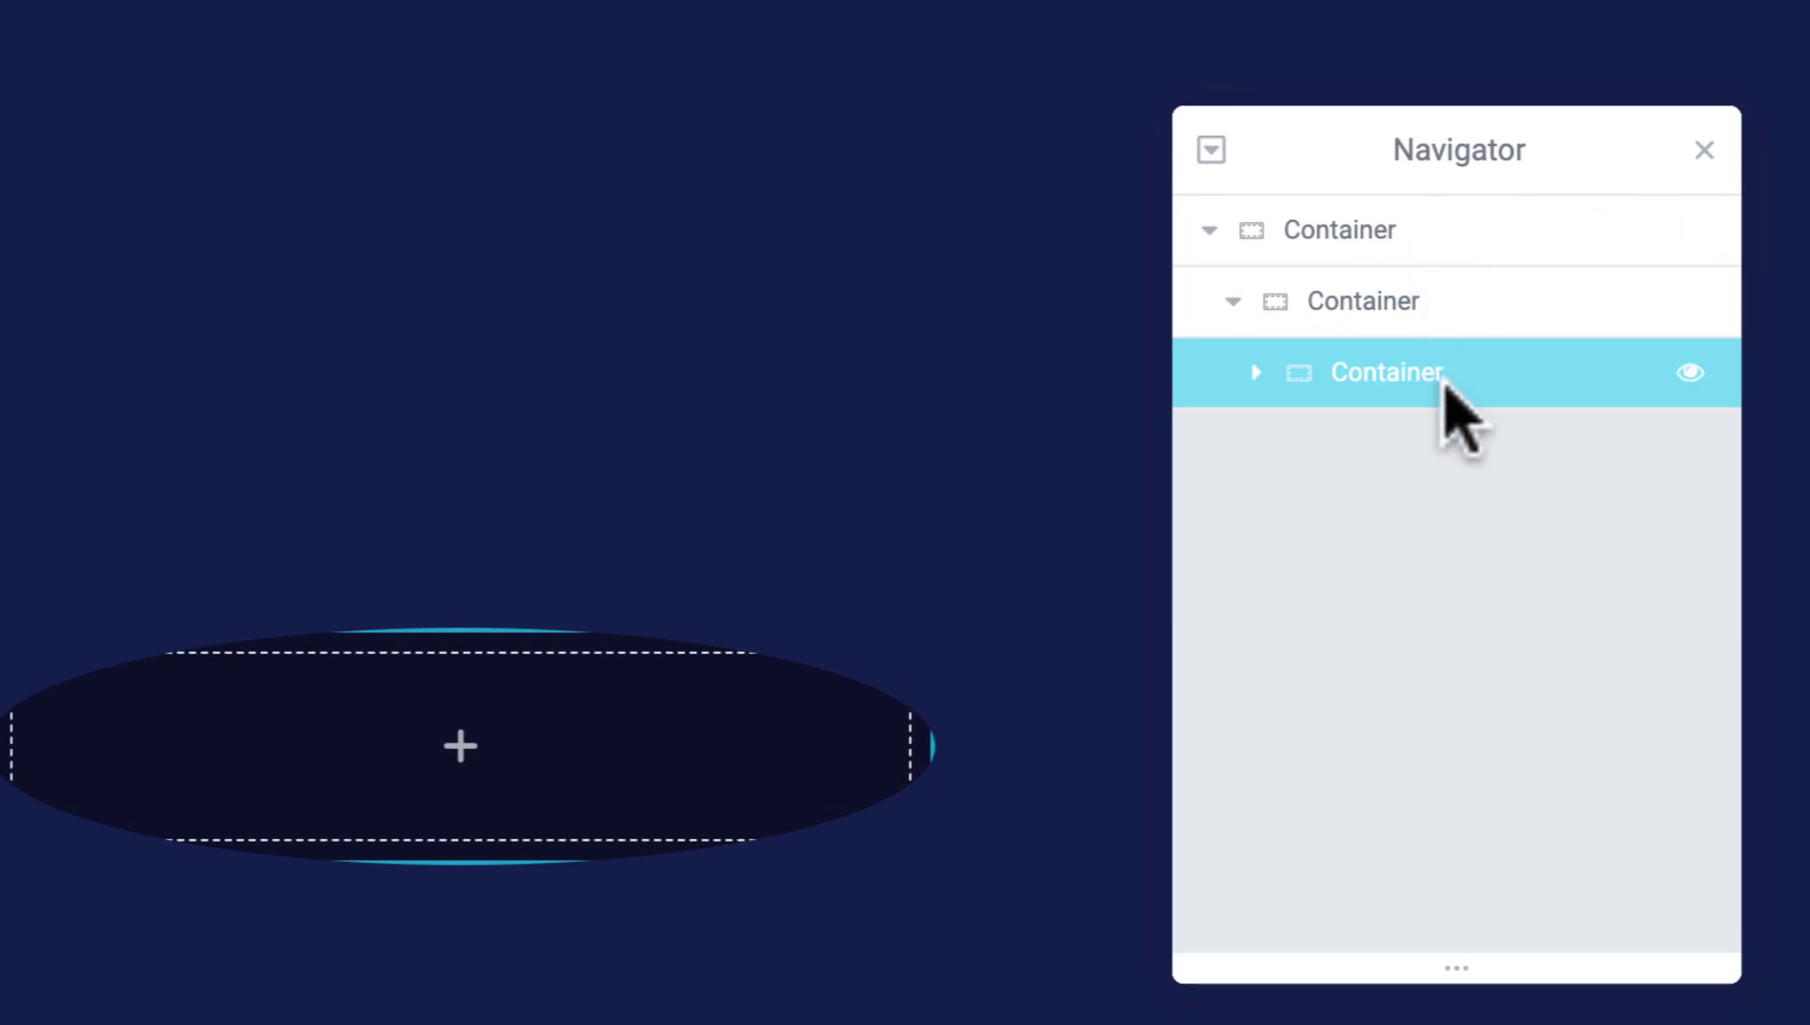
left_click(1380, 232)
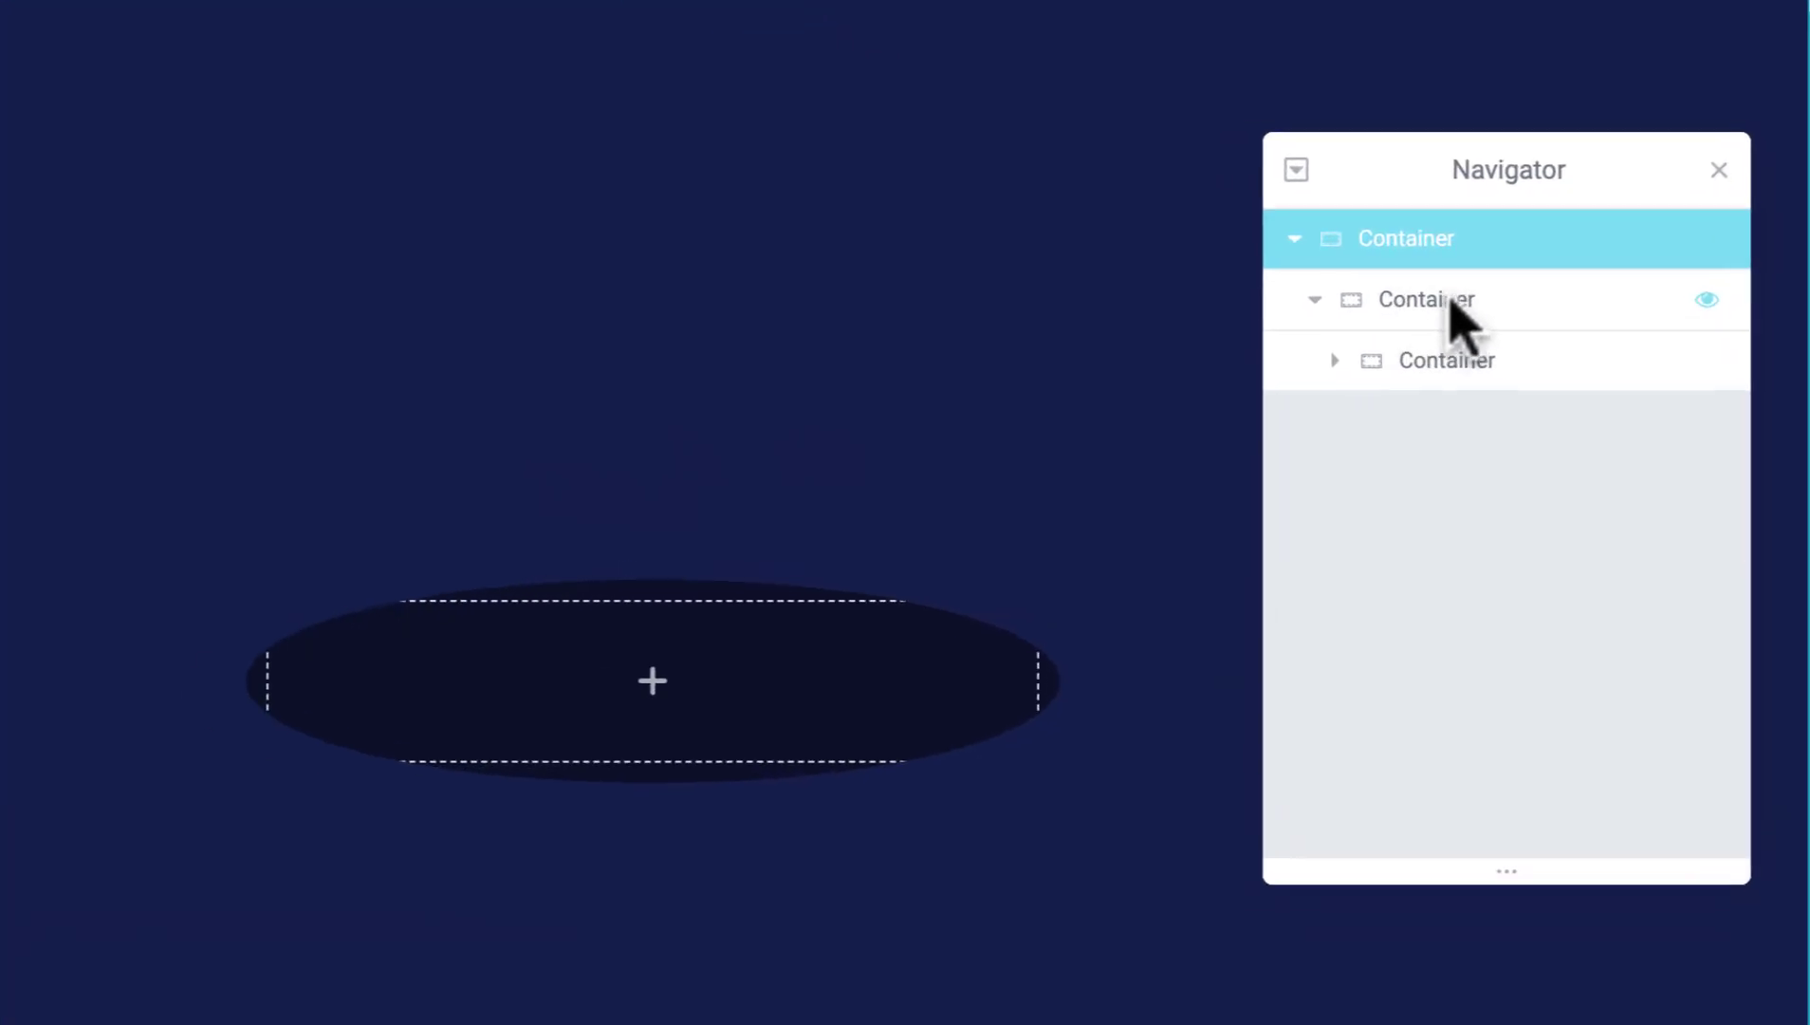
left_click(1557, 327)
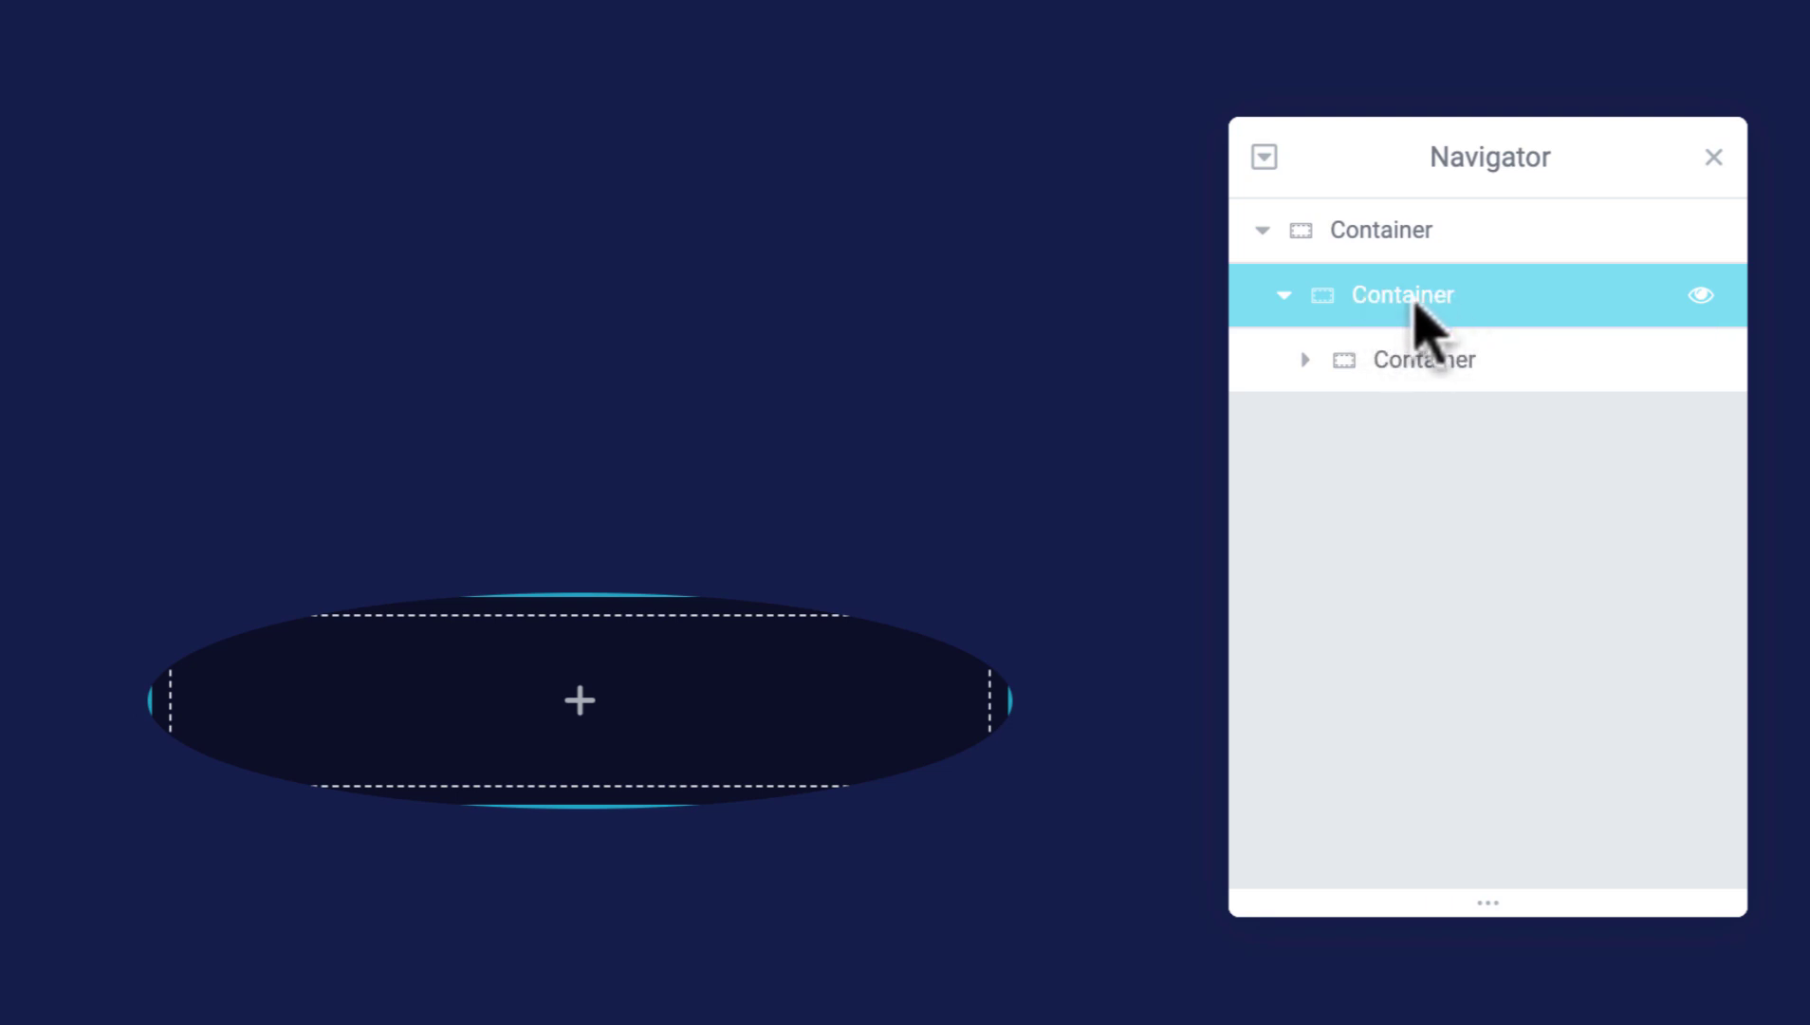
left_click(1432, 362)
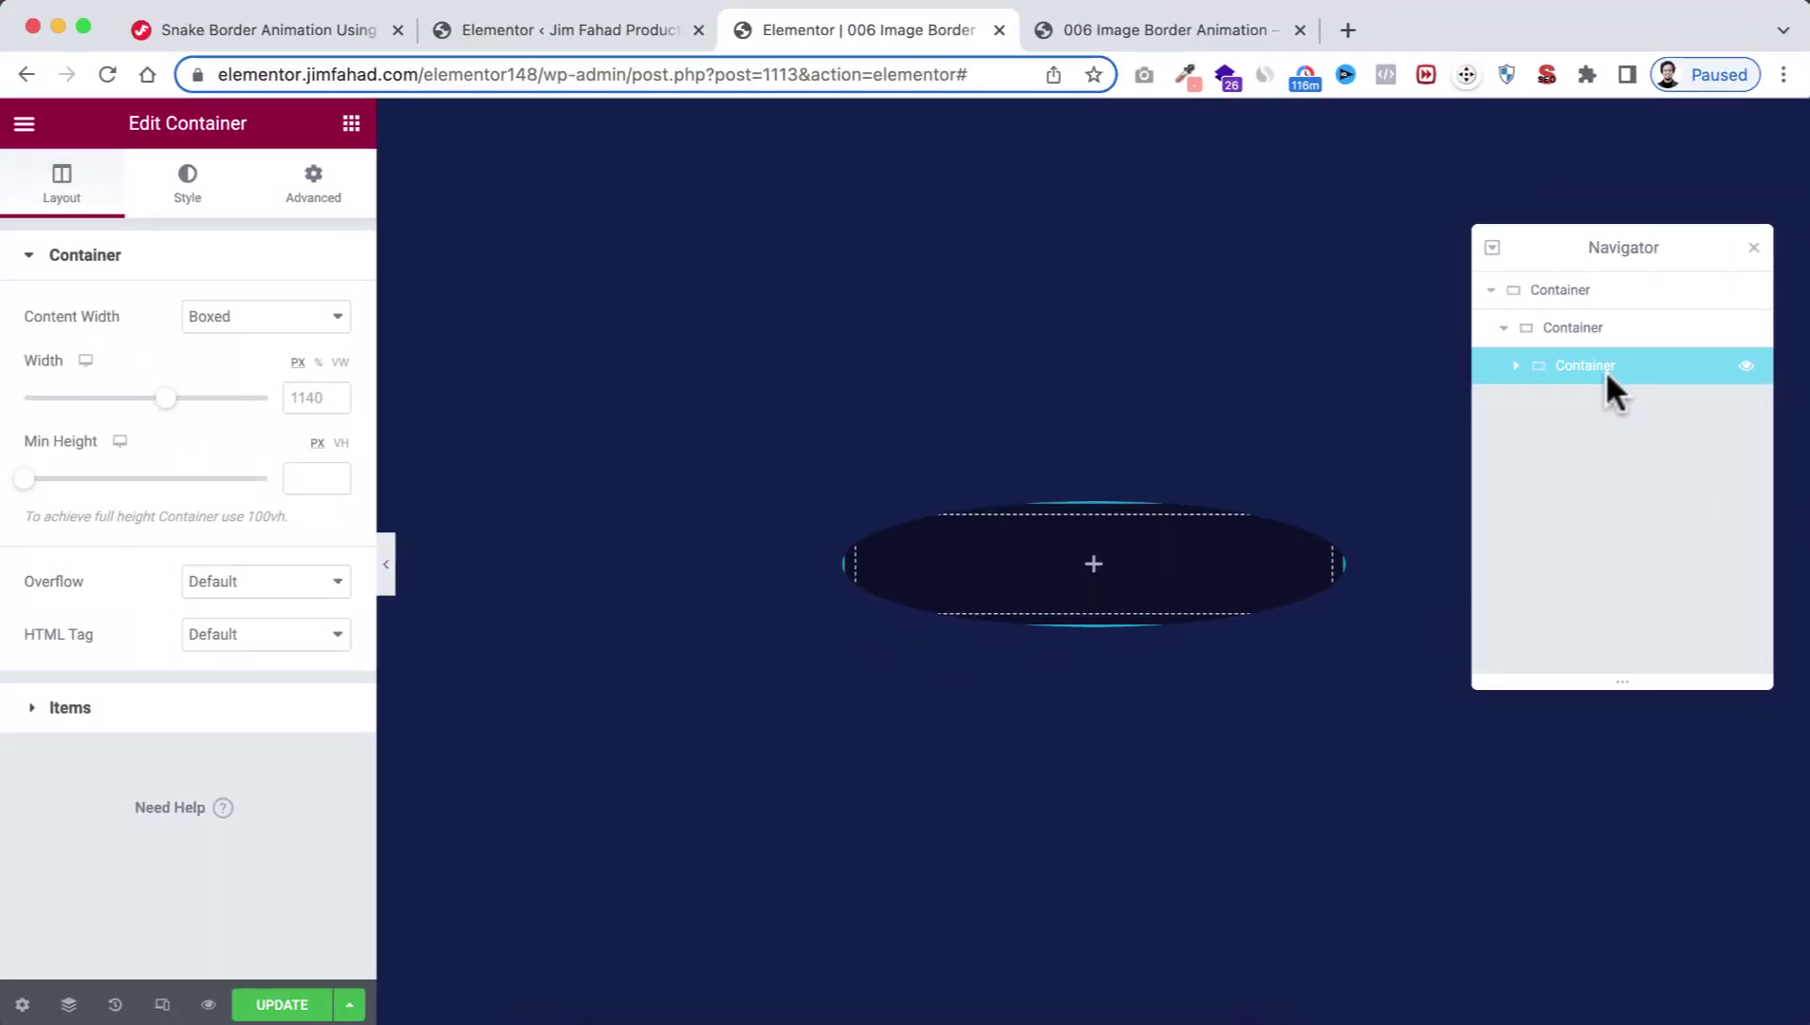
Step: Set the innermost container's Align Items and Justify Content to Center
left_click(95, 703)
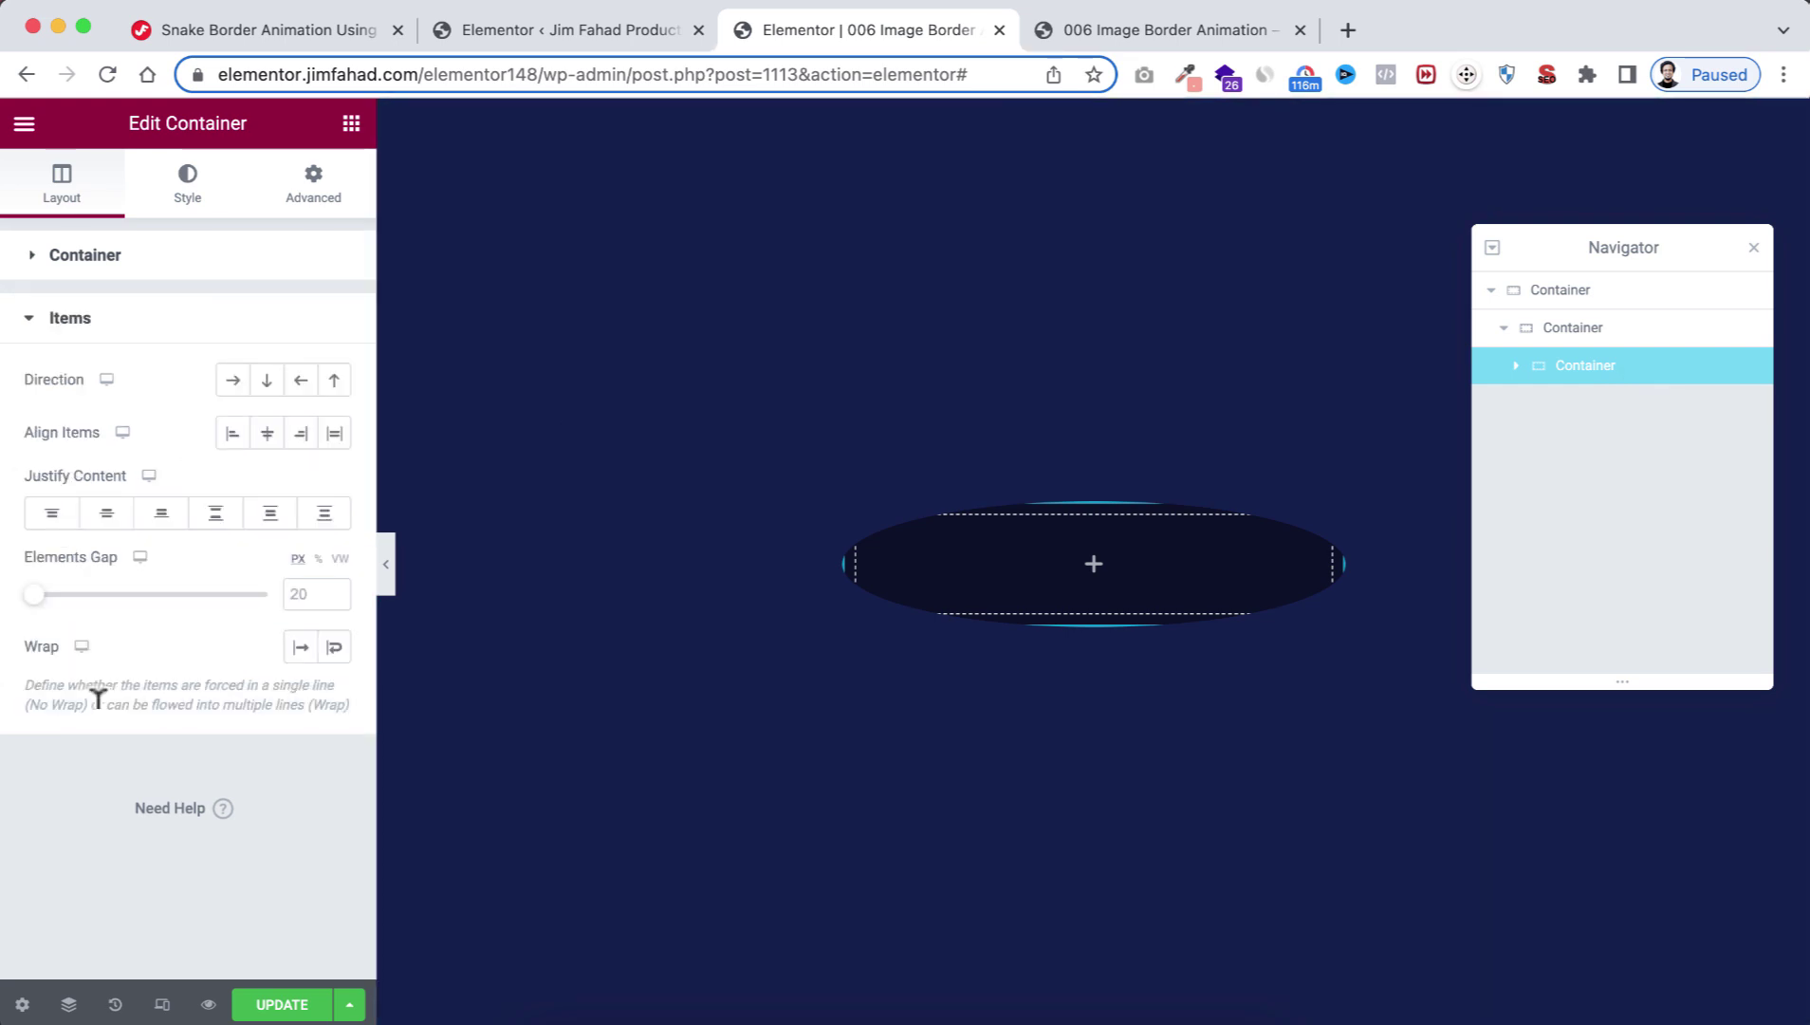
left_click(267, 426)
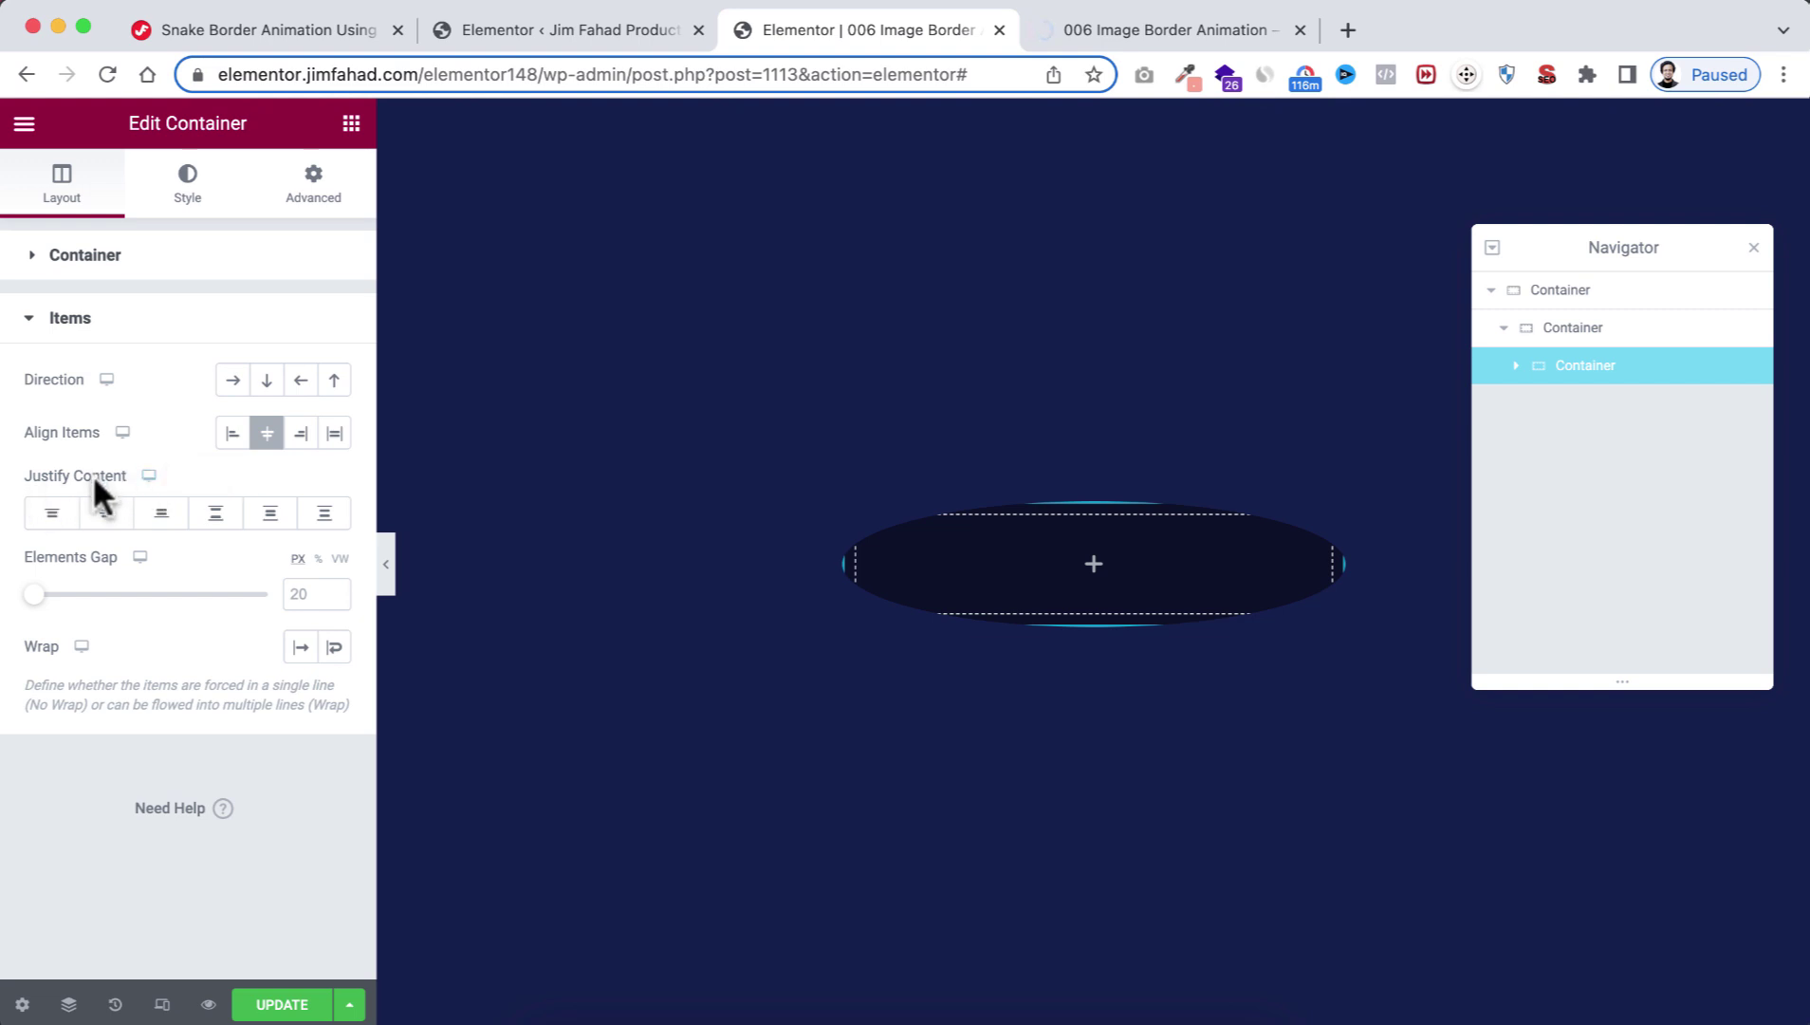
left_click(107, 510)
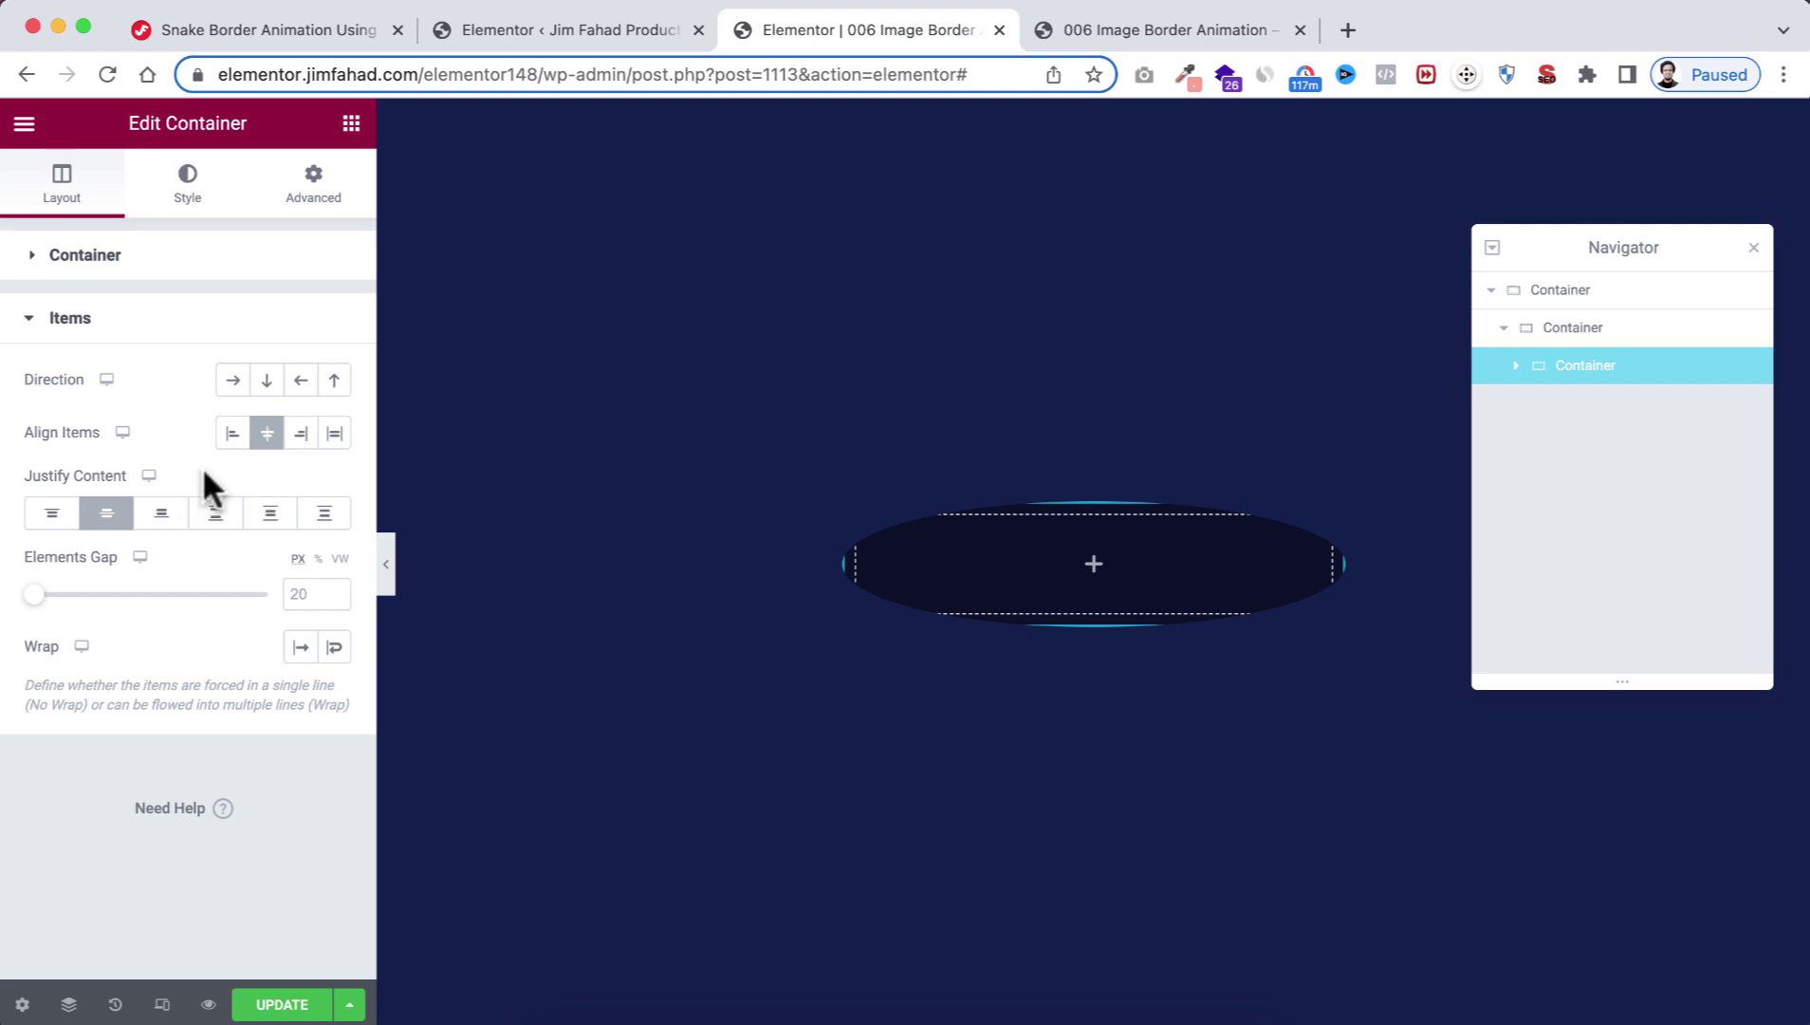
Step: Give the innermost container a solid 6 px #070a1c border with Border Radius 50
left_click(188, 178)
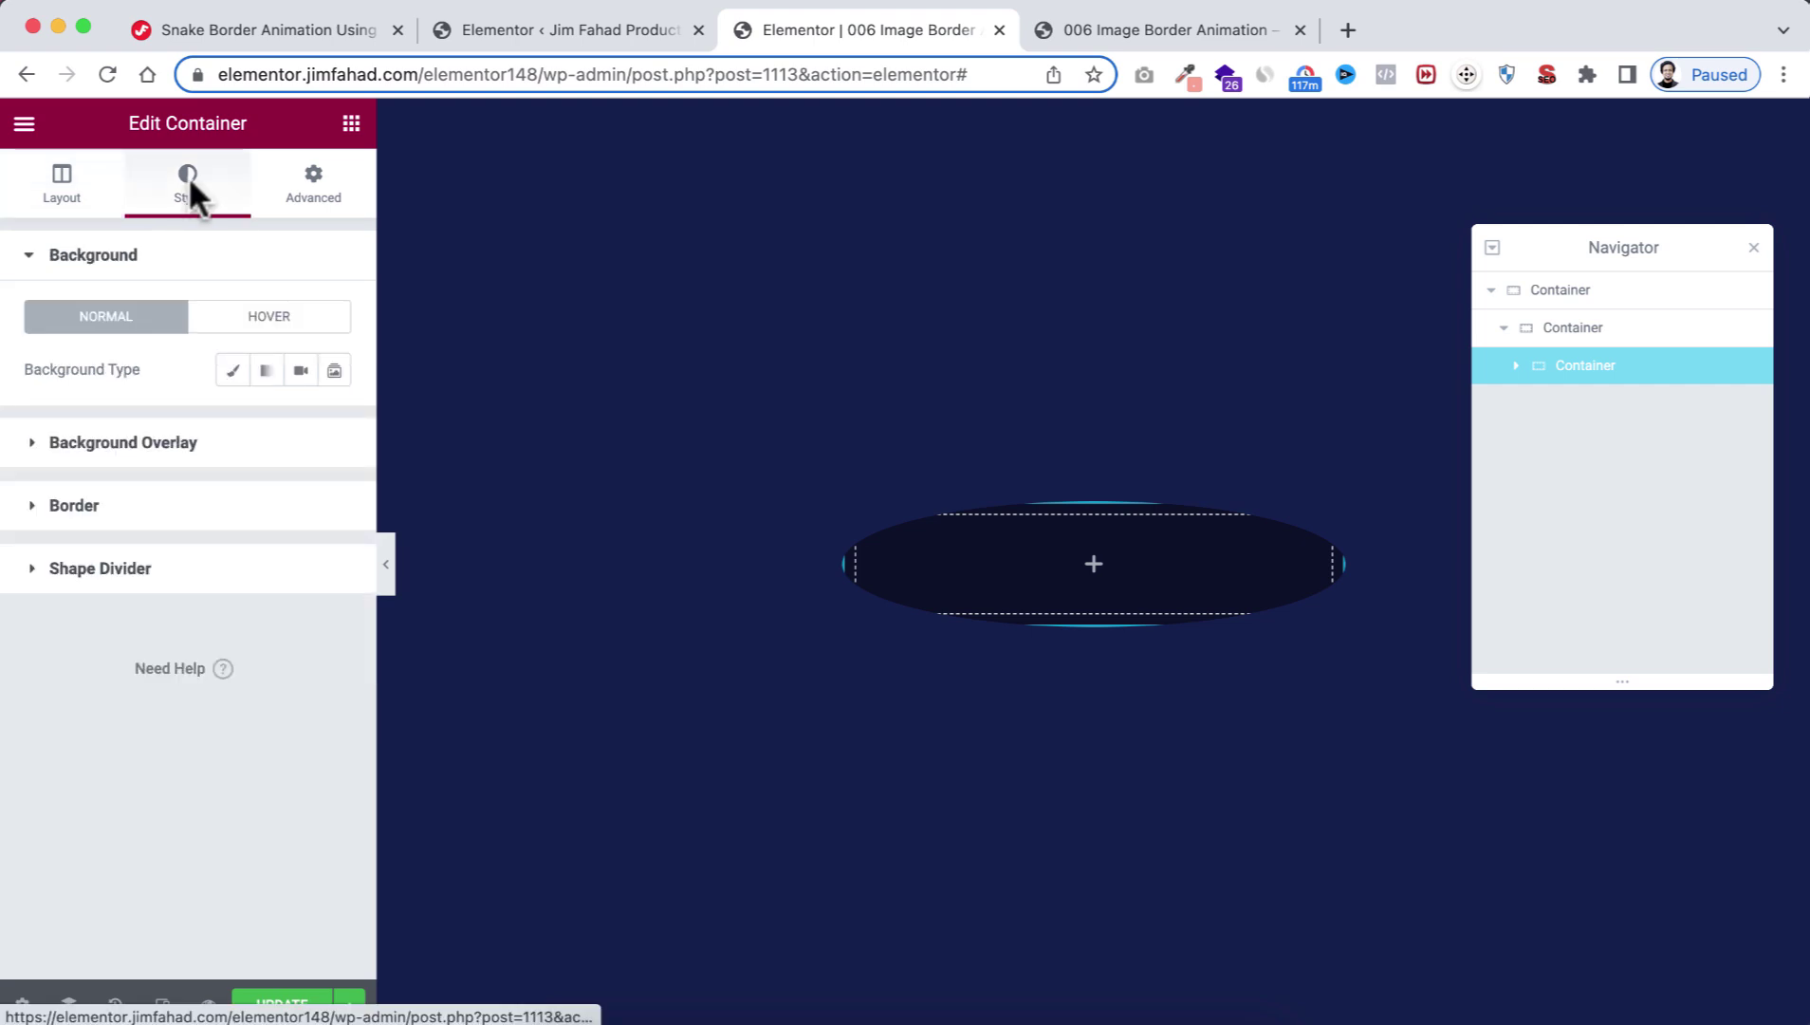
left_click(129, 507)
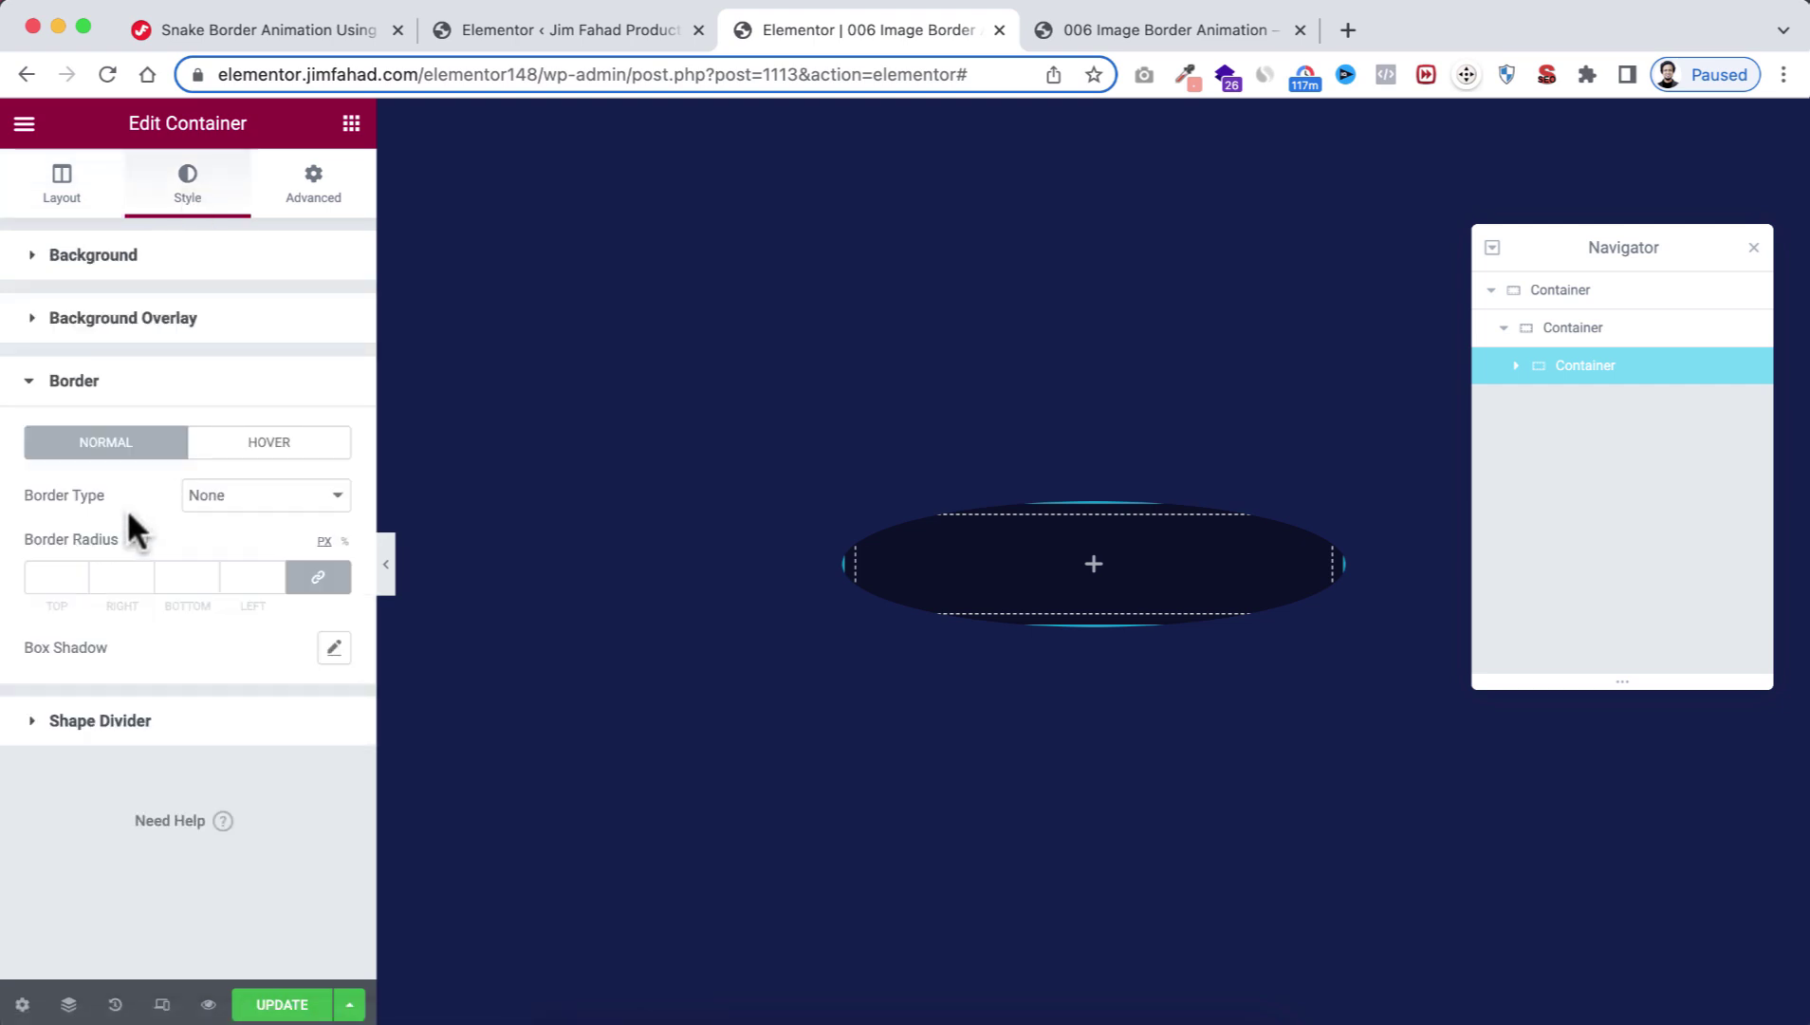
left_click(237, 500)
left_click(231, 519)
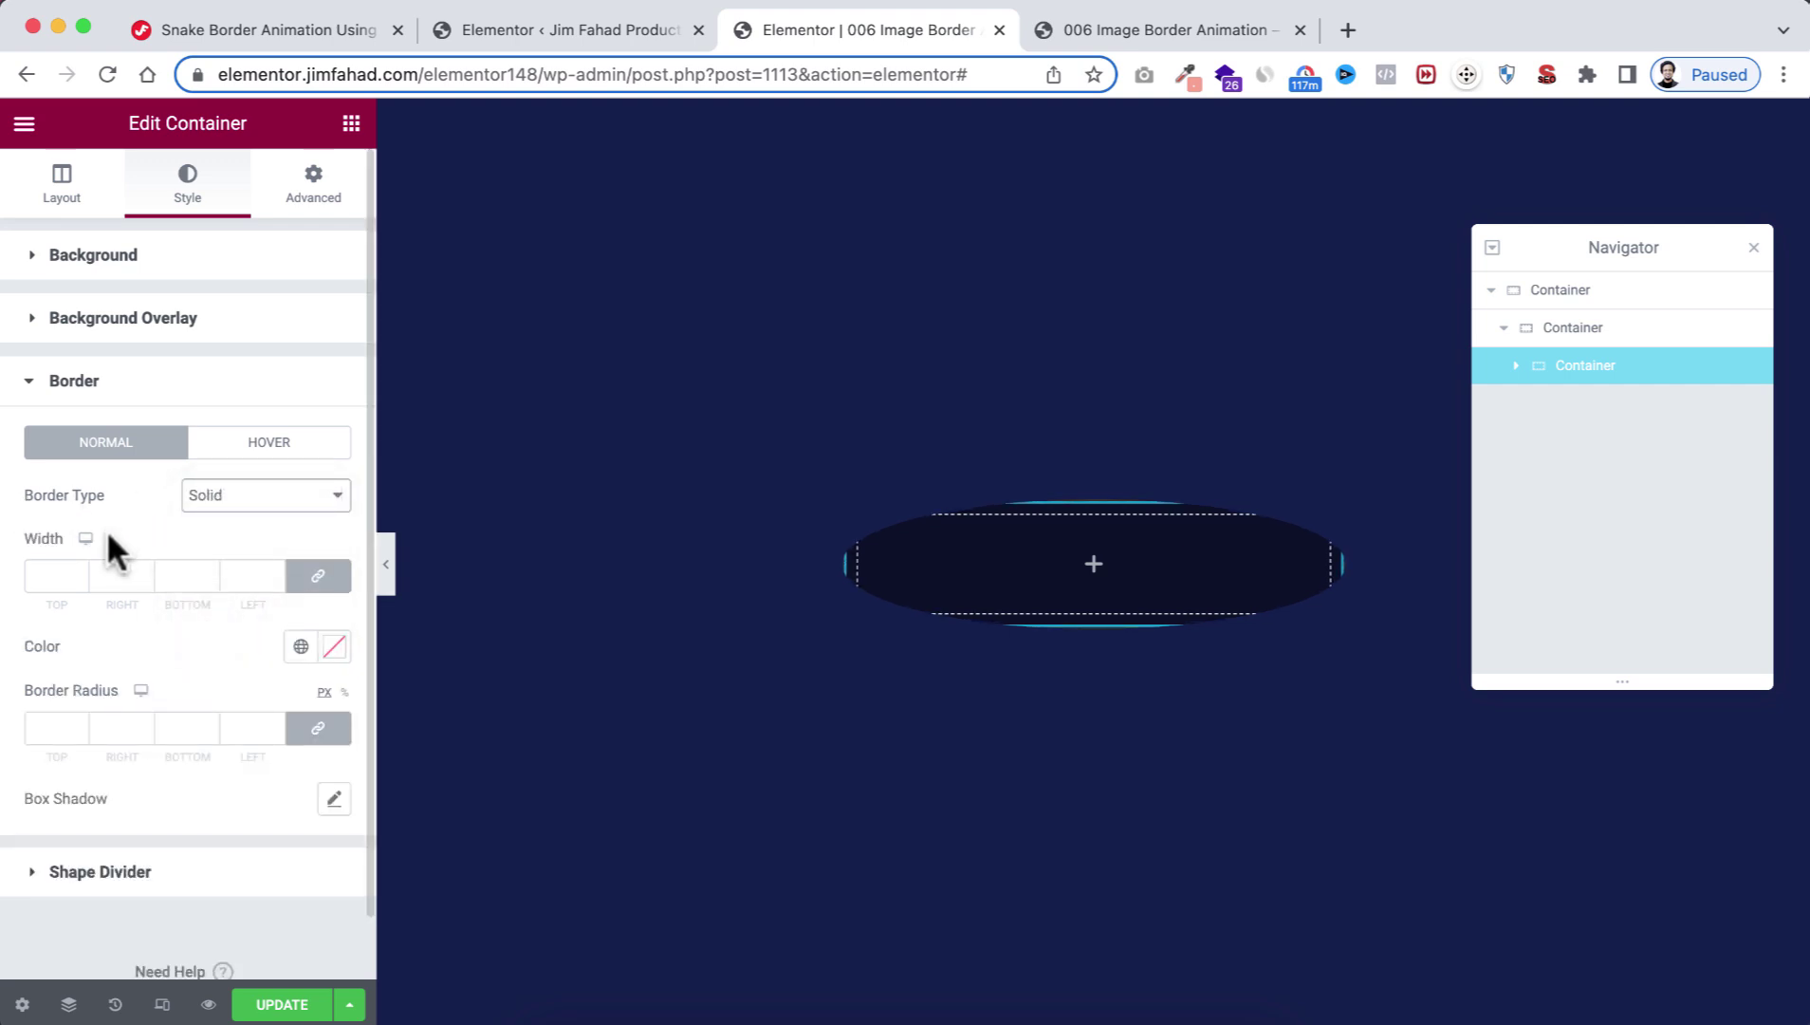
left_click(48, 574)
type("6")
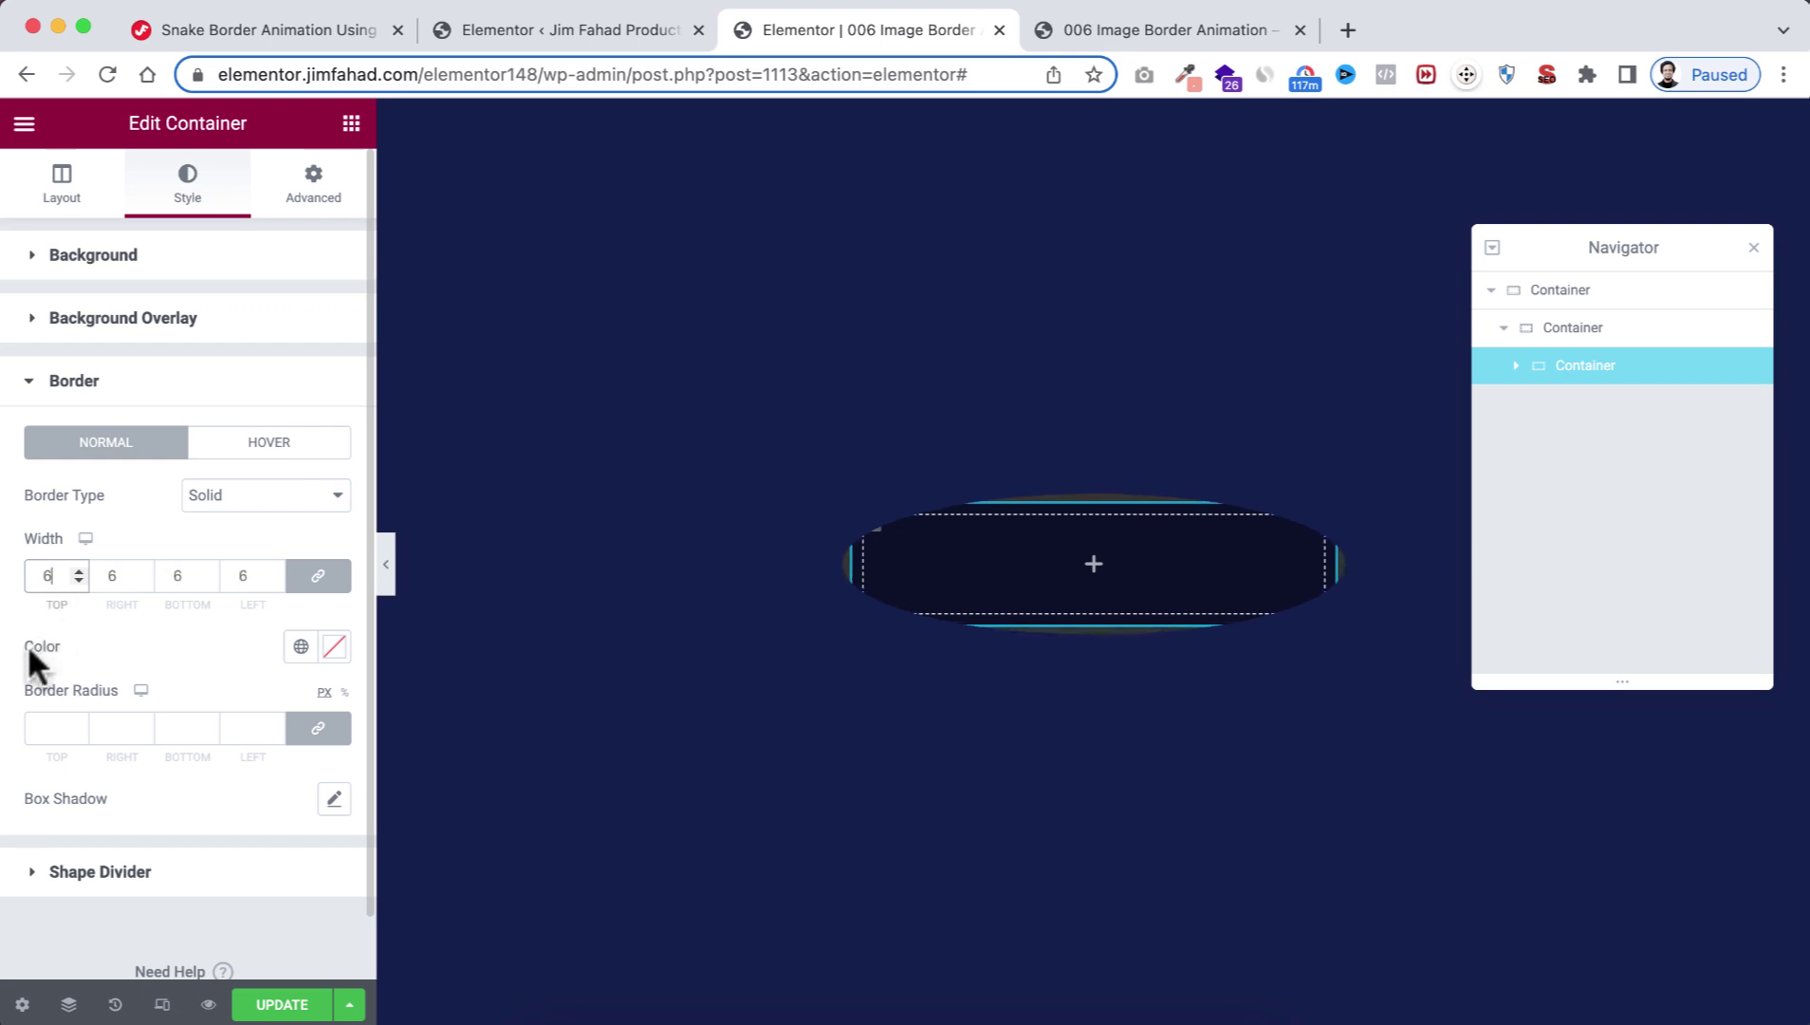
left_click(332, 647)
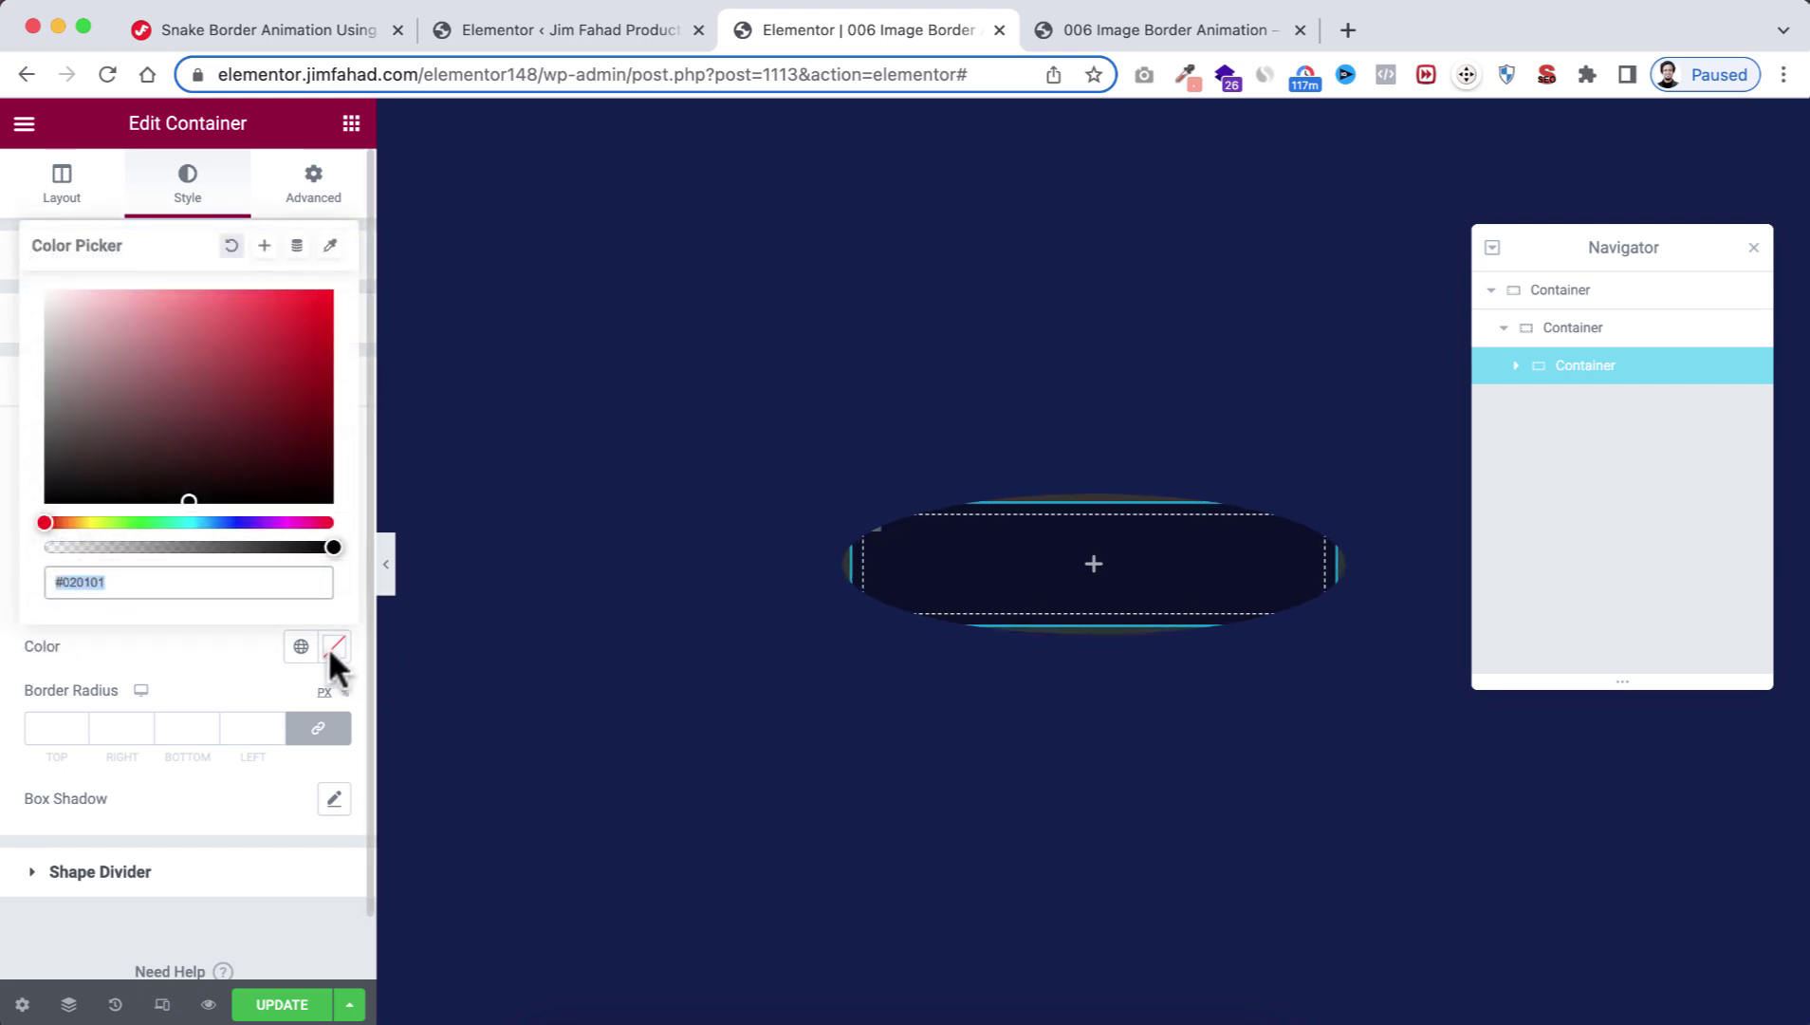
type("#070a1c")
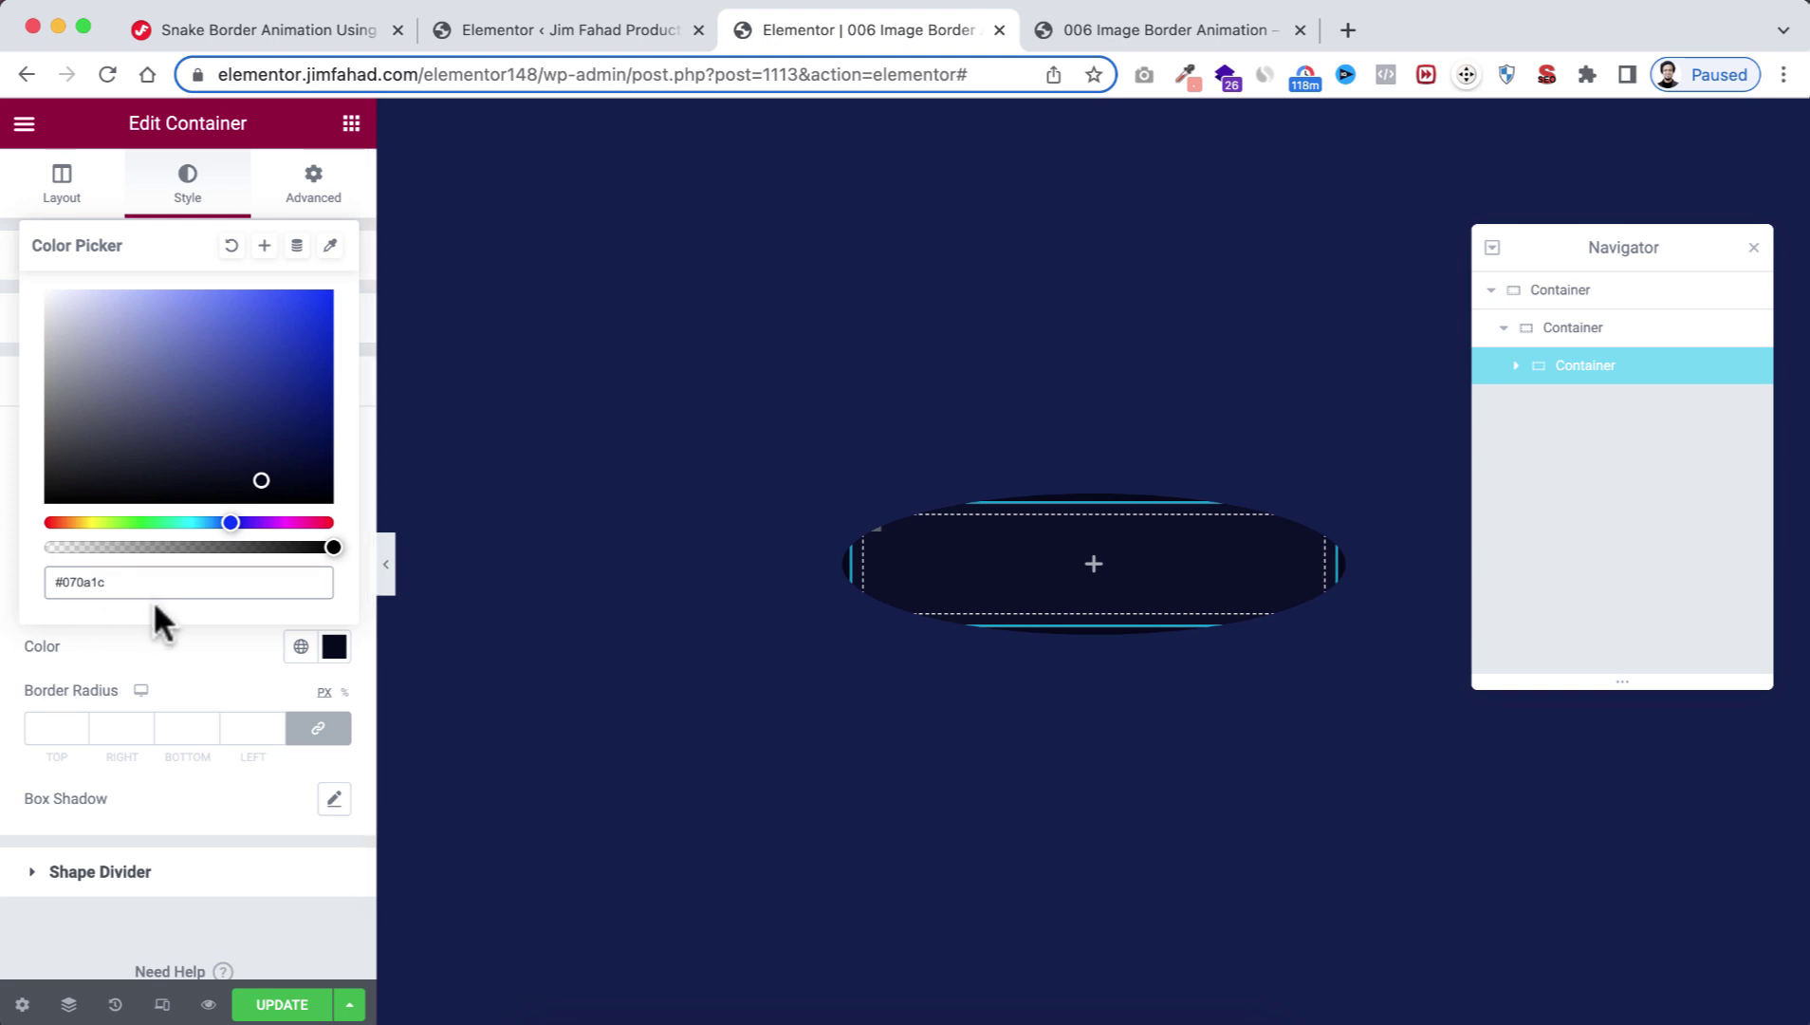
left_click(199, 636)
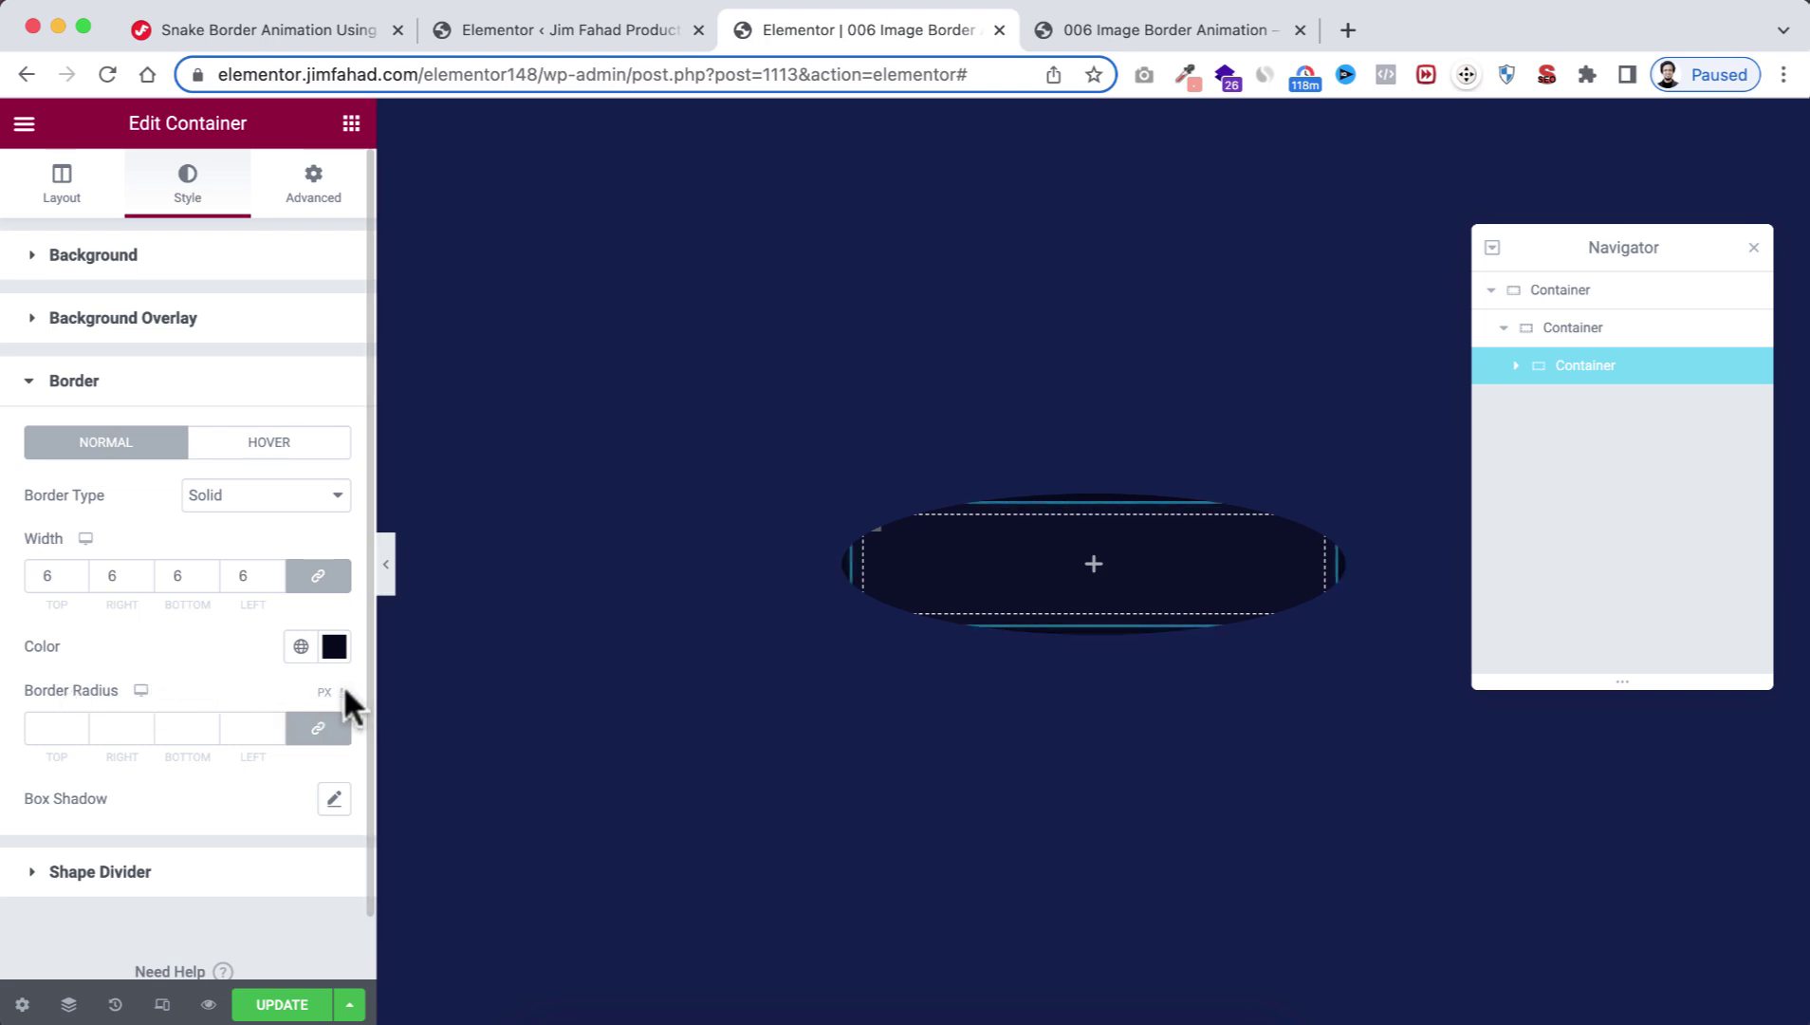
left_click(57, 728)
type("5")
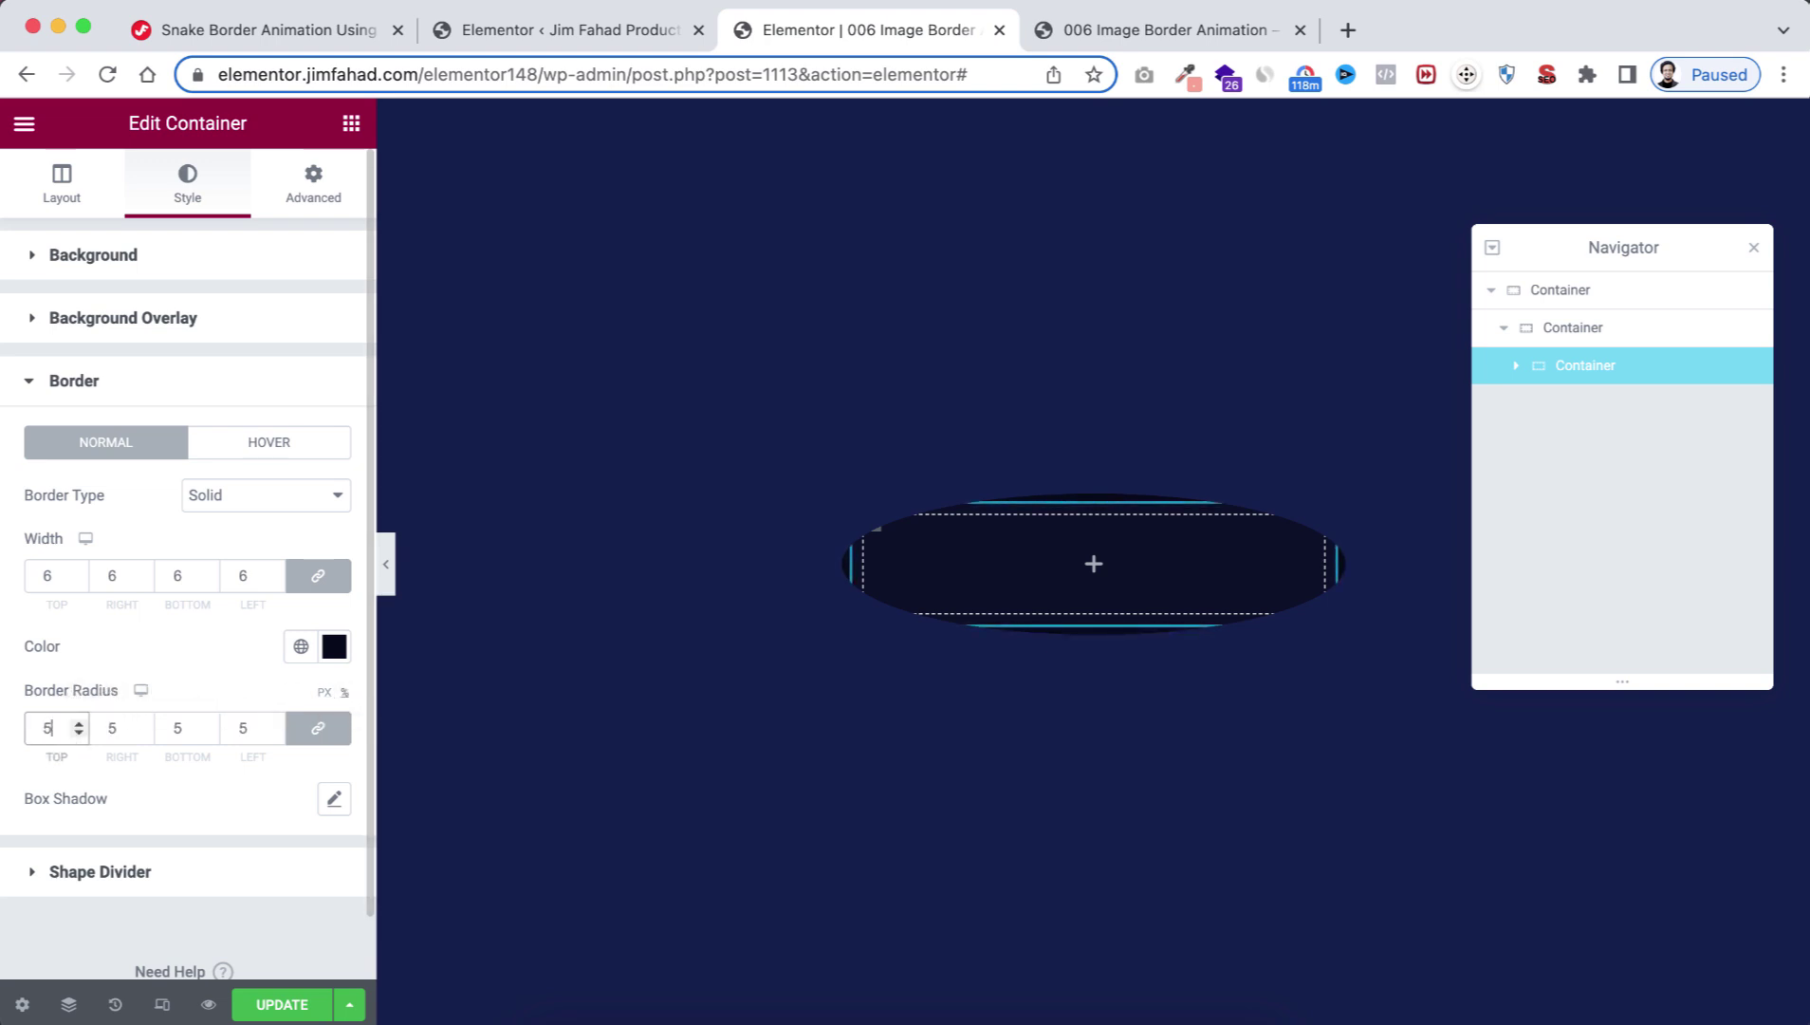
type("0")
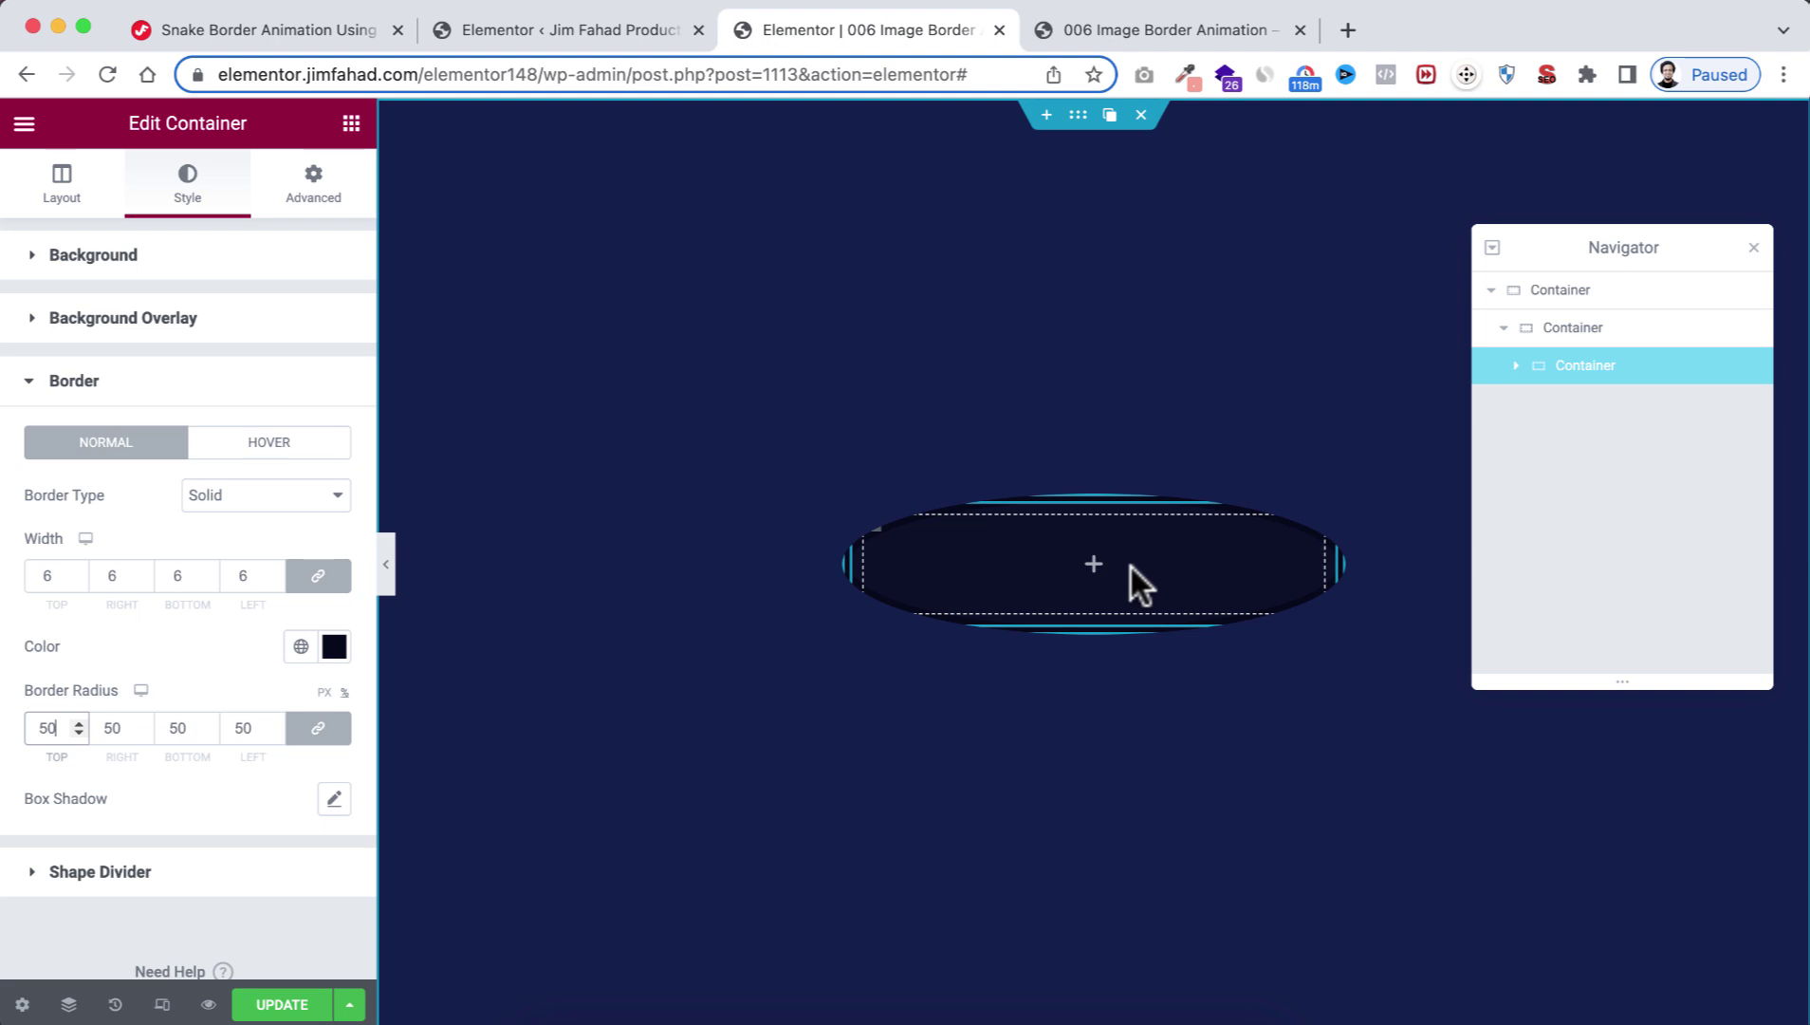
Step: Add an Image widget to the inner container showing the bearded-man-in-a-hat portrait
left_click(1090, 561)
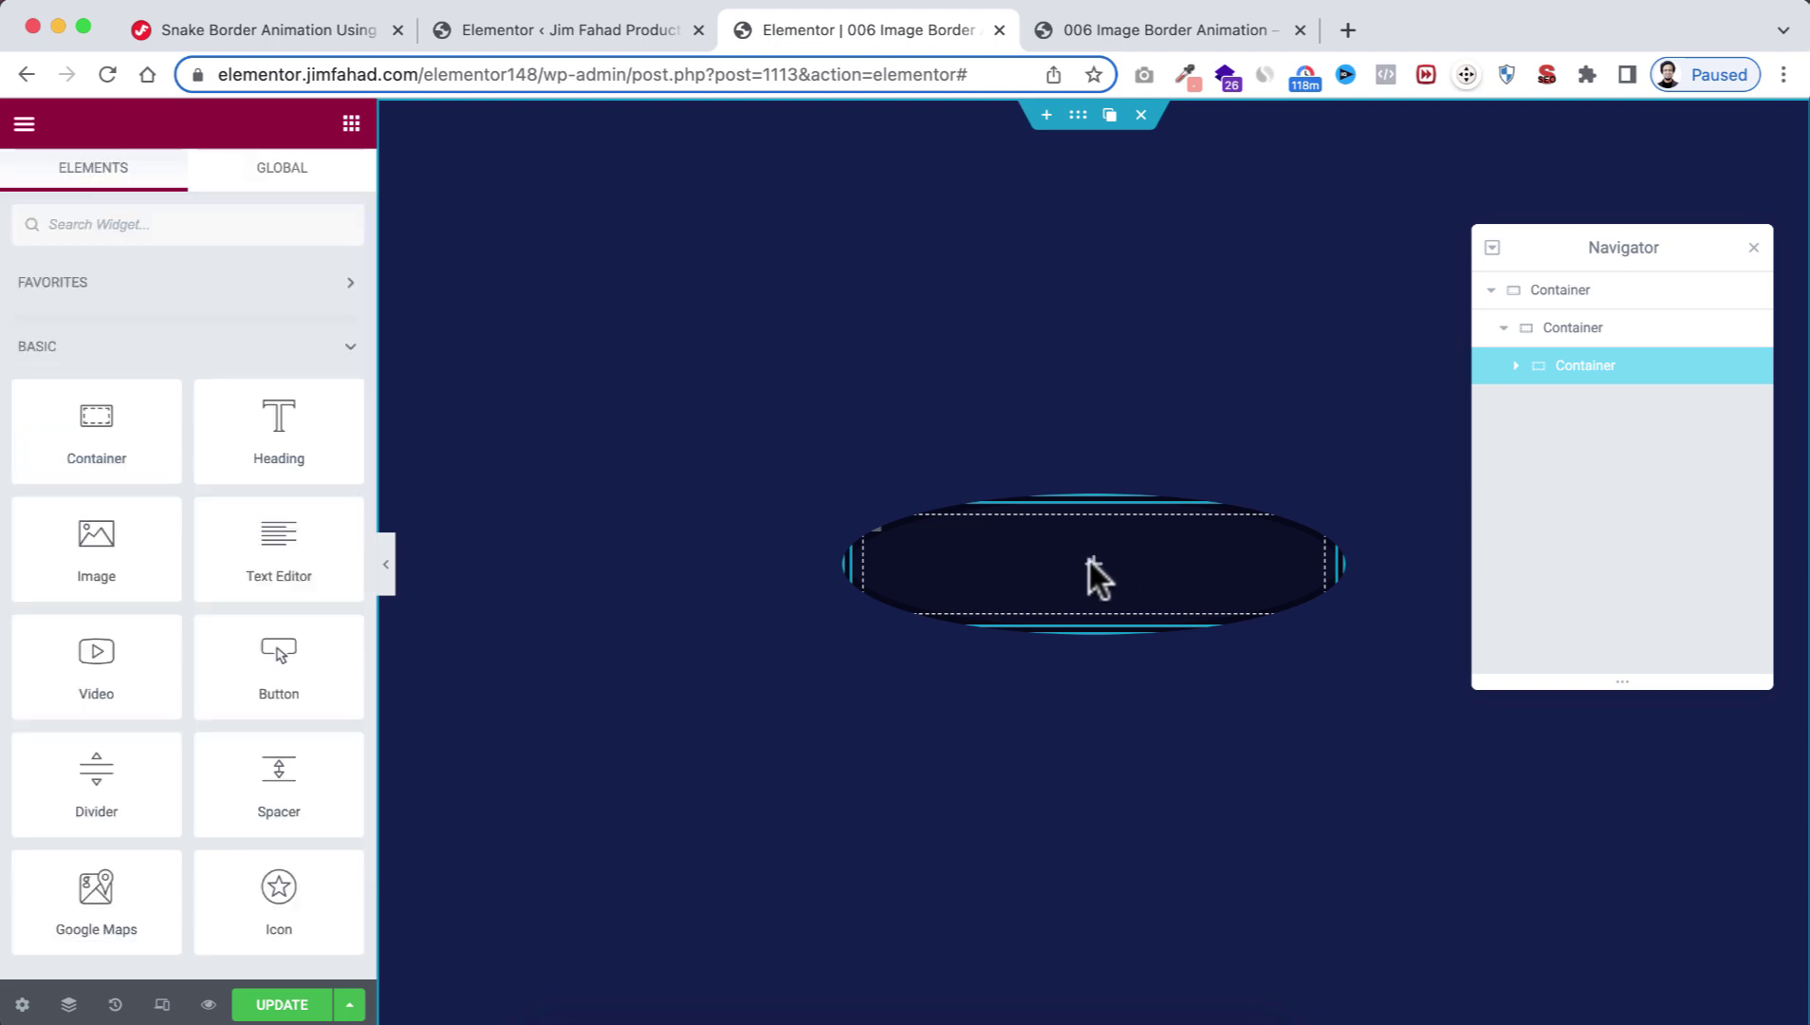
left_click_drag(101, 545, 991, 560)
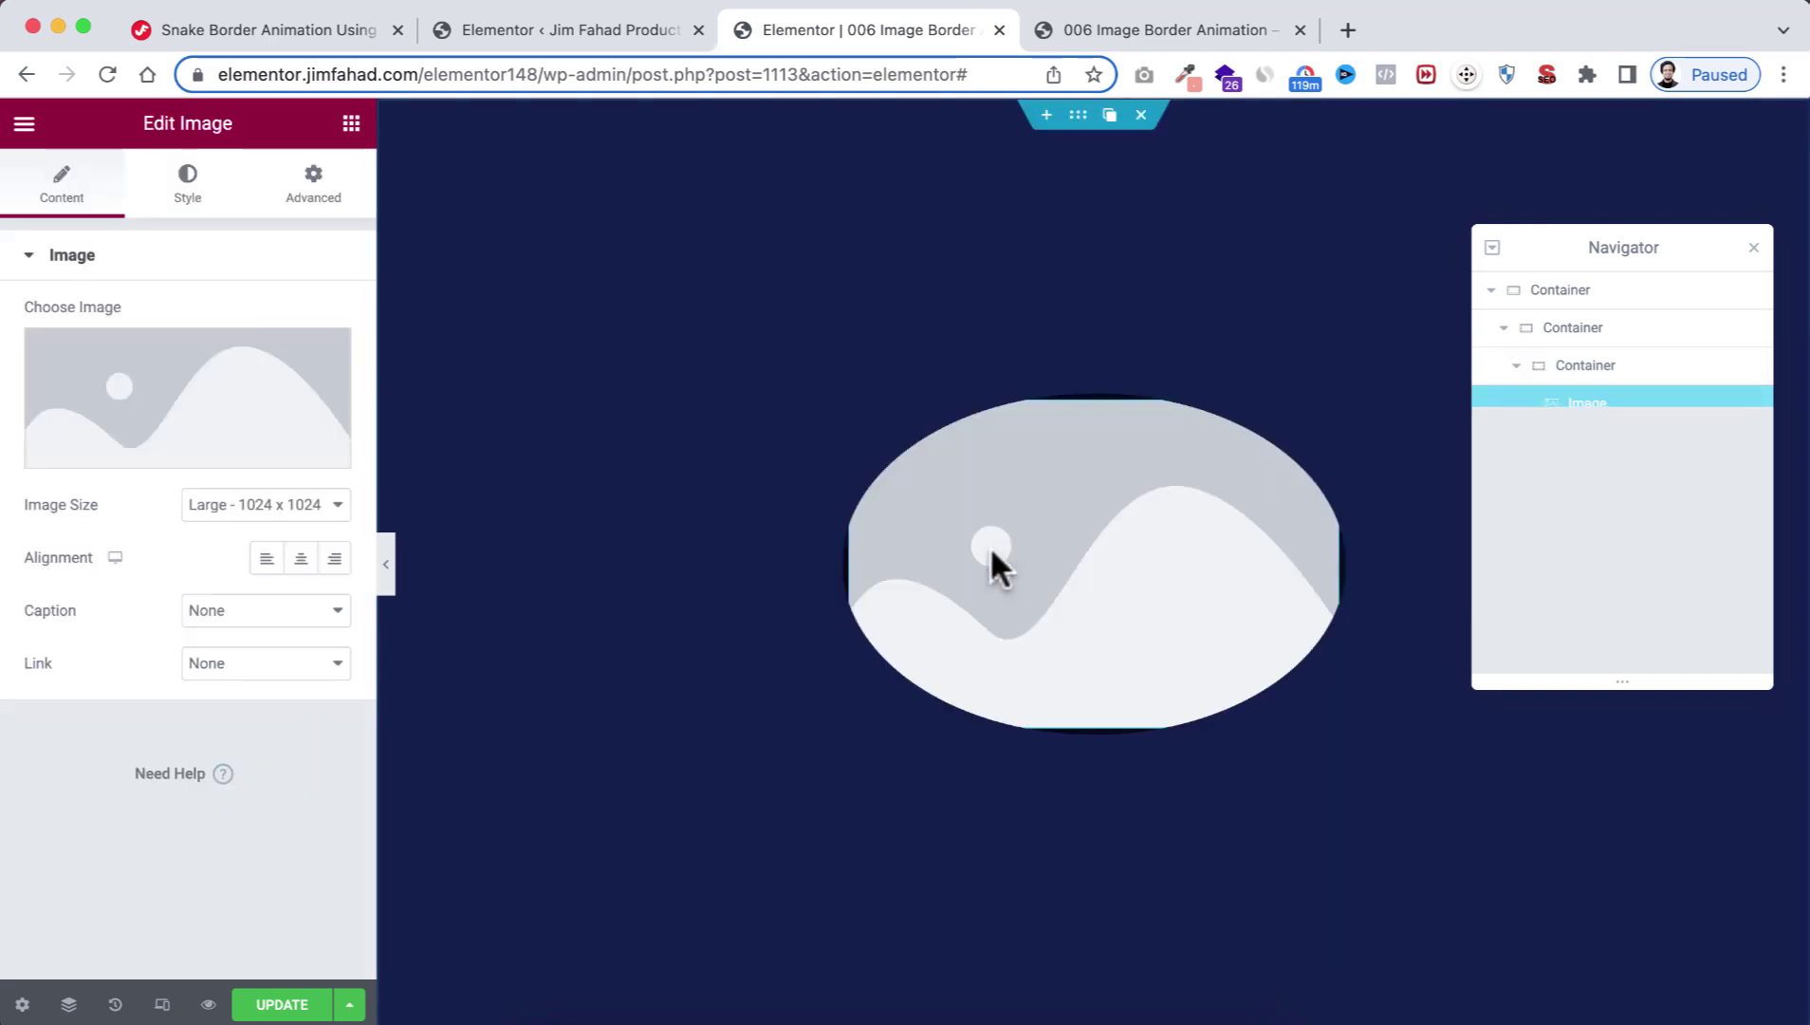
left_click(267, 410)
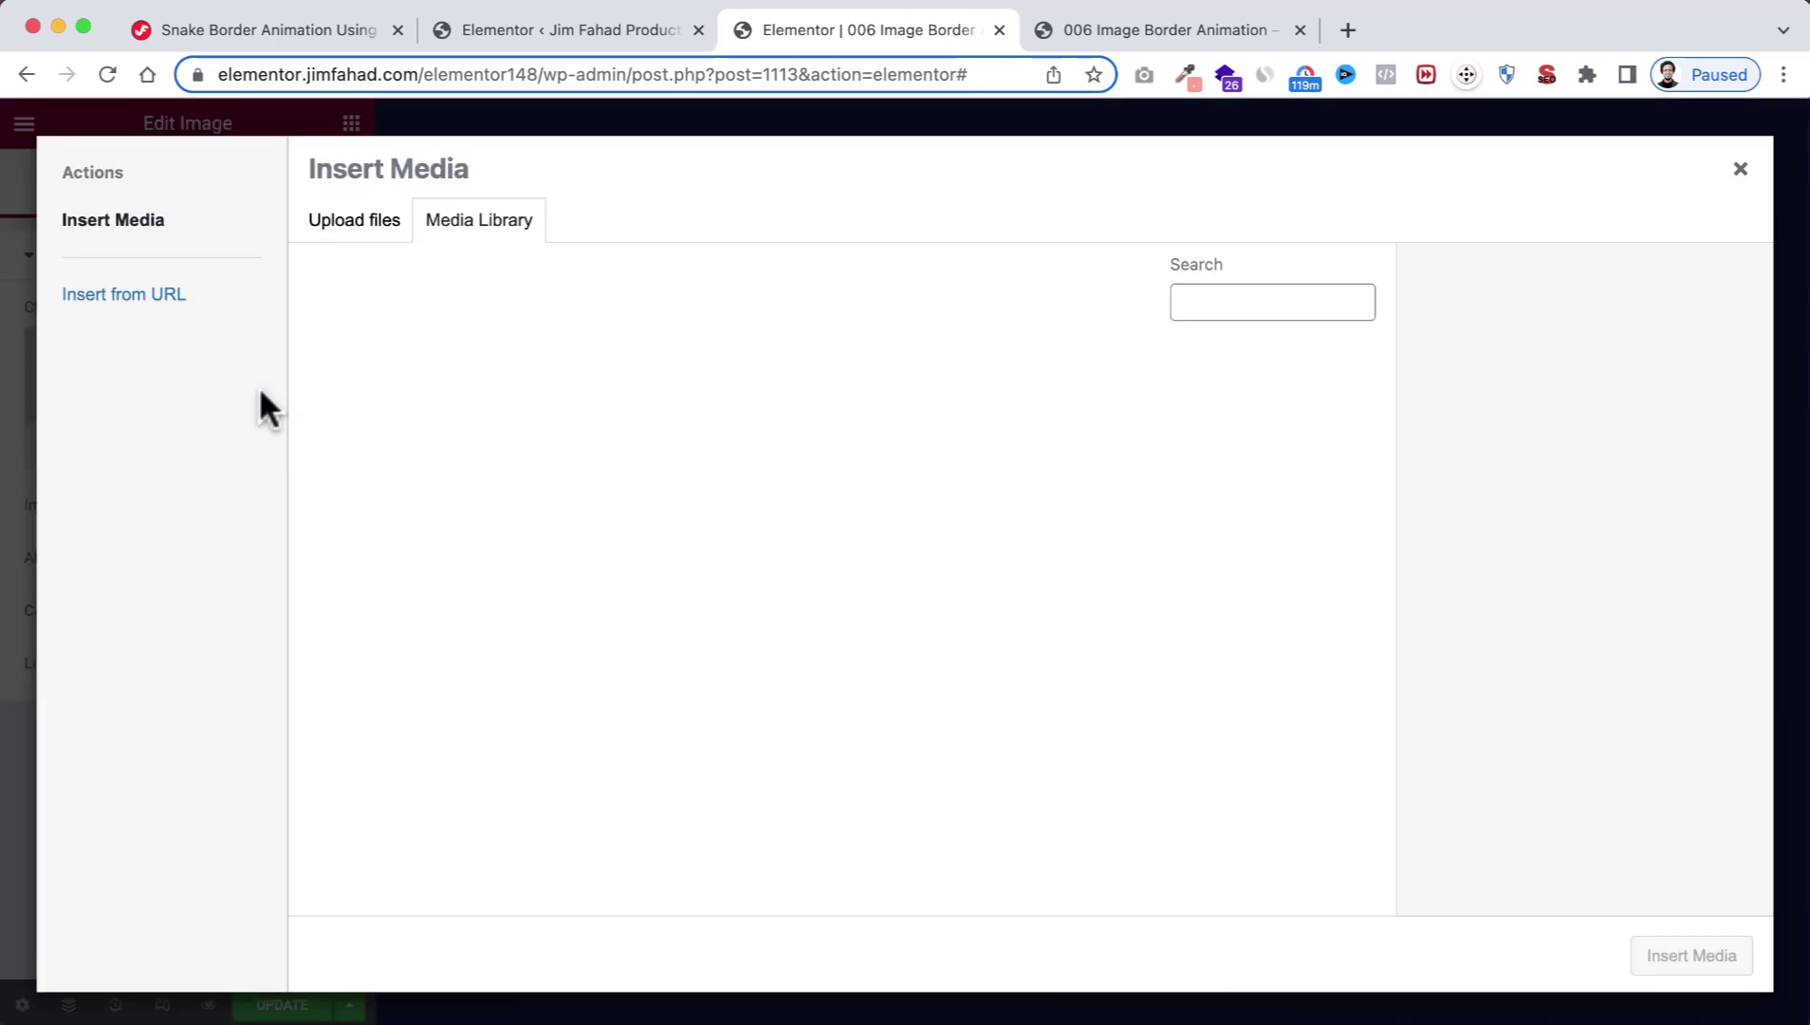
left_click(596, 407)
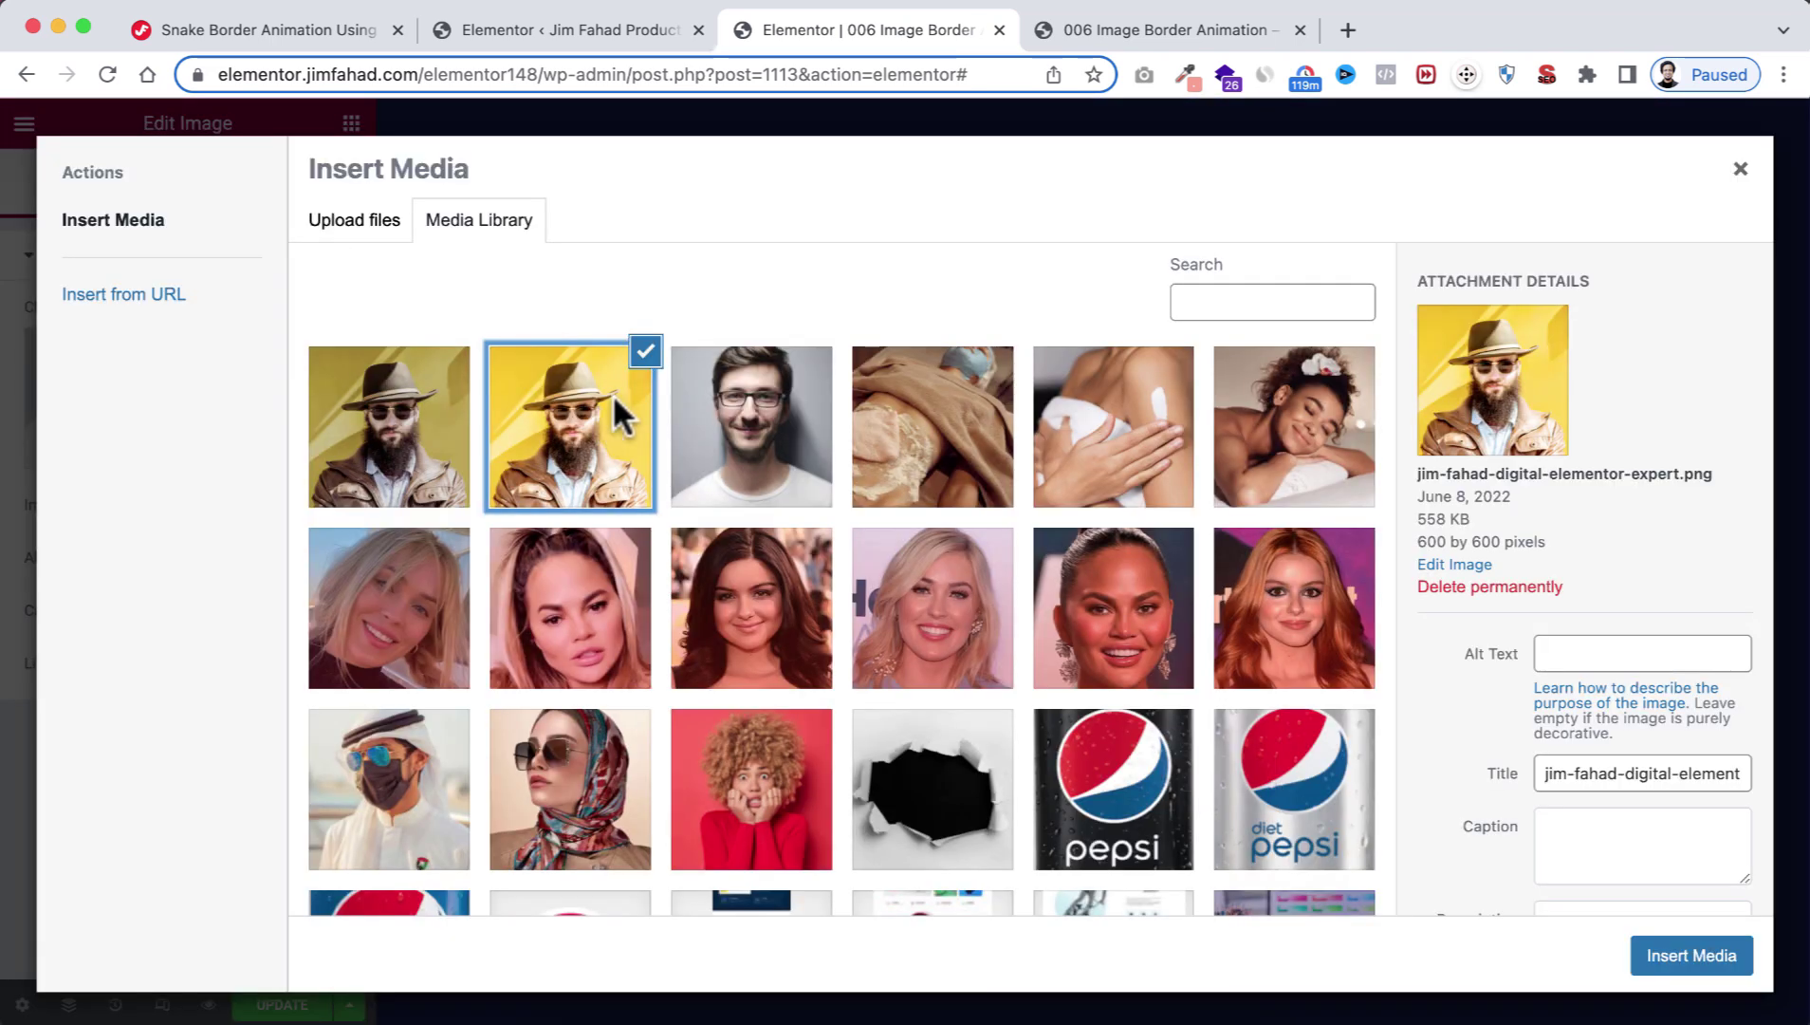
left_click(1684, 948)
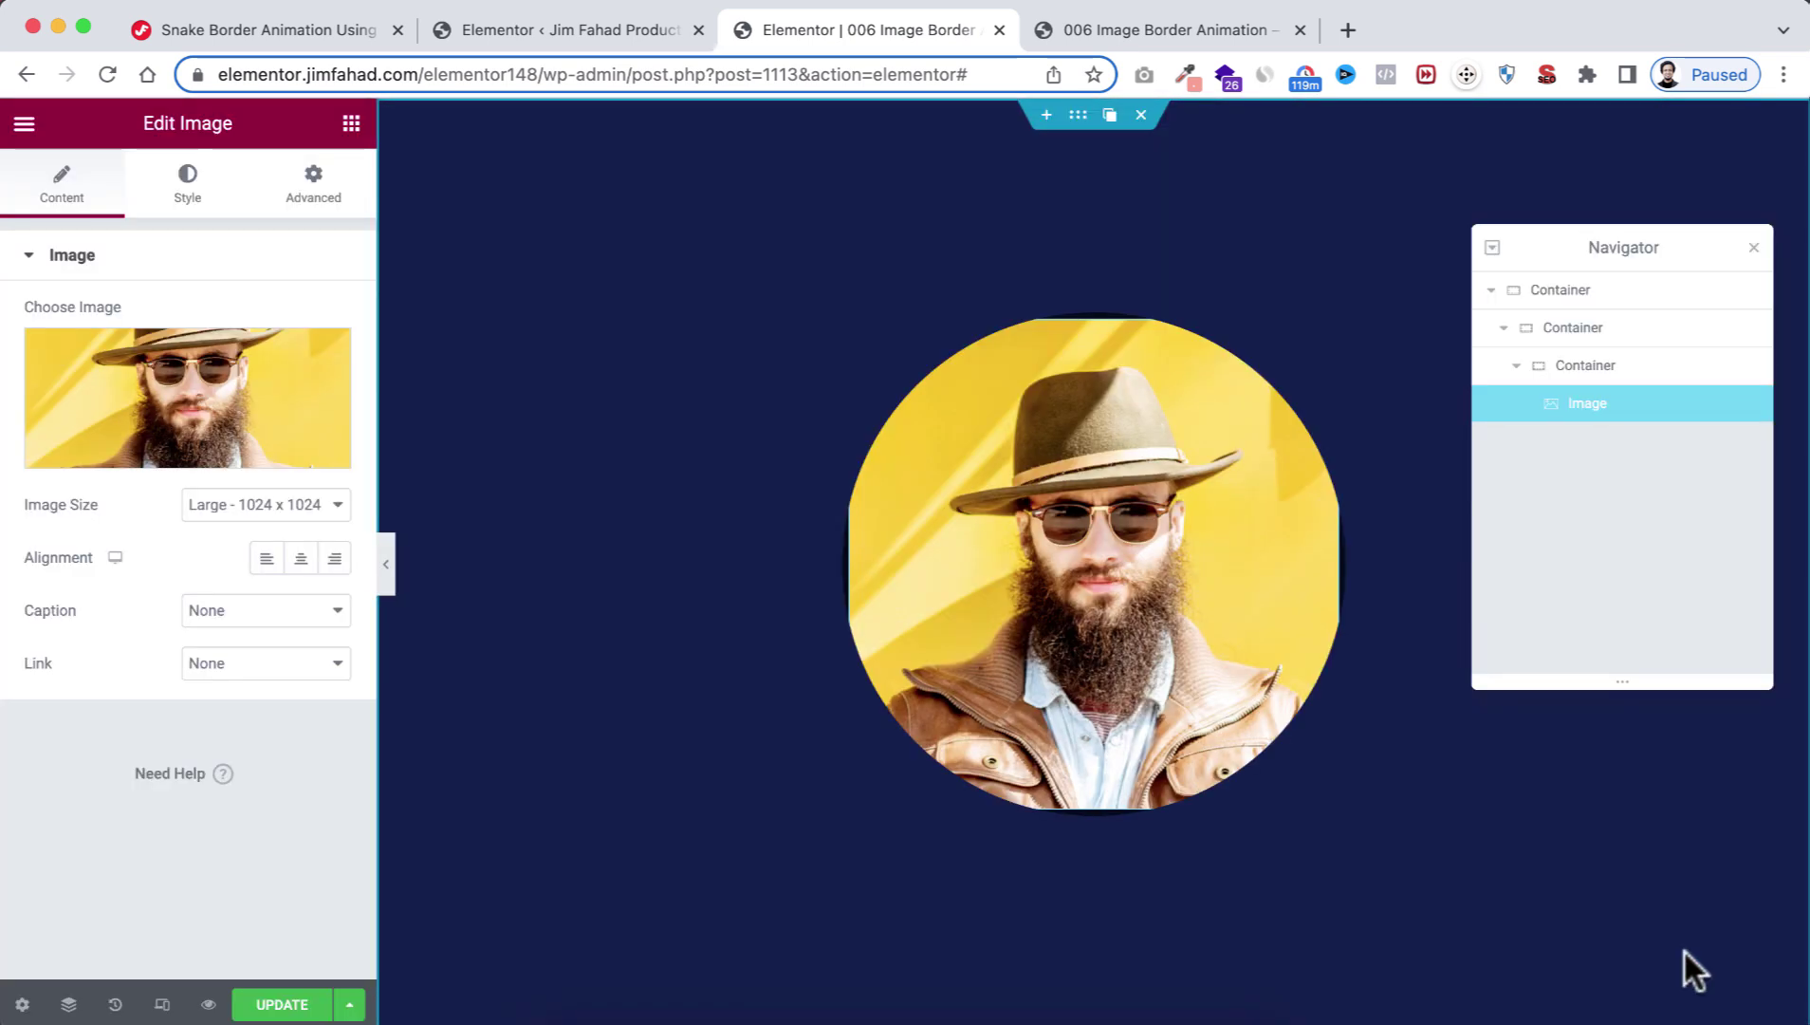
Step: Size the portrait to 340 × 340 px with Object Fit set to Cover
left_click(185, 176)
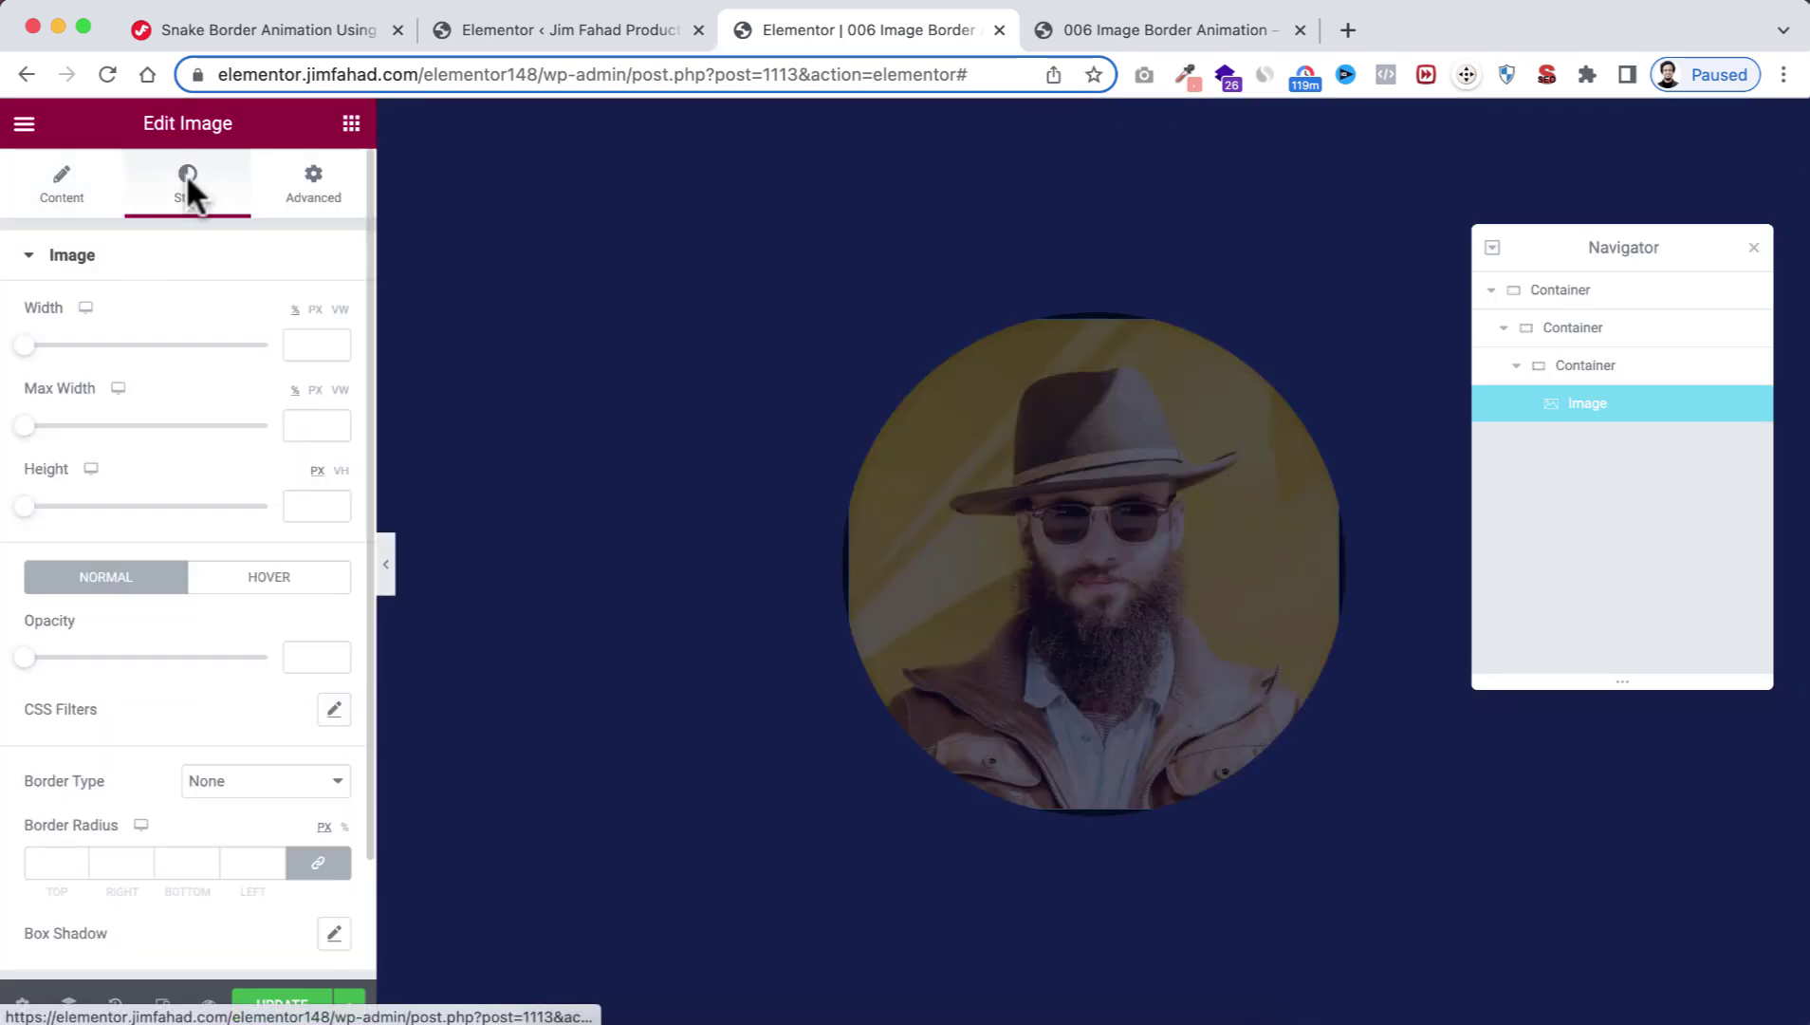
left_click(315, 310)
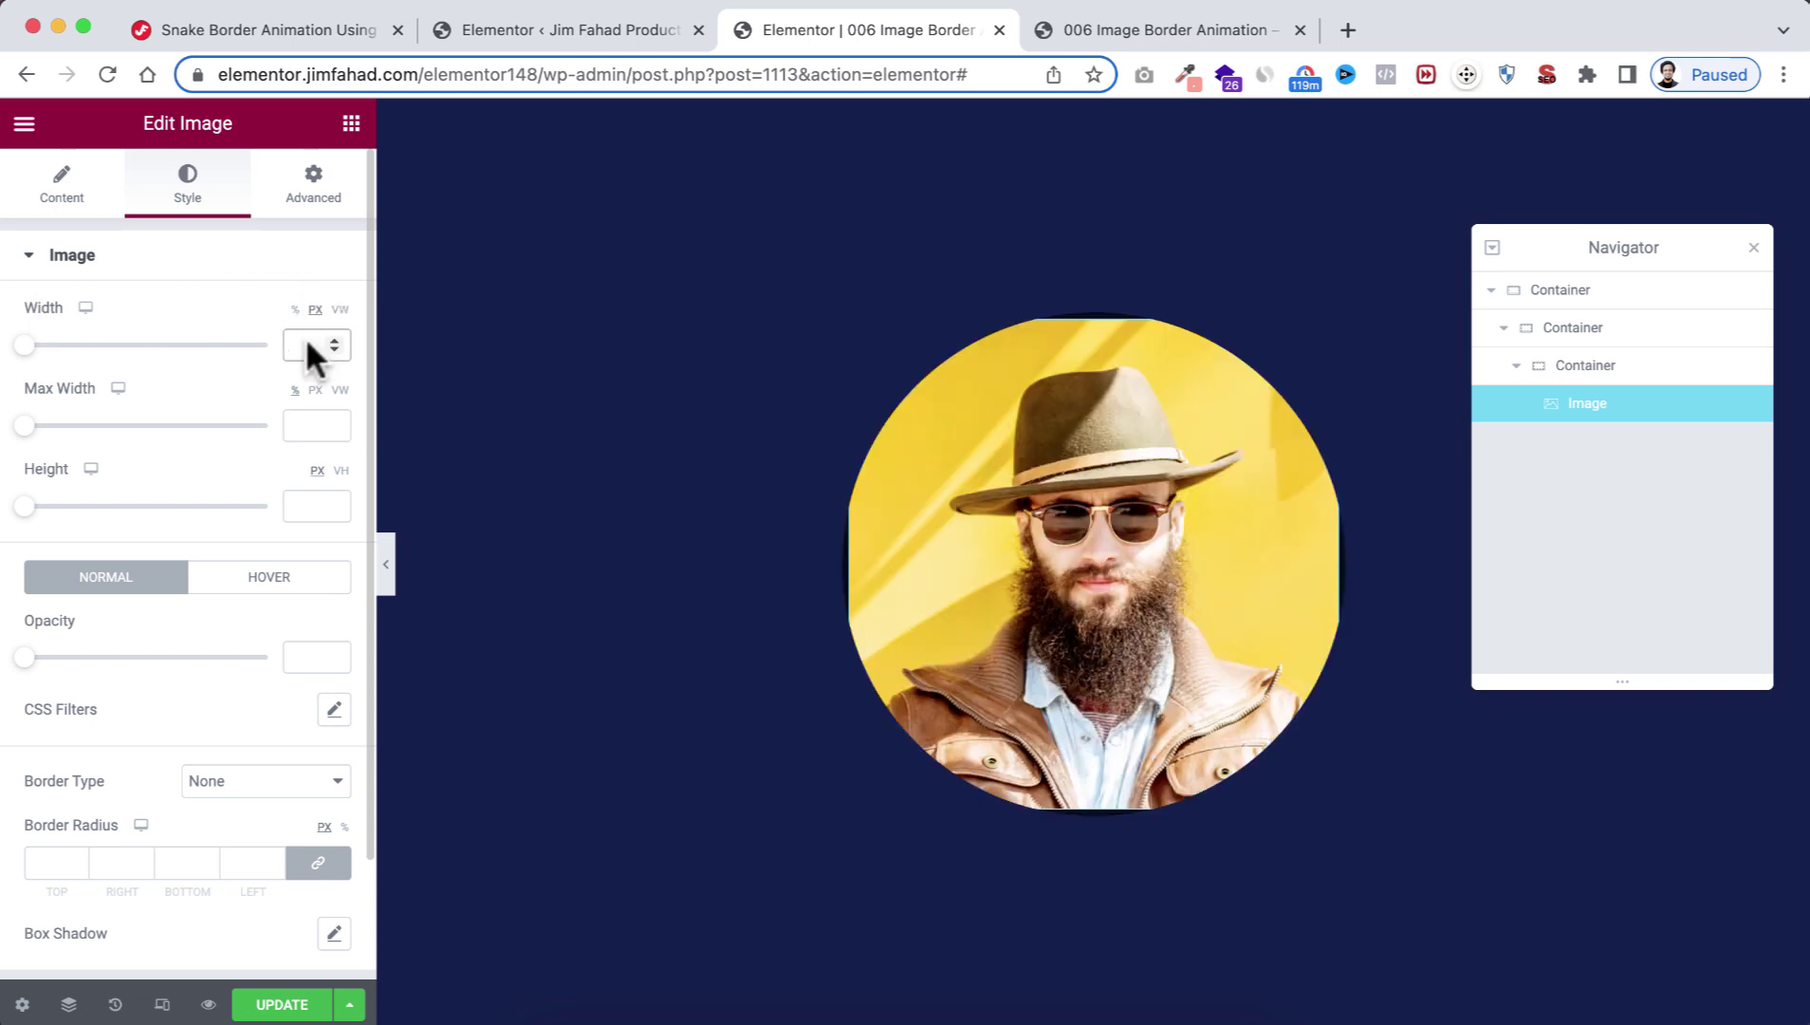
type("340")
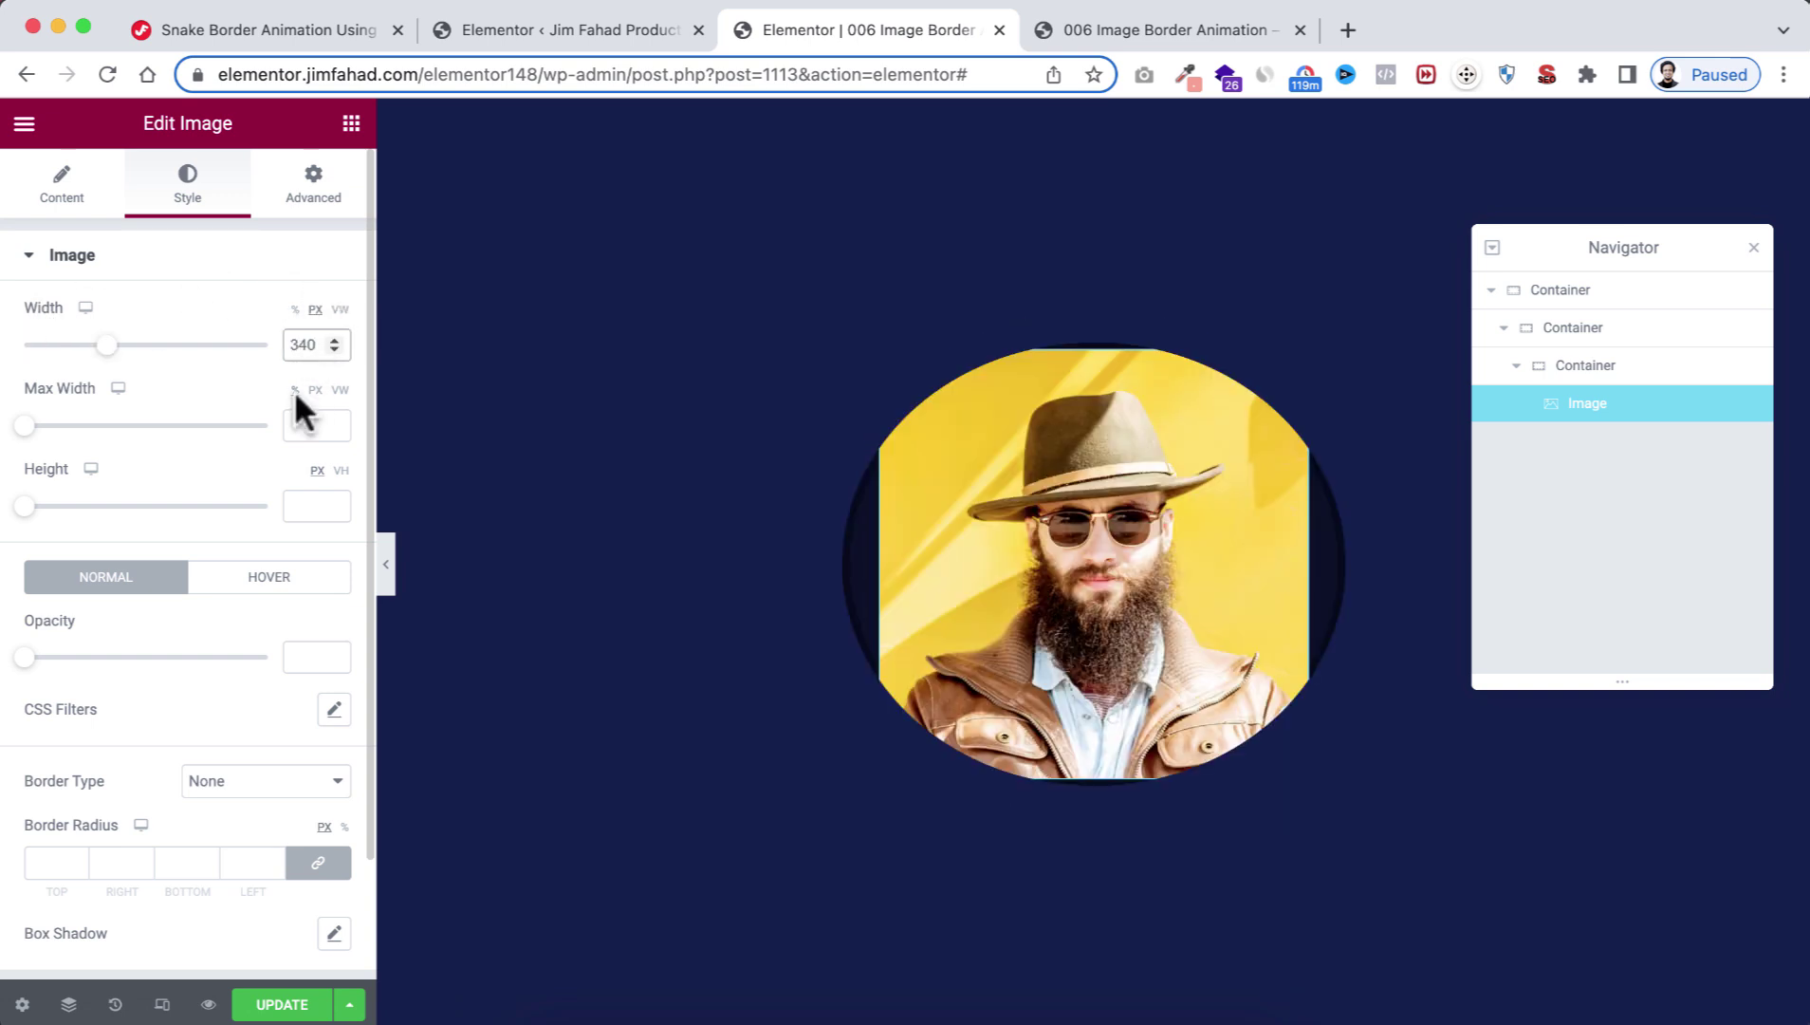
left_click(296, 504)
type("340")
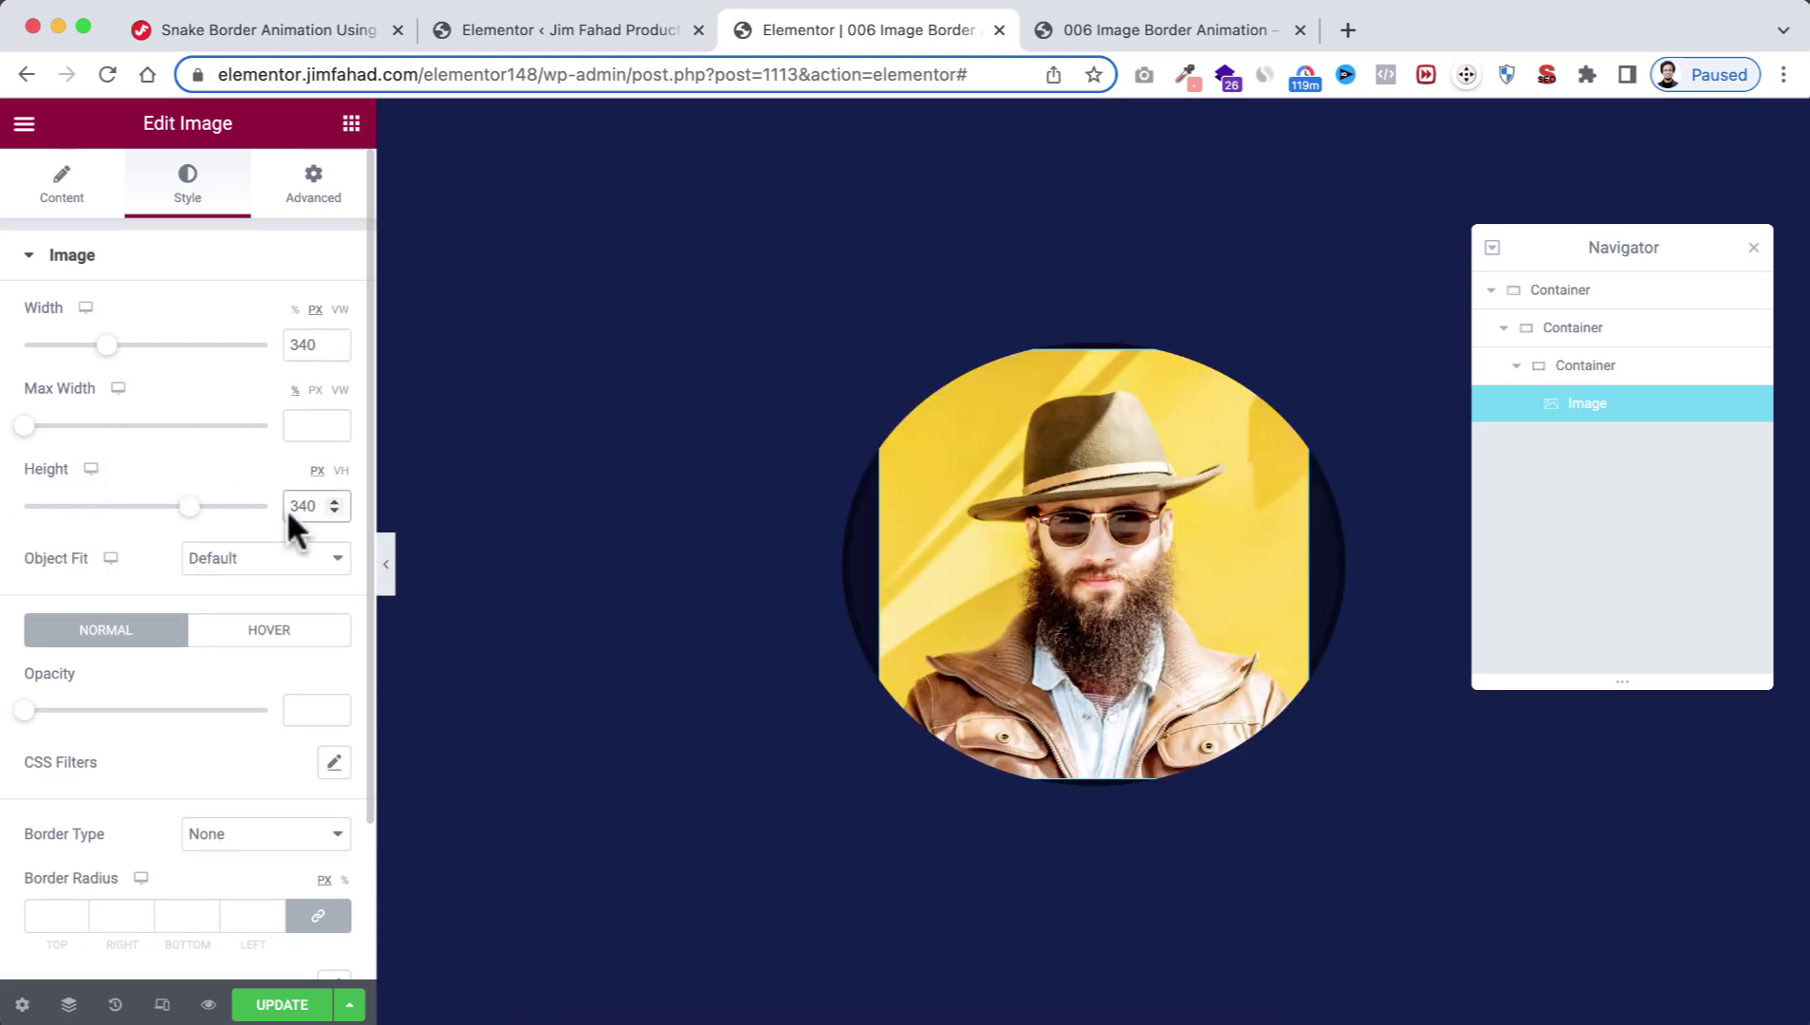
left_click(228, 558)
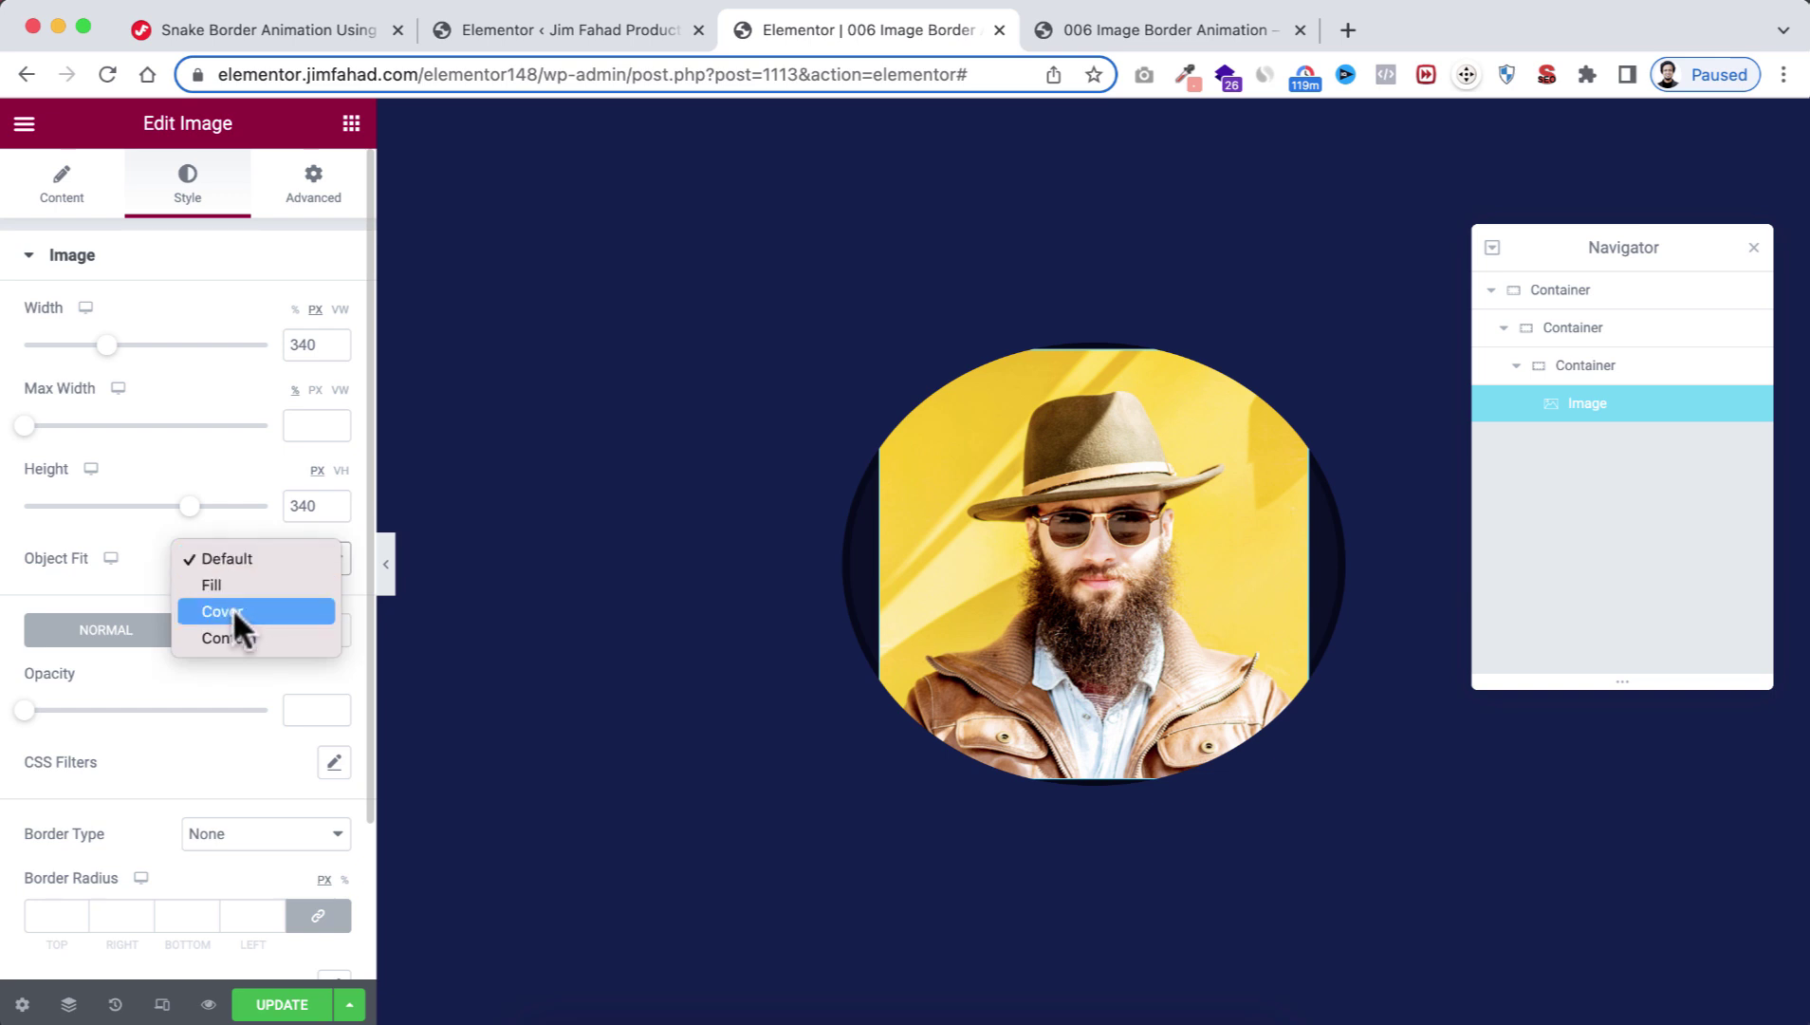
left_click(232, 608)
Step: Set the portrait's Border Radius to 50% so it becomes a circle
scroll(137, 778, "down", 2)
scroll(132, 796, "down", 1)
left_click(344, 687)
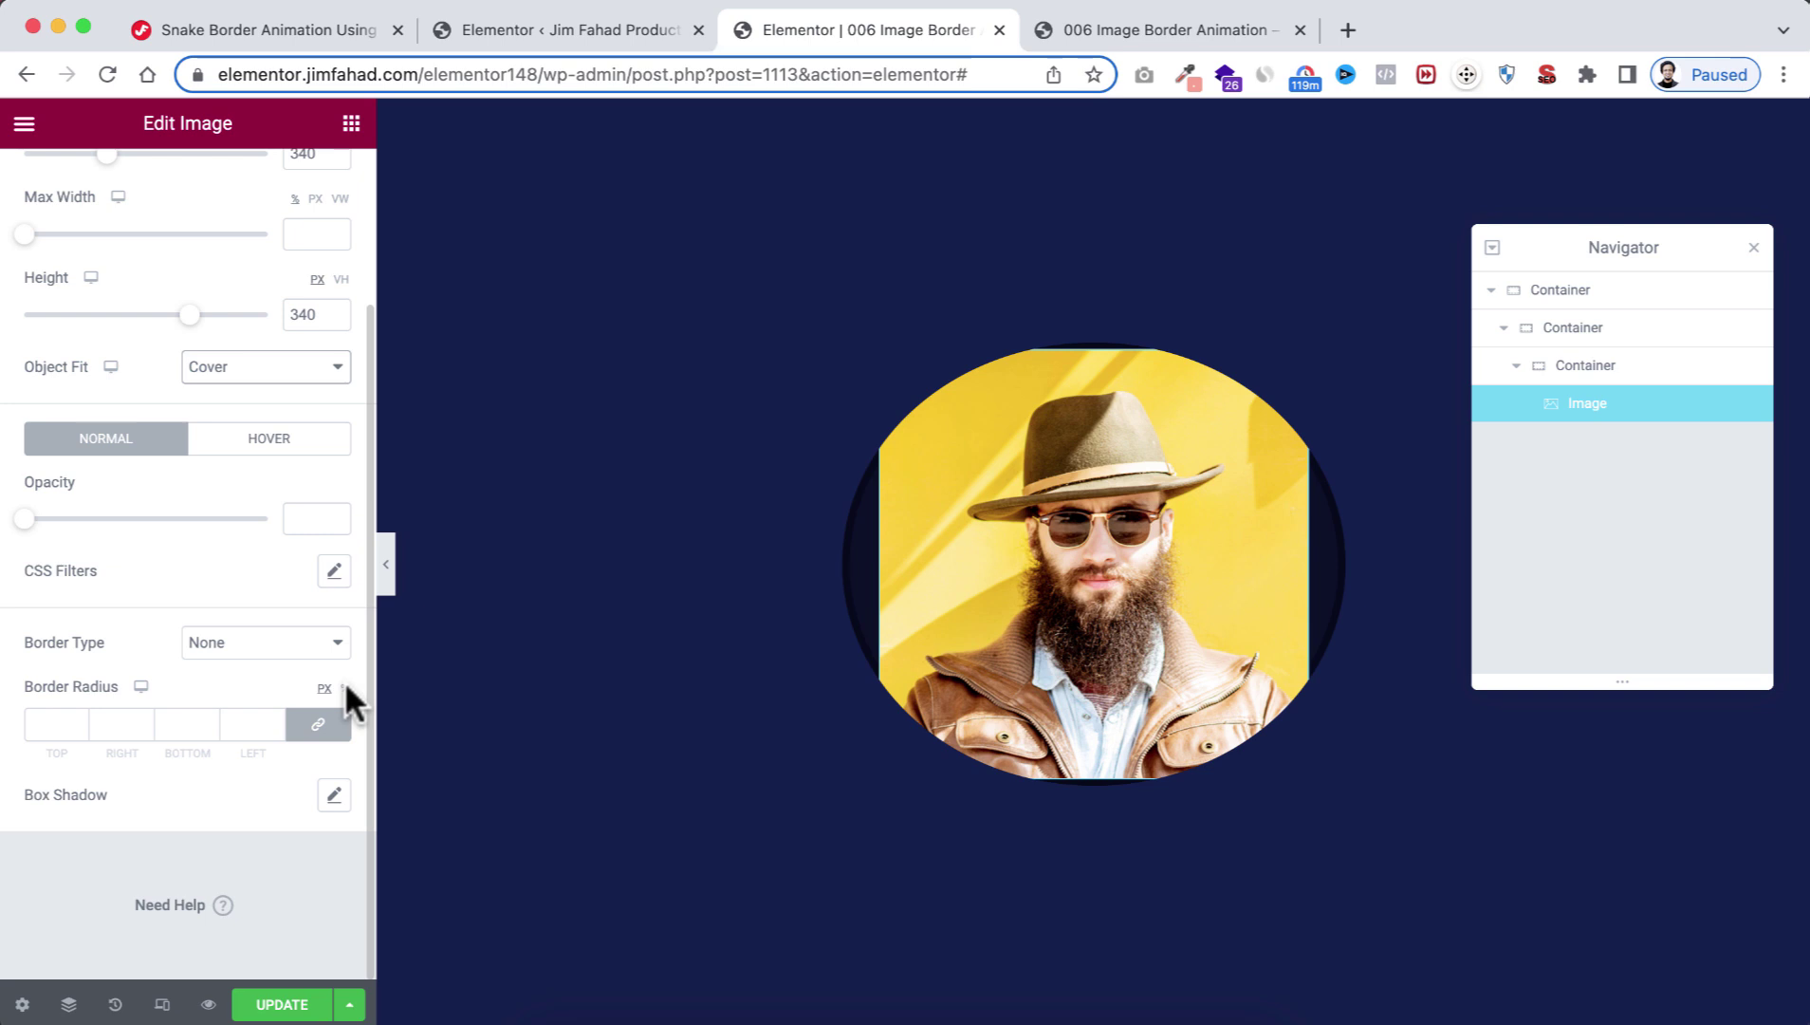
left_click(48, 715)
type("50")
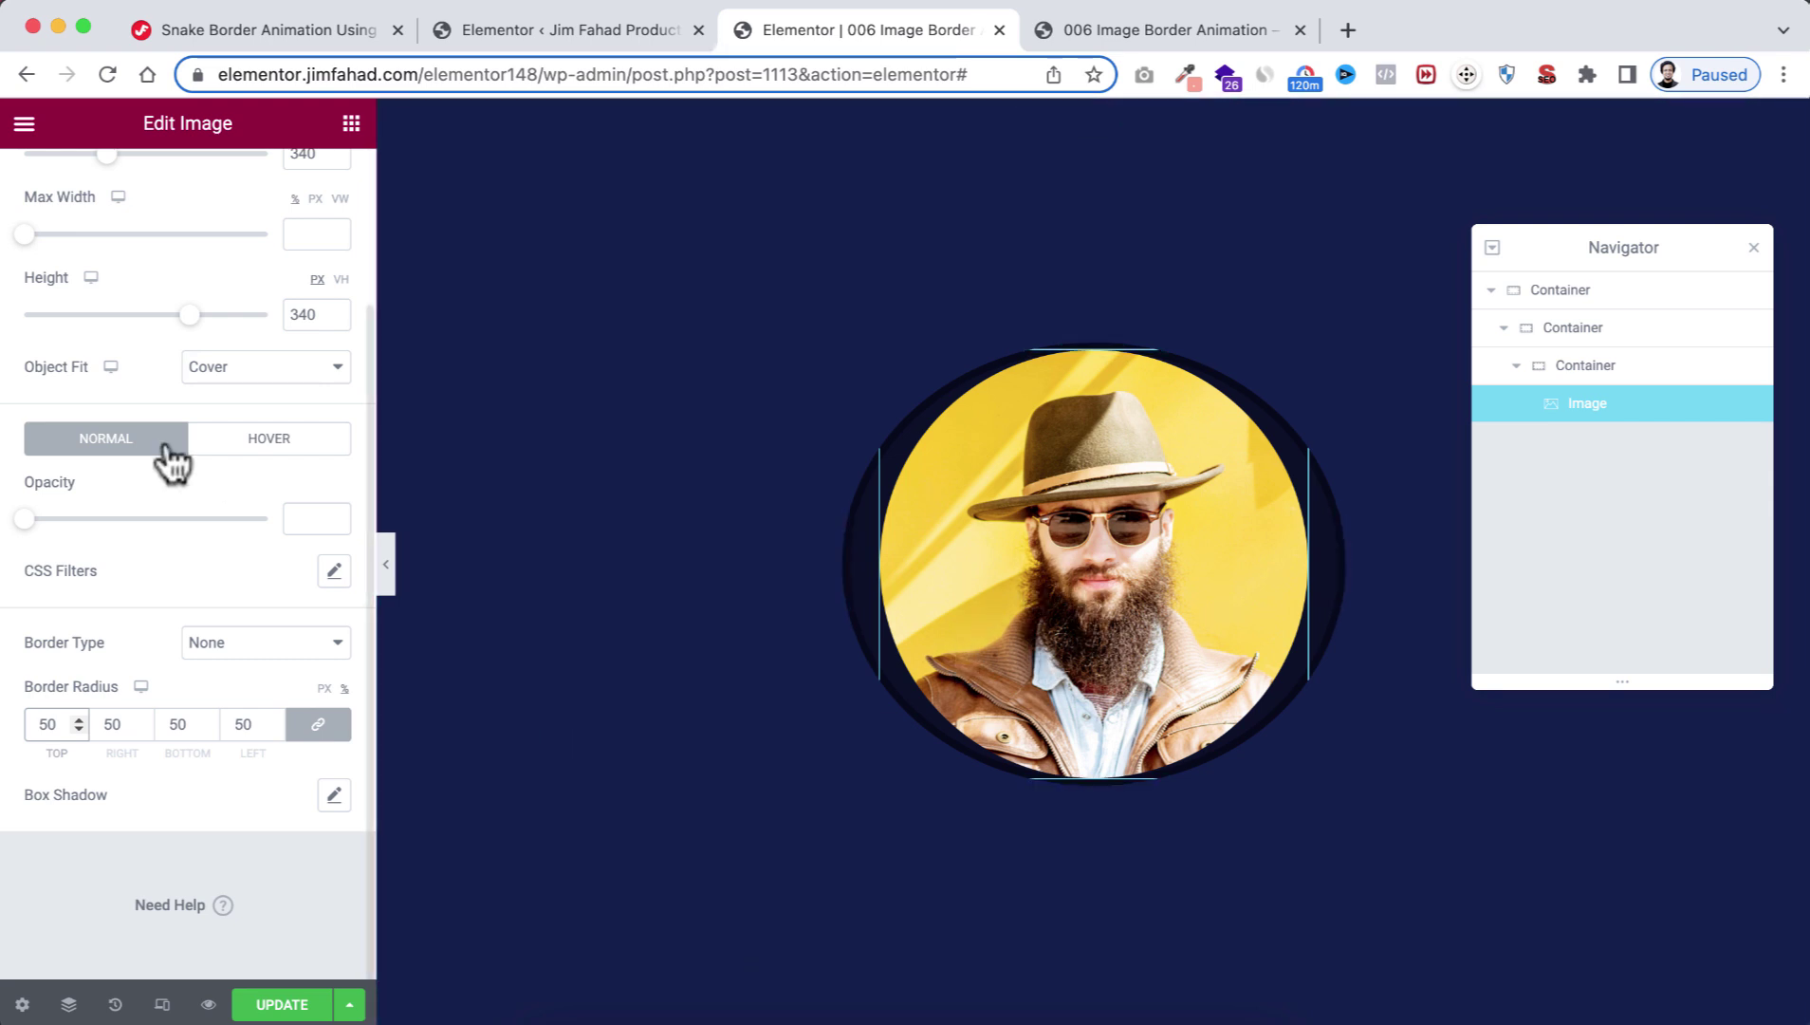
Step: Add a Heading widget below the portrait containing the person's name
left_click(351, 122)
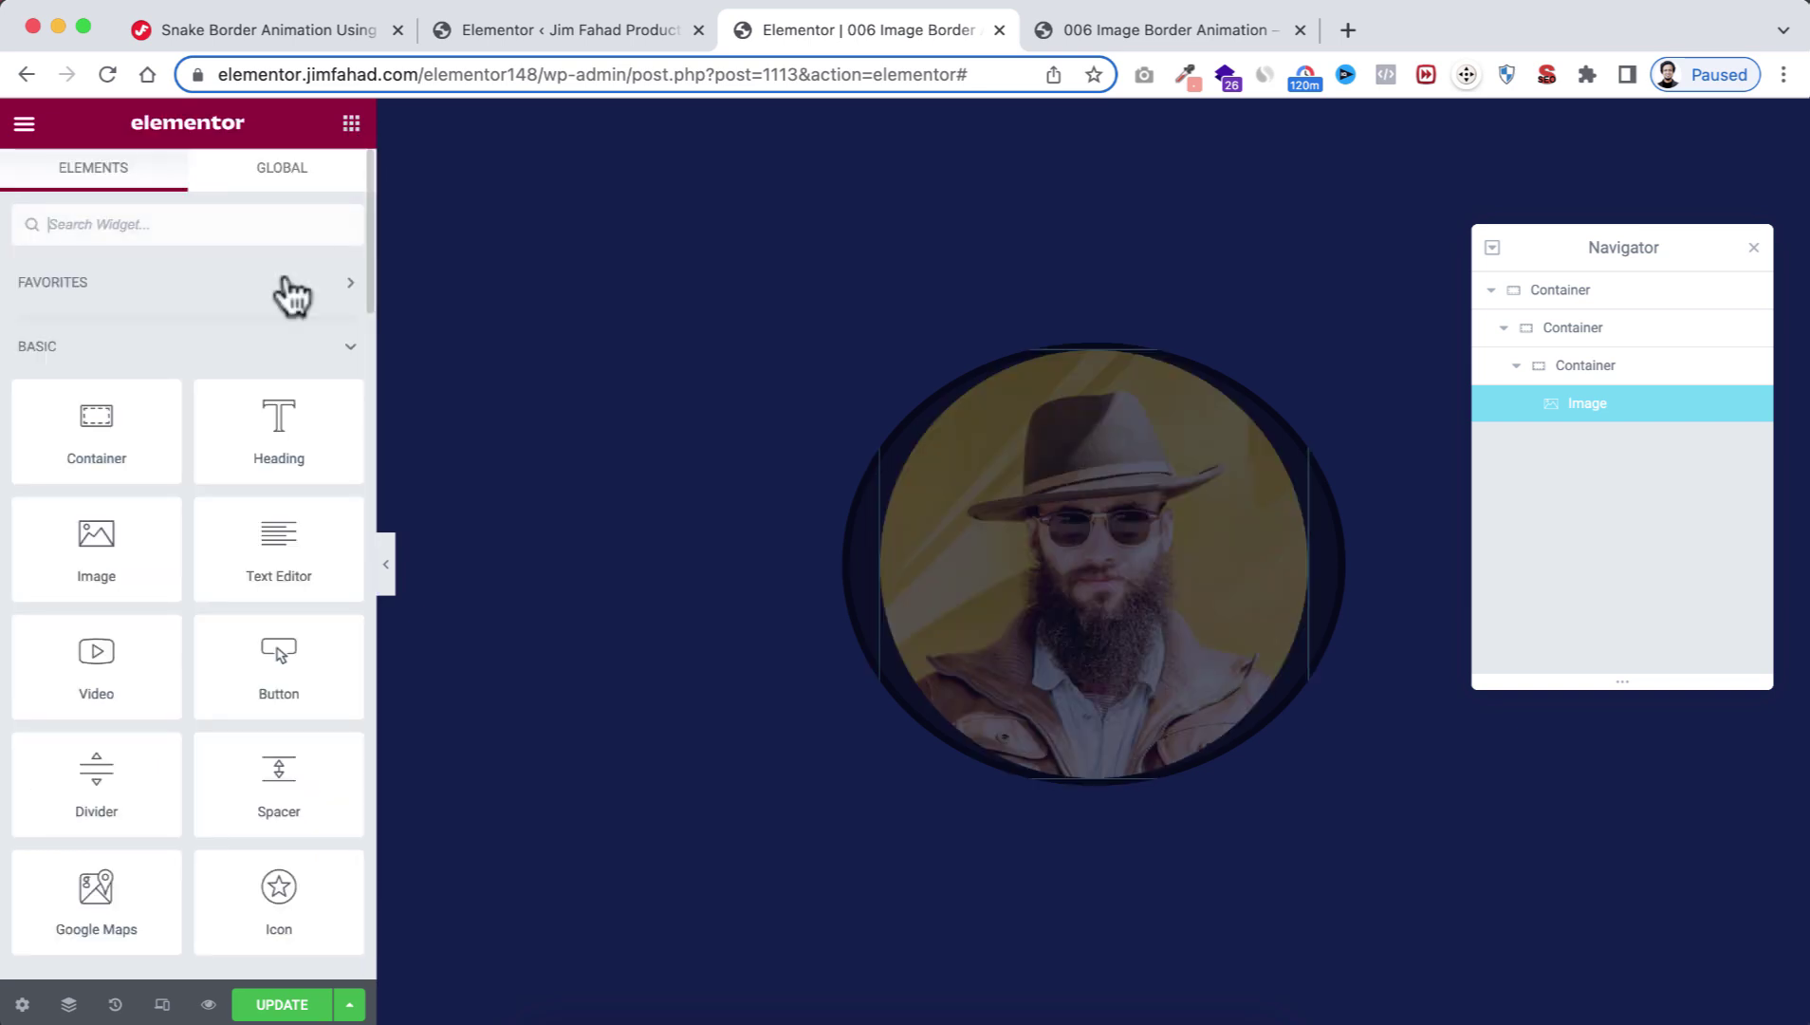
left_click_drag(270, 421, 1035, 703)
triple_click(240, 337)
type("JIm Fahad")
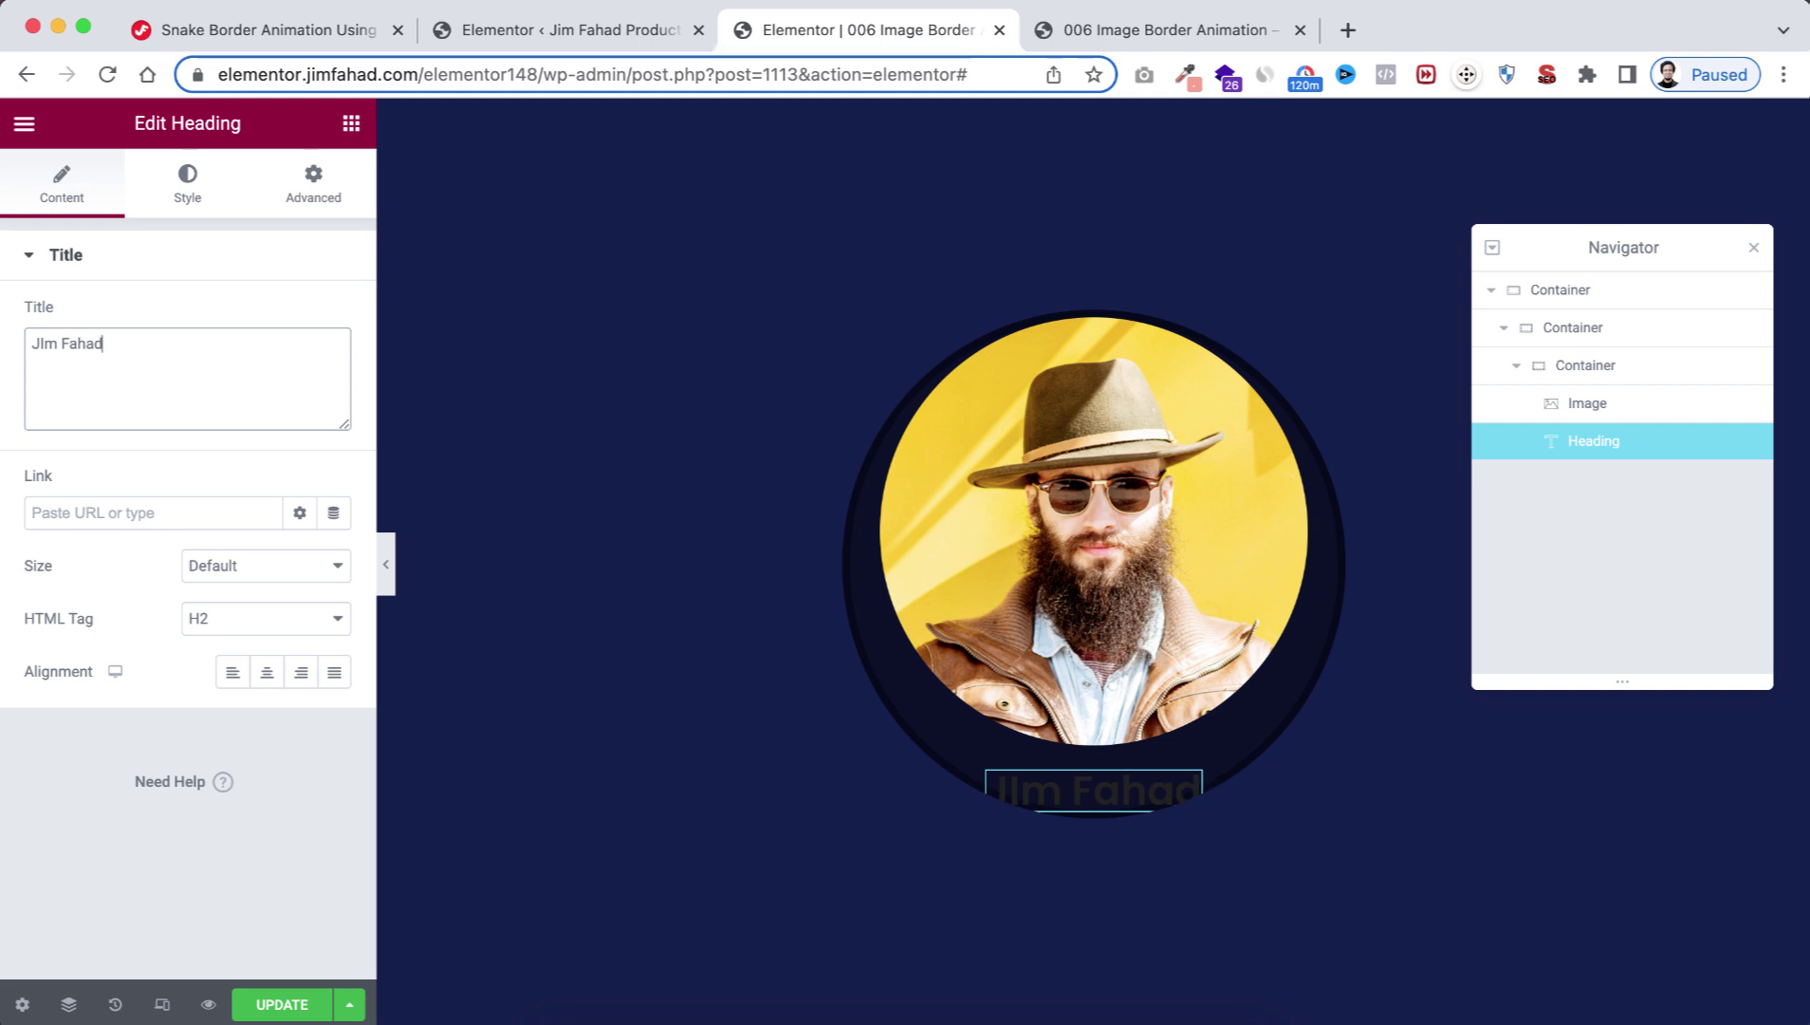
Step: Style the name heading white, 34 px, uppercase, with 0.2 em line height
left_click(187, 183)
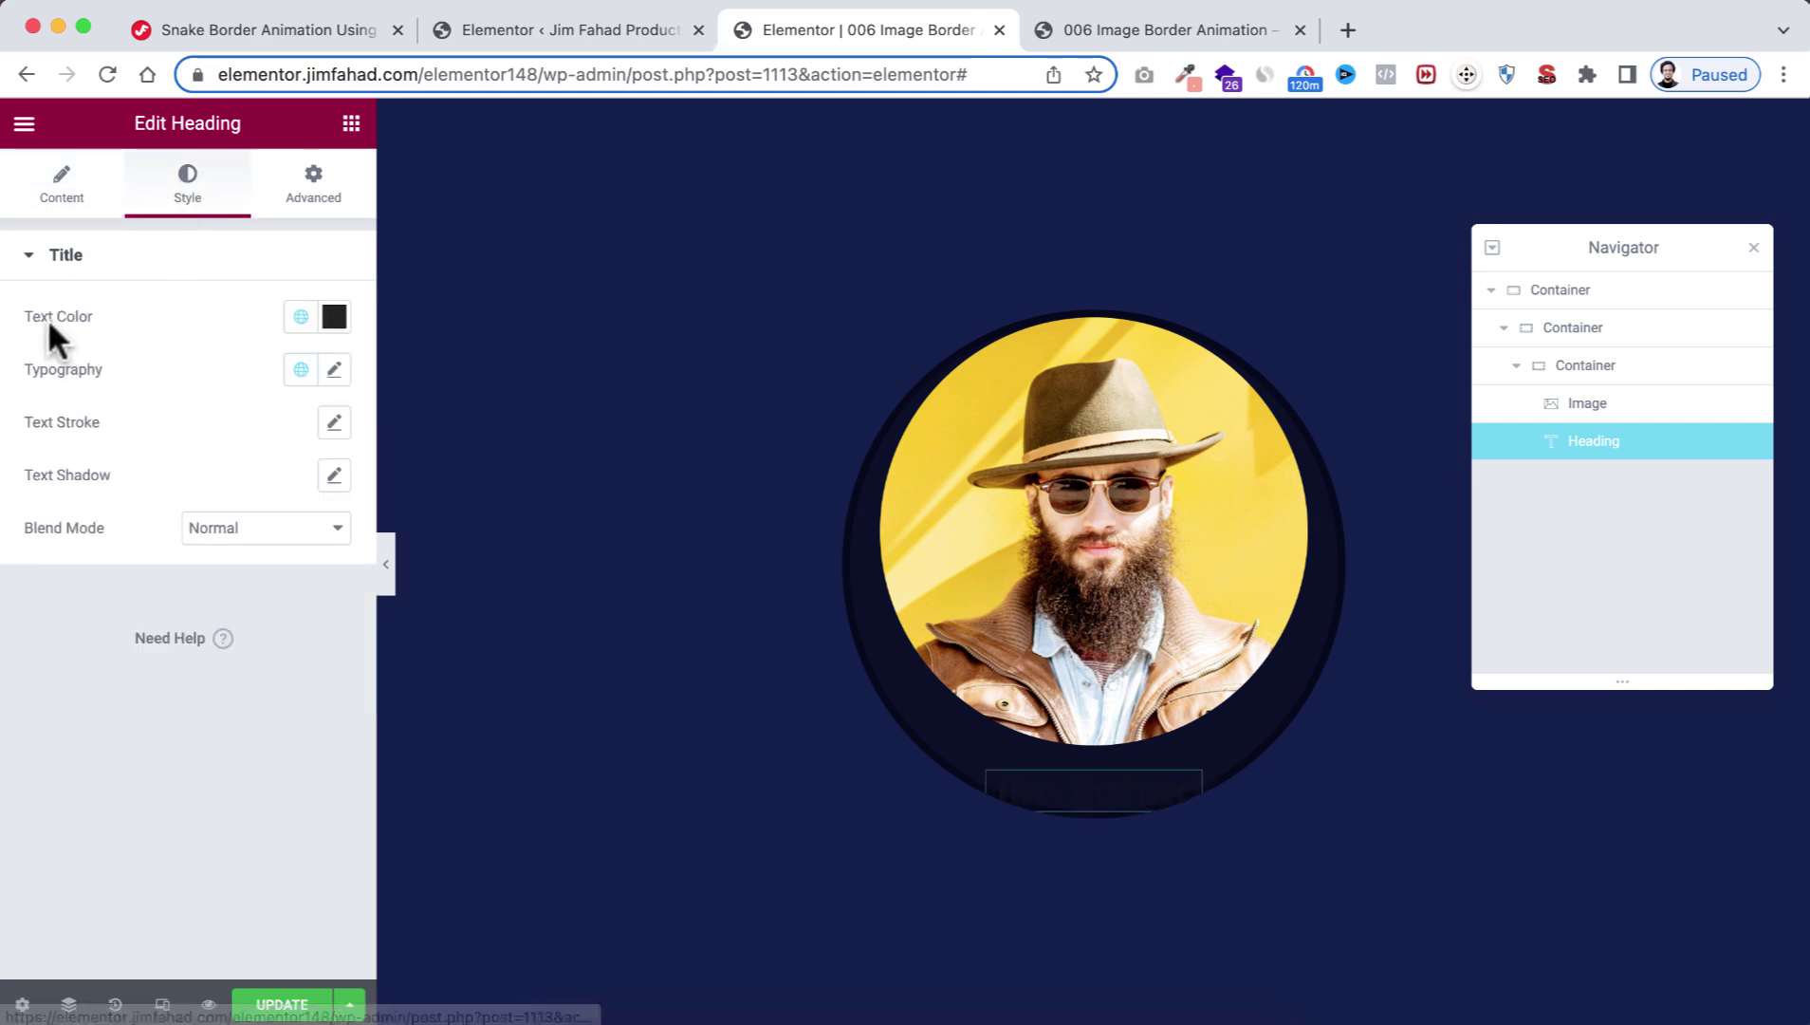
left_click(334, 317)
left_click_drag(168, 417, 4, 412)
left_click(147, 315)
left_click(334, 369)
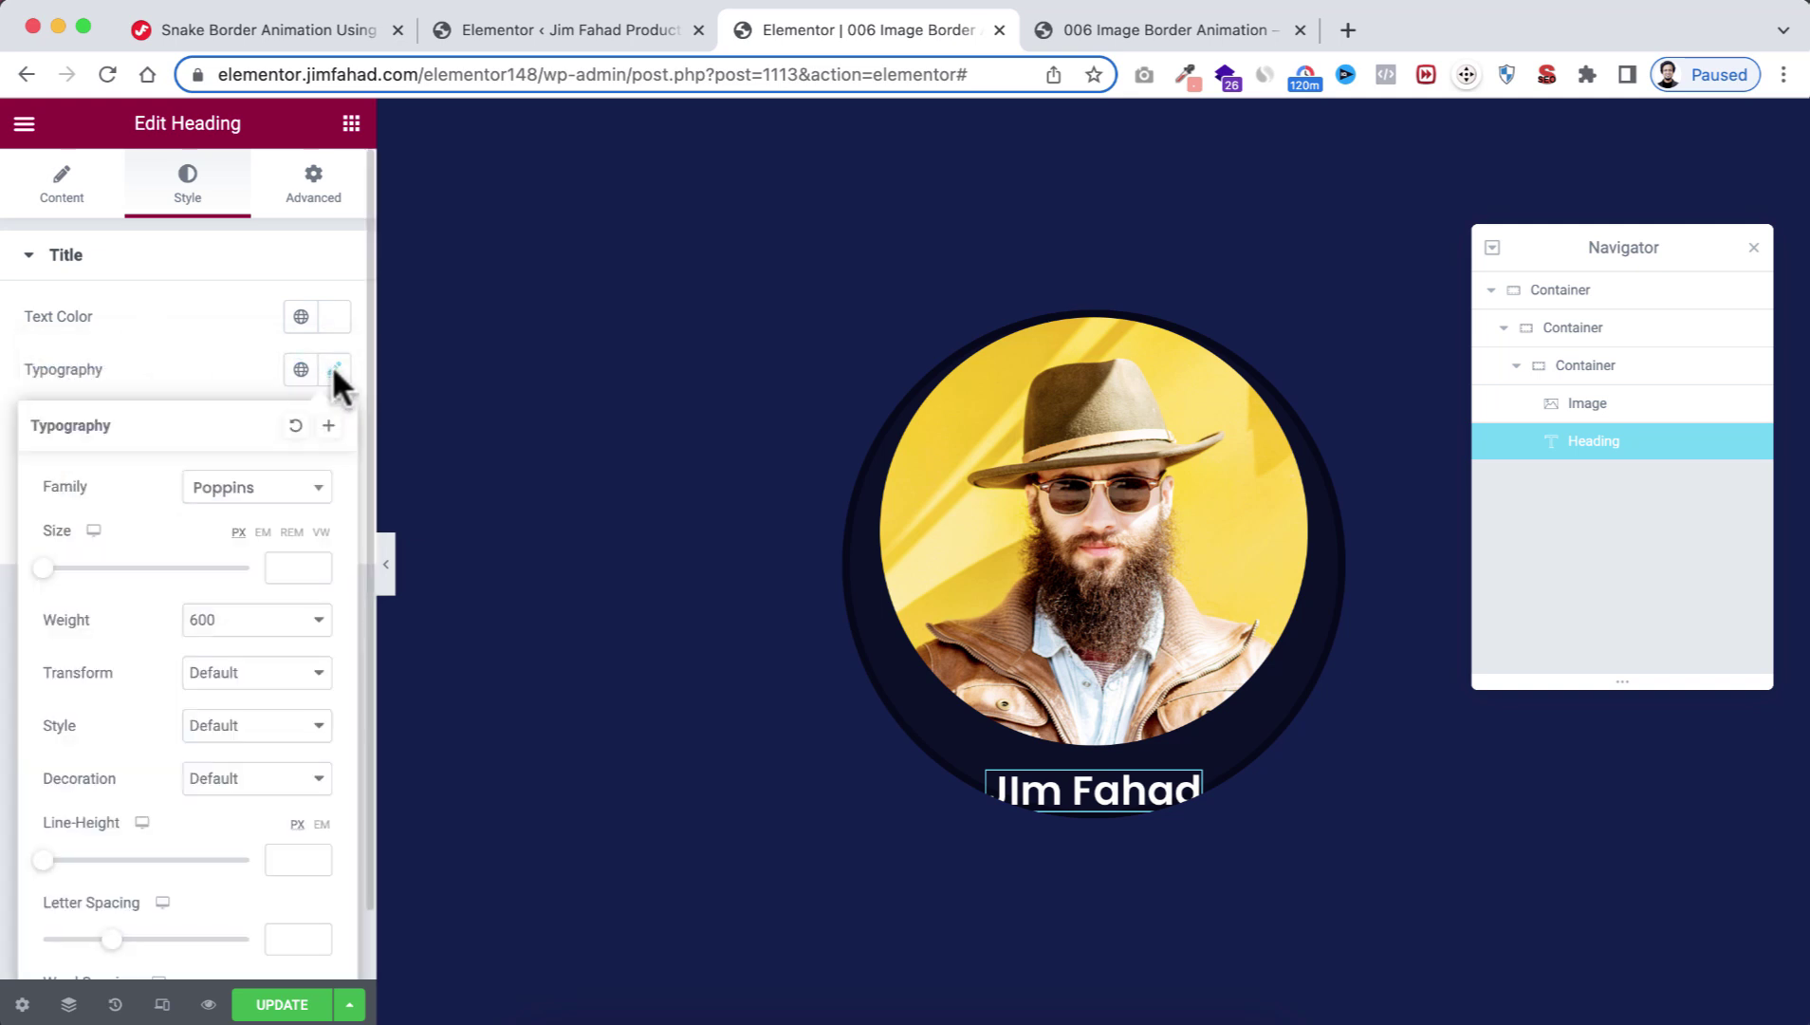
left_click(282, 567)
type("34")
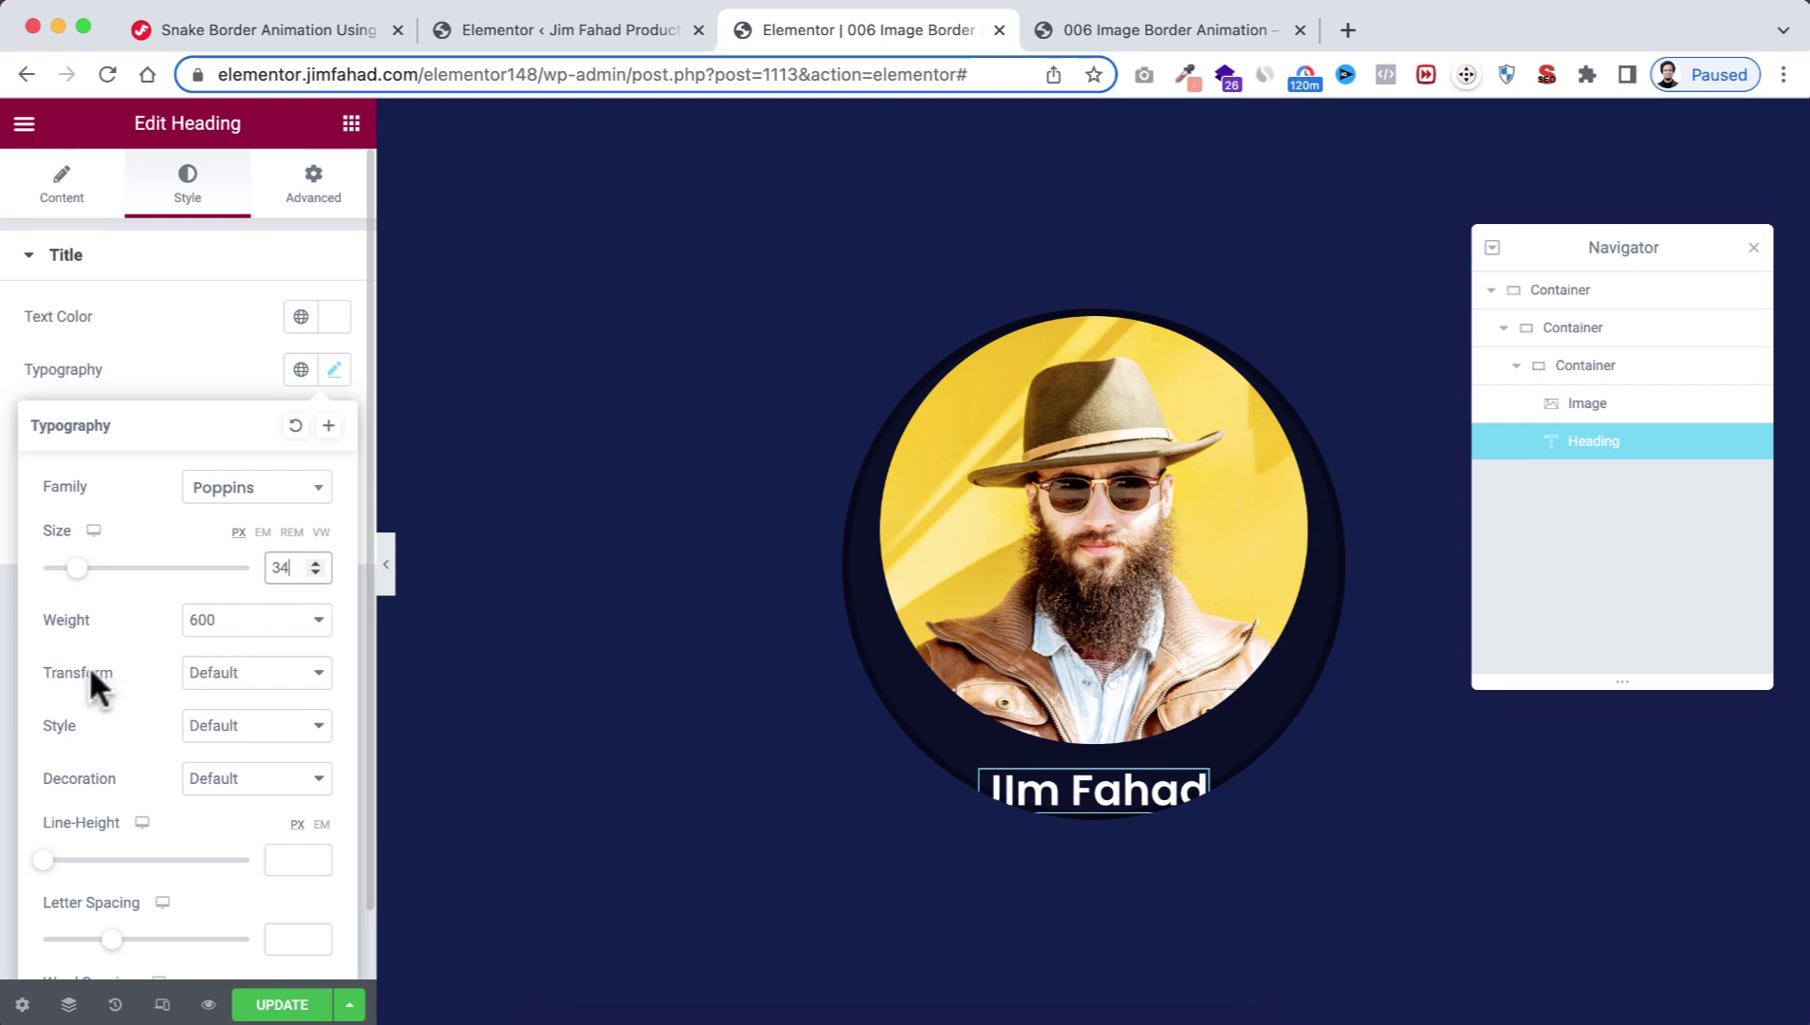
left_click(238, 673)
left_click(245, 697)
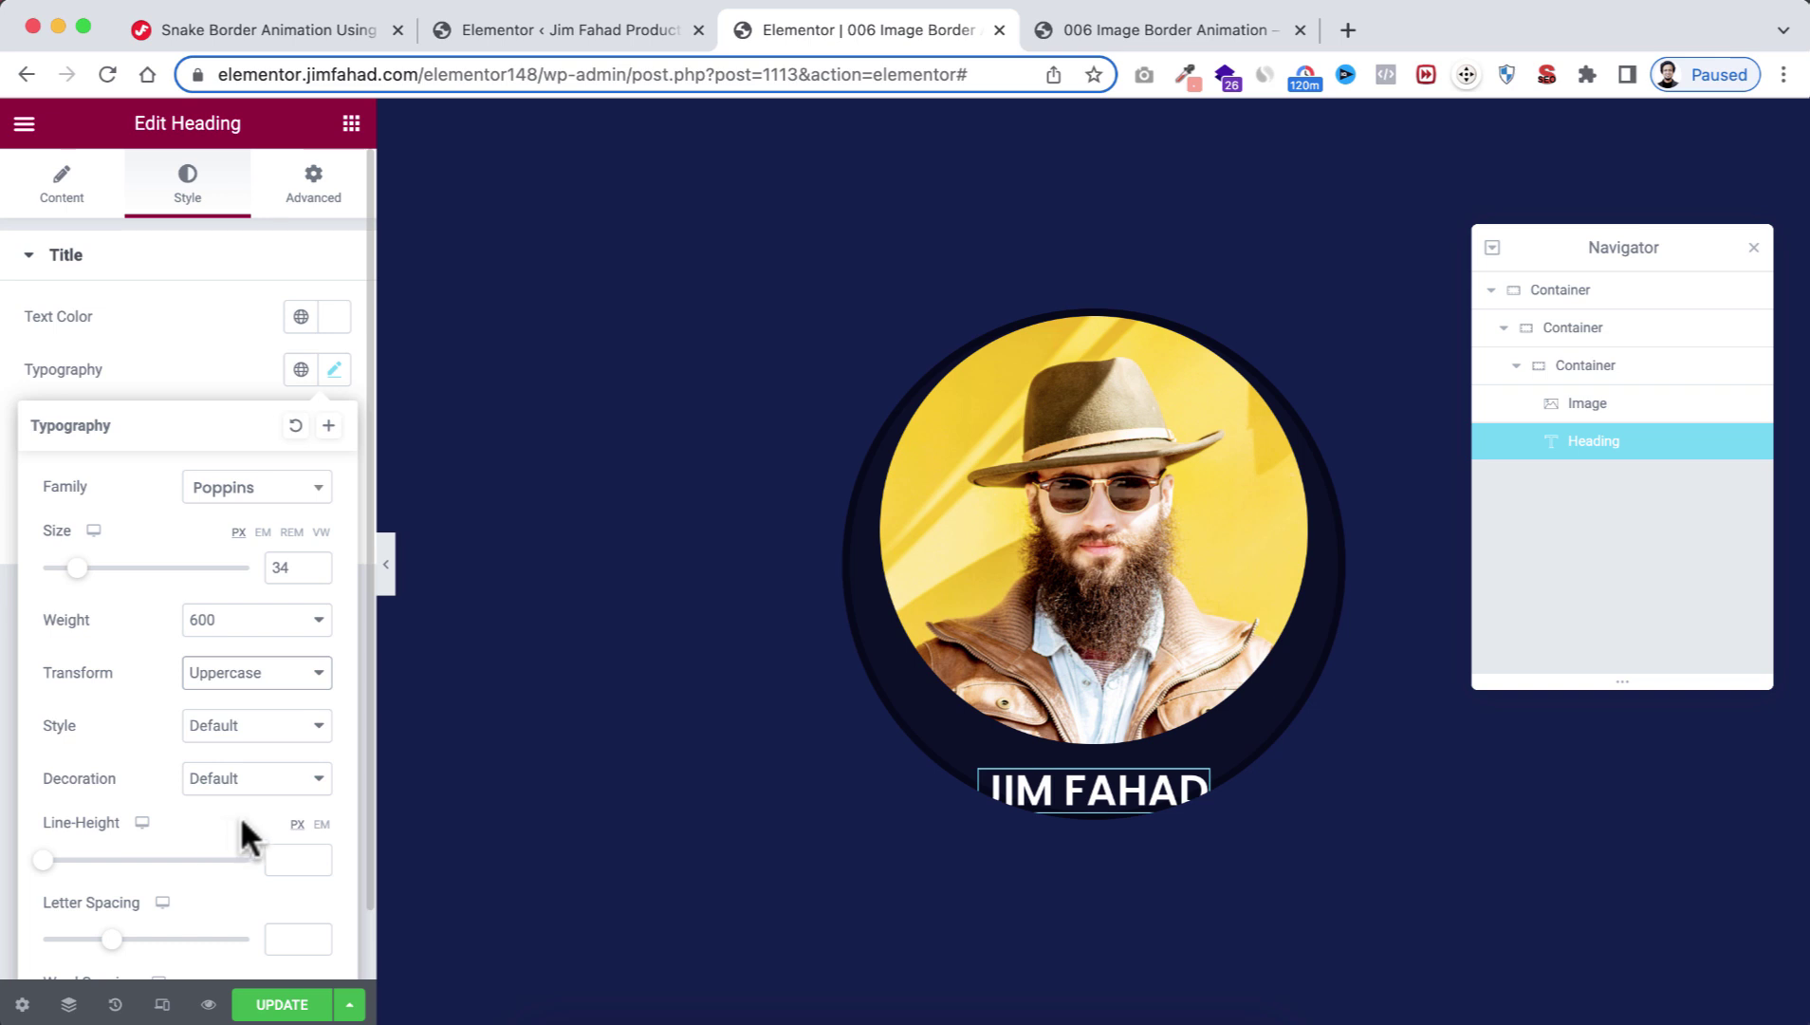
left_click(321, 822)
type("0.")
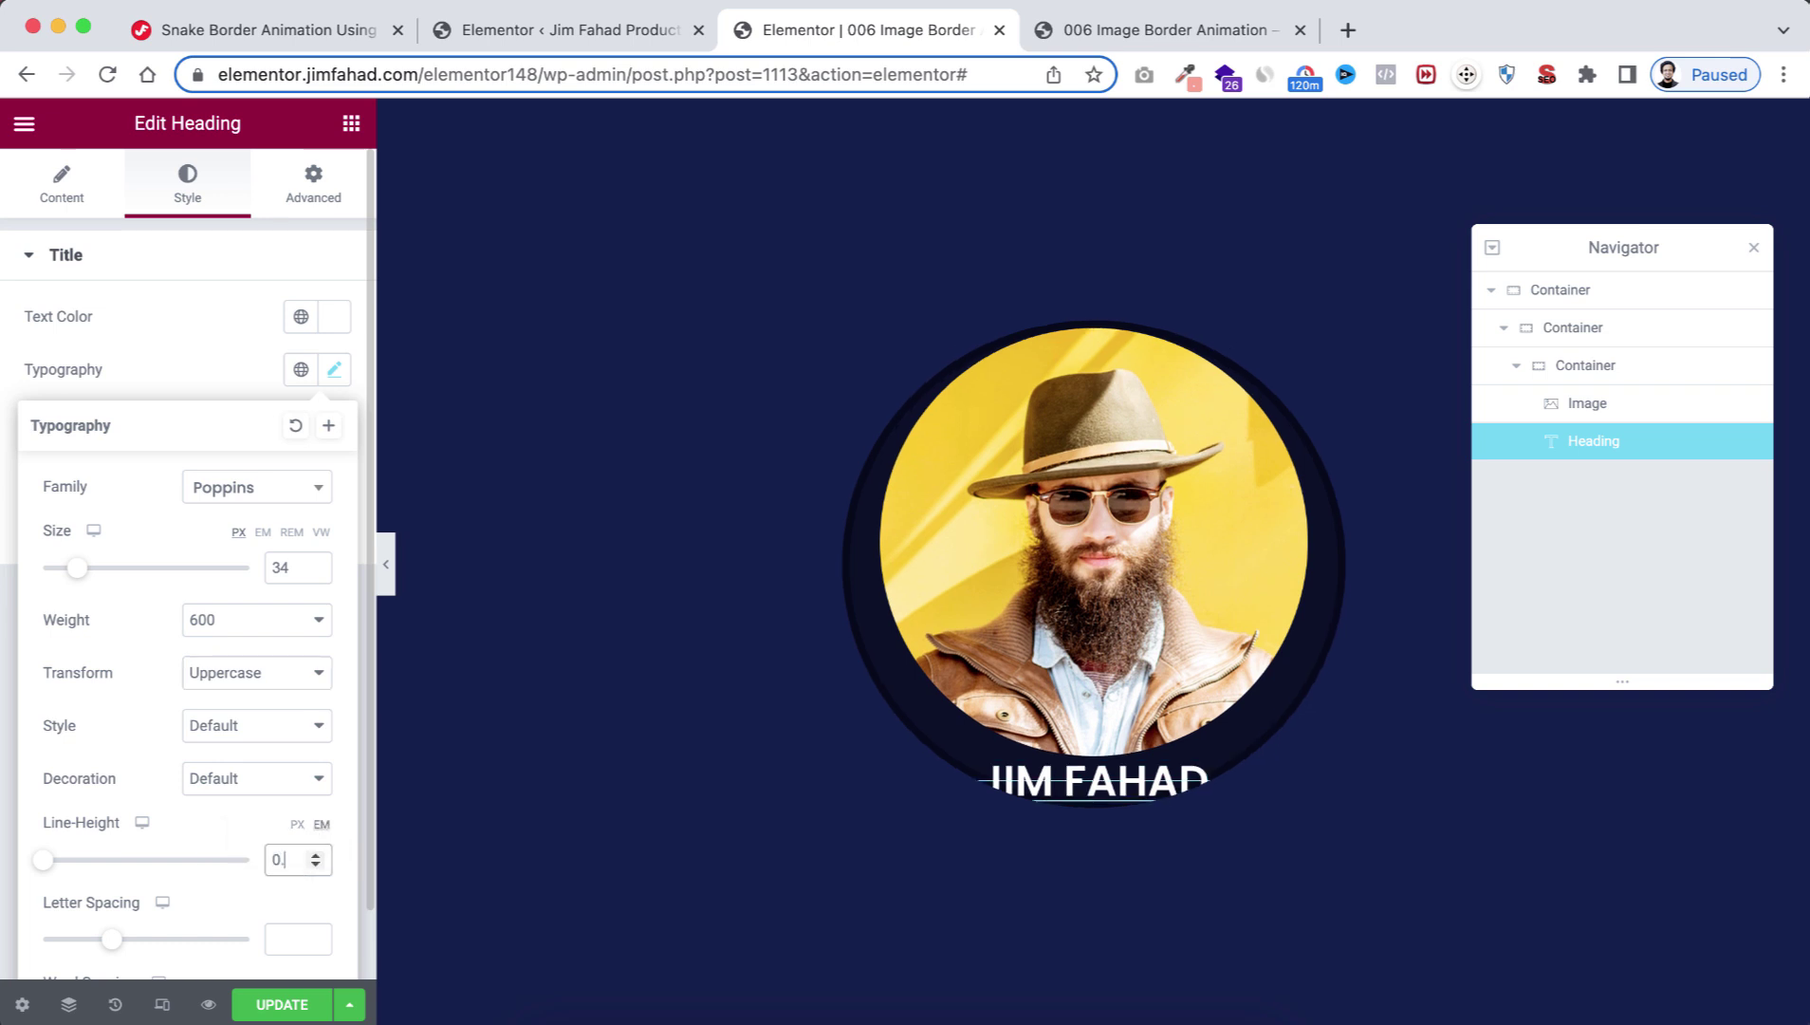
type("2")
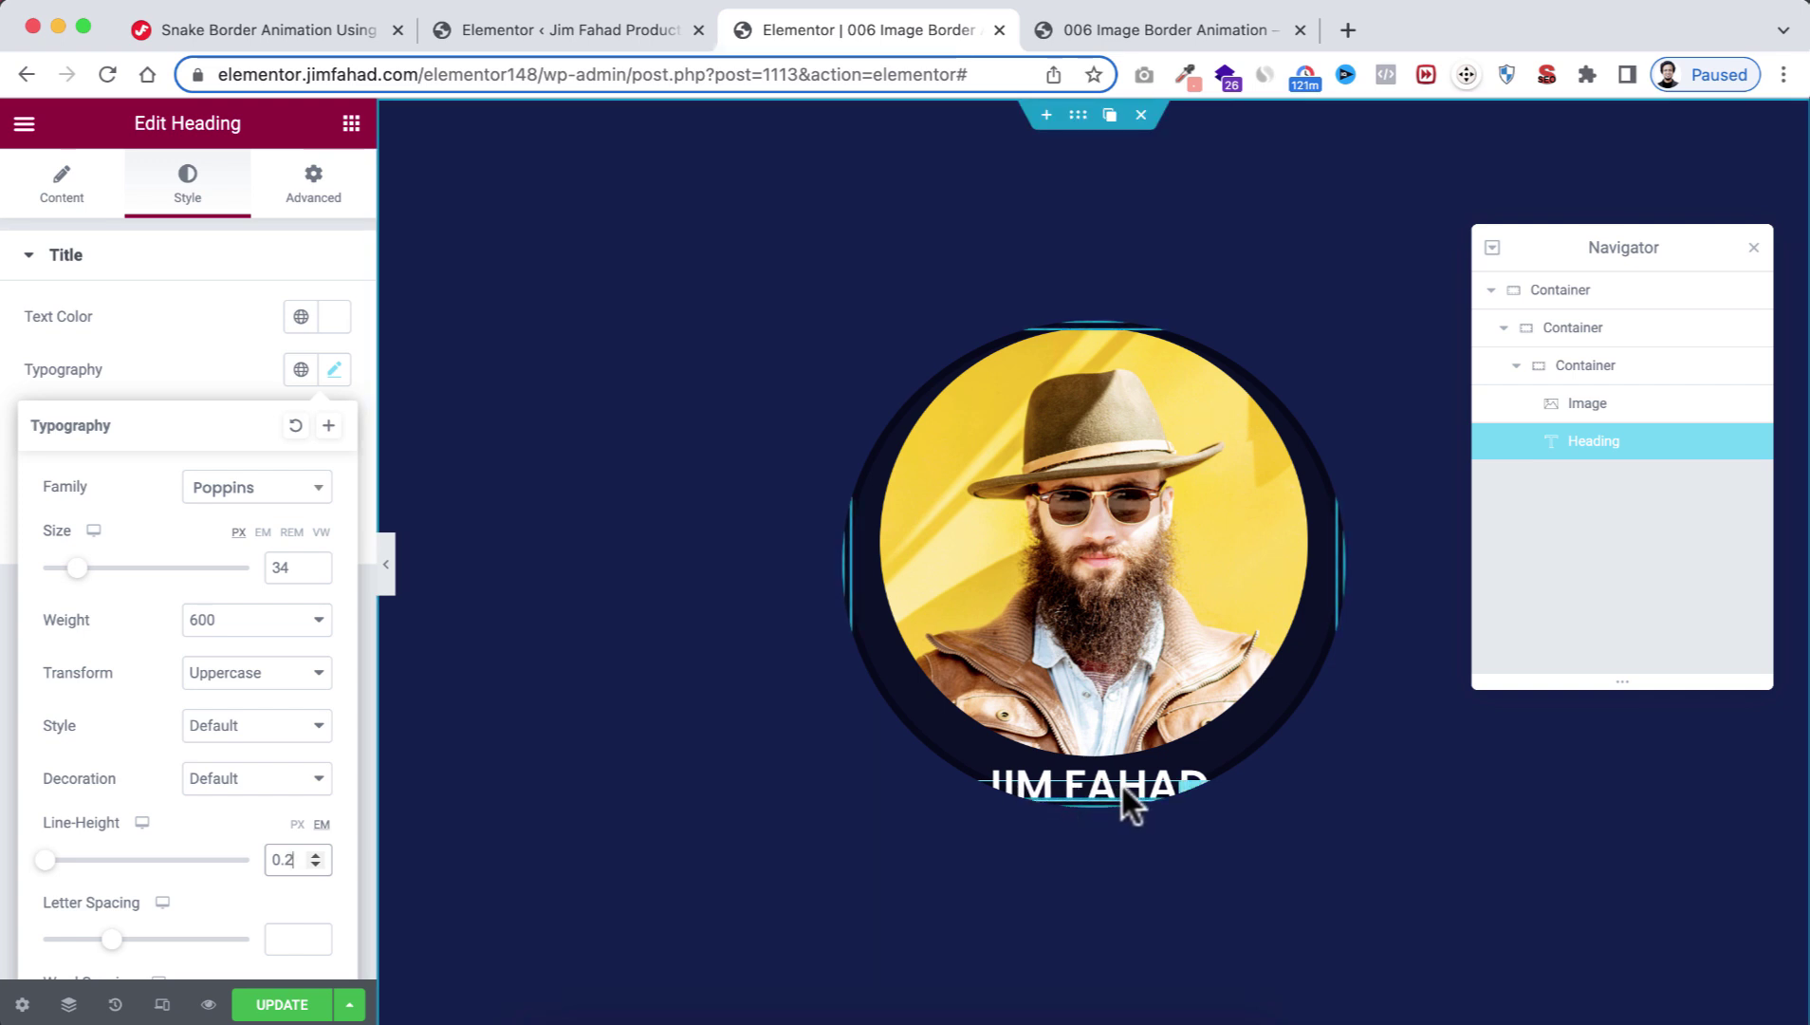
Step: Change the card container's Overflow from Hidden to Default so the name heading shows fully
left_click(1580, 327)
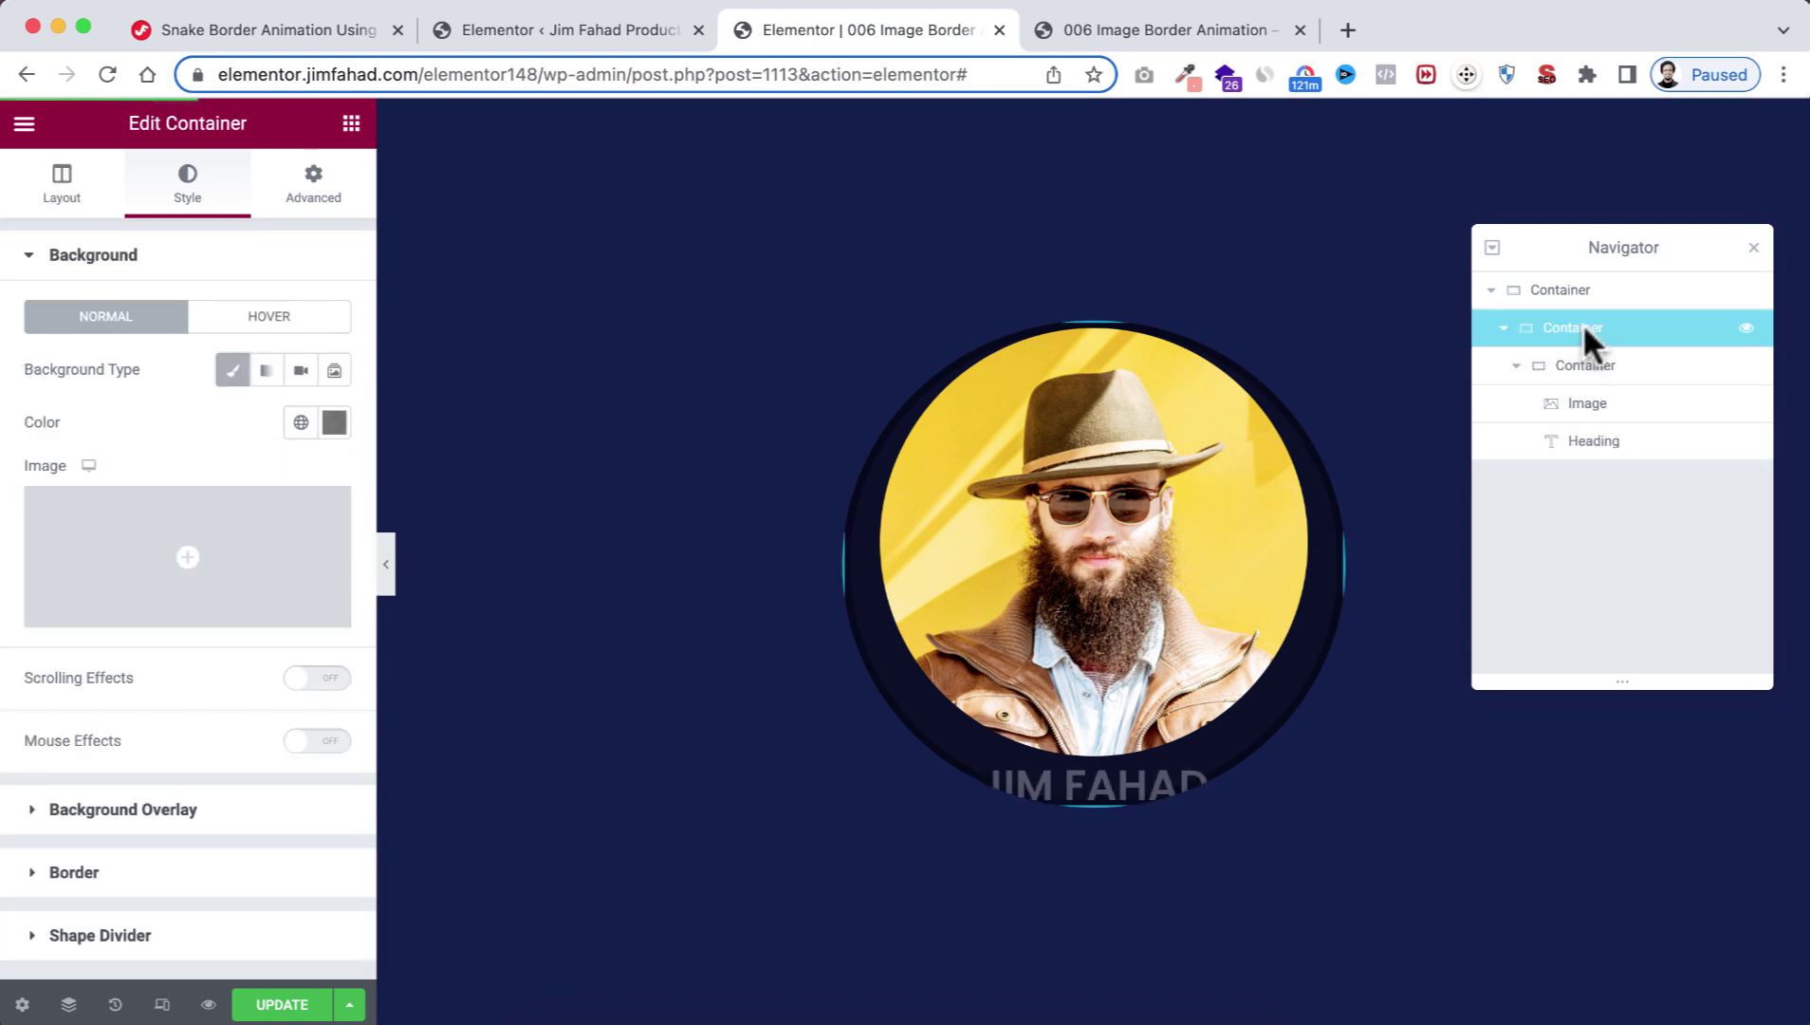
left_click(52, 177)
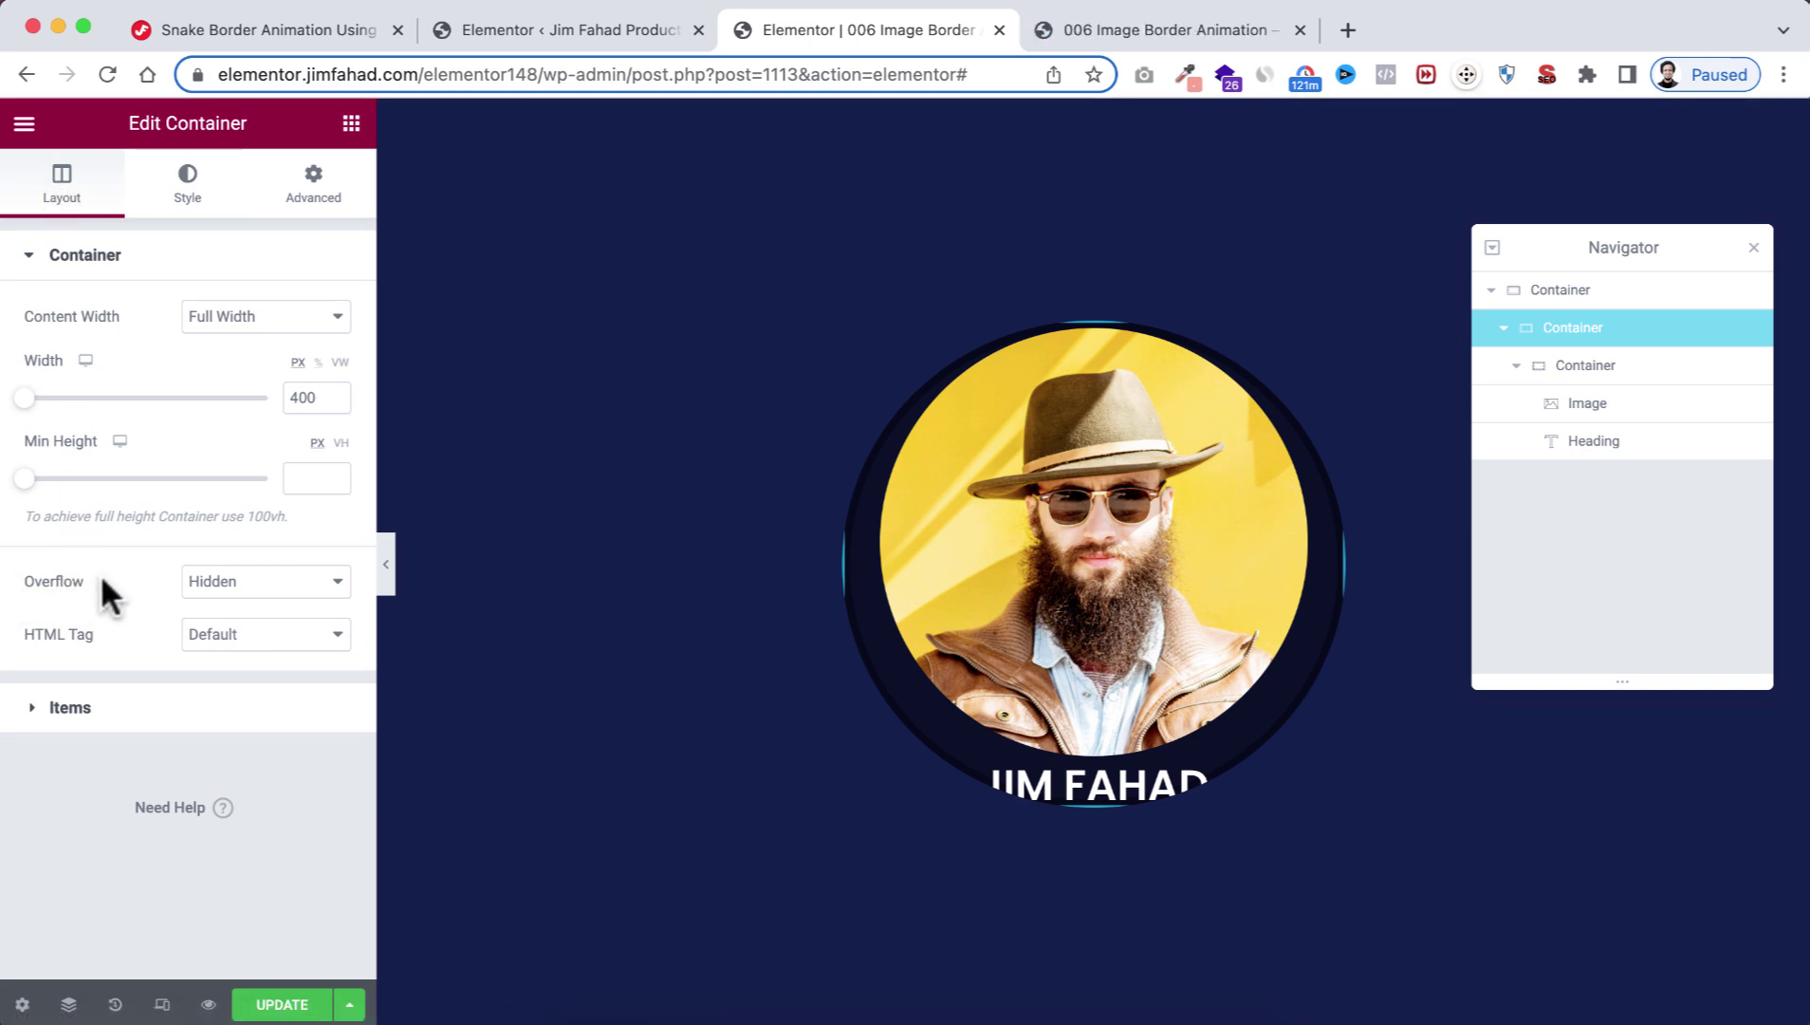
left_click(215, 581)
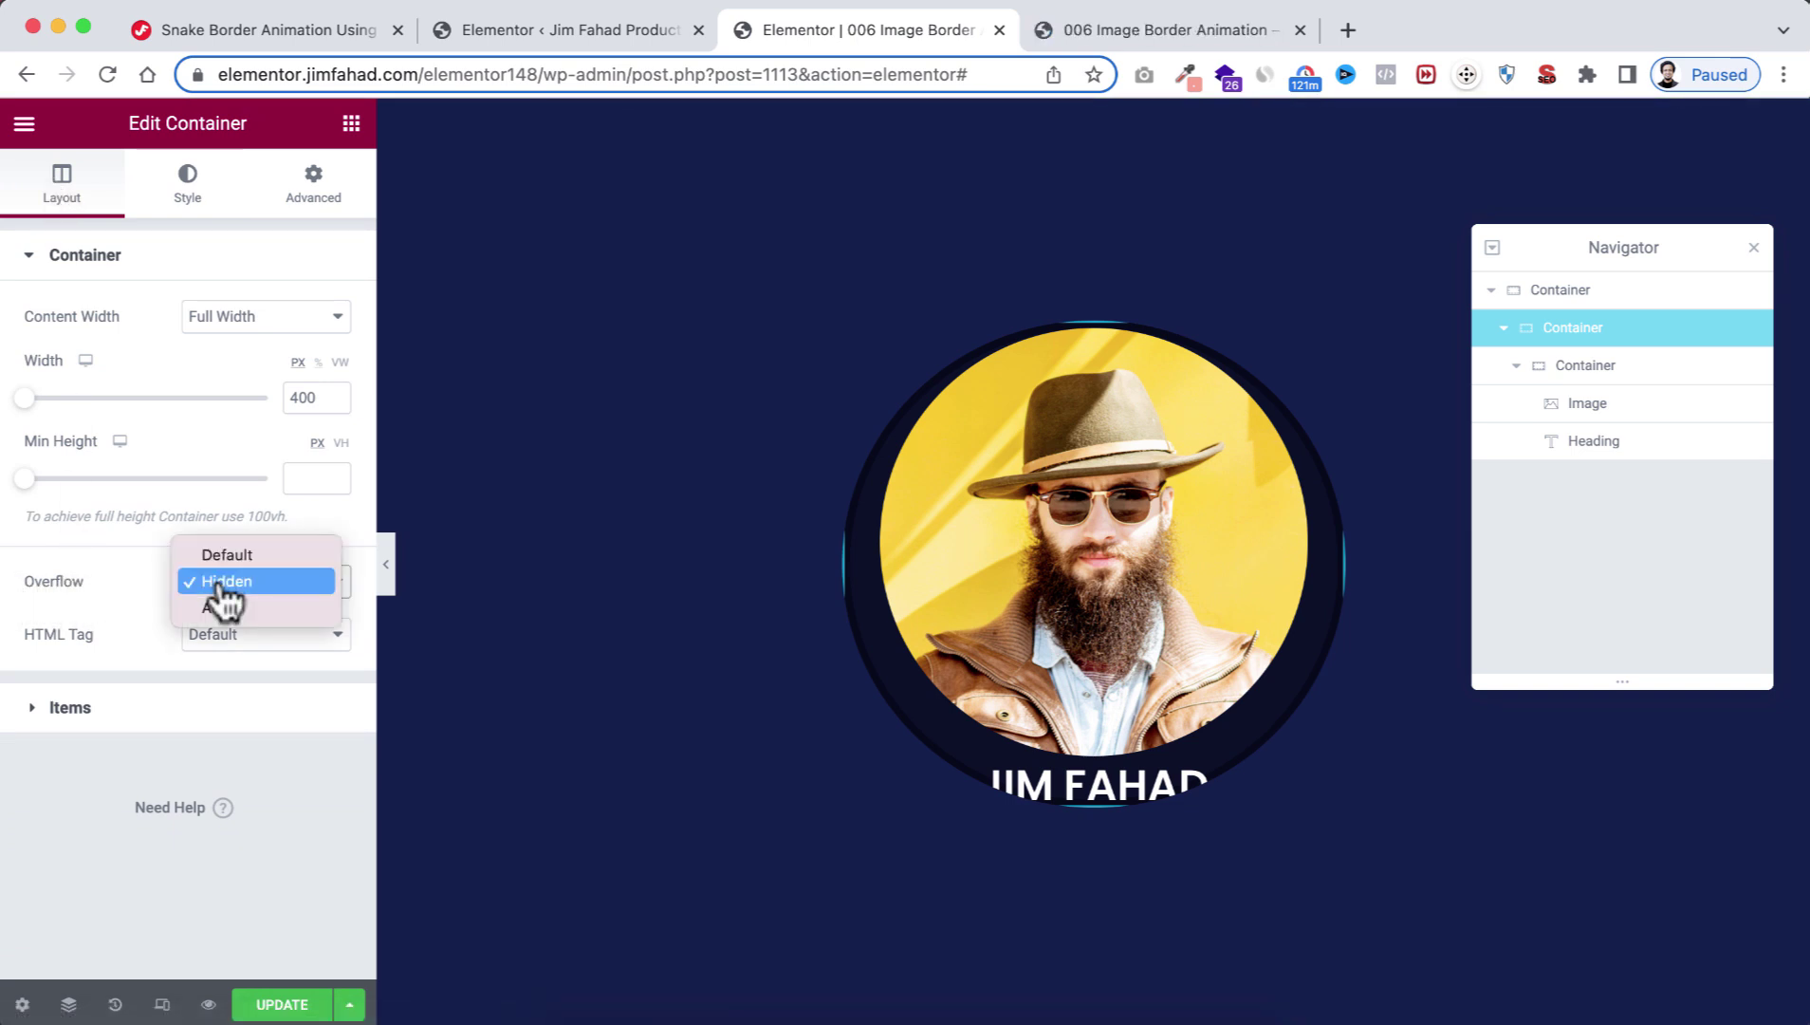
left_click(219, 556)
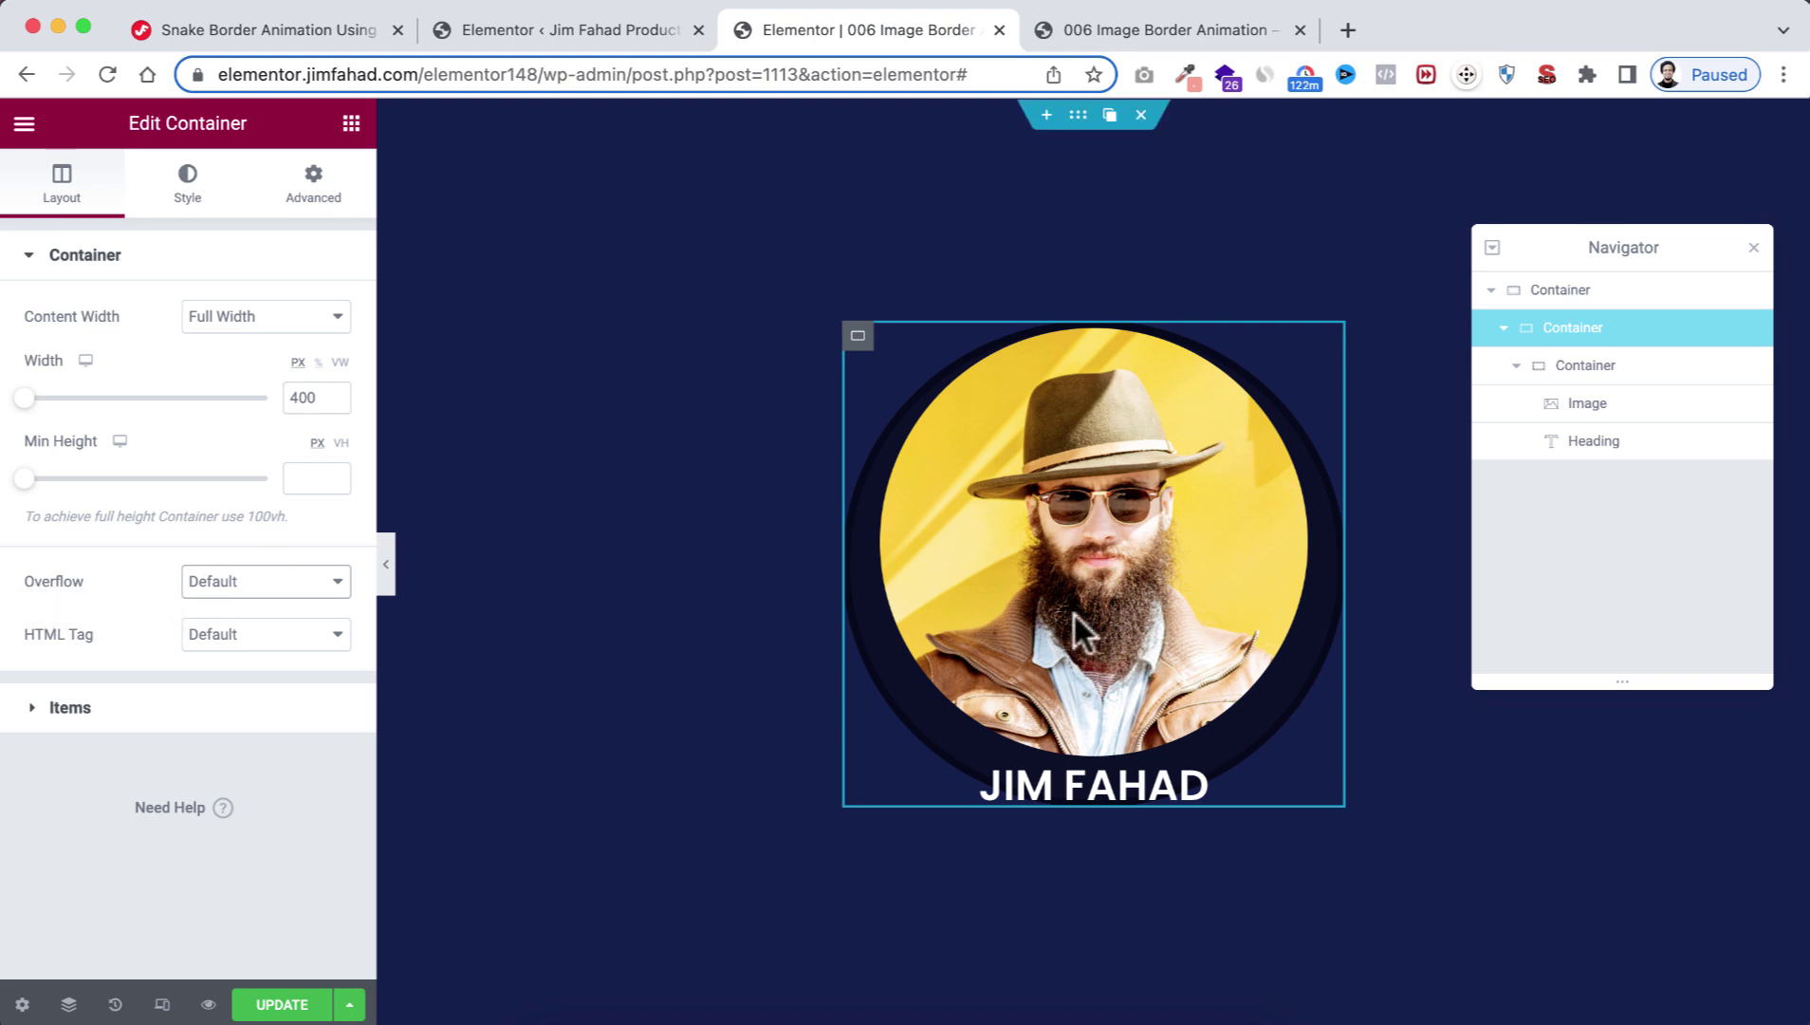
left_click(1085, 779)
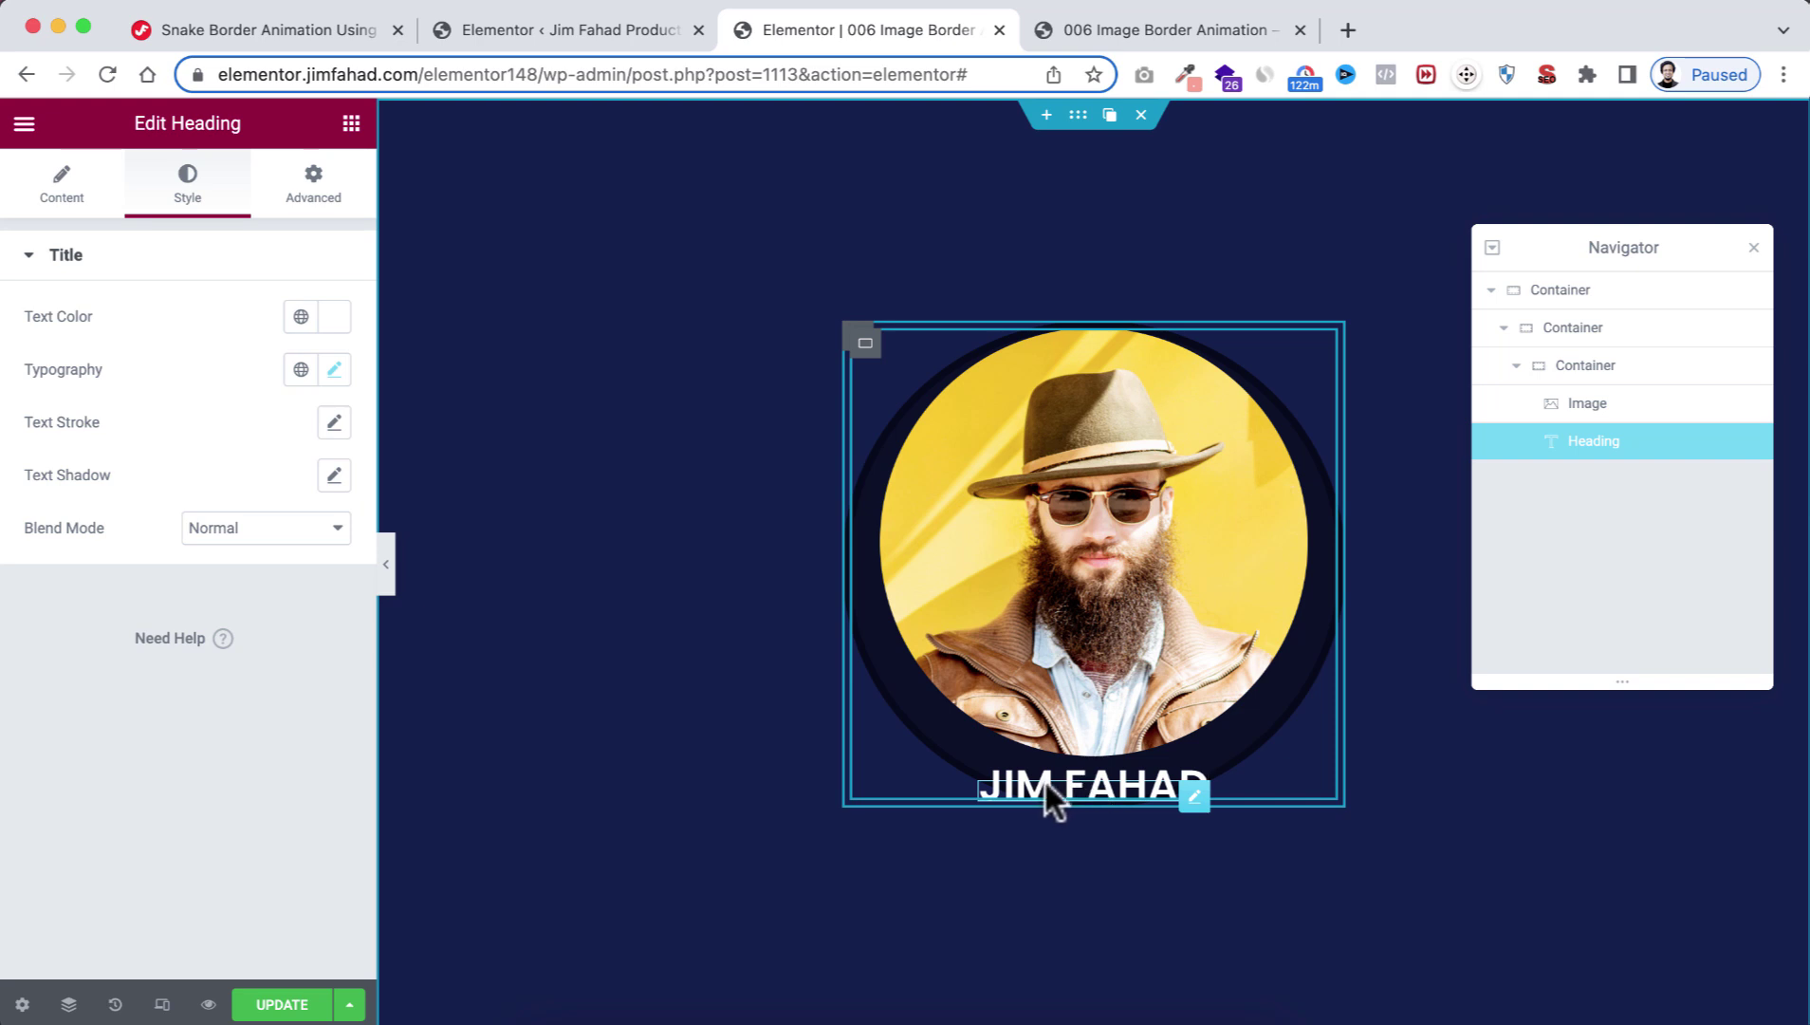
Step: Add a second Heading under JIM FAHAD that reads 'Elementor Expert'
left_click(351, 124)
left_click_drag(265, 413, 1085, 780)
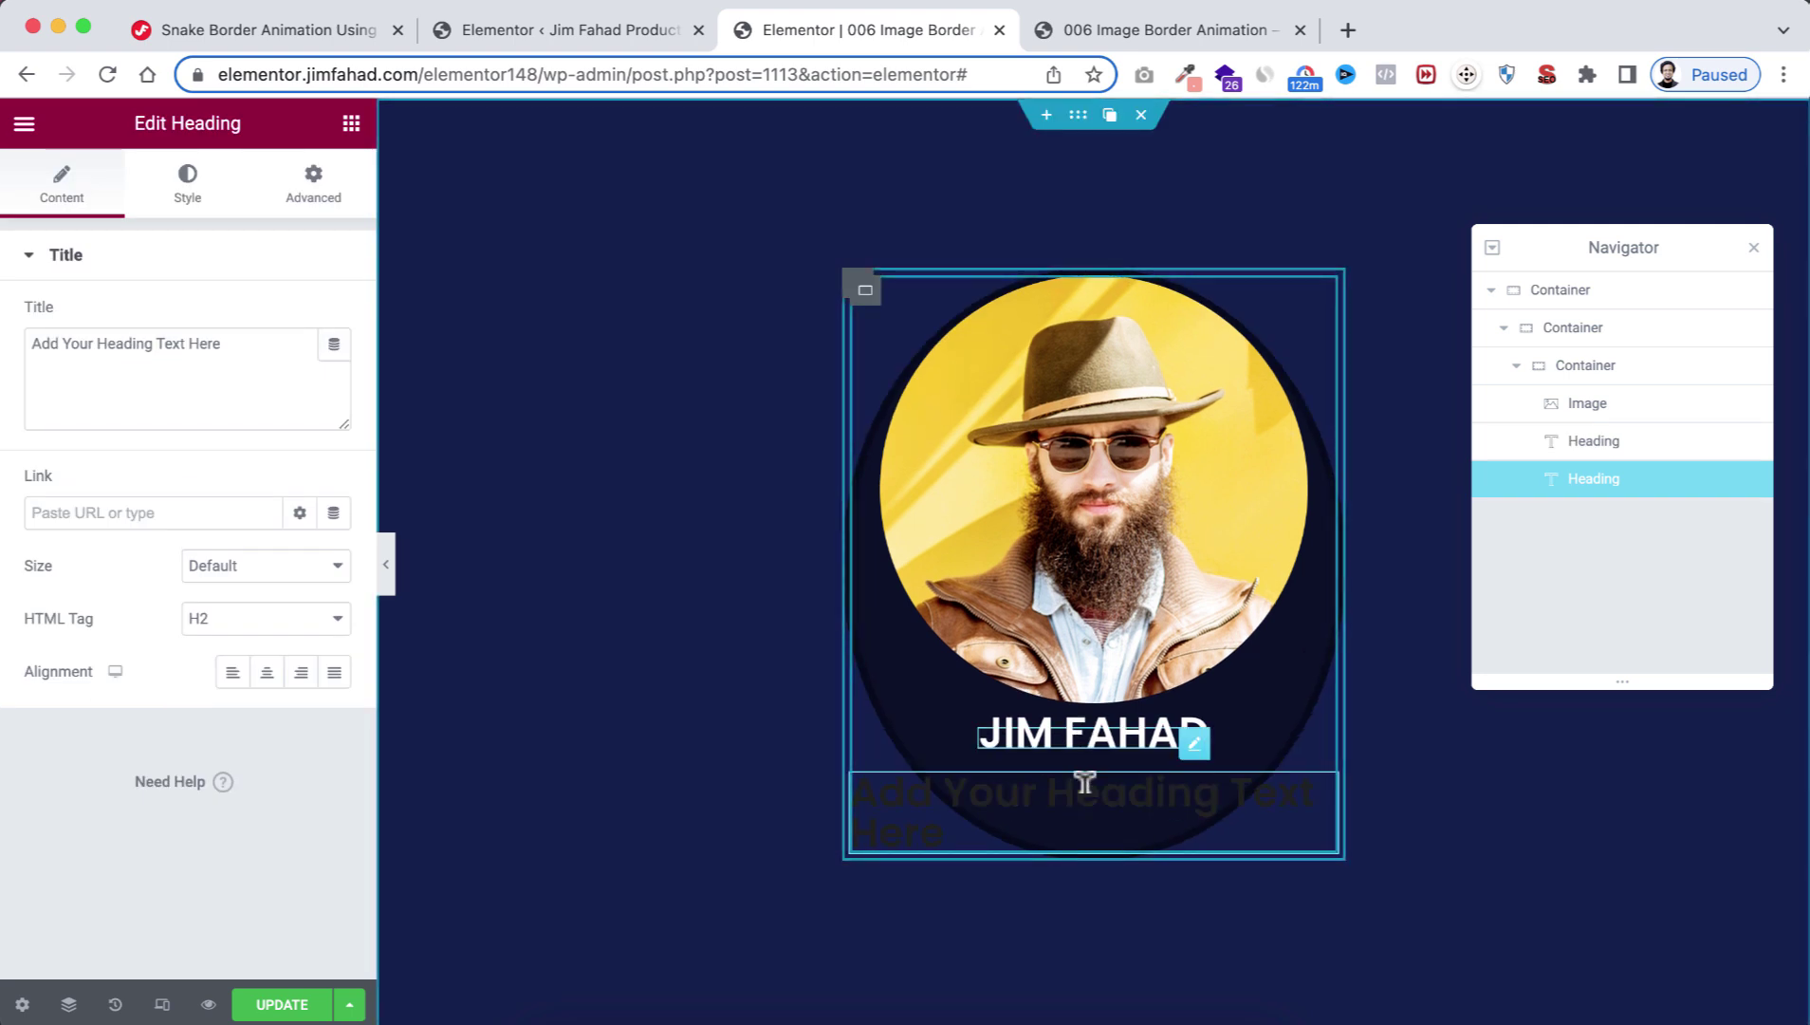
triple_click(233, 339)
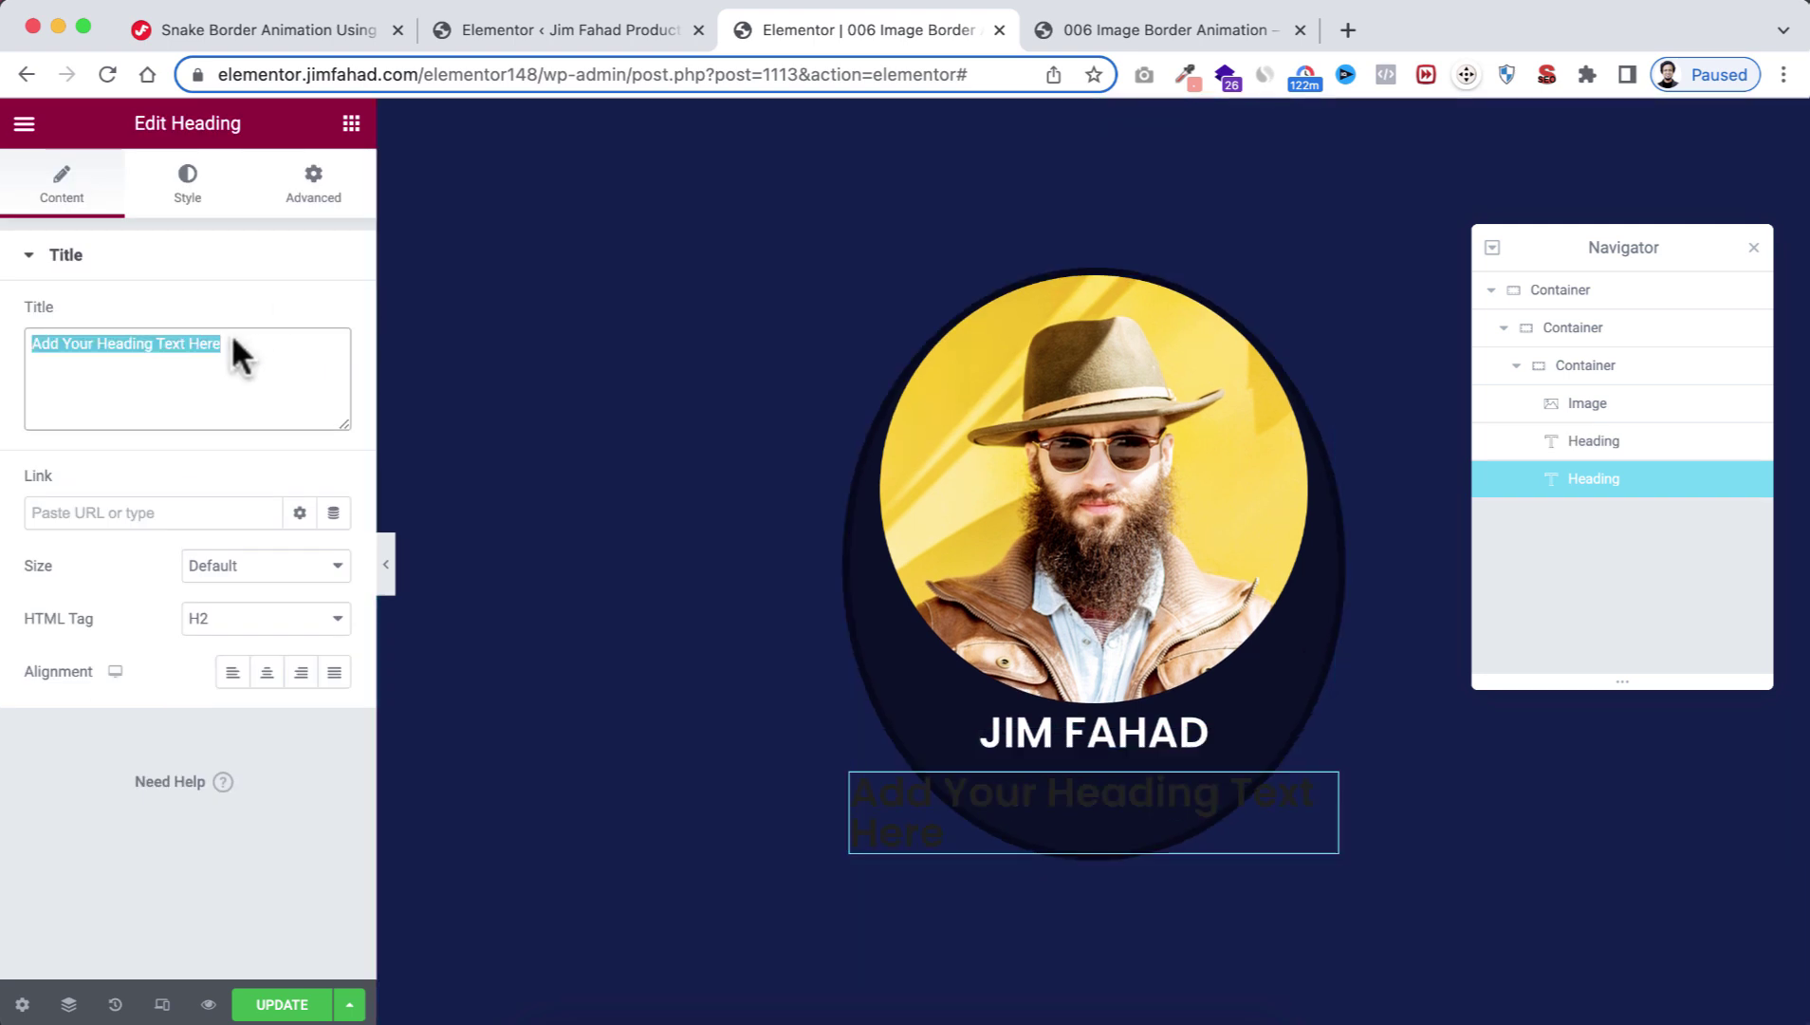
type("Elementor Expert")
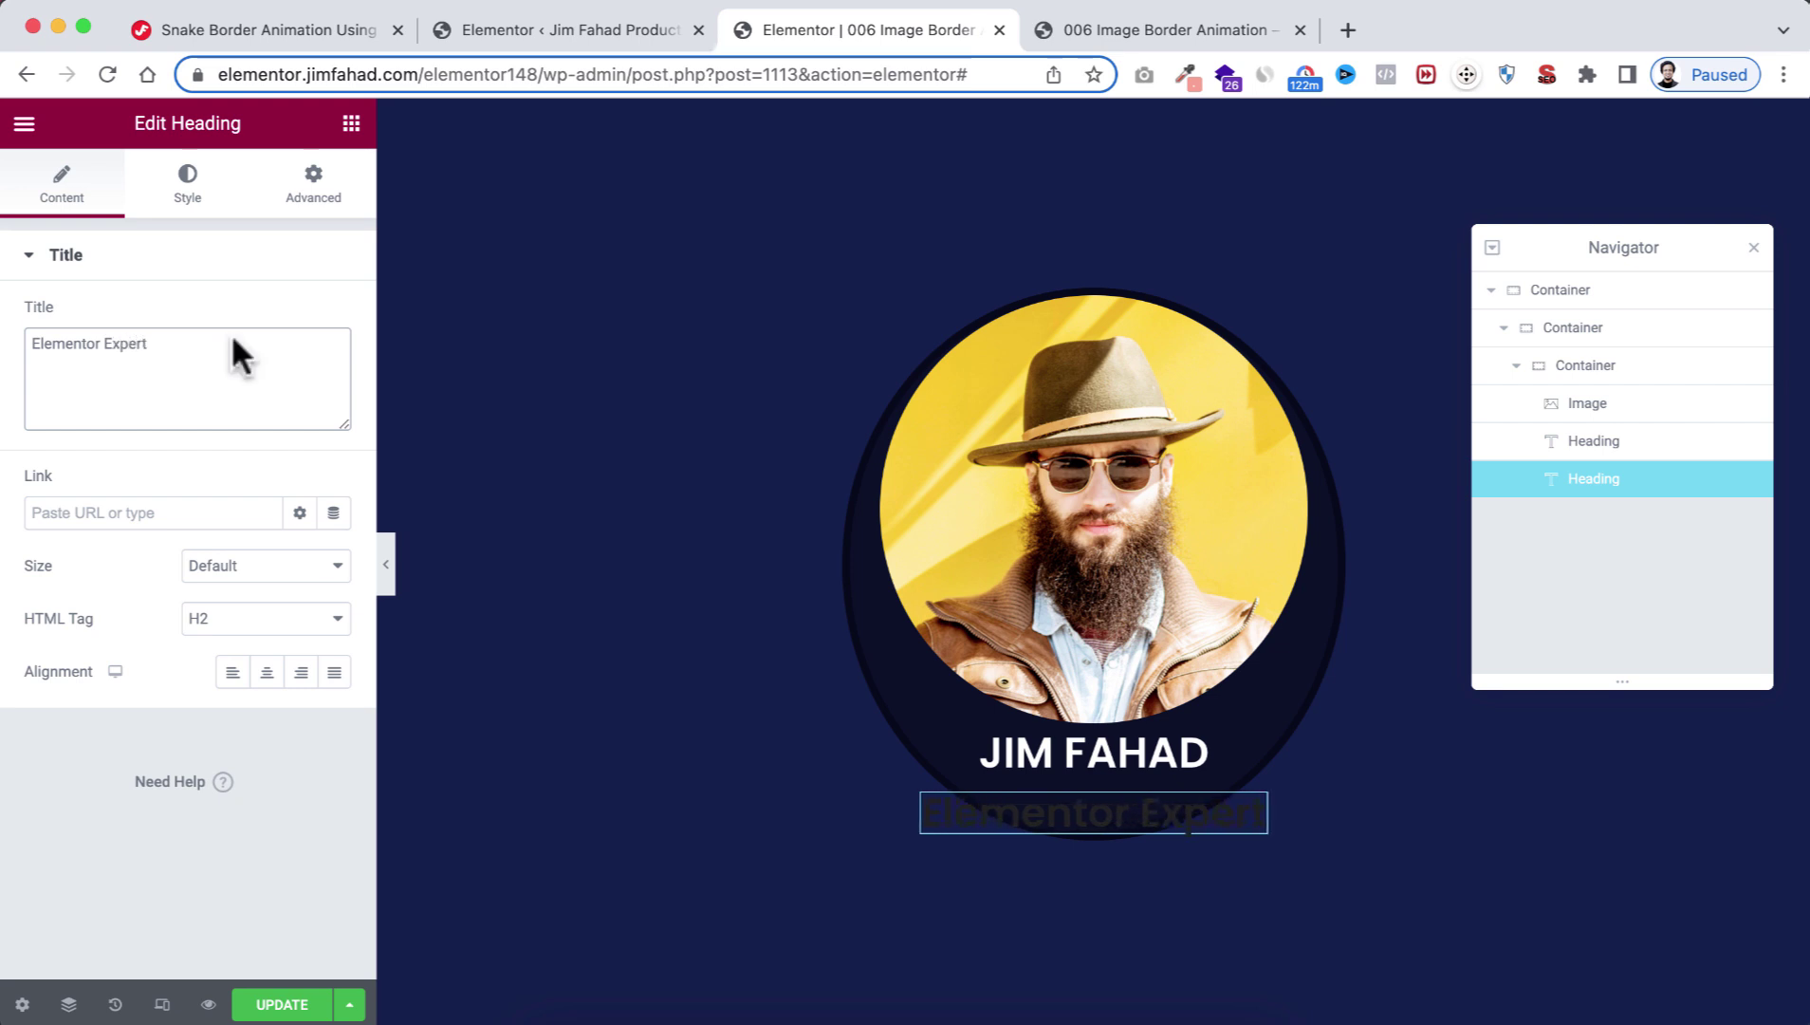
Step: Style the Elementor Expert subtitle white, 16 px, weight 400, and add a Button beneath it
left_click(181, 189)
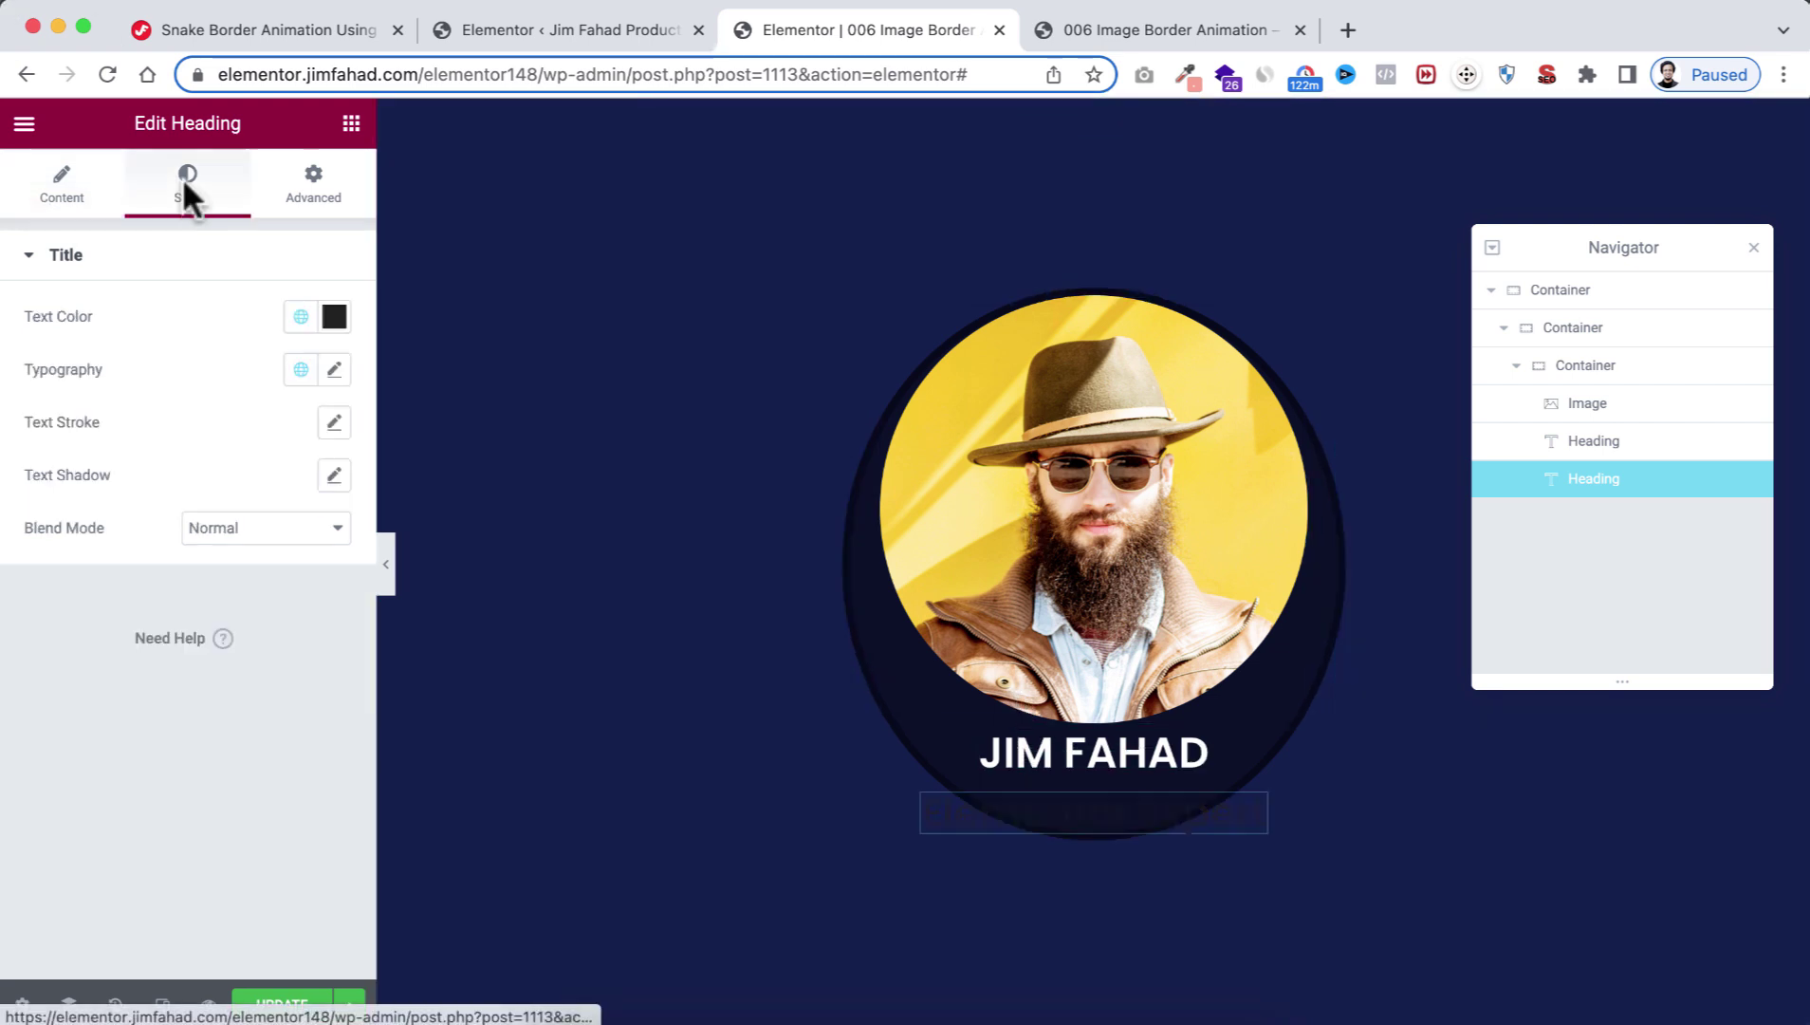
left_click(334, 316)
left_click_drag(142, 463, 12, 381)
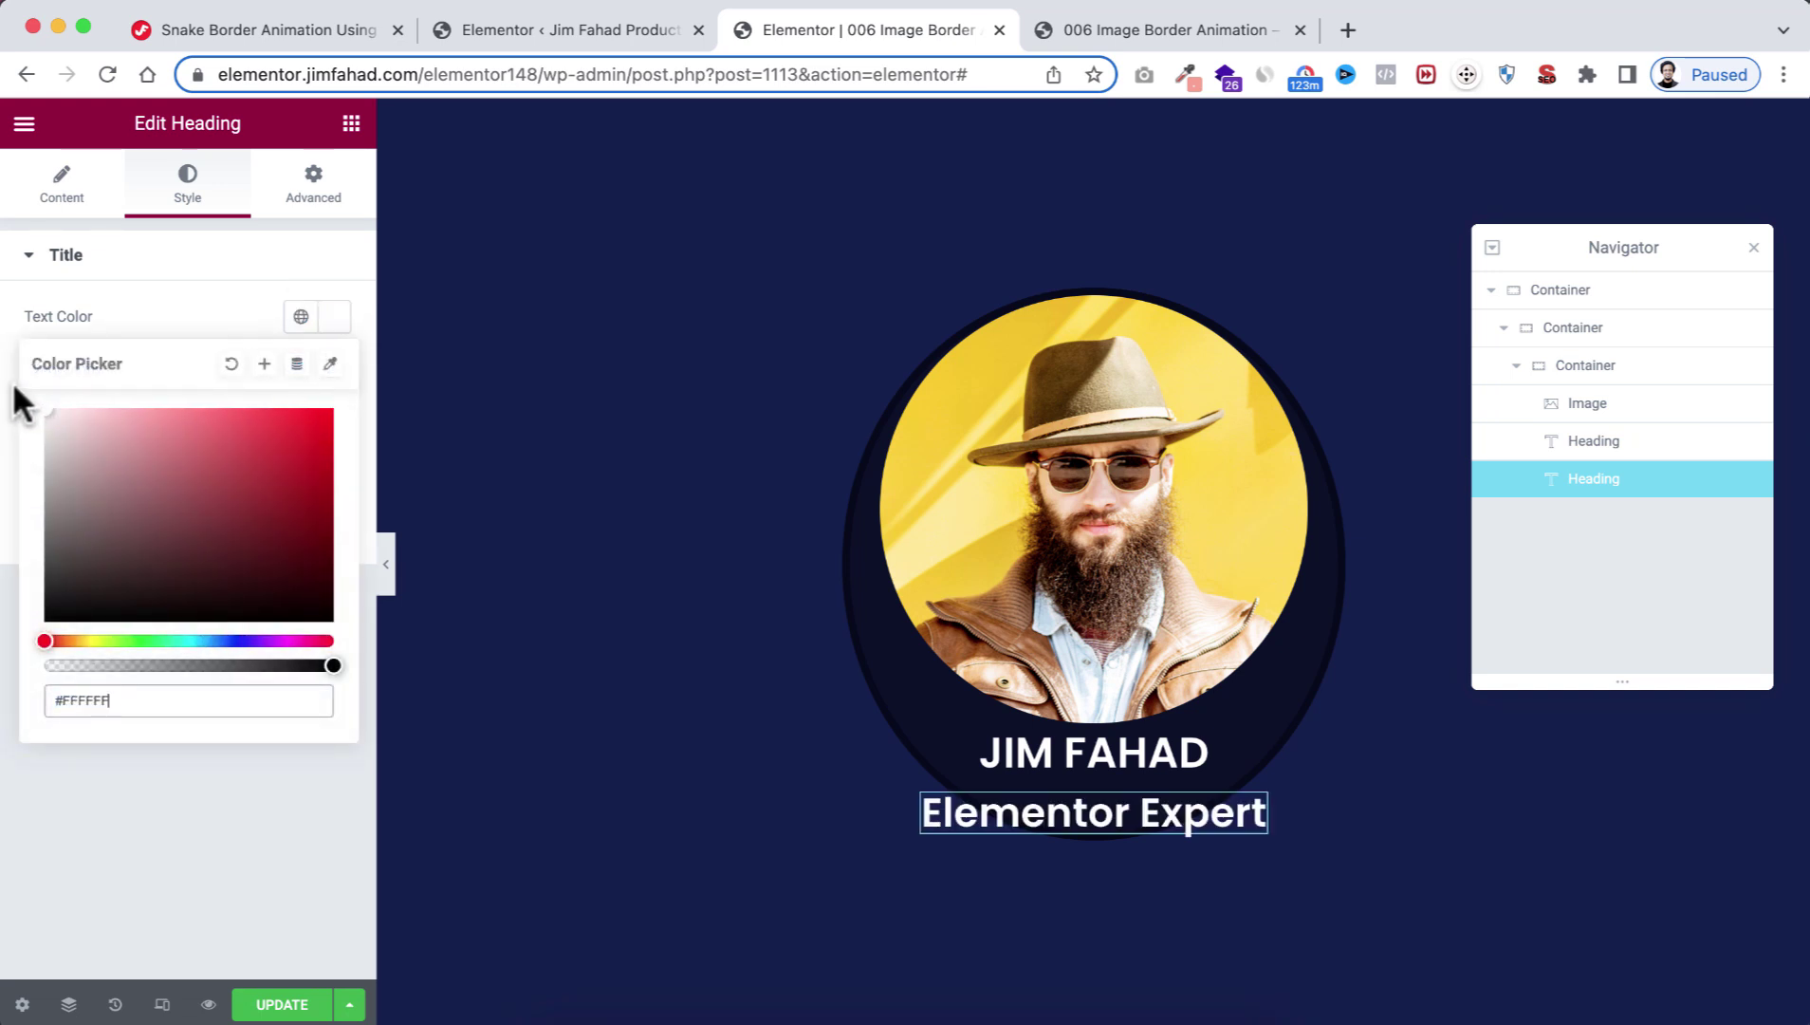
left_click(162, 307)
left_click(334, 370)
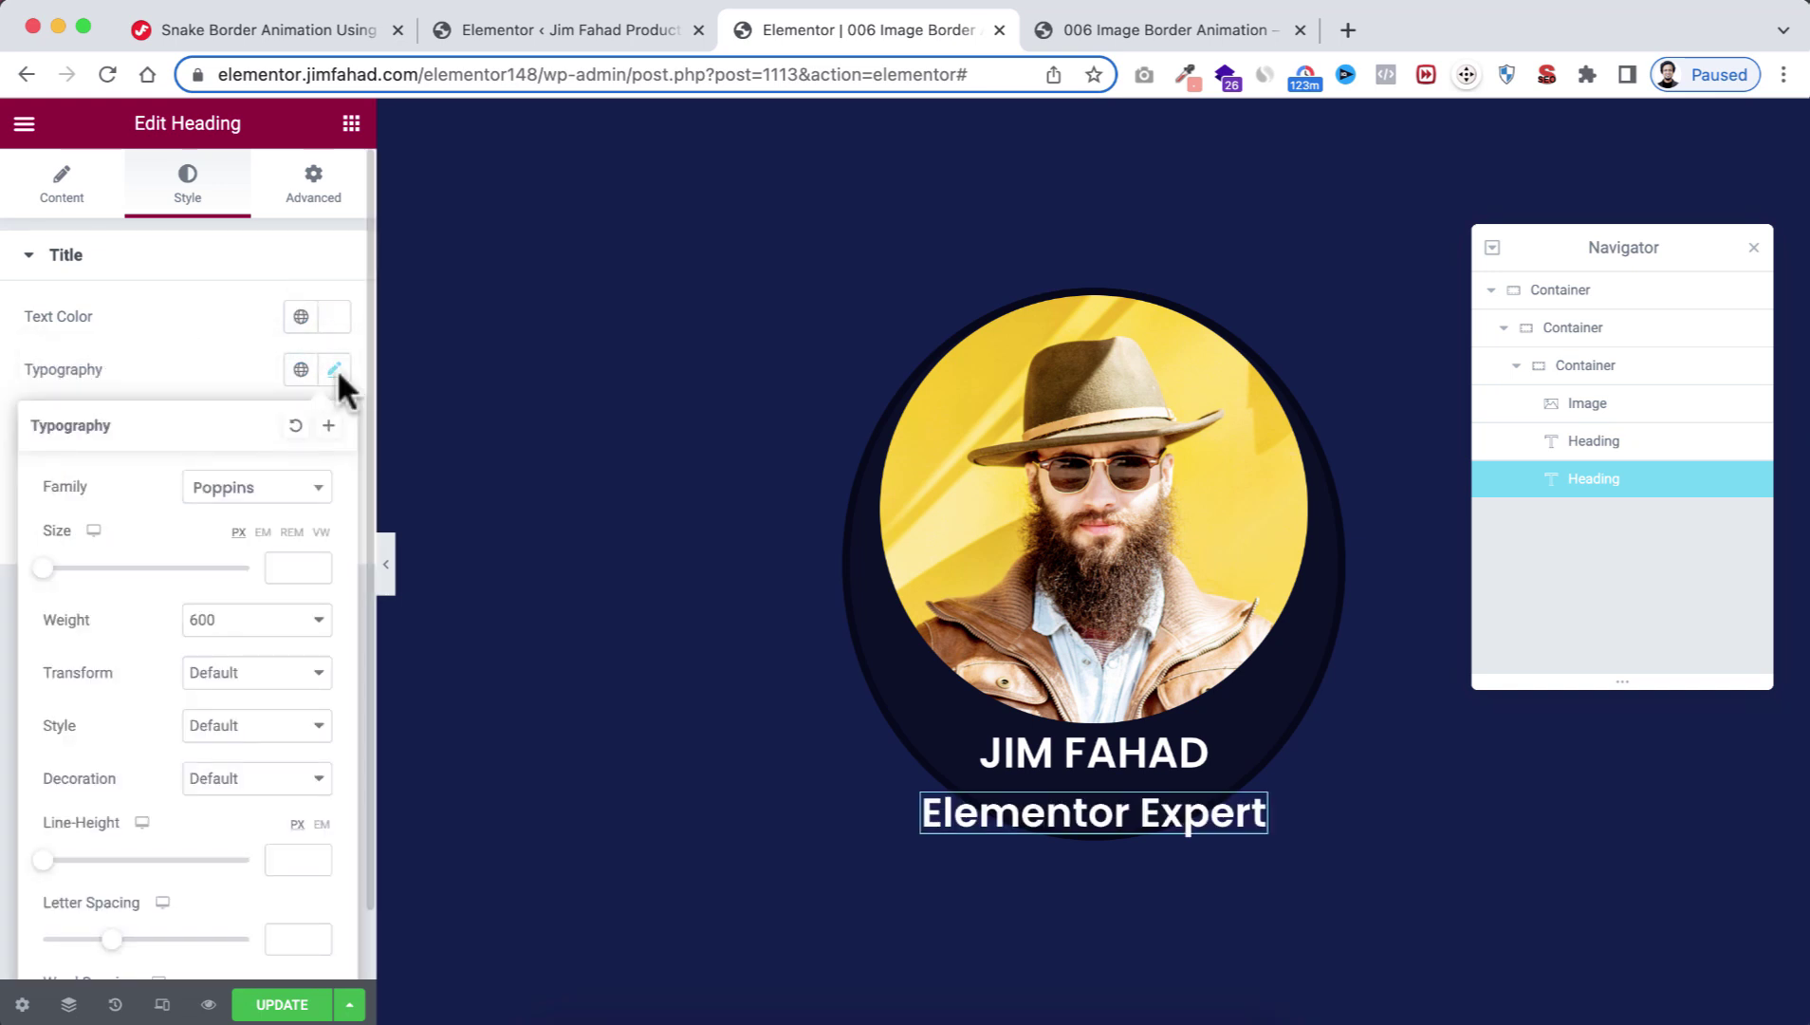
type("16")
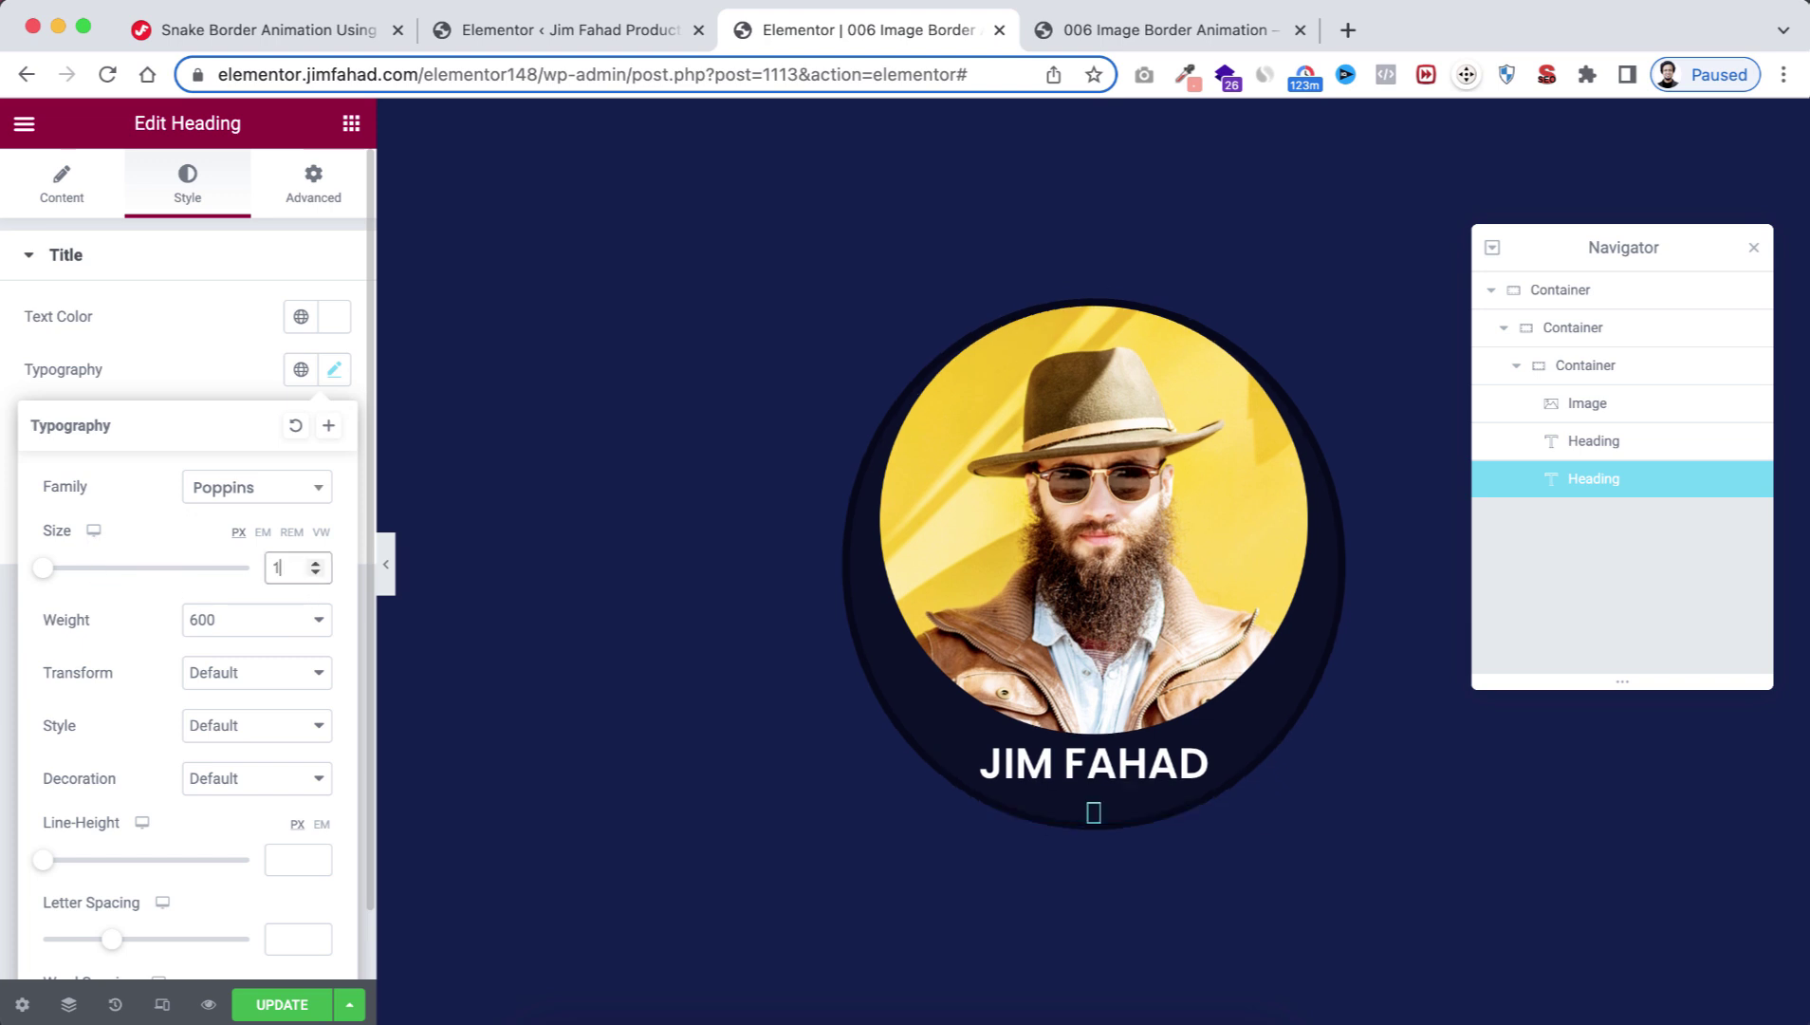
left_click(232, 631)
left_click(226, 559)
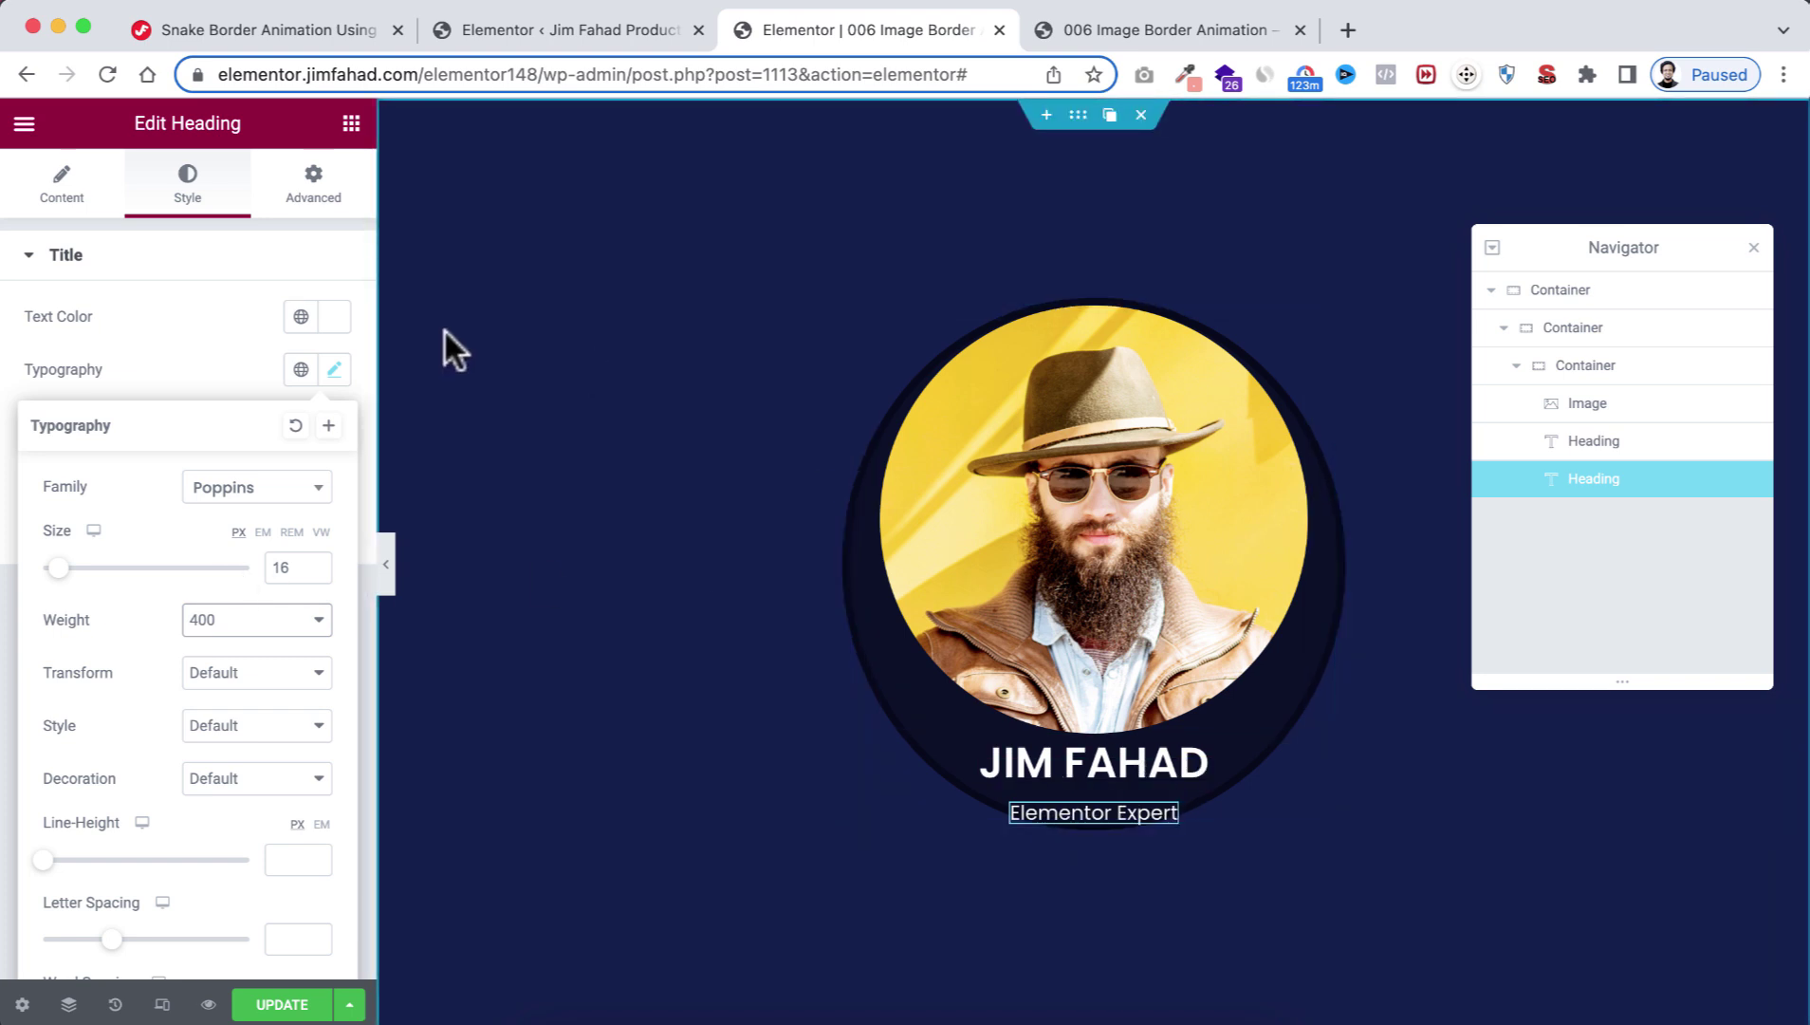
left_click(350, 123)
left_click_drag(271, 656, 1090, 796)
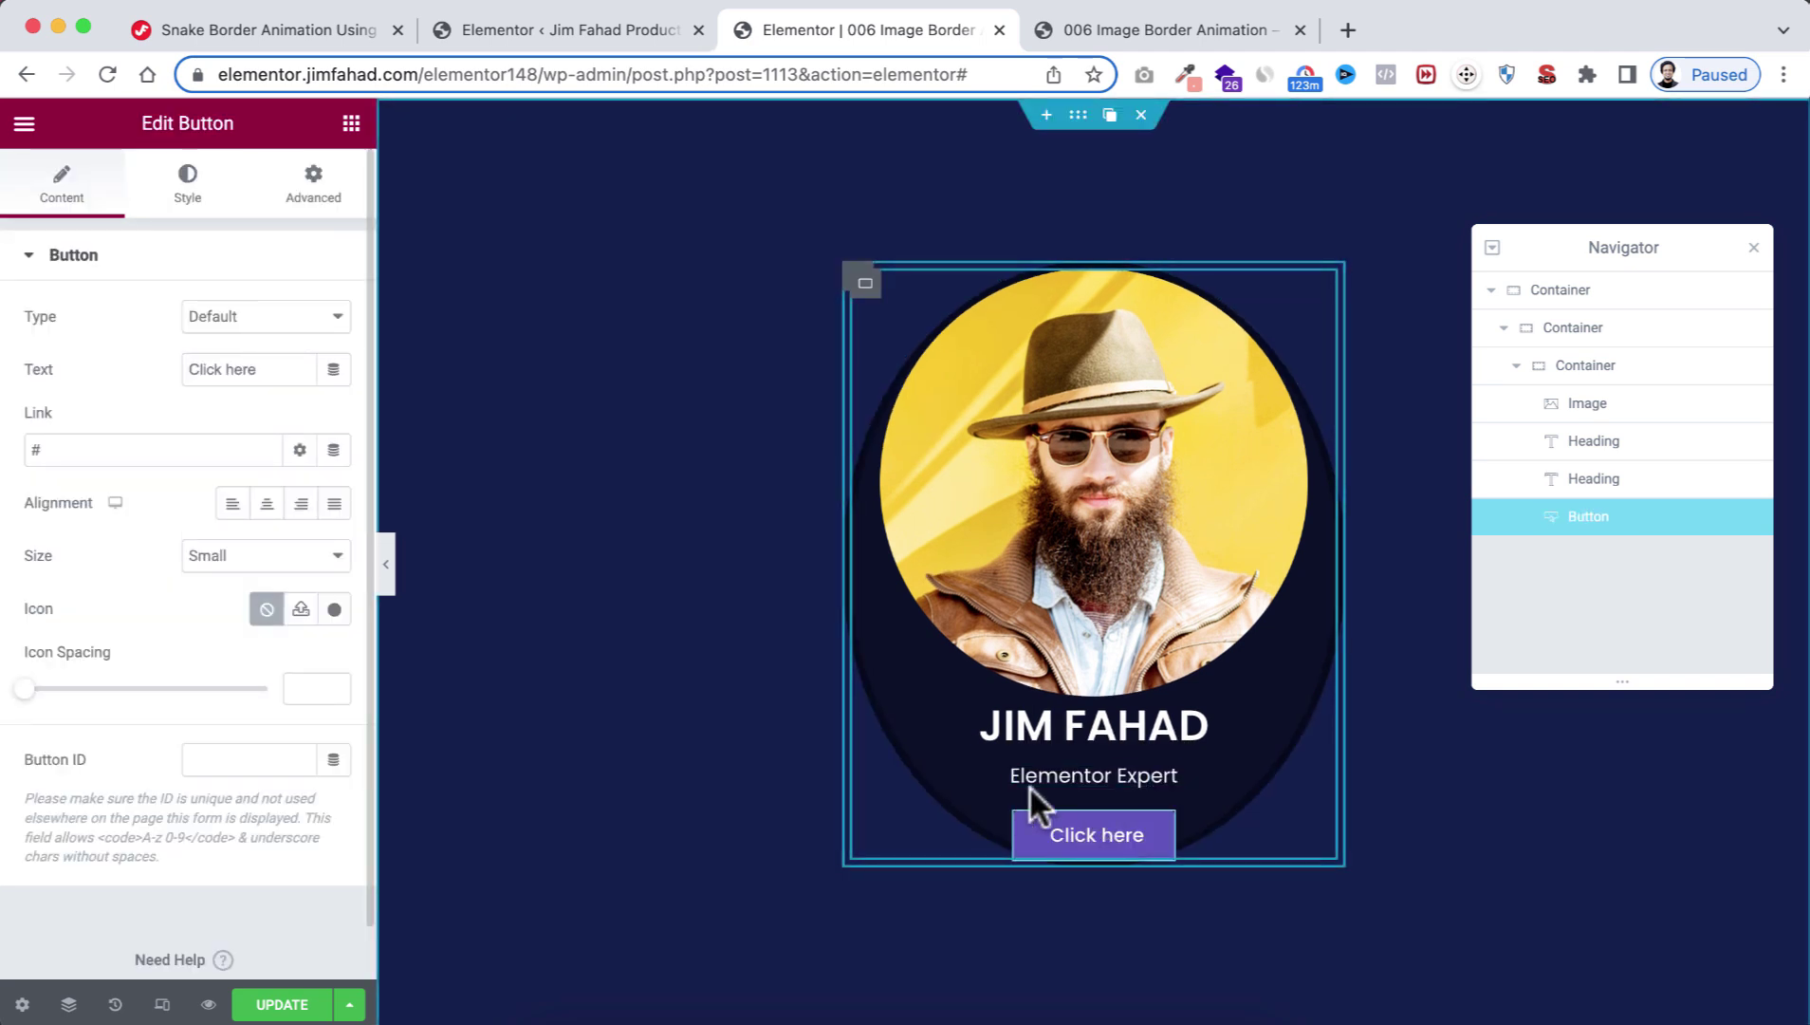
Step: Relabel the button 'CONTACT NOW' and make its text black
left_click(268, 372)
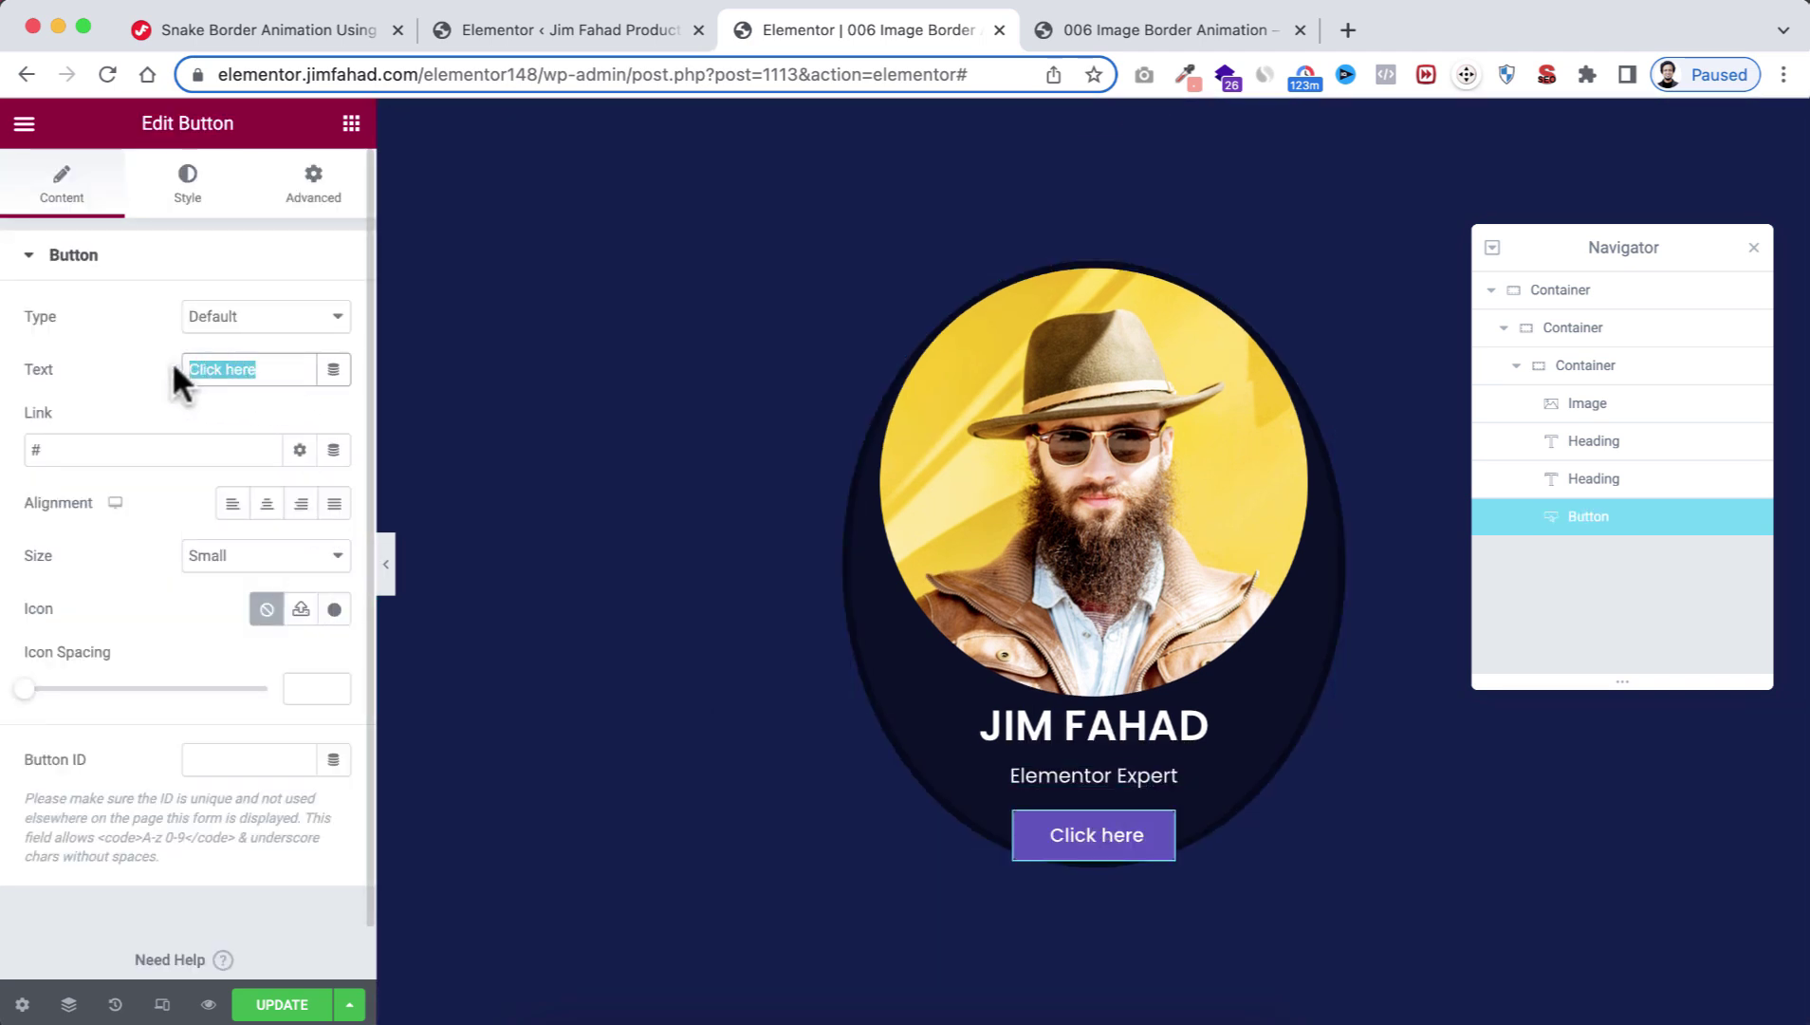
type("CO")
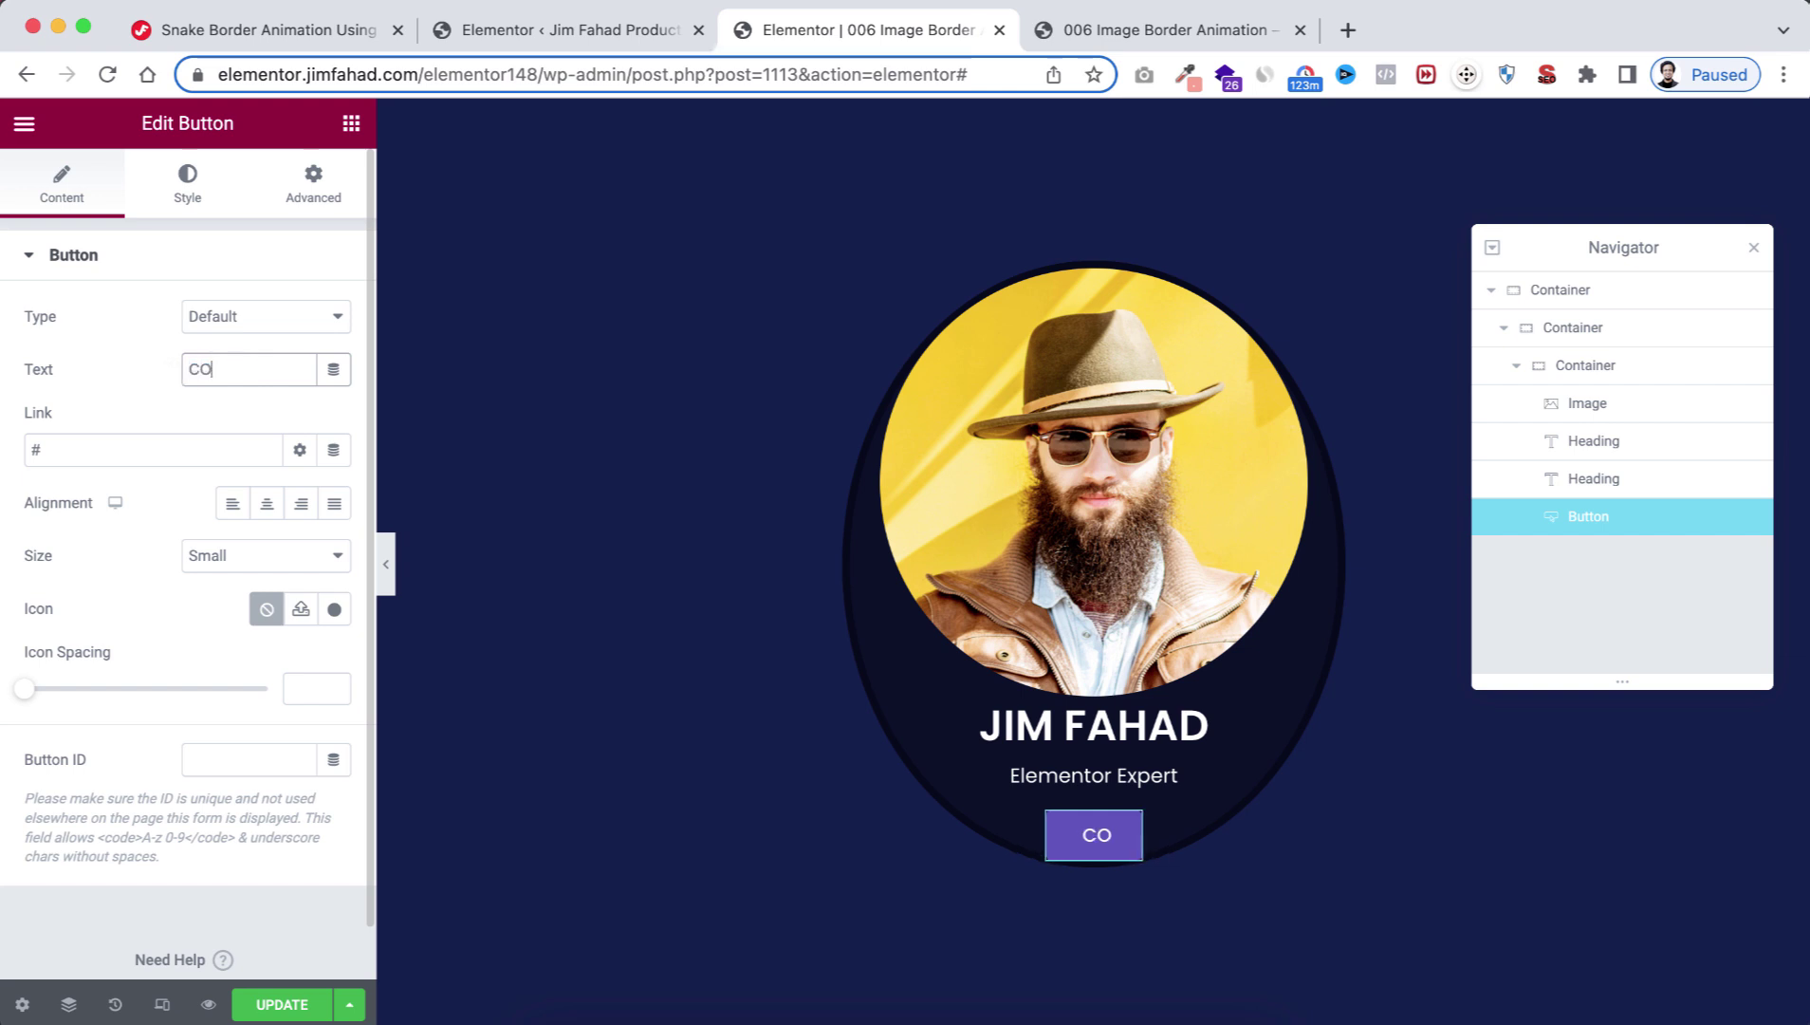
type("NTACT NOW")
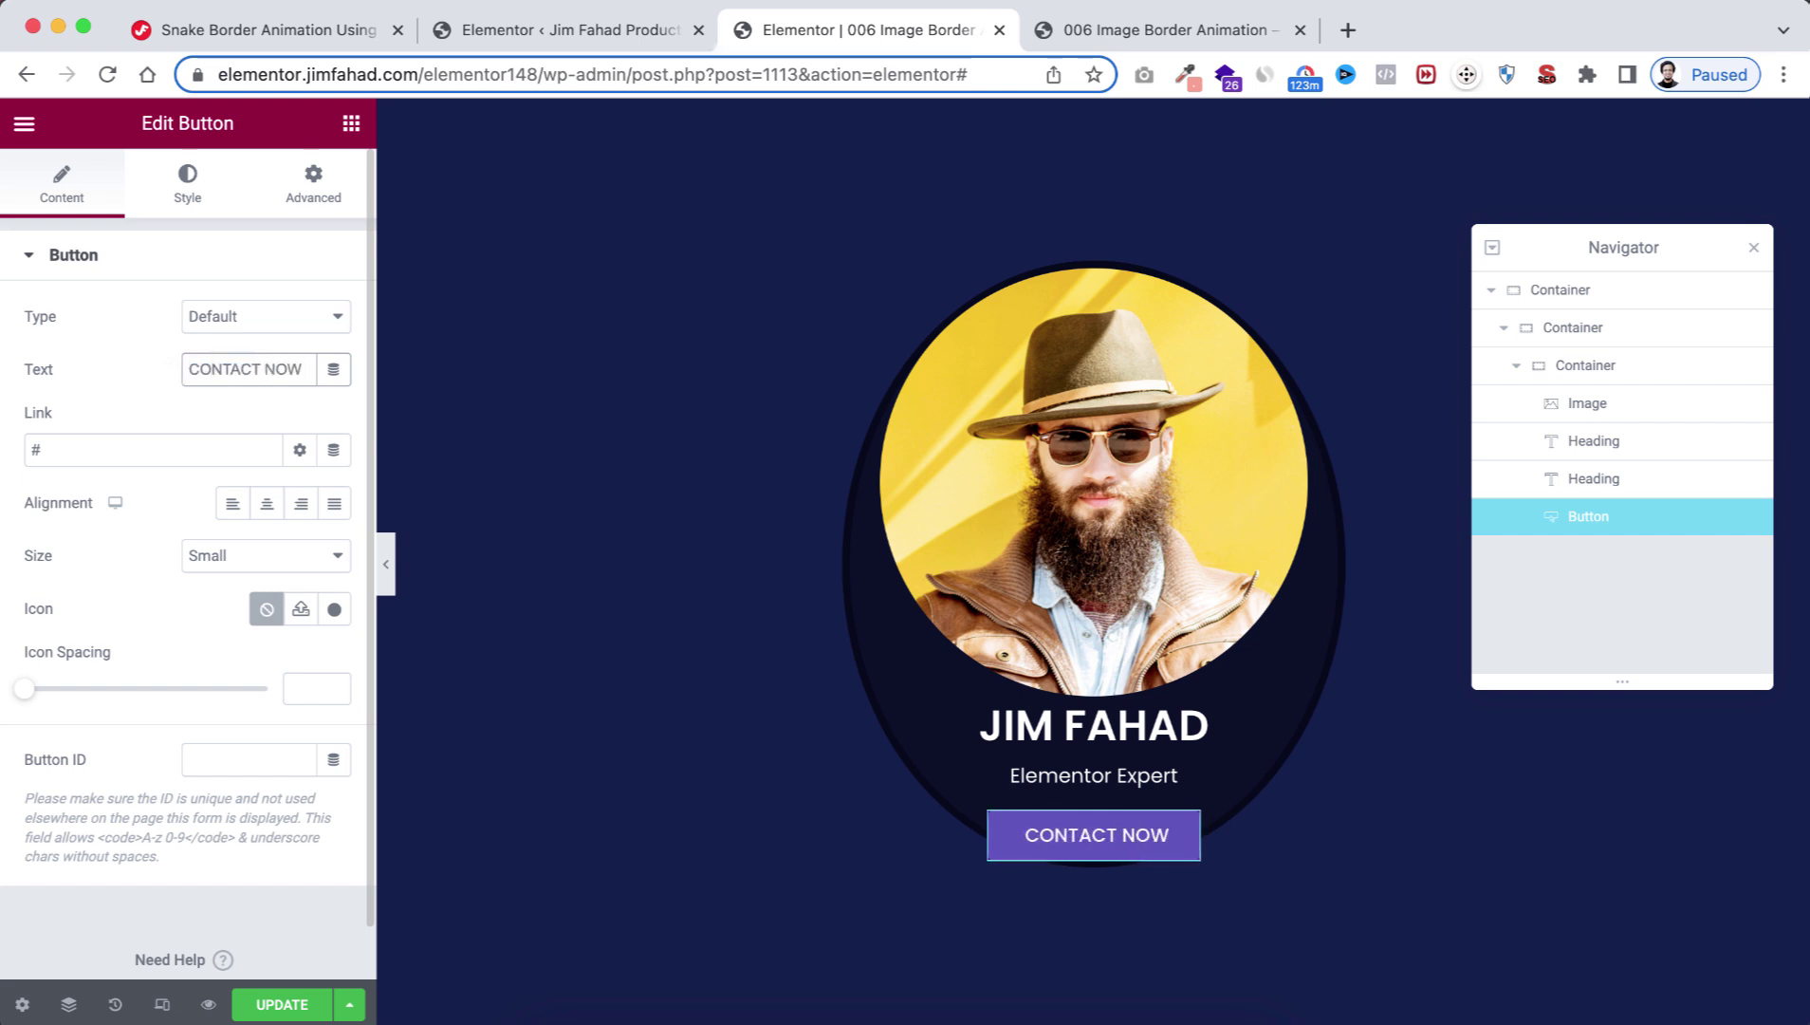
left_click(200, 172)
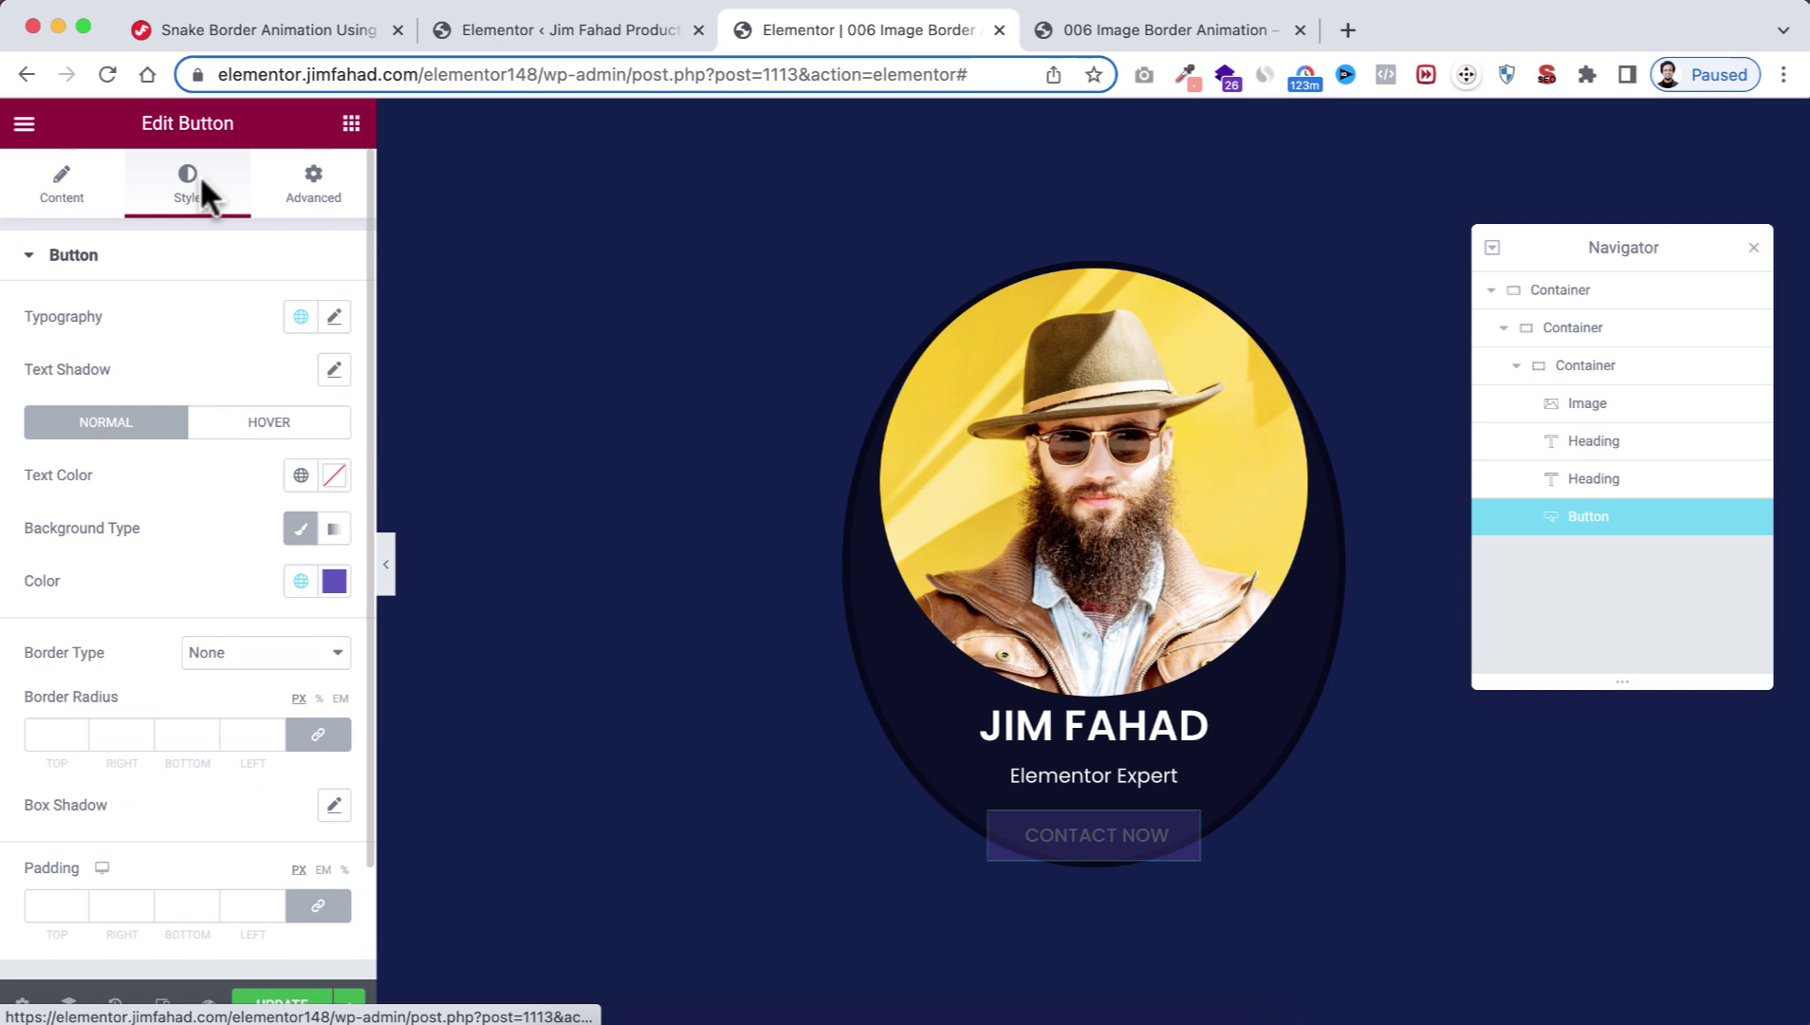
left_click(334, 474)
left_click(160, 778)
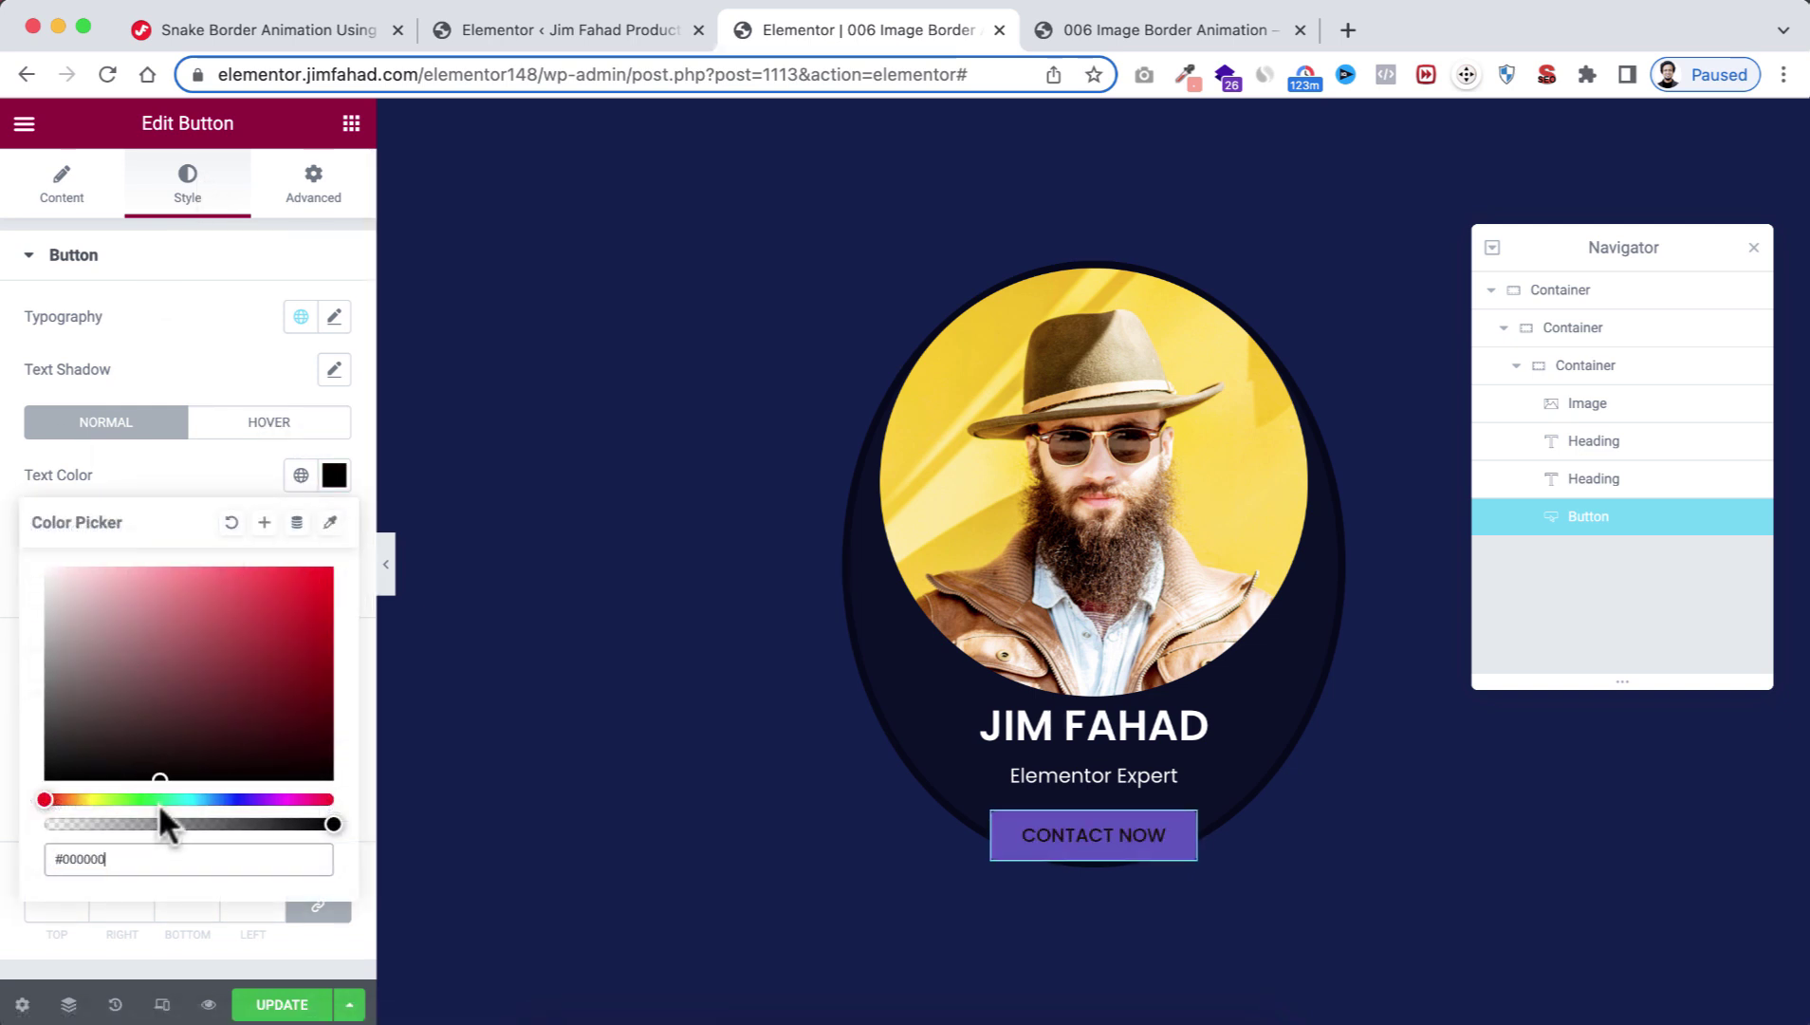
Step: Give the button a white background and a 16 px border radius
left_click(157, 465)
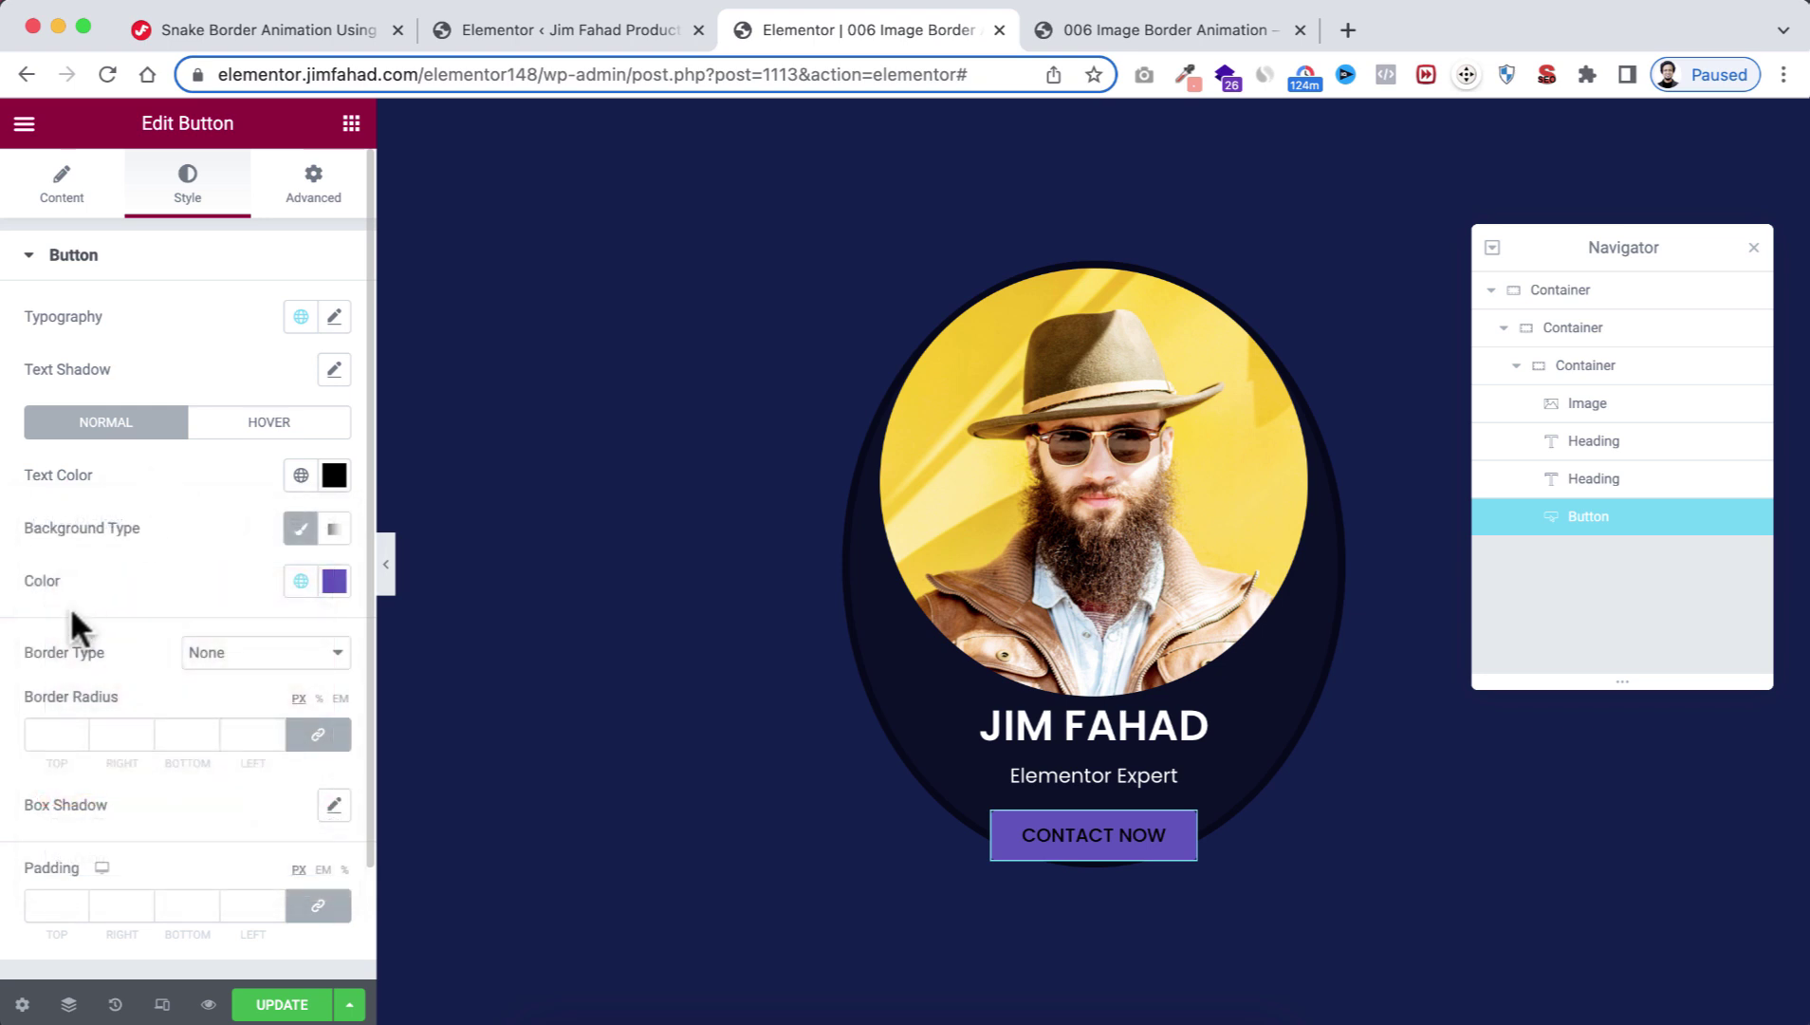
left_click(334, 581)
left_click_drag(181, 718, 8, 665)
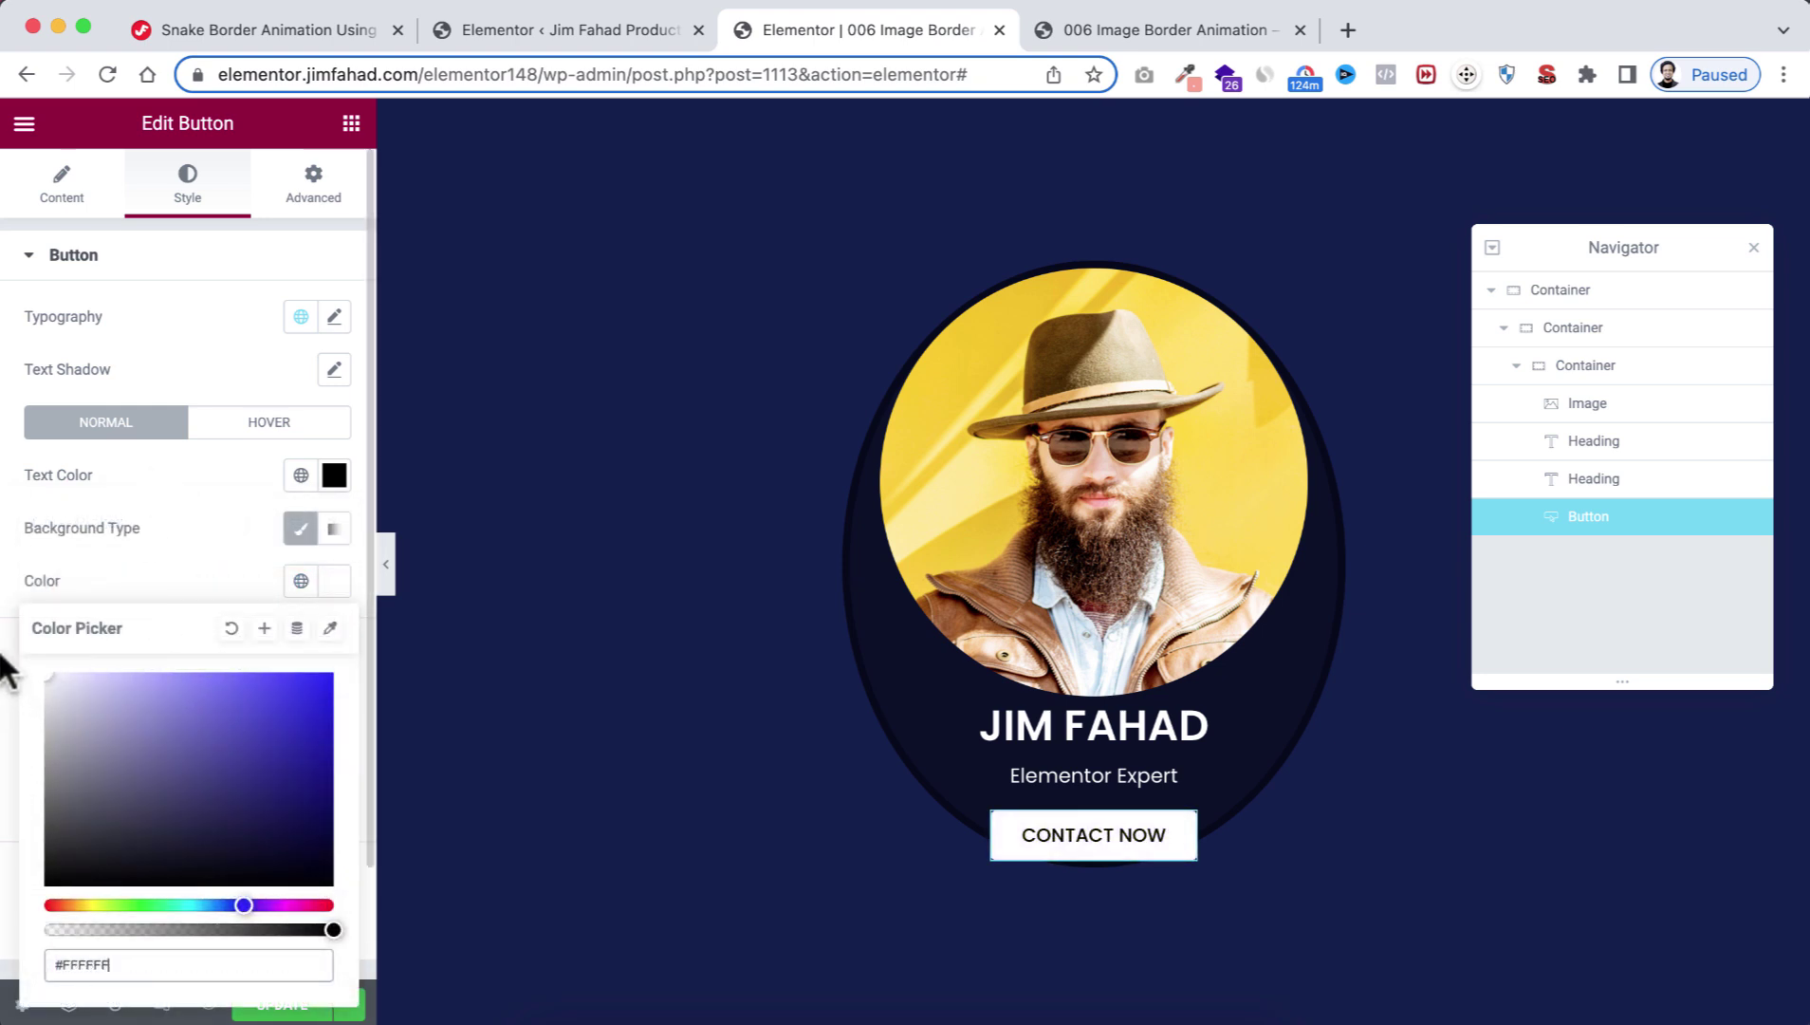
left_click(127, 557)
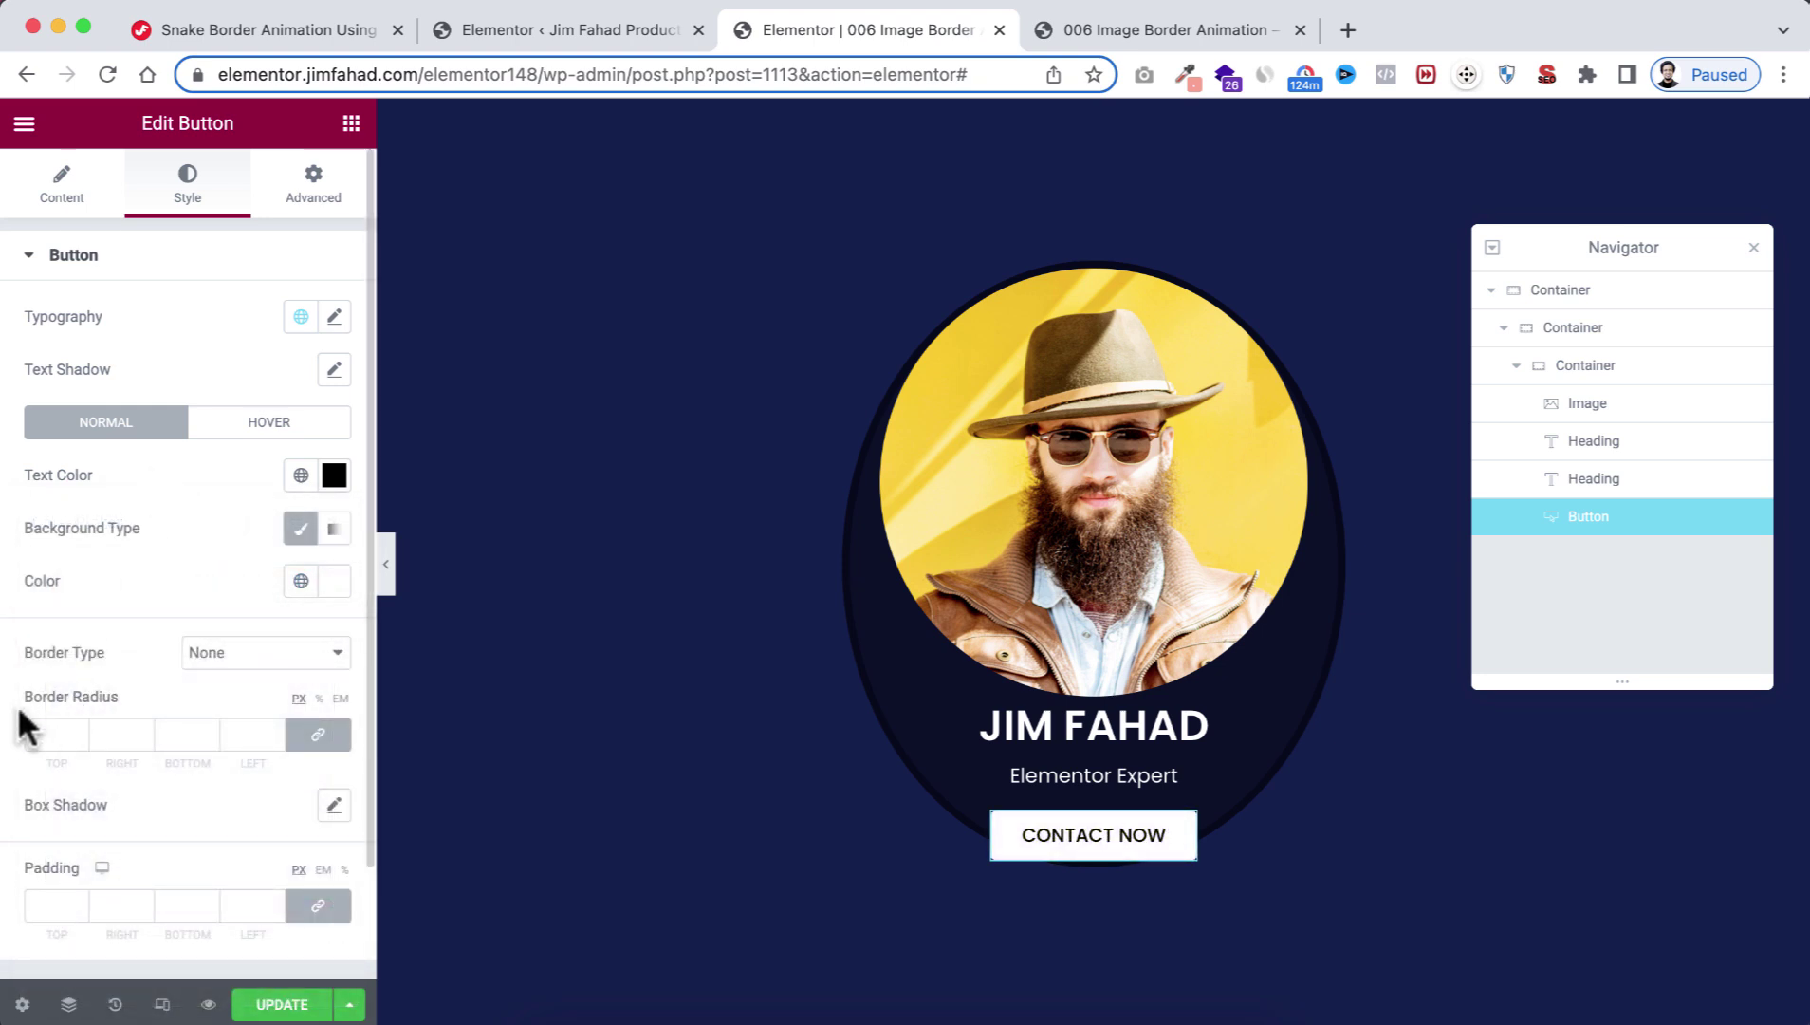
left_click(55, 731)
type("16")
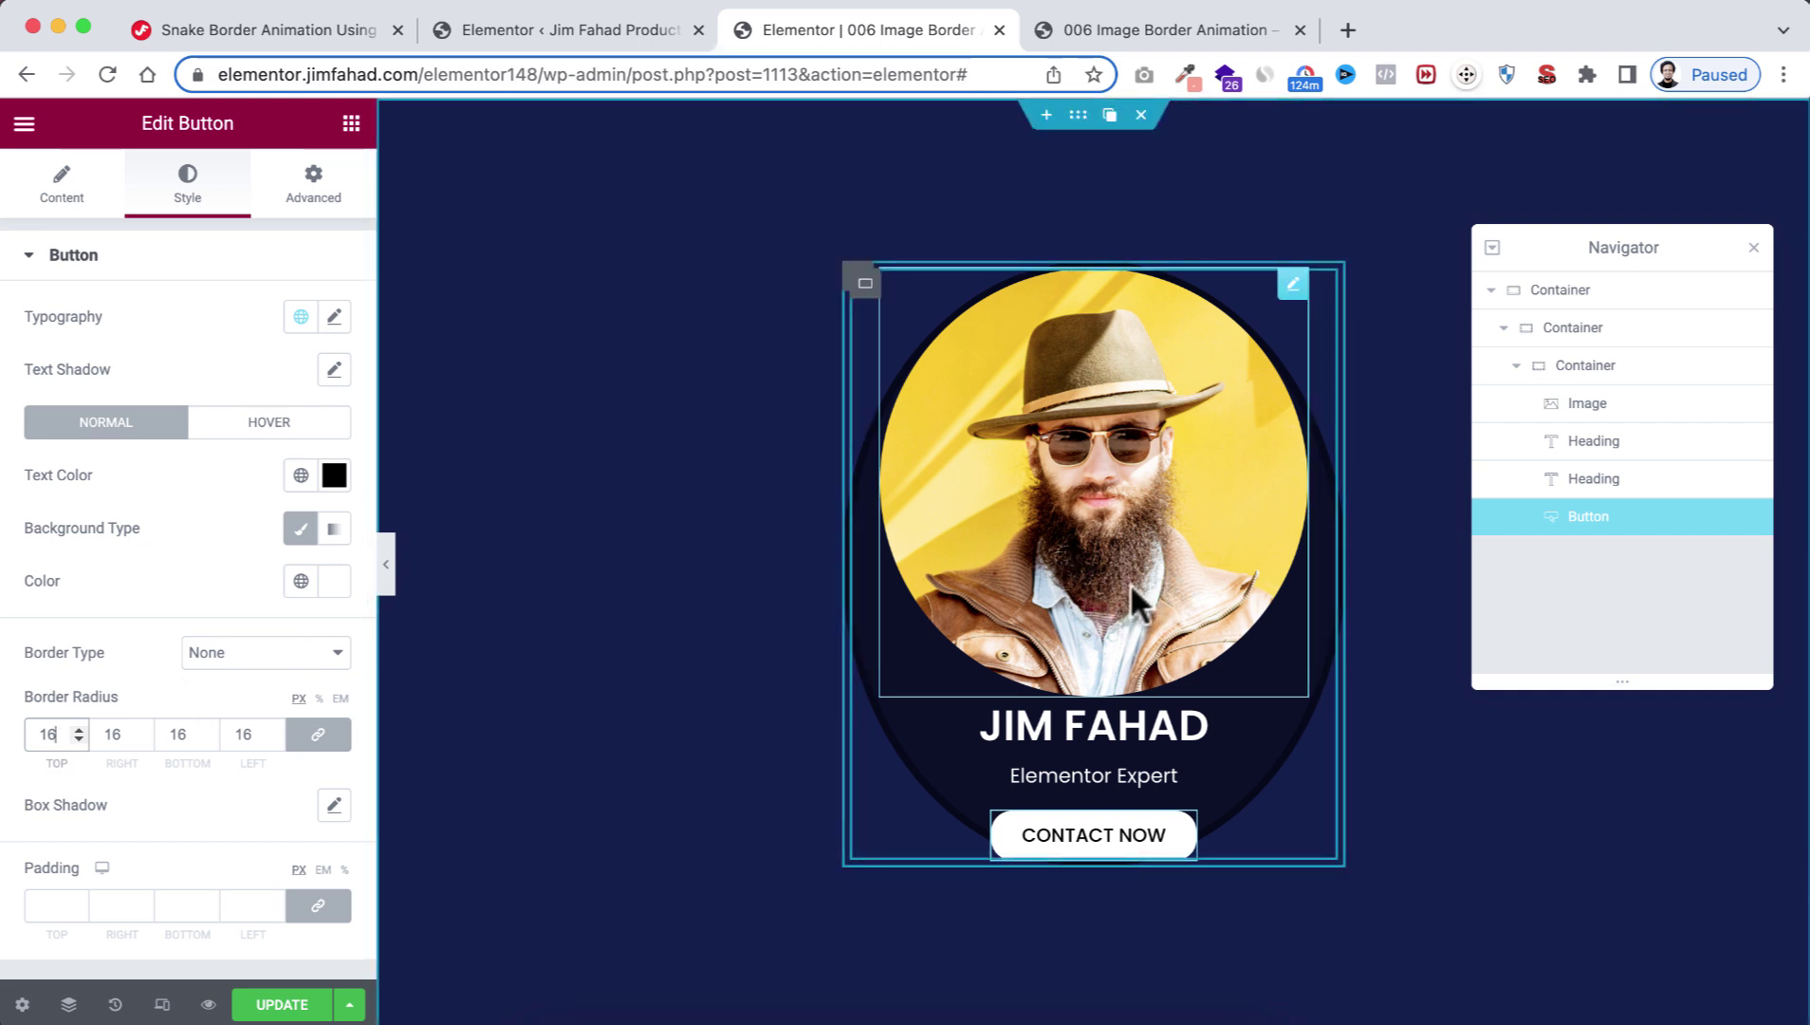
Step: Set the portrait image's Position to Absolute in its Advanced layout settings
left_click(1111, 517)
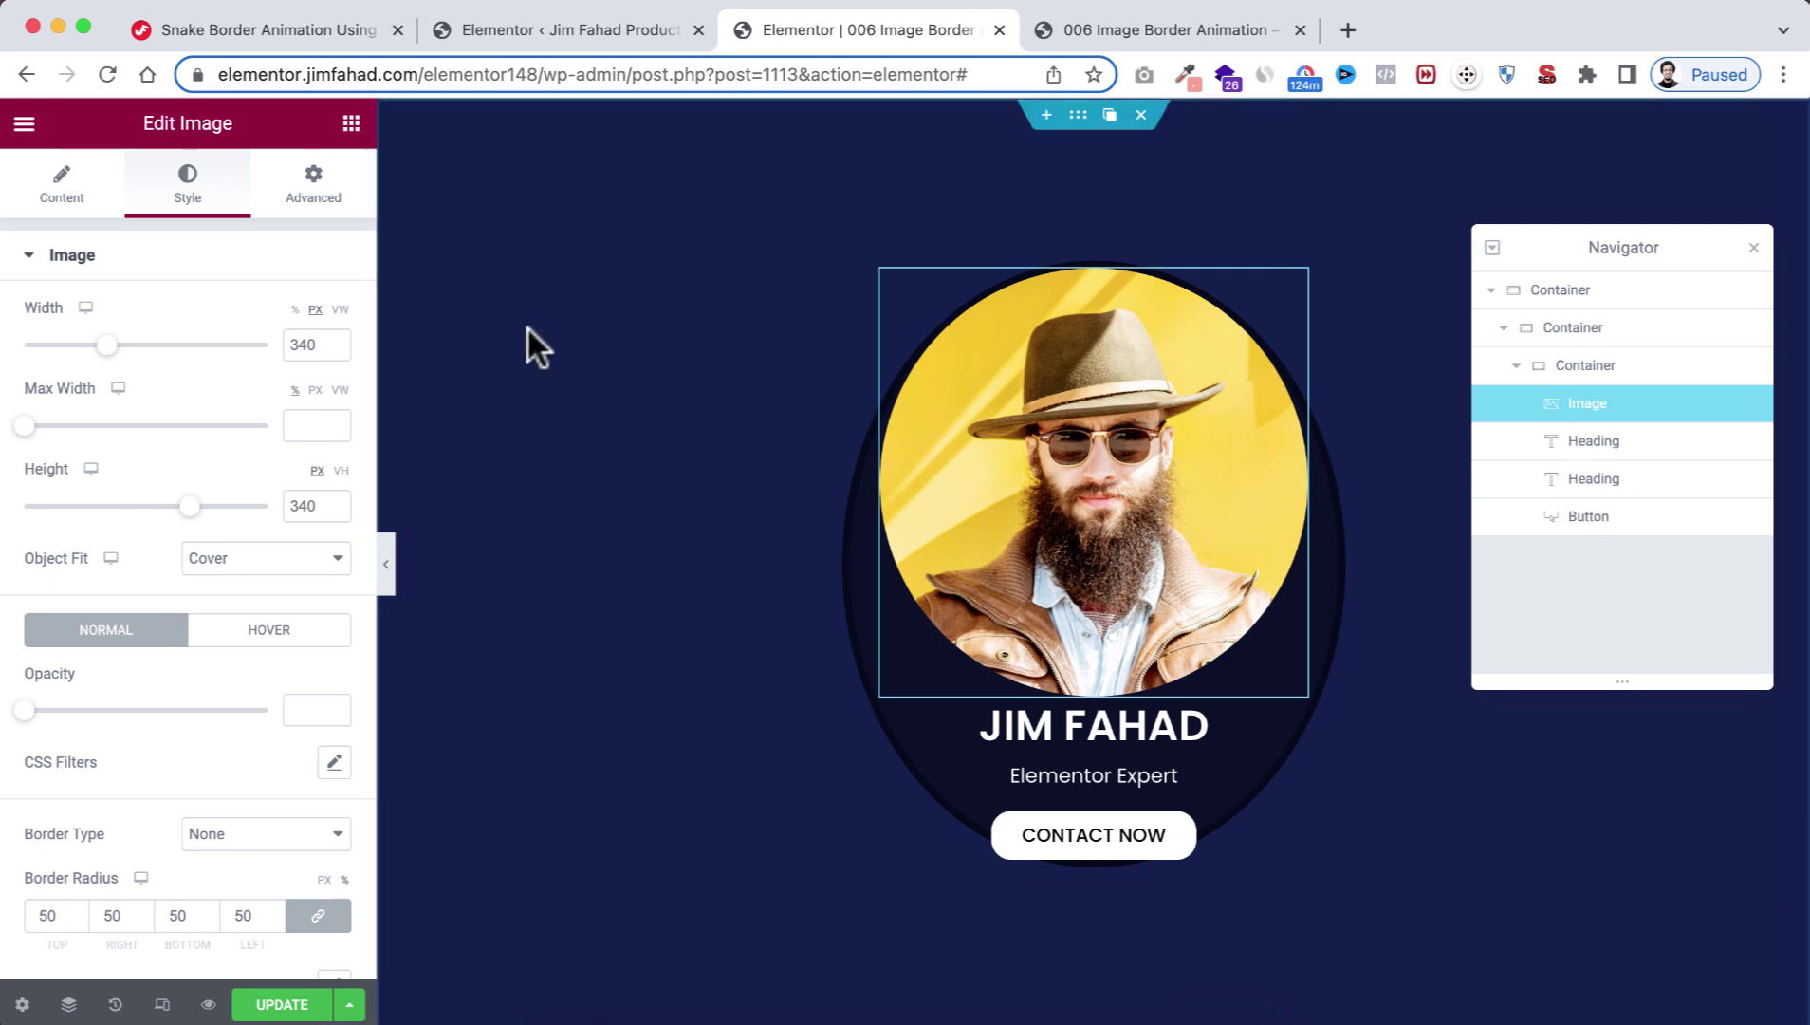
left_click(318, 178)
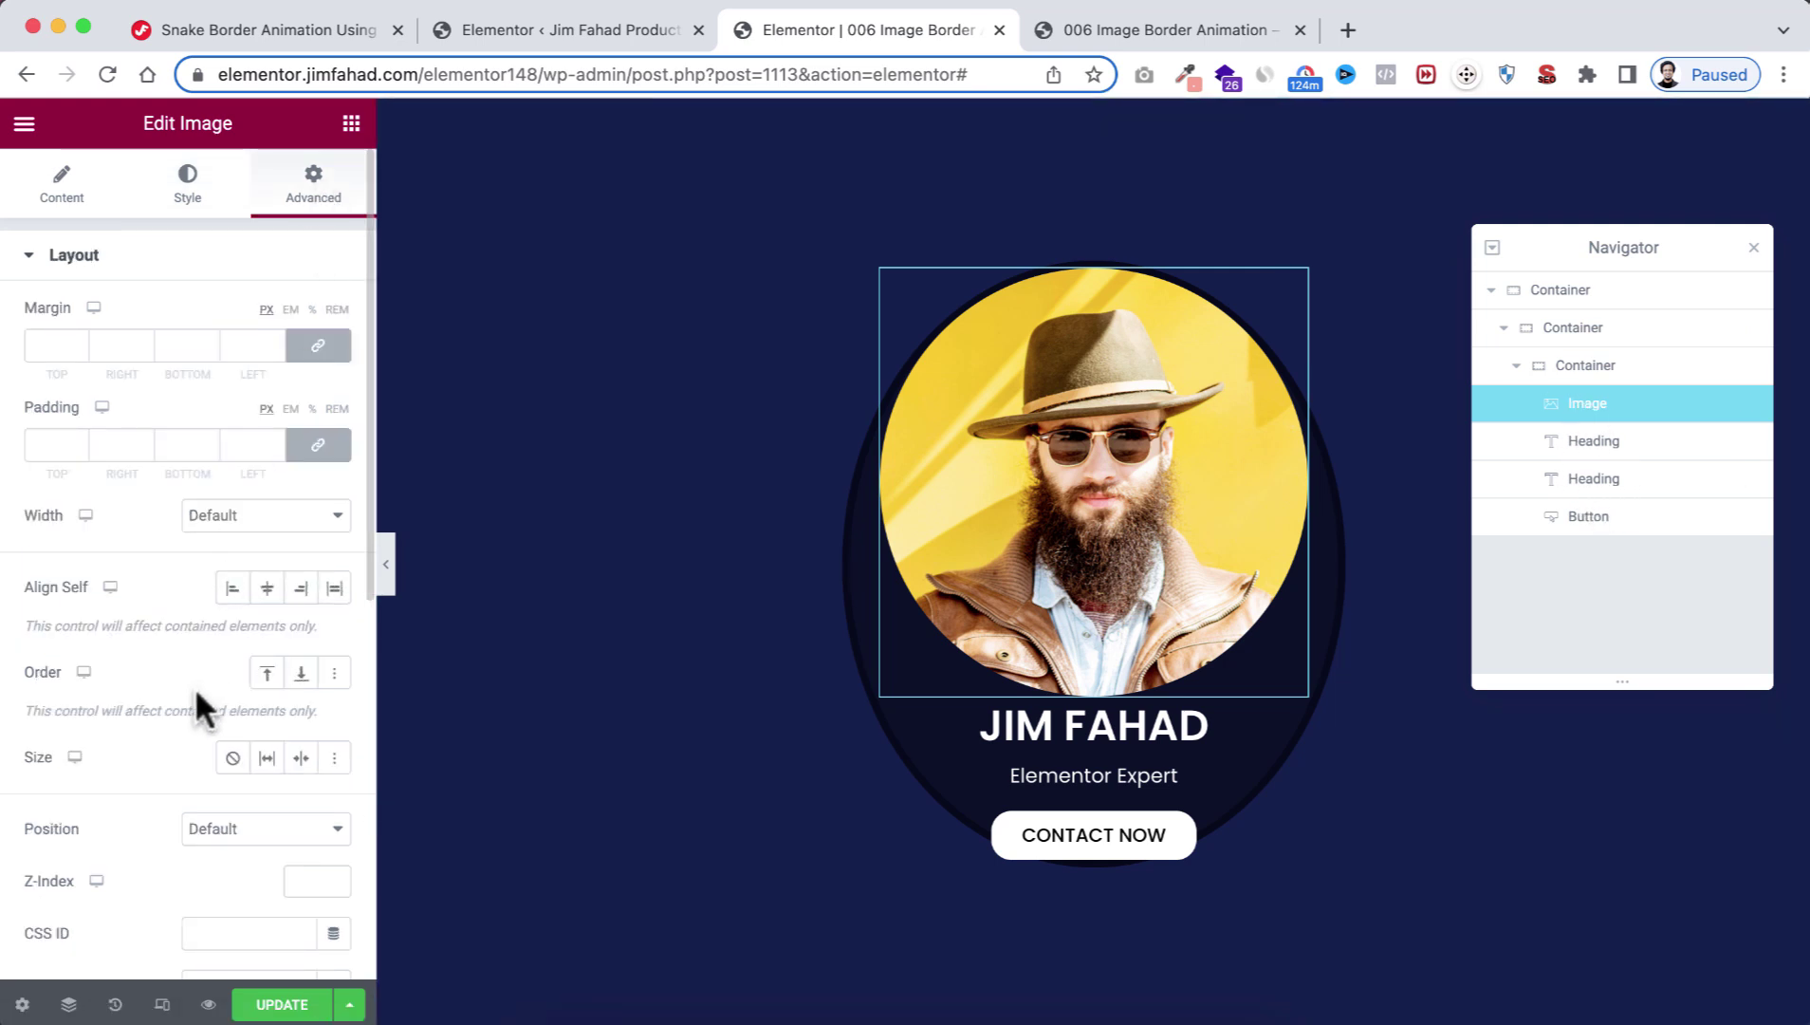
scroll(195, 689, "down", 5)
left_click(227, 617)
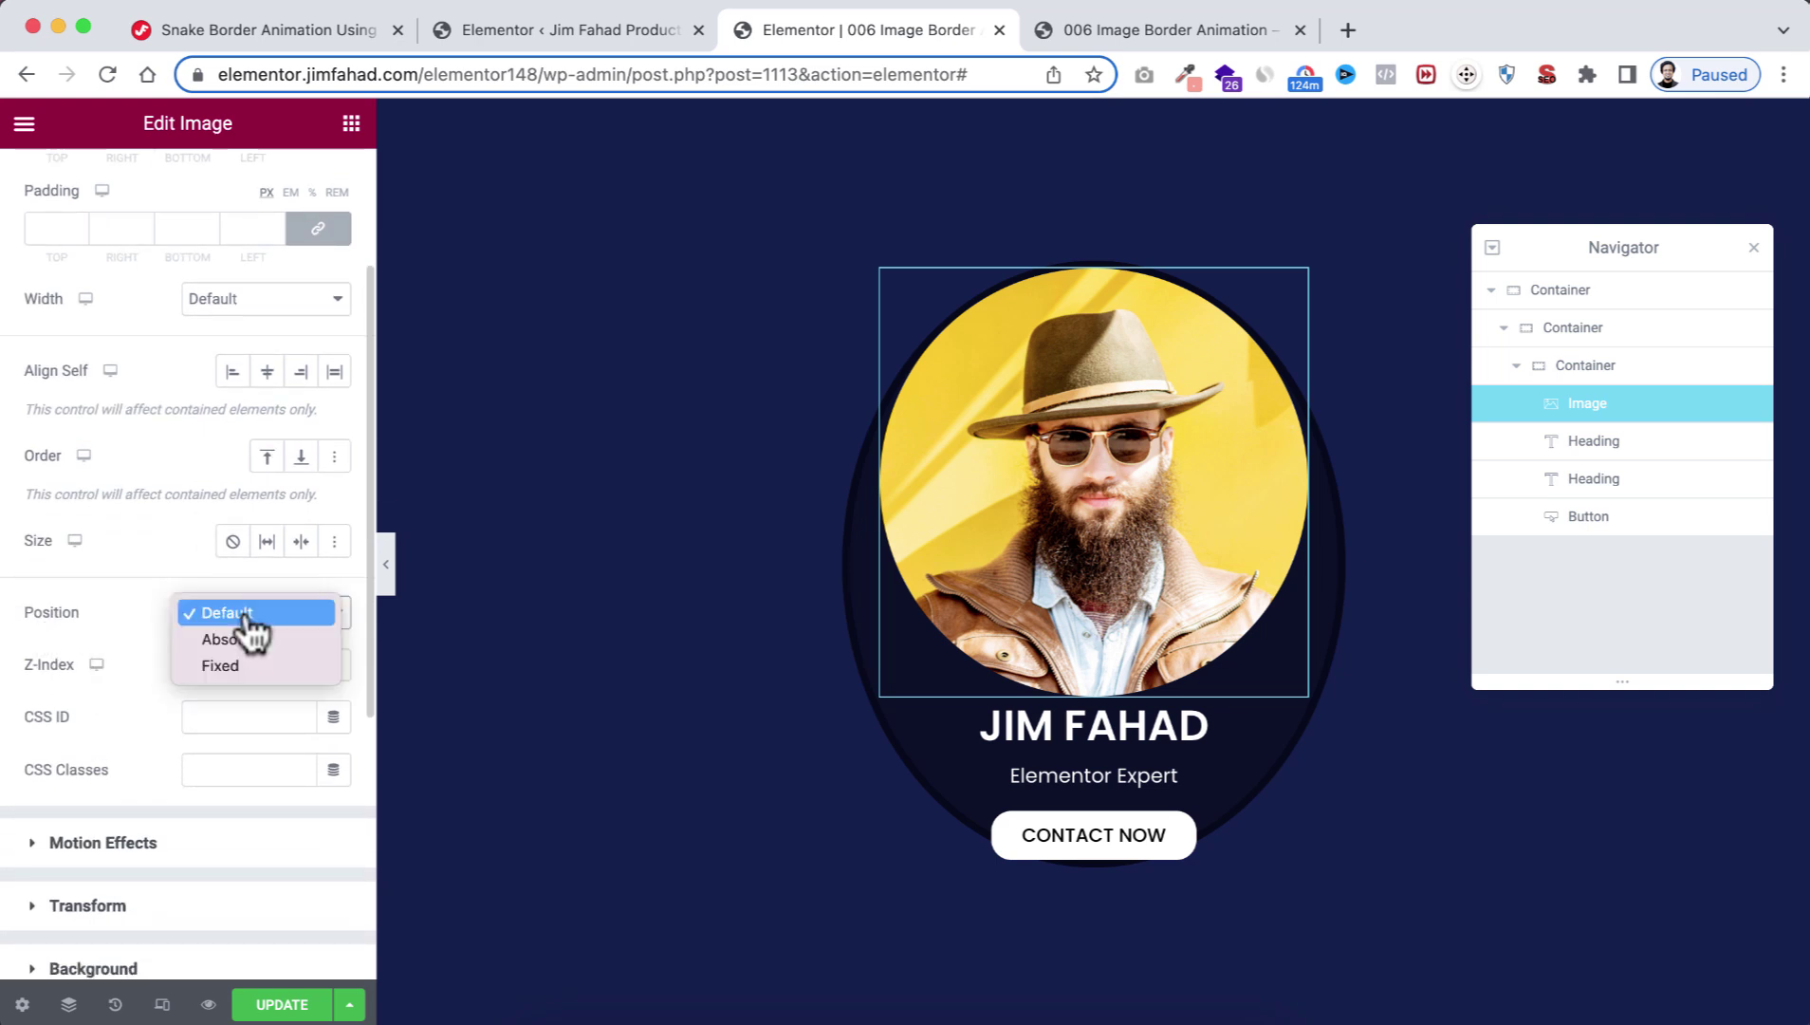
left_click(249, 654)
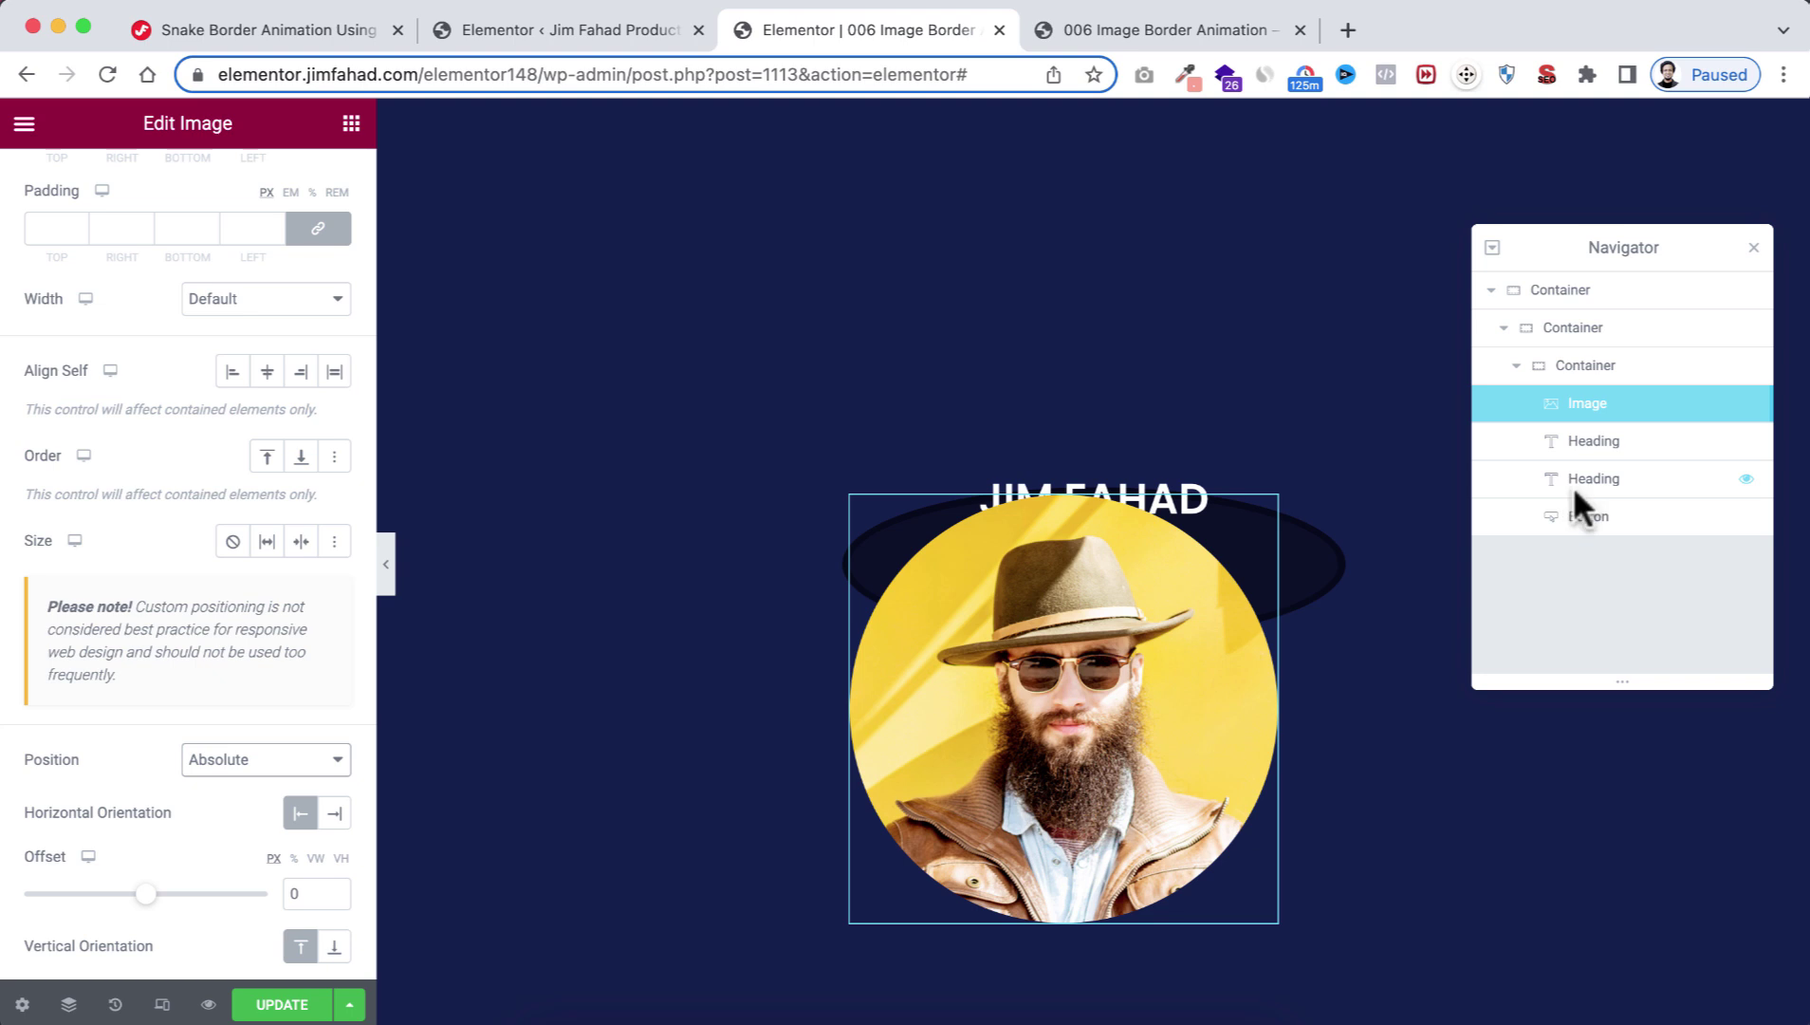
Step: Give the inner card container the CSS class content-section and a Z-index of 2
left_click(1586, 360)
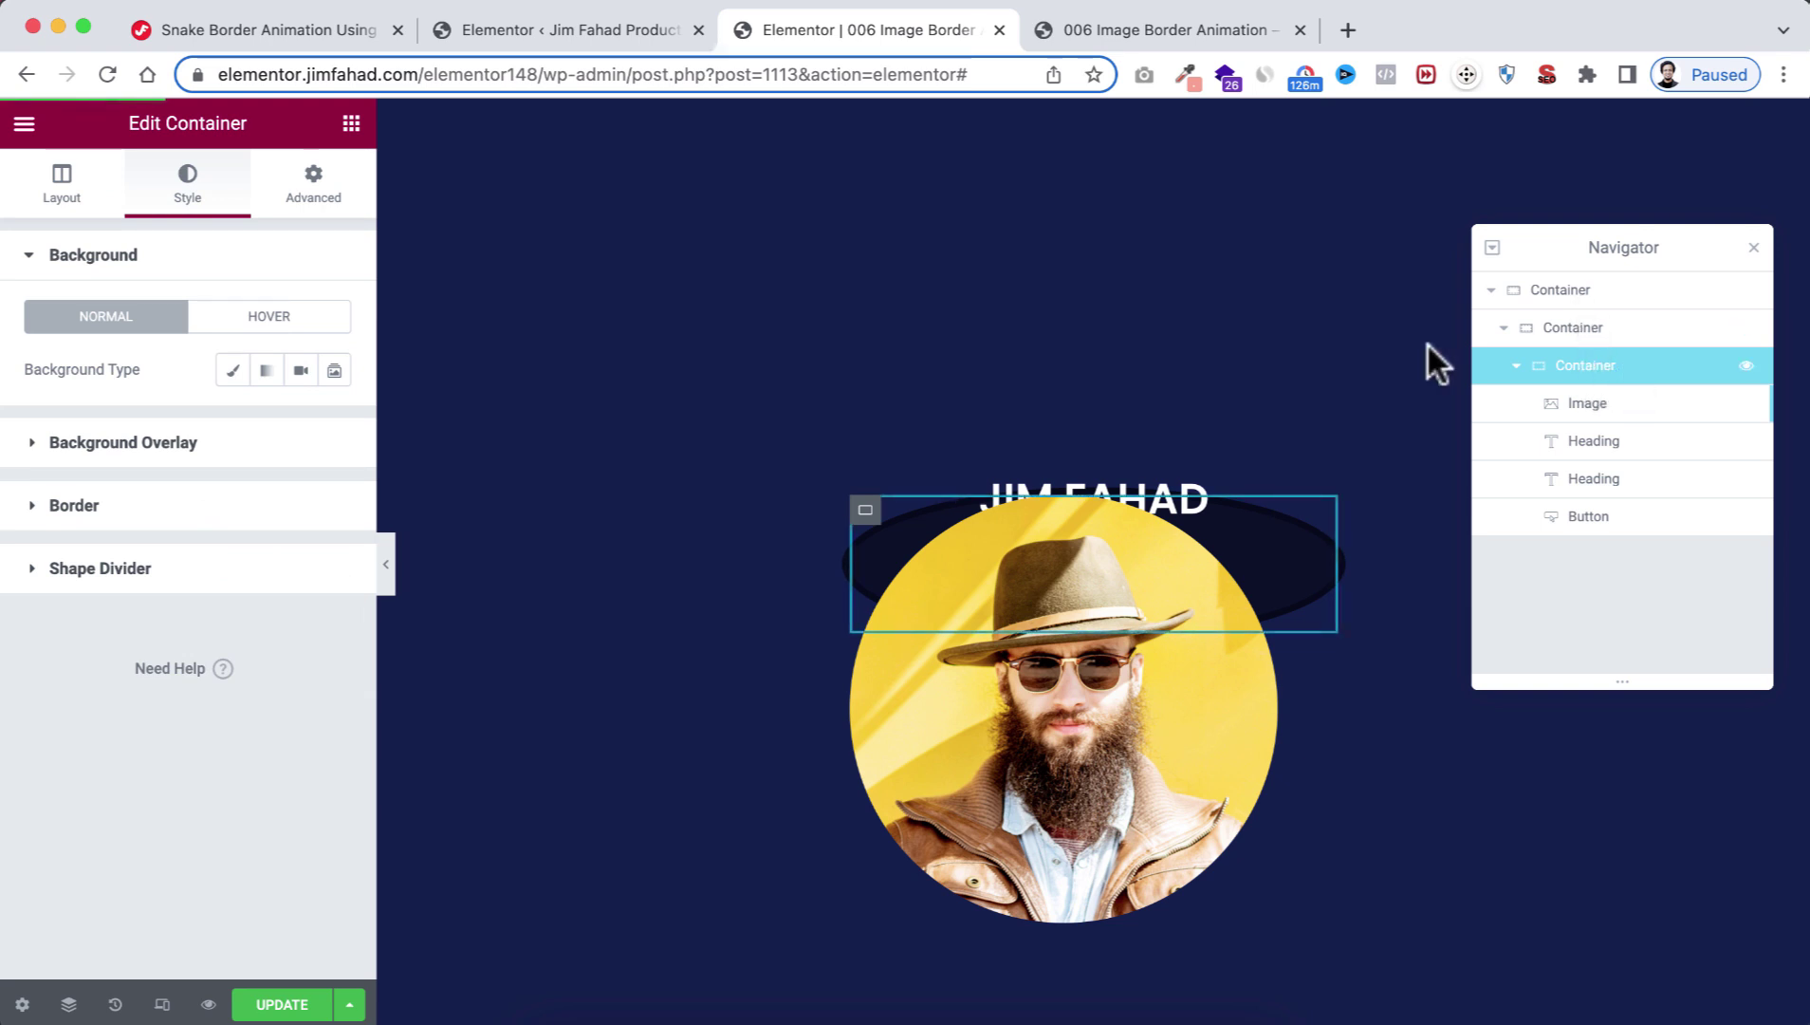
left_click(318, 190)
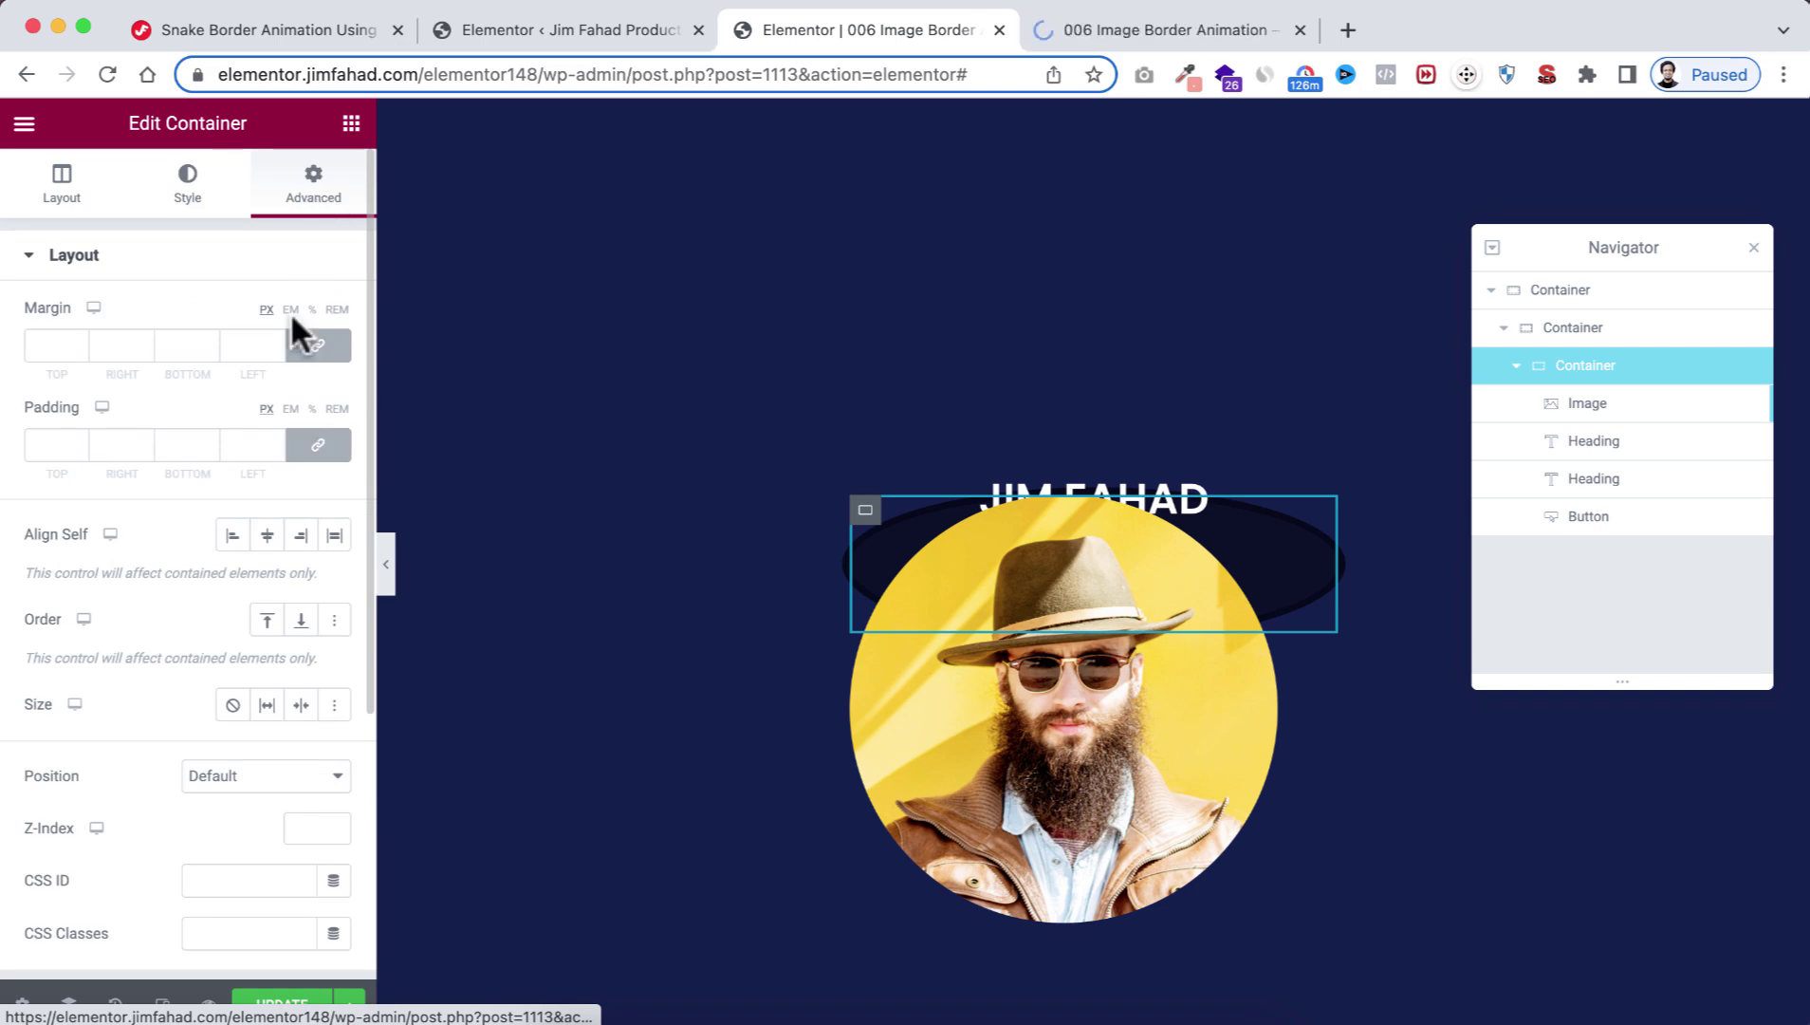
scroll(228, 631, "down", 3)
scroll(225, 626, "down", 1)
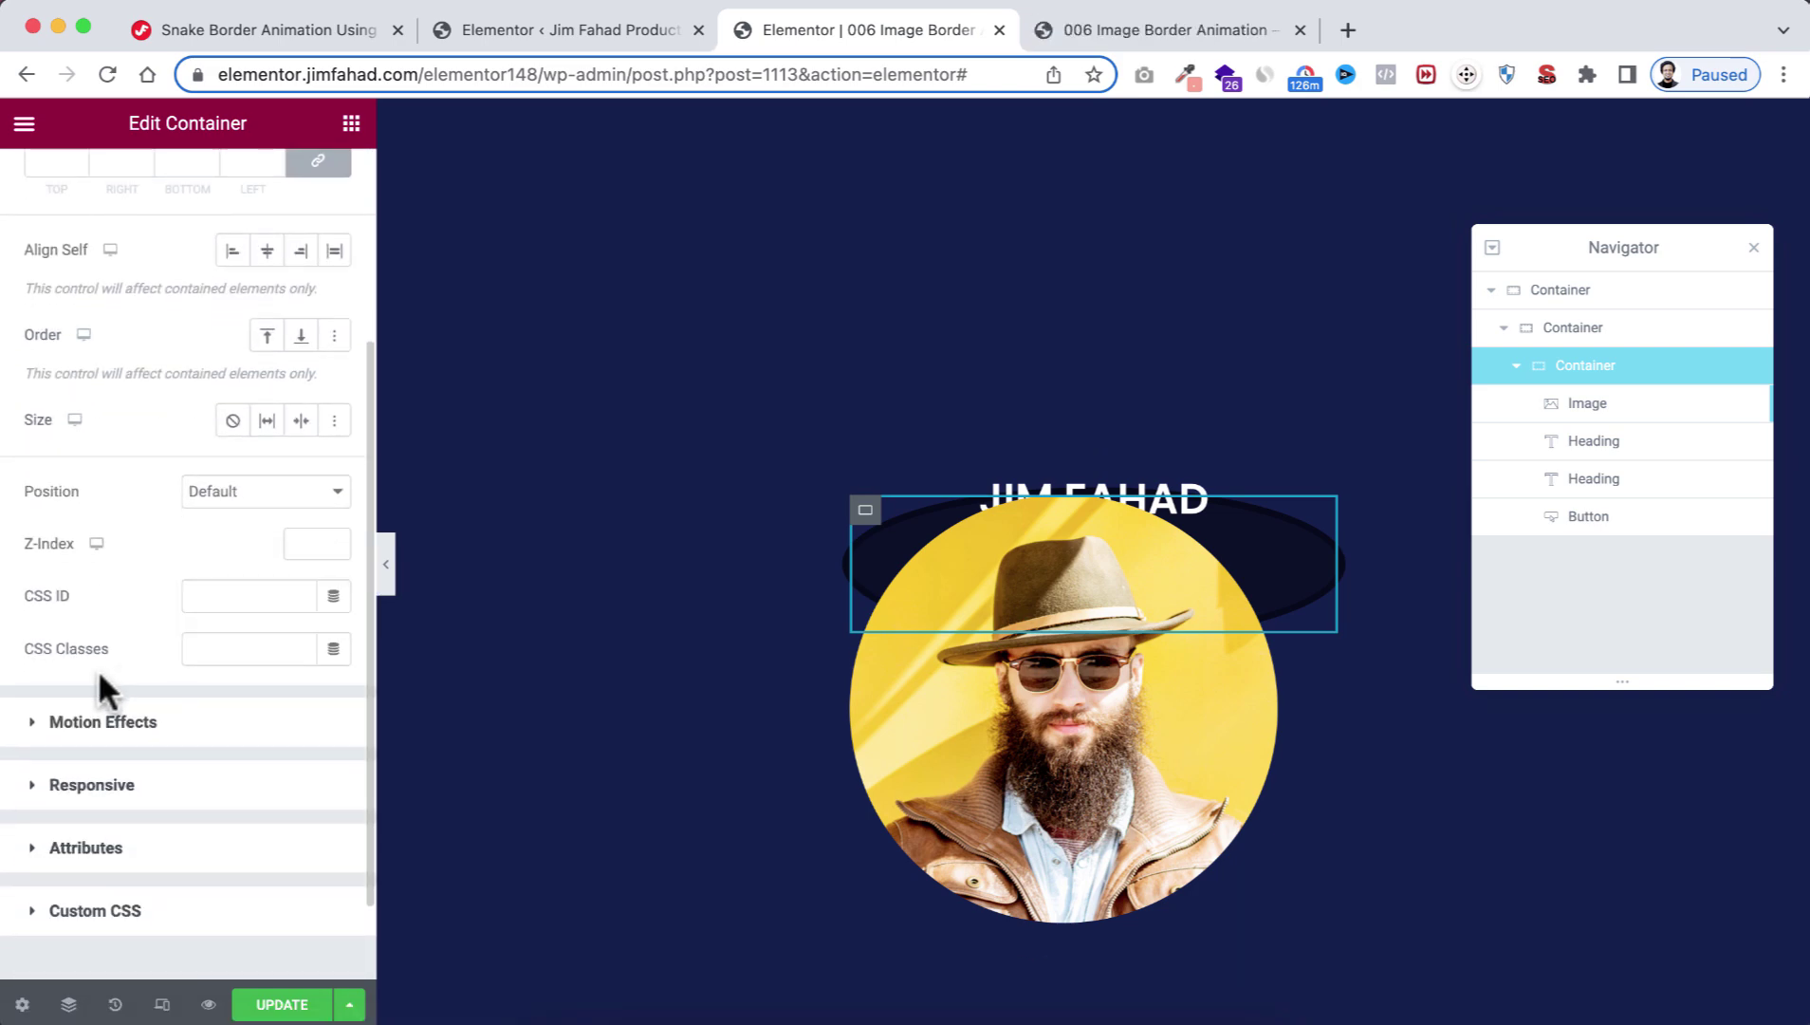
left_click(215, 646)
type("con")
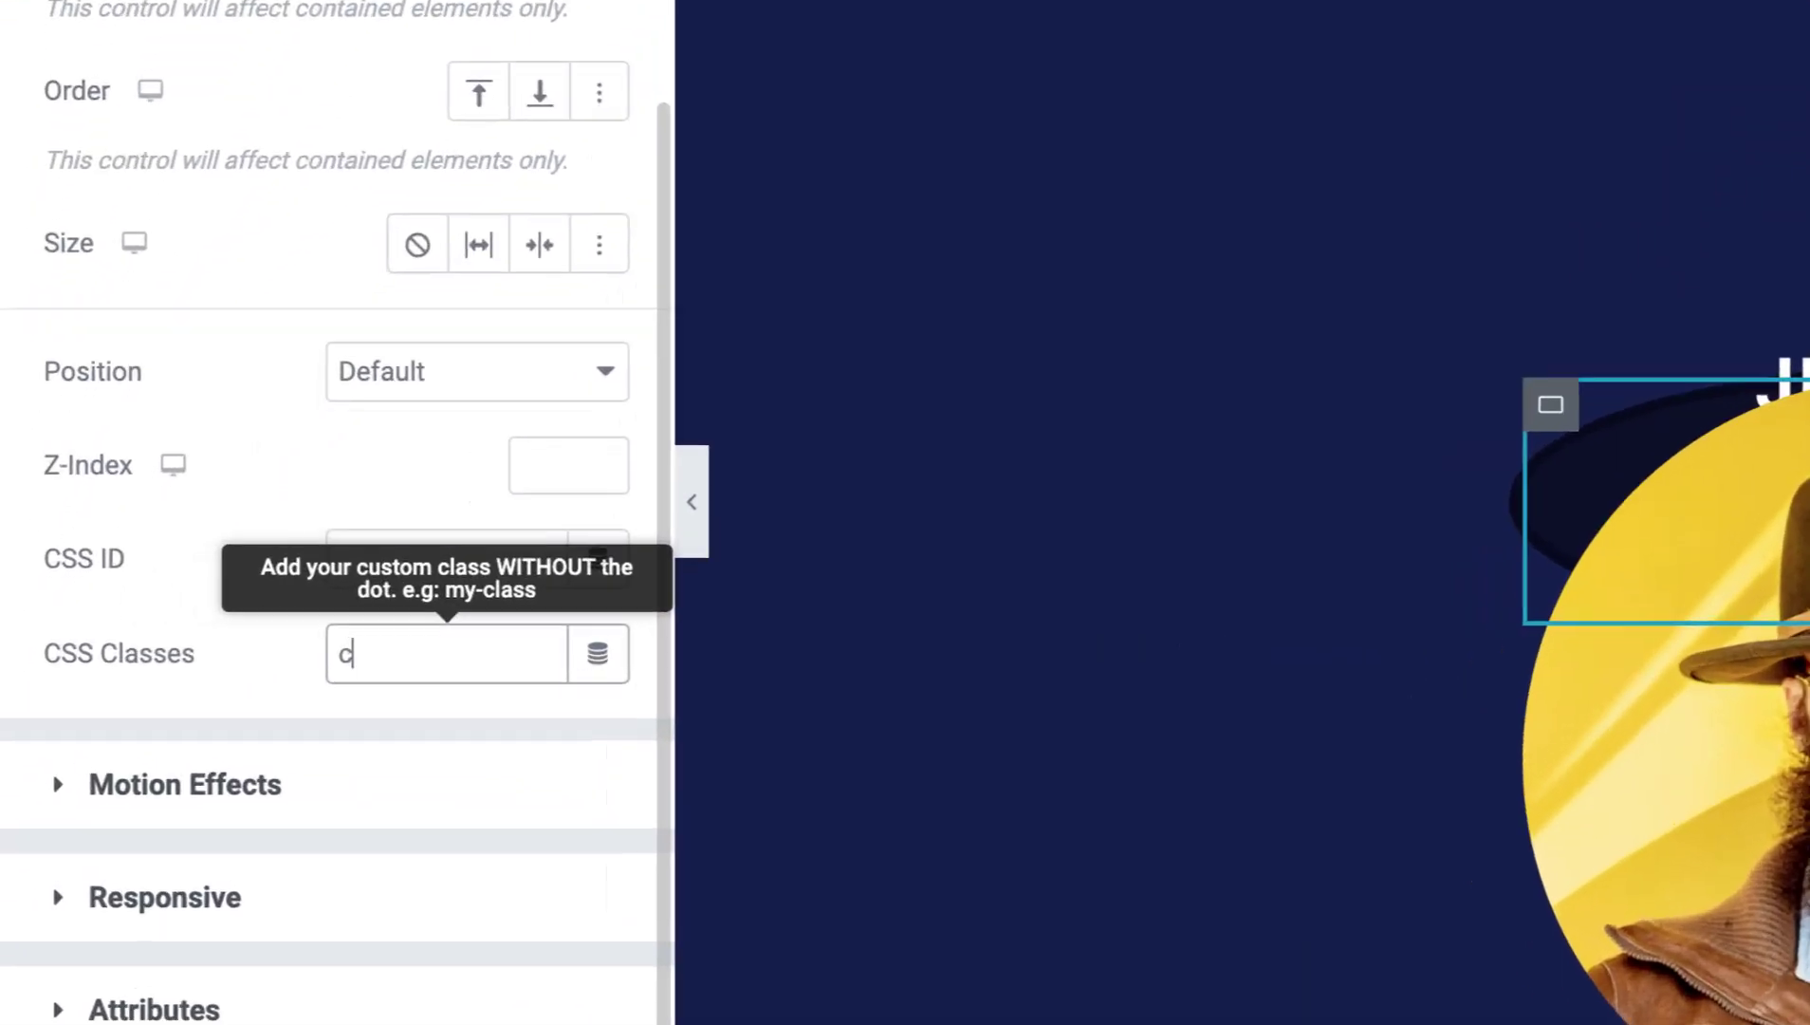
type("tent-section")
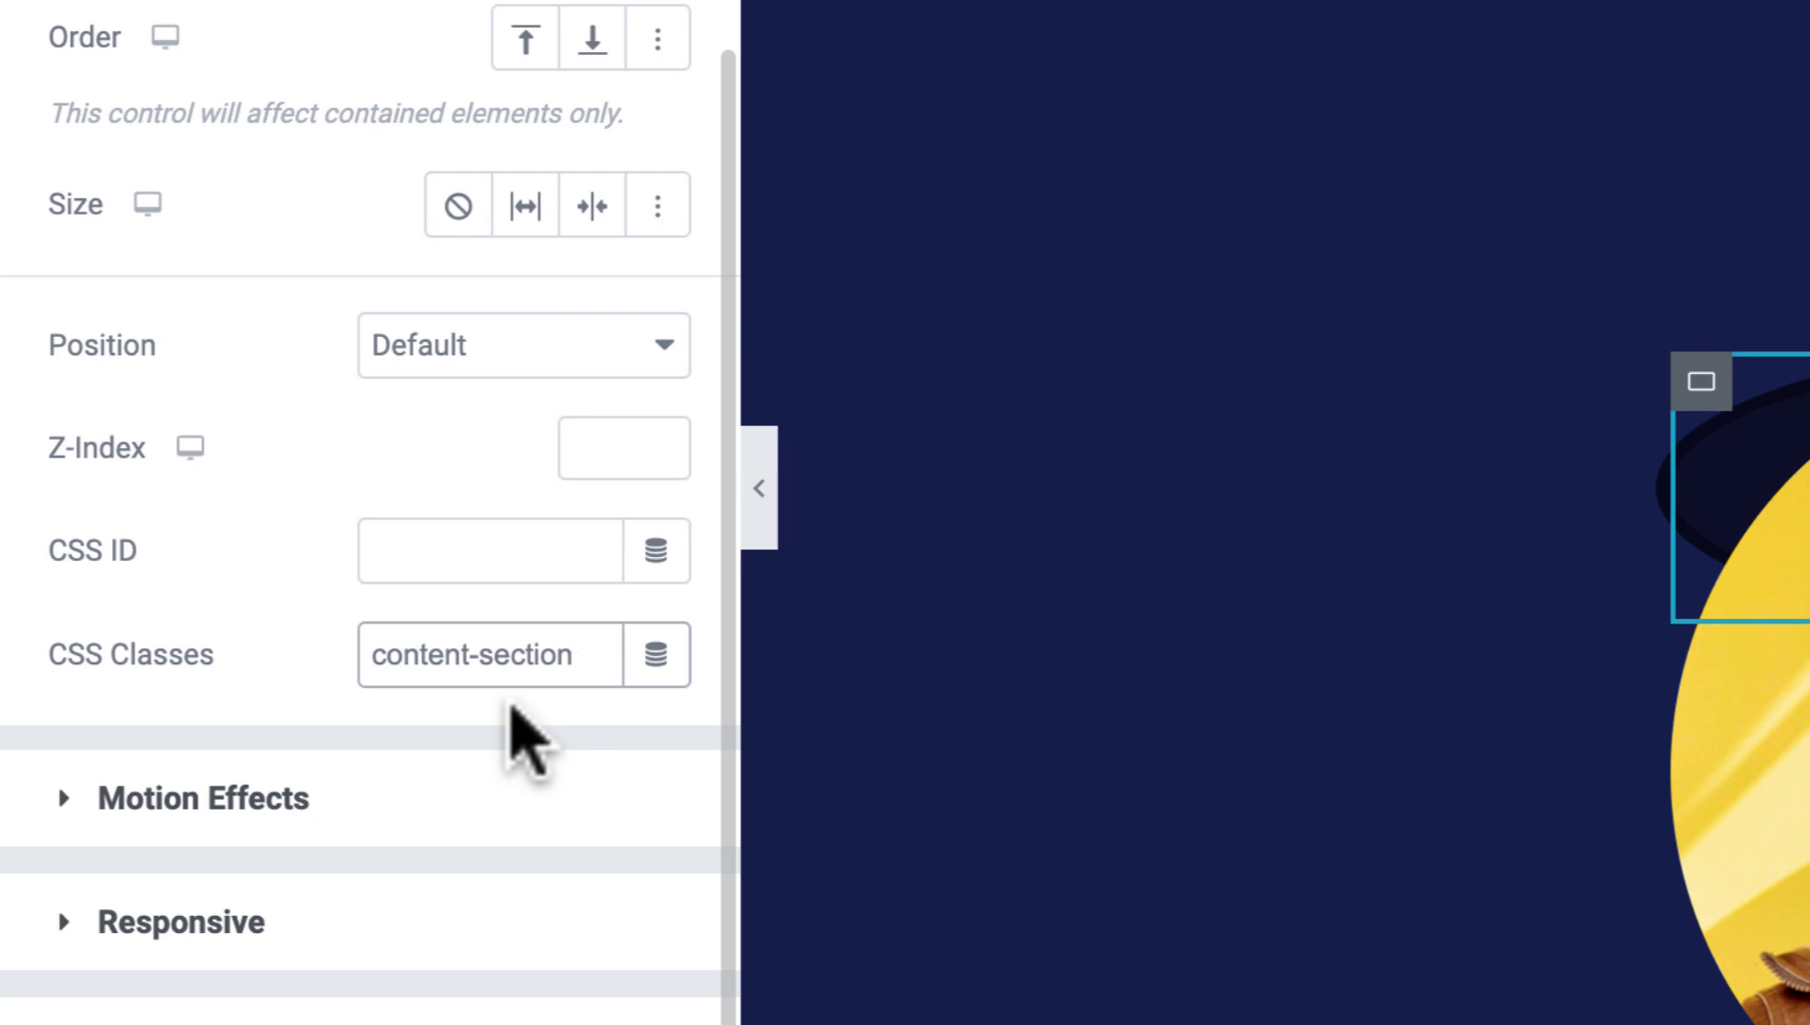
scroll(512, 721, "up", 3)
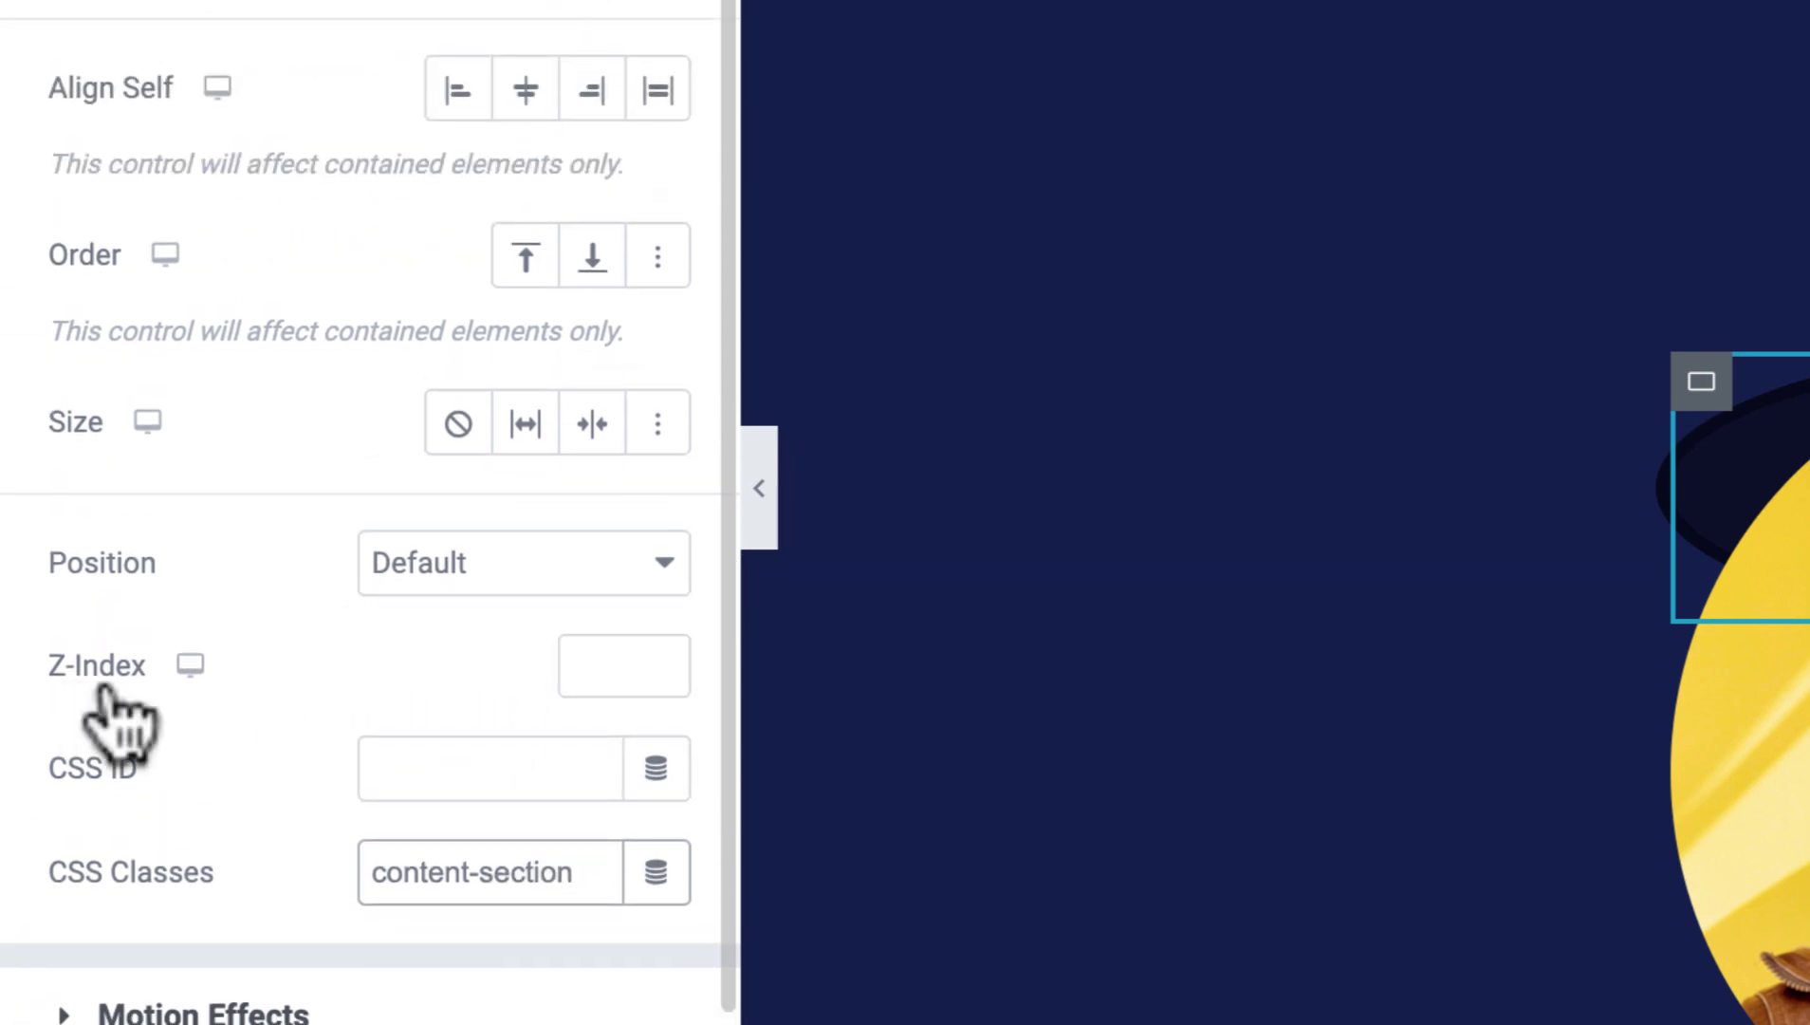
left_click(601, 643)
type("2")
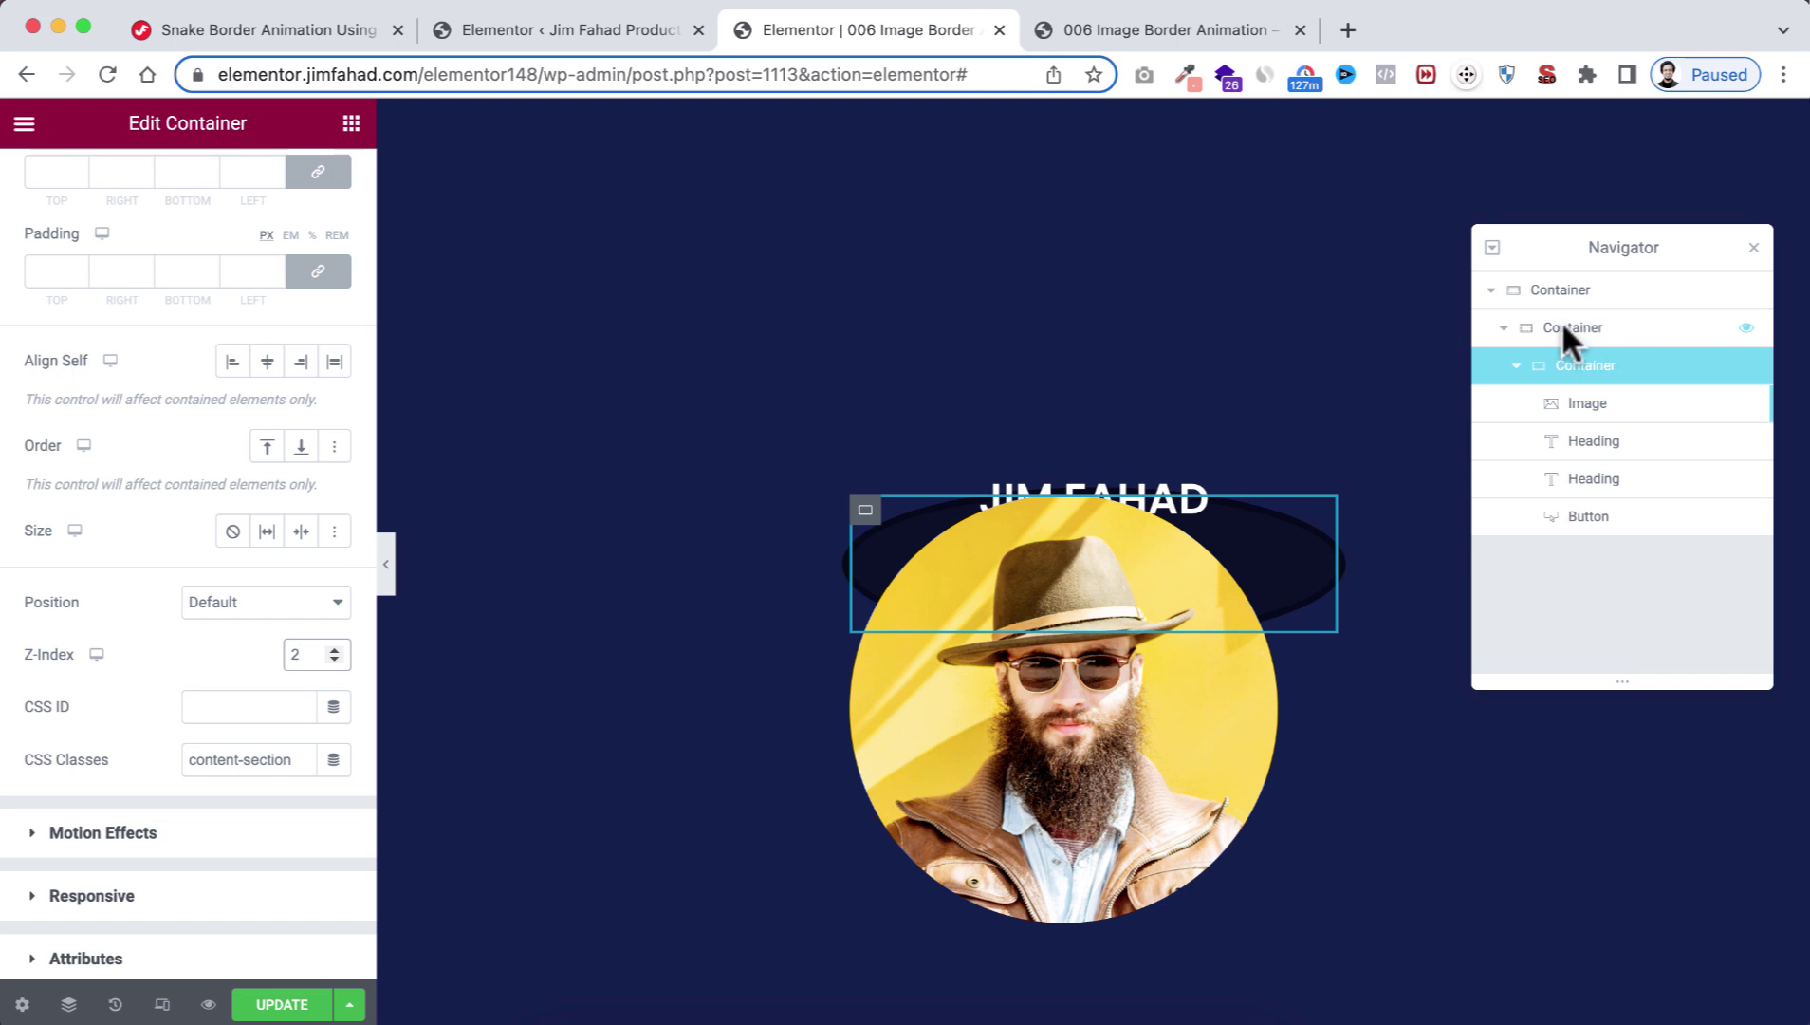
Step: Select the outer 400 px container and expand its Advanced Custom CSS section
left_click(1588, 325)
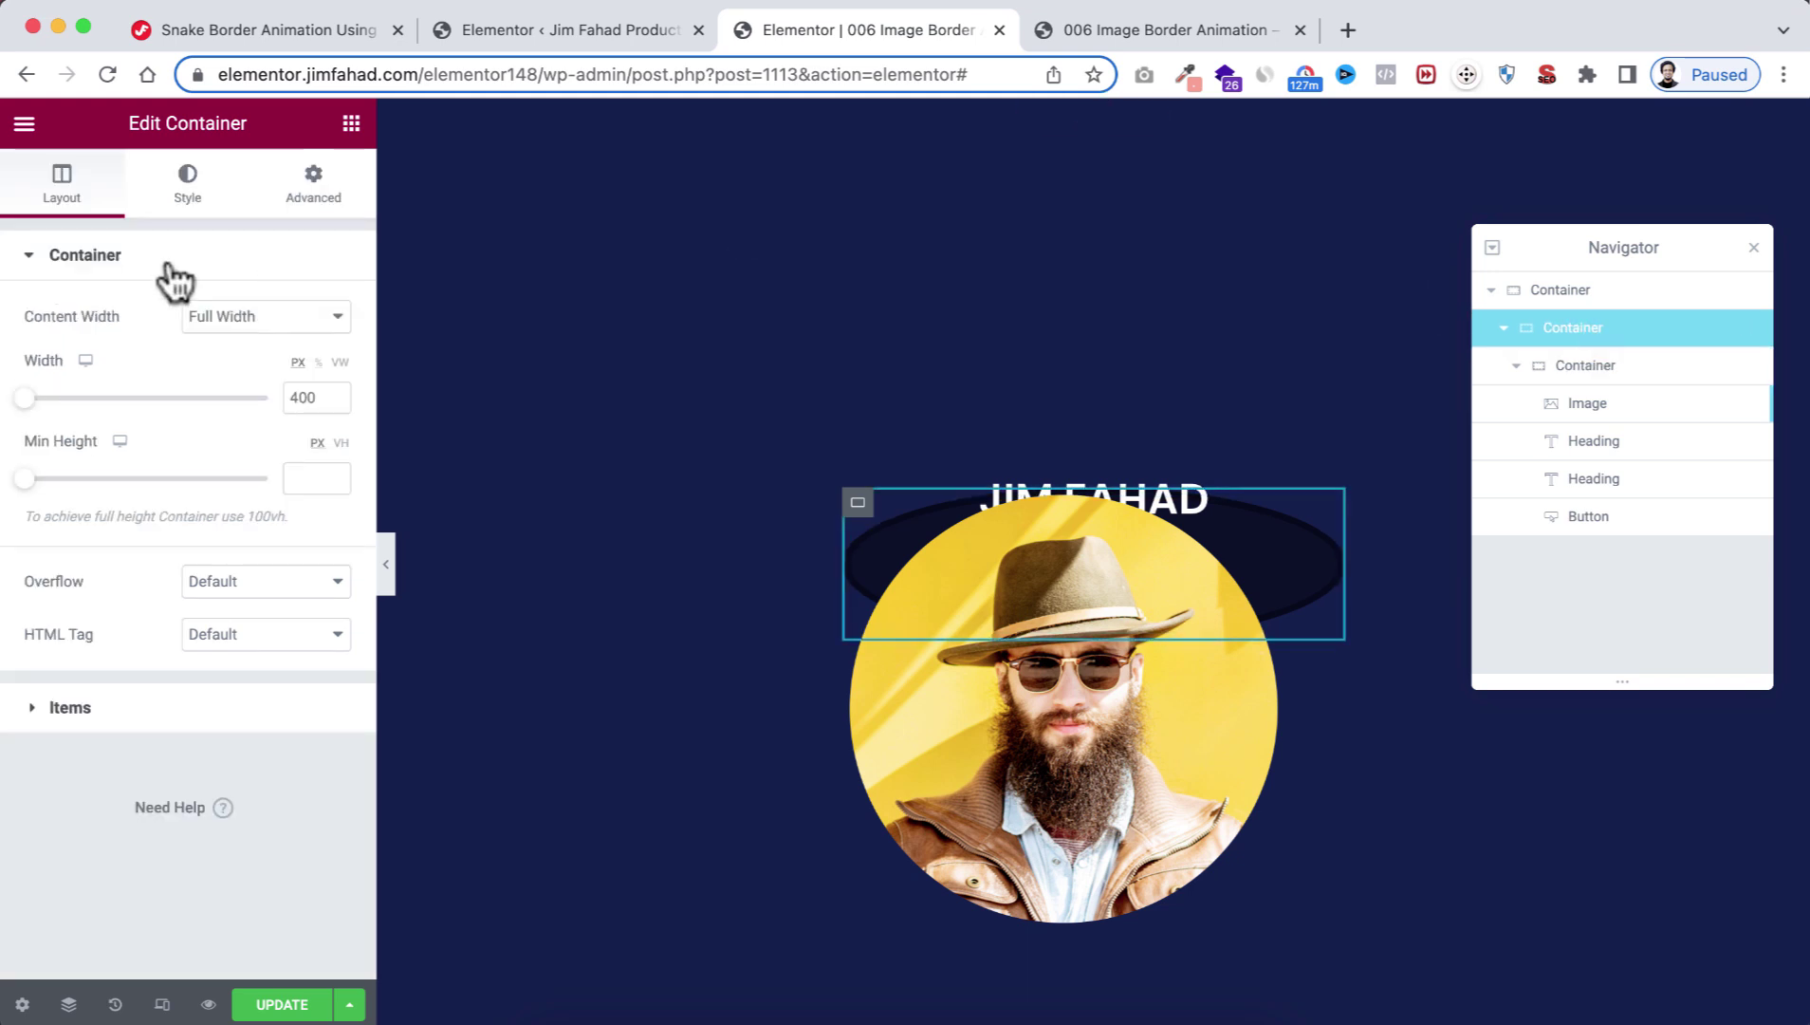
left_click(313, 190)
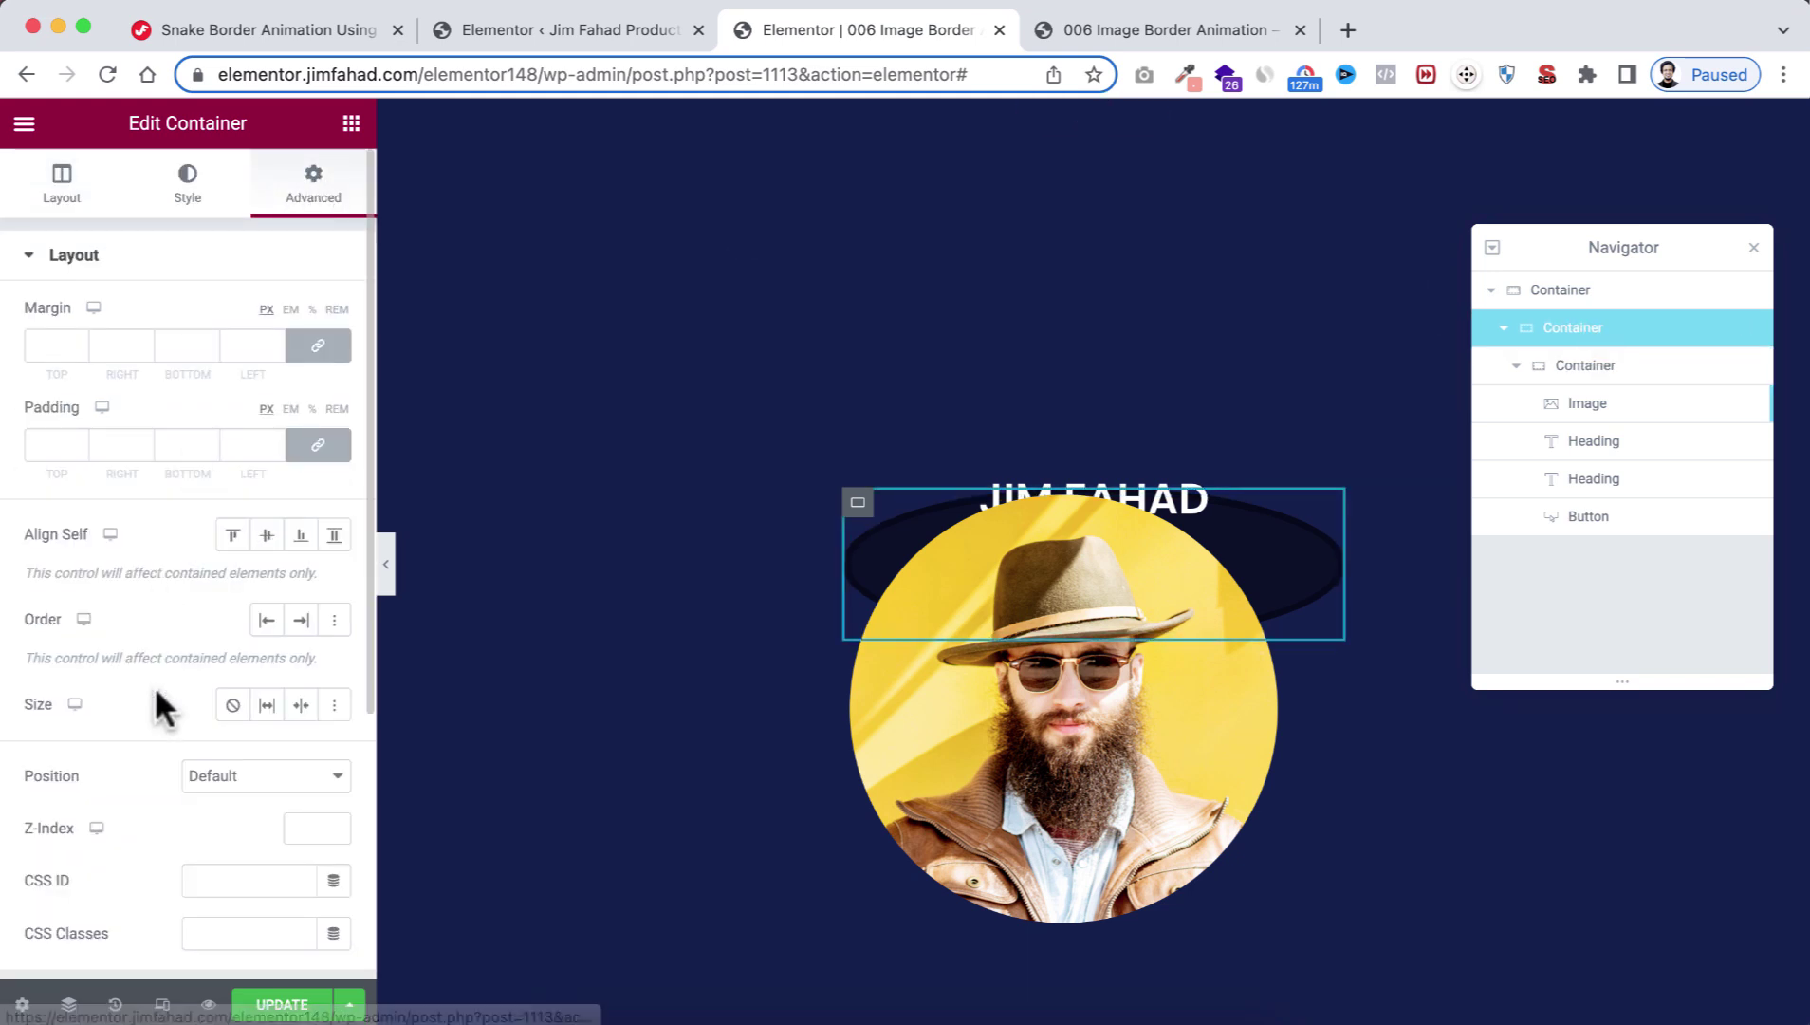
scroll(153, 686, "down", 5)
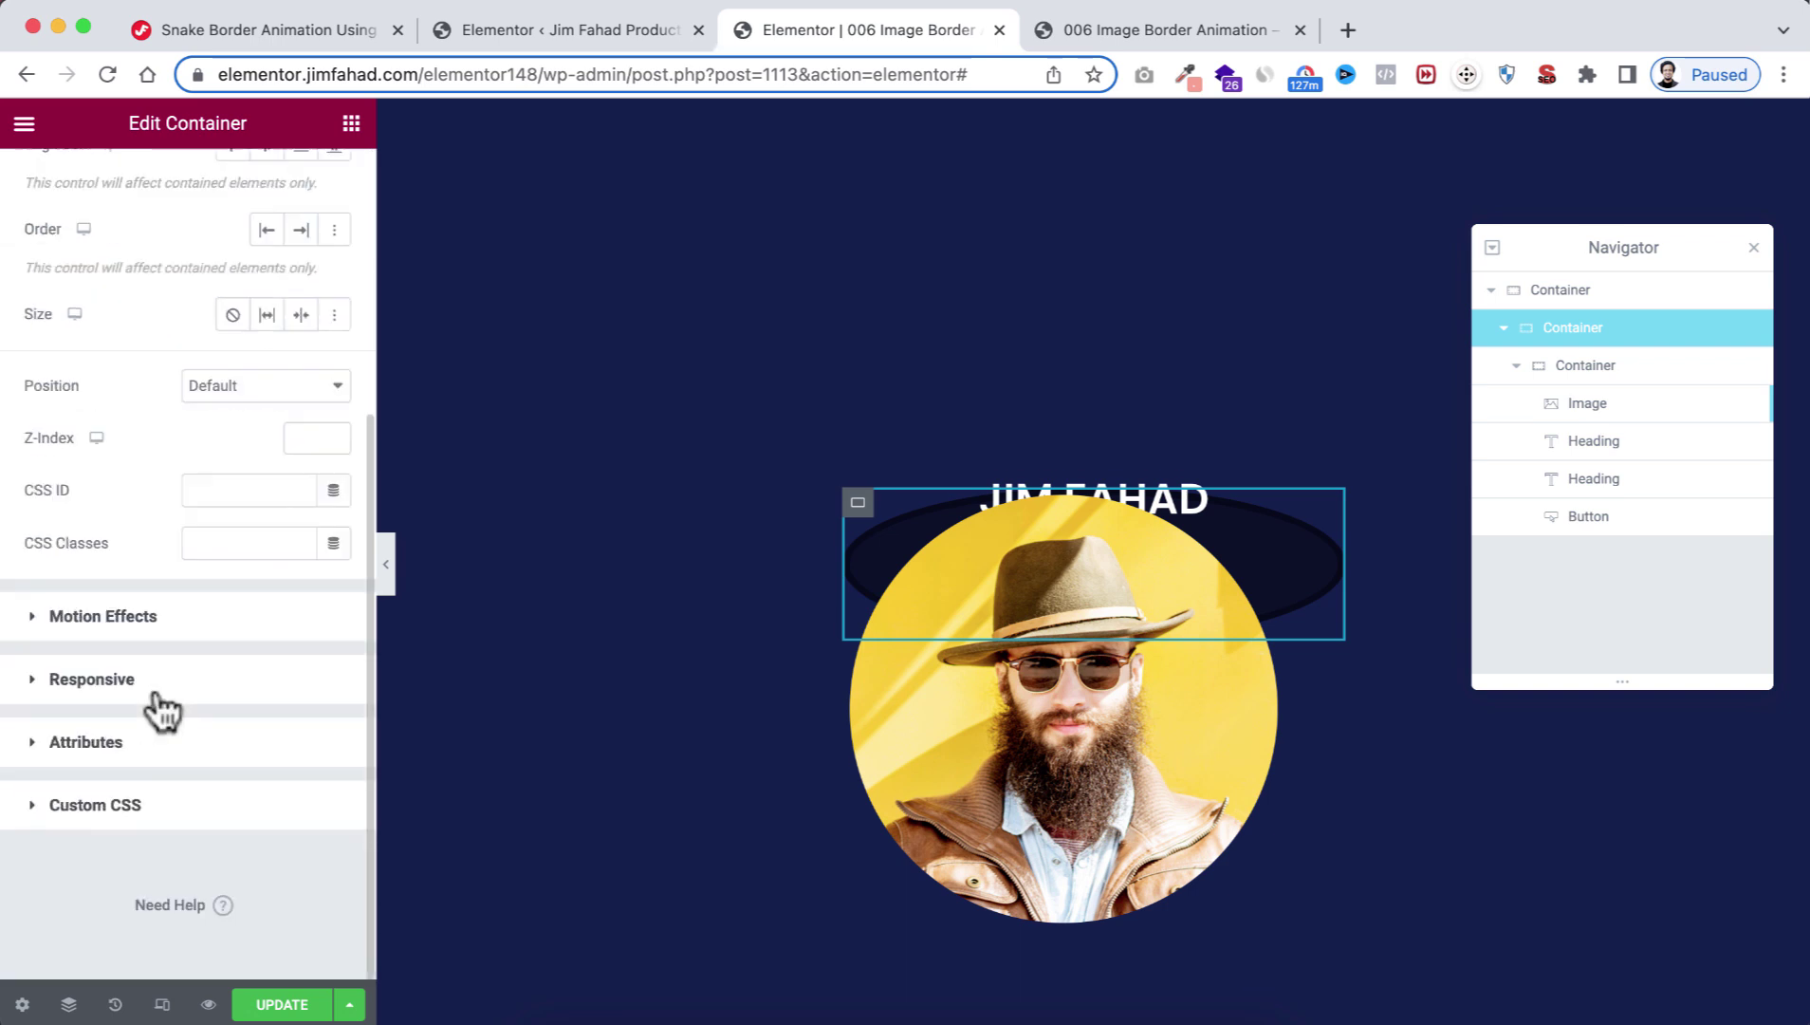
left_click(131, 812)
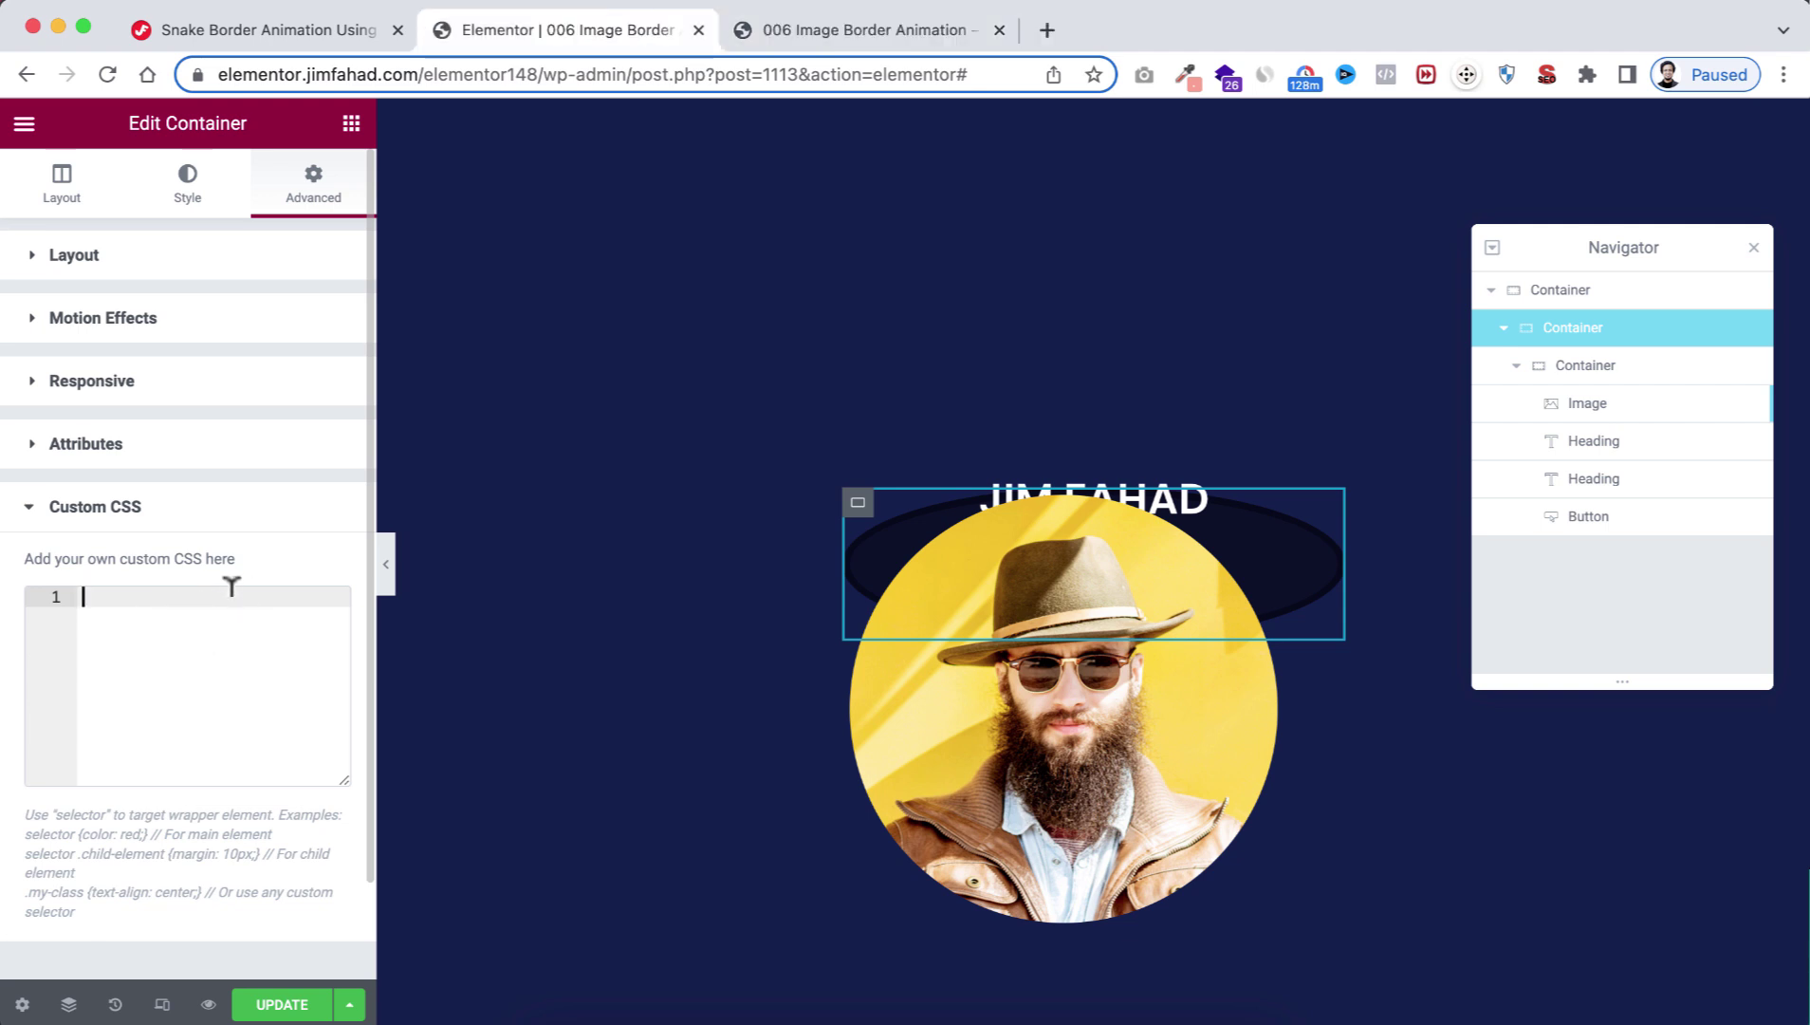
Step: Copy the whole Snake Border Animation CSS from the tutorial page, then focus Elementor's Custom CSS box
left_click(275, 29)
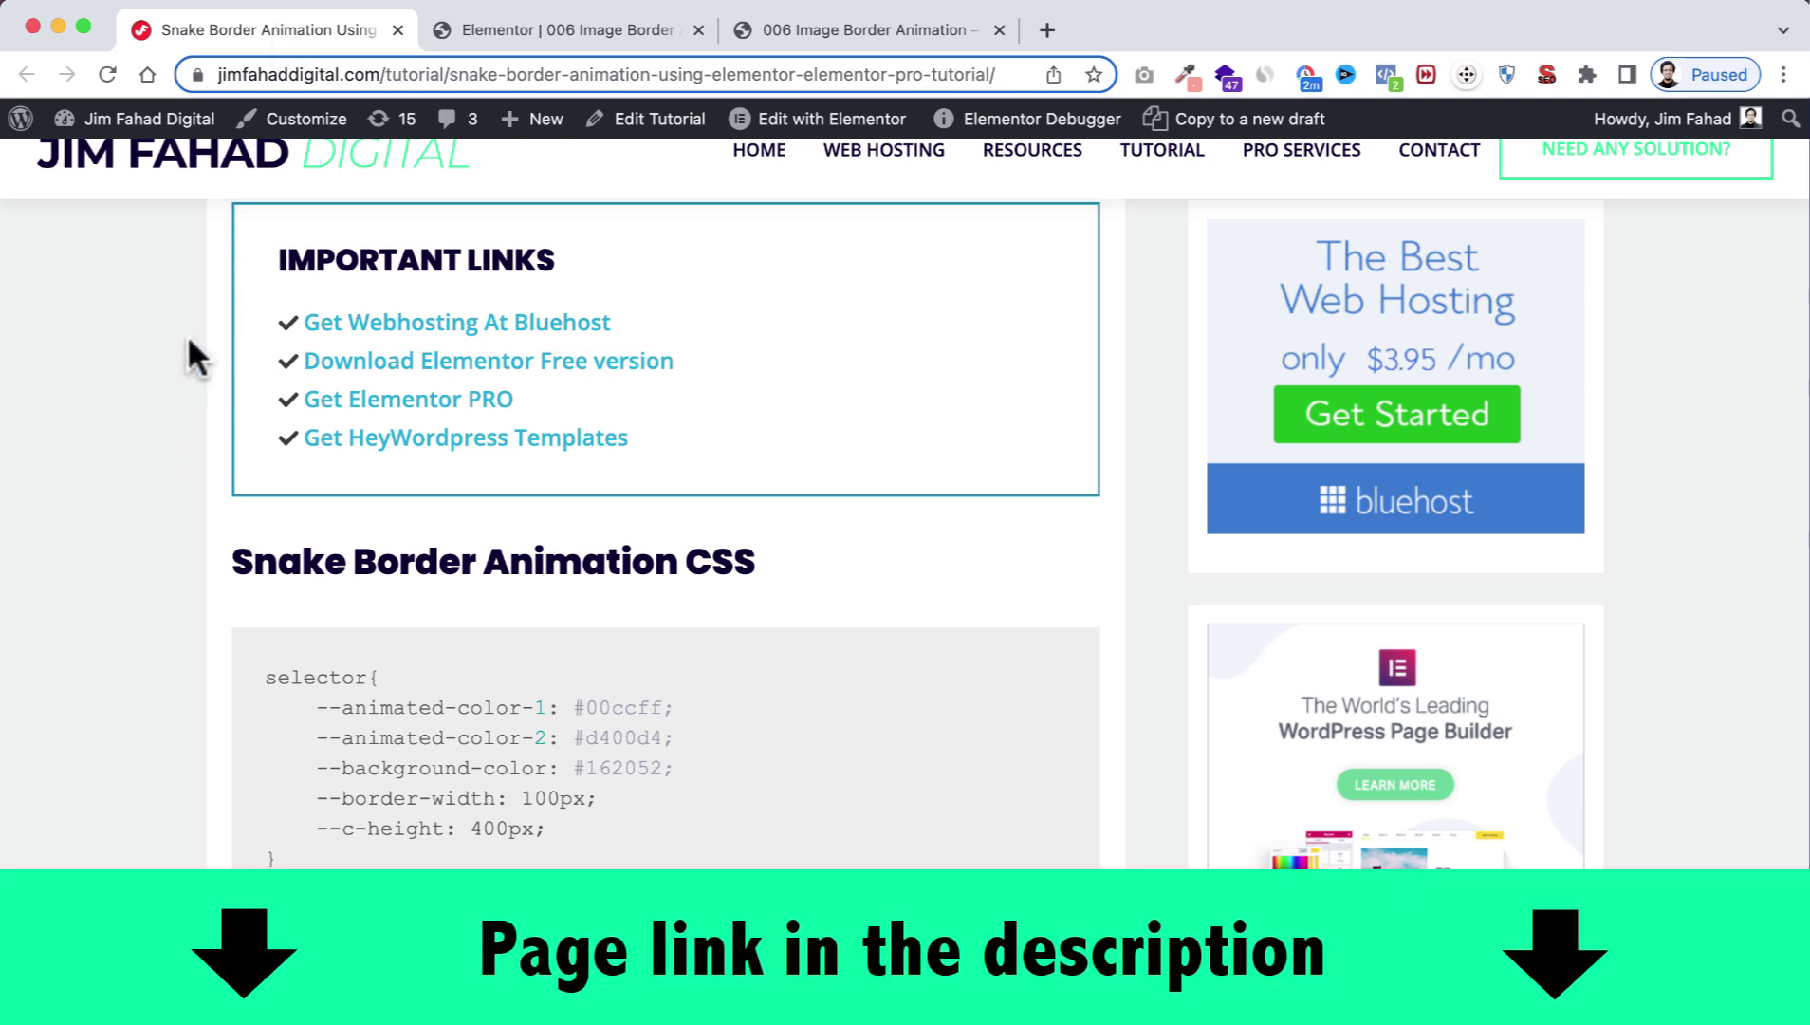
scroll(162, 569, "down", 5)
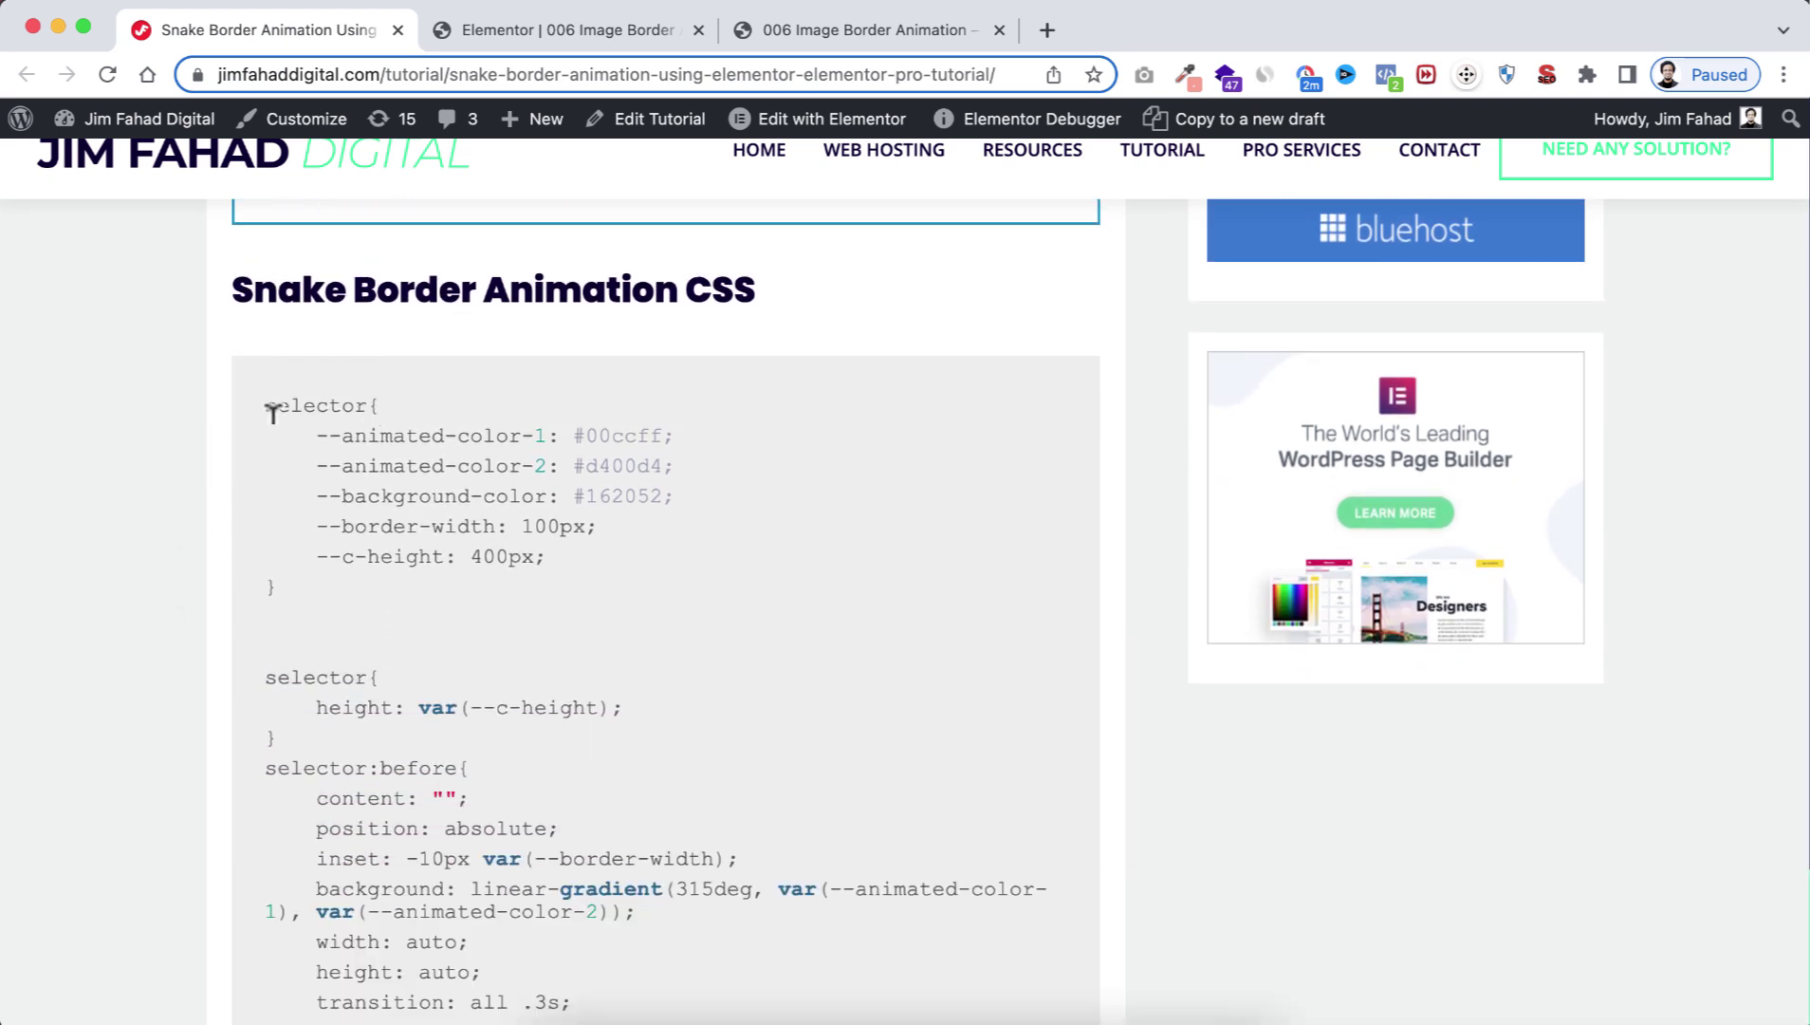
left_click_drag(269, 397, 436, 918)
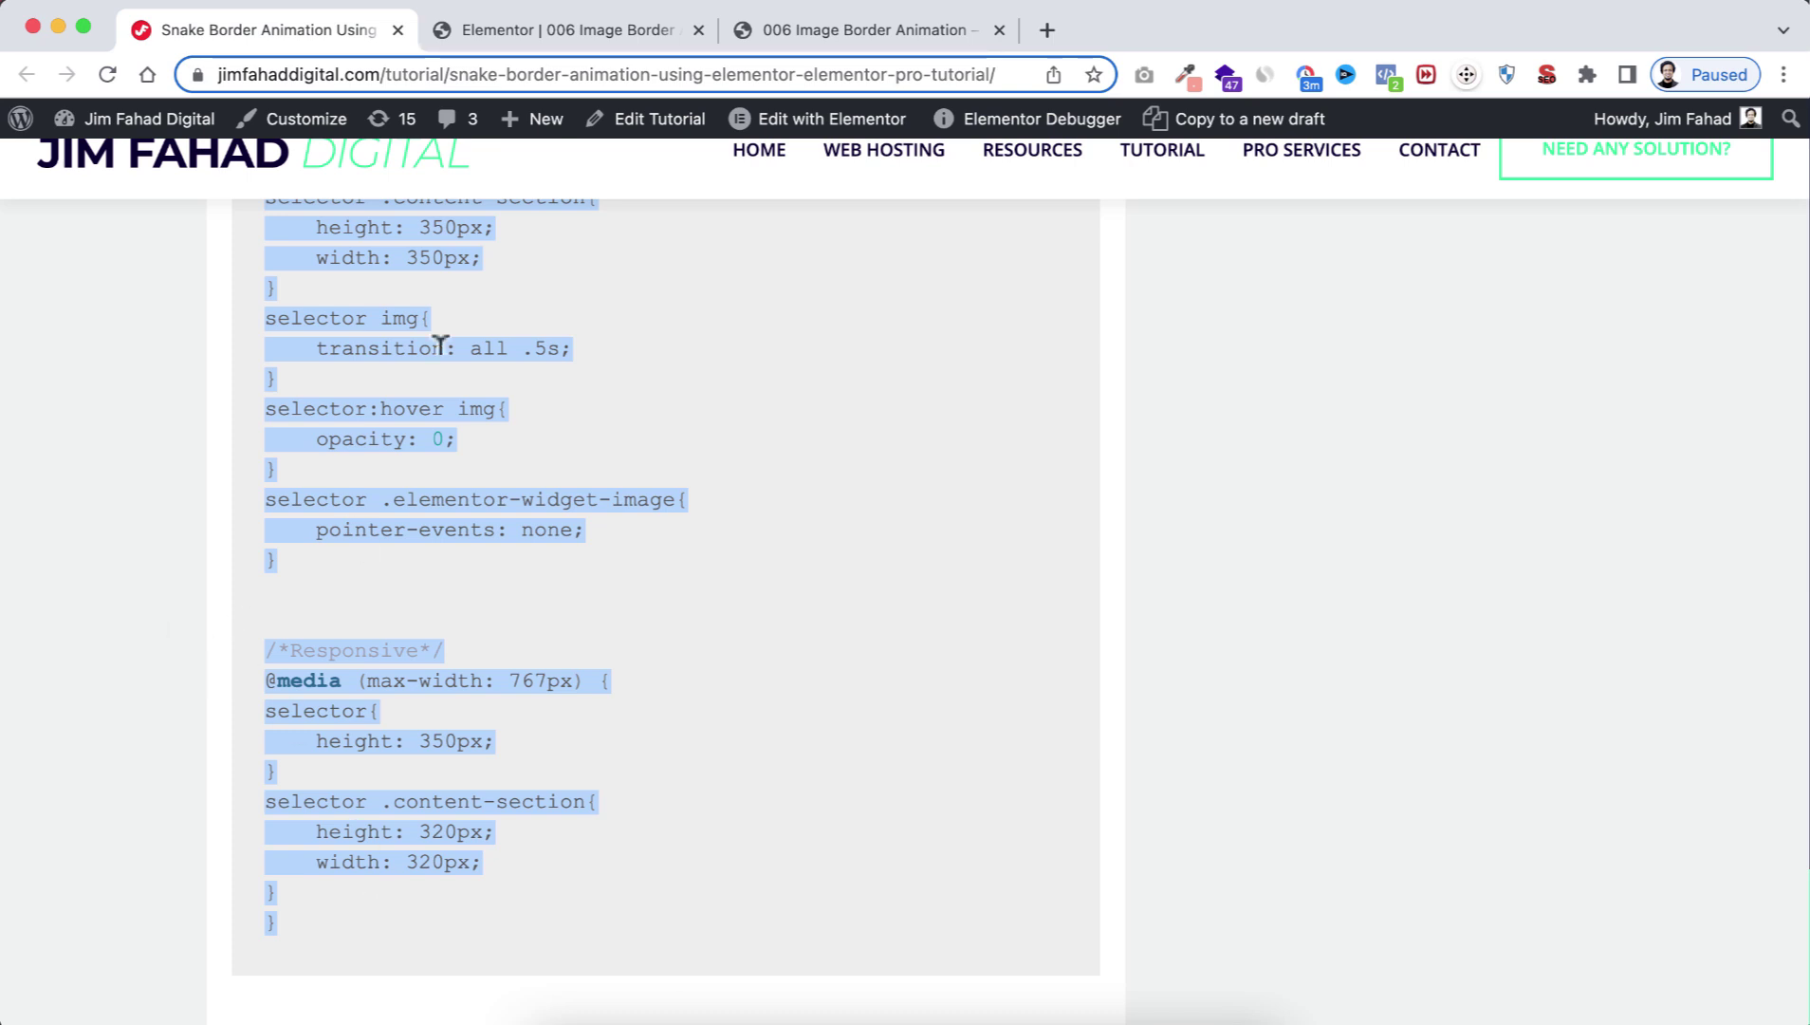
left_click(534, 29)
left_click(133, 597)
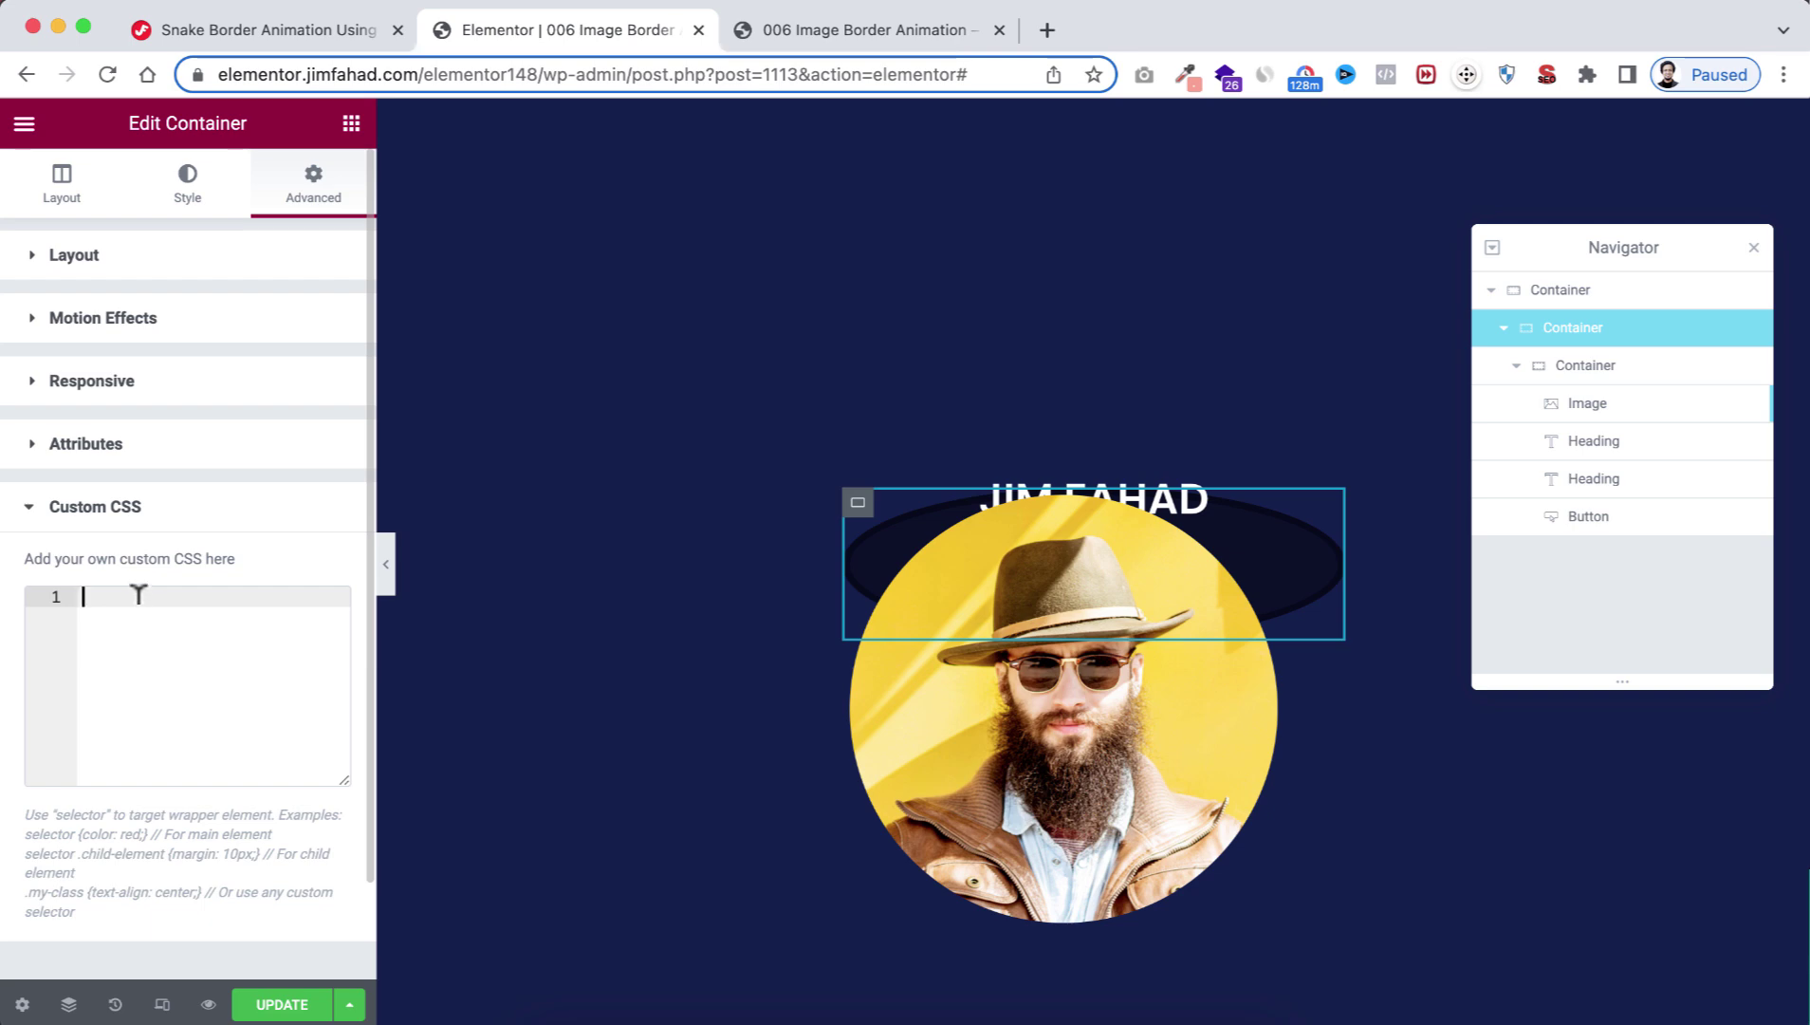
Step: Paste the snake border CSS into Custom CSS and set the container's Overflow to Hidden
key("super+v")
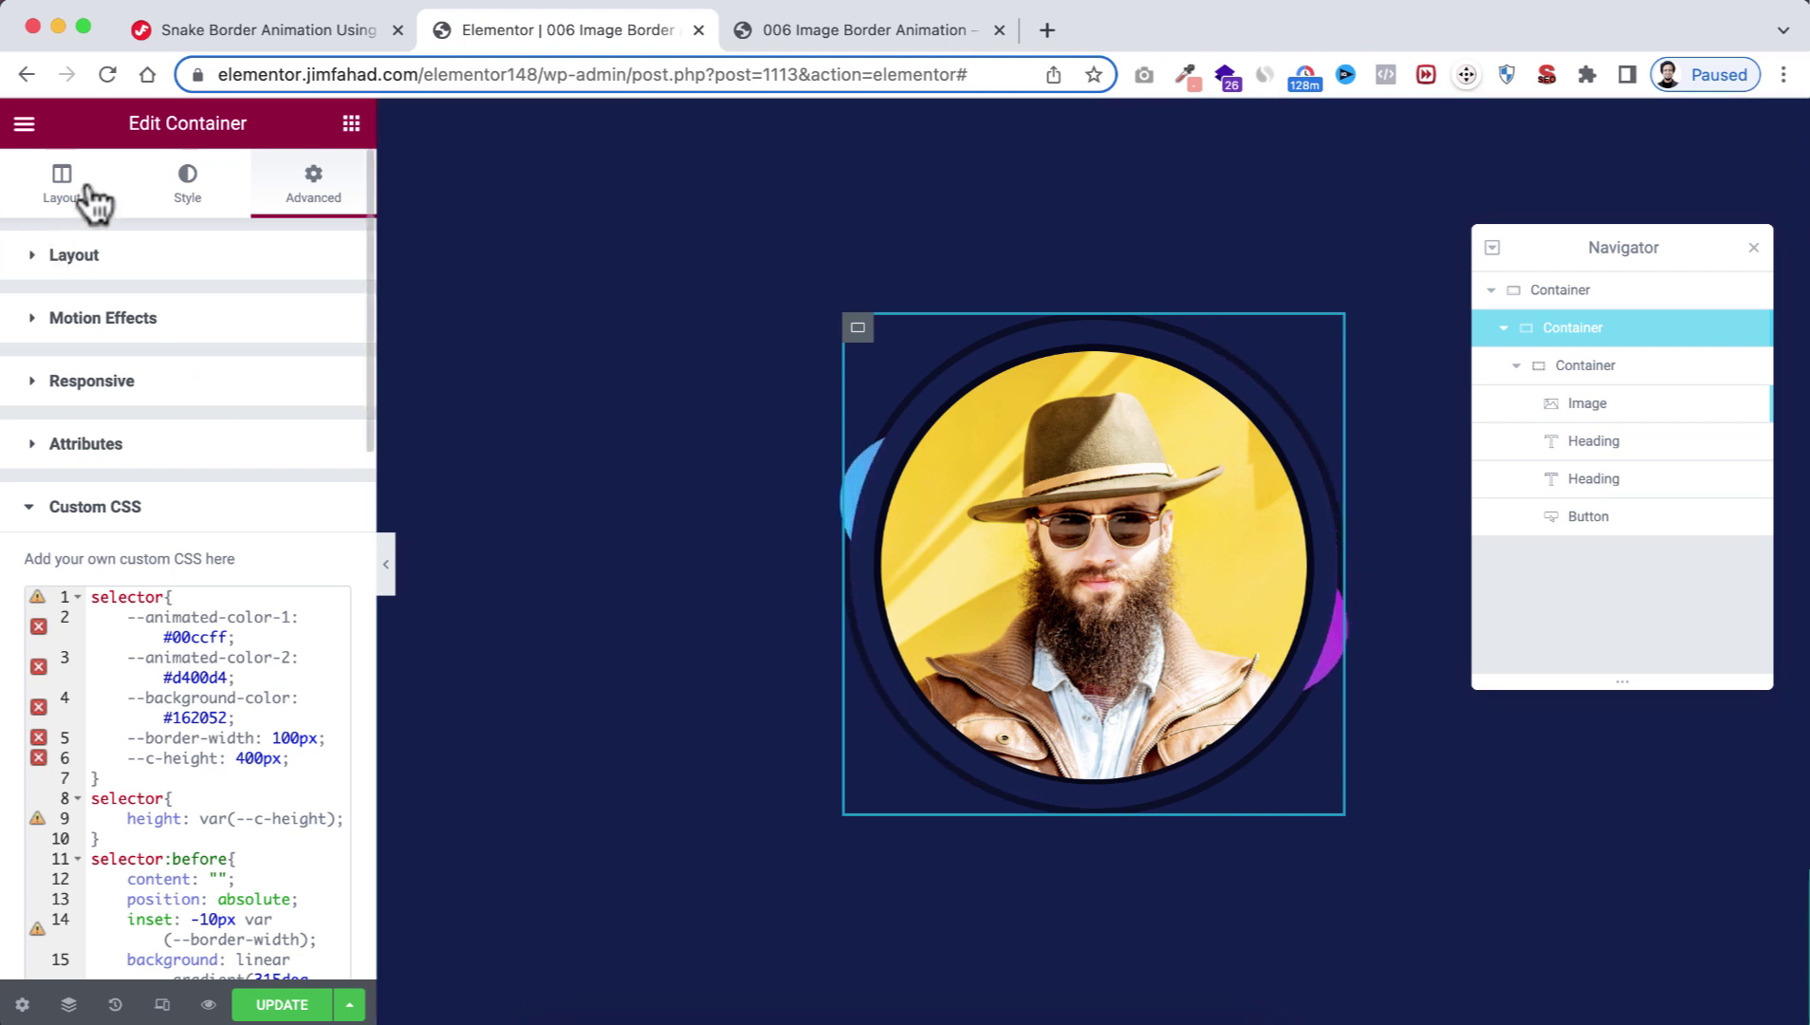
left_click(63, 179)
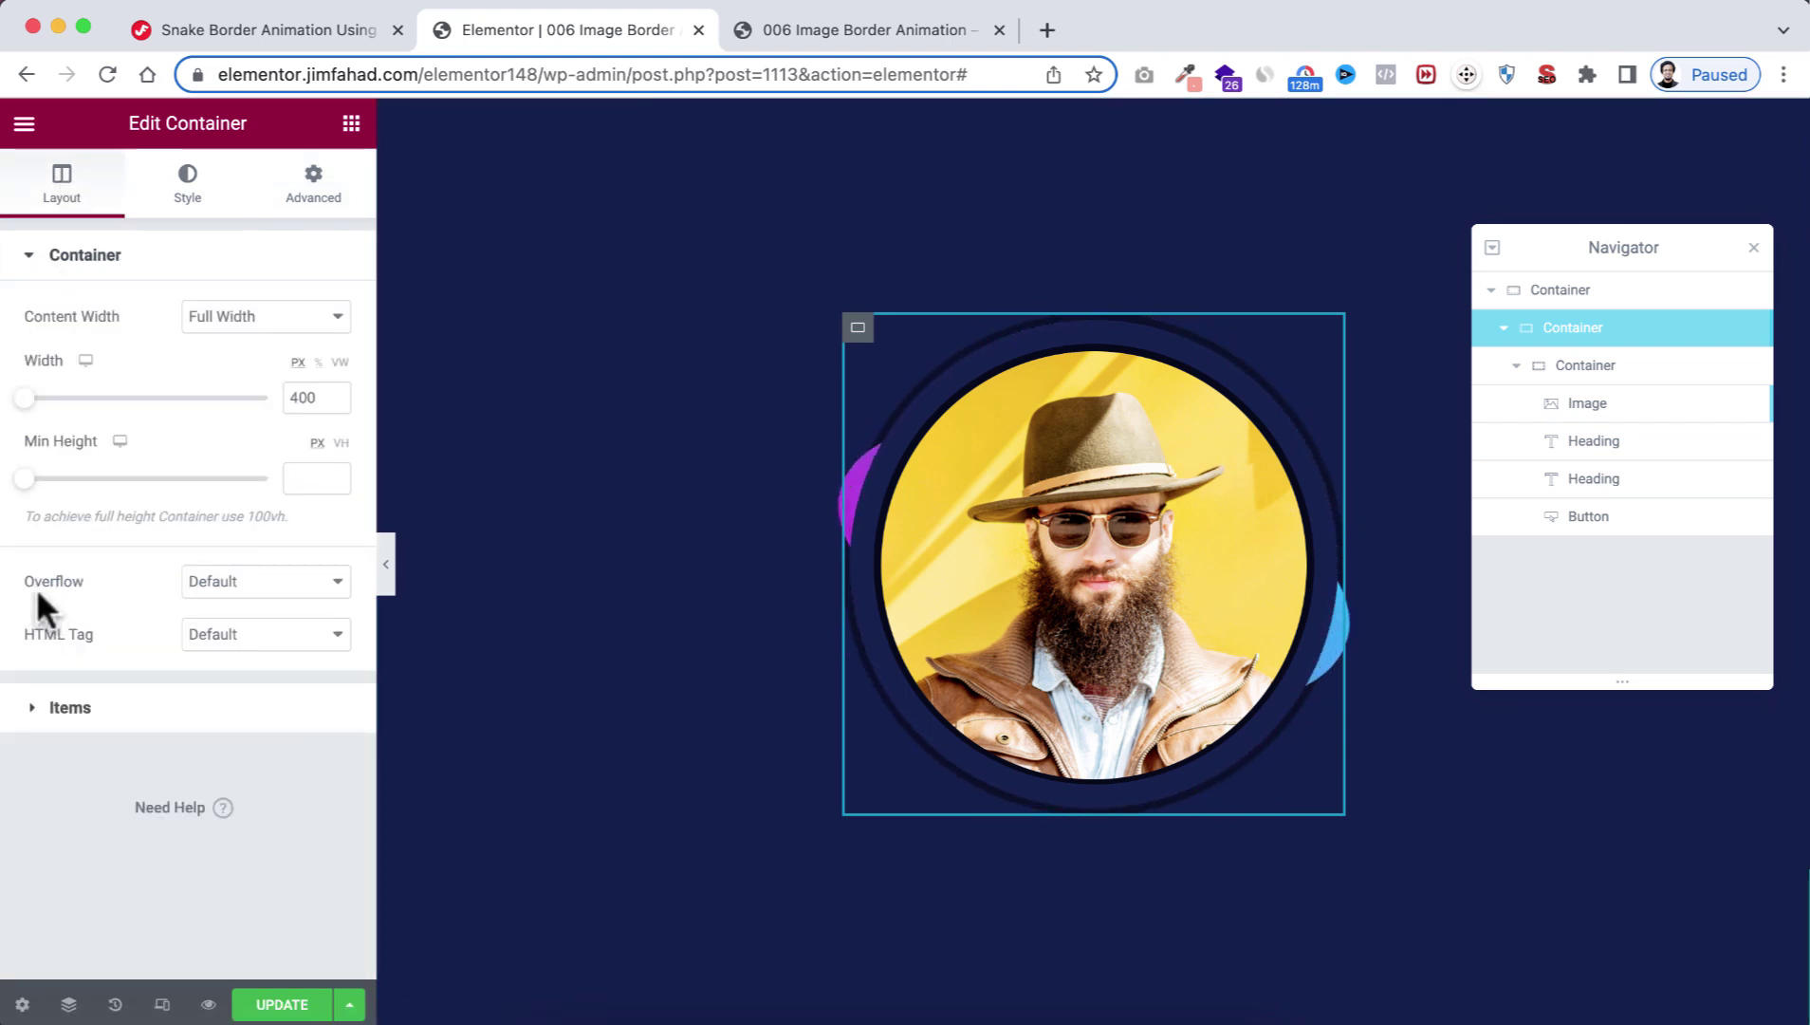
left_click(239, 580)
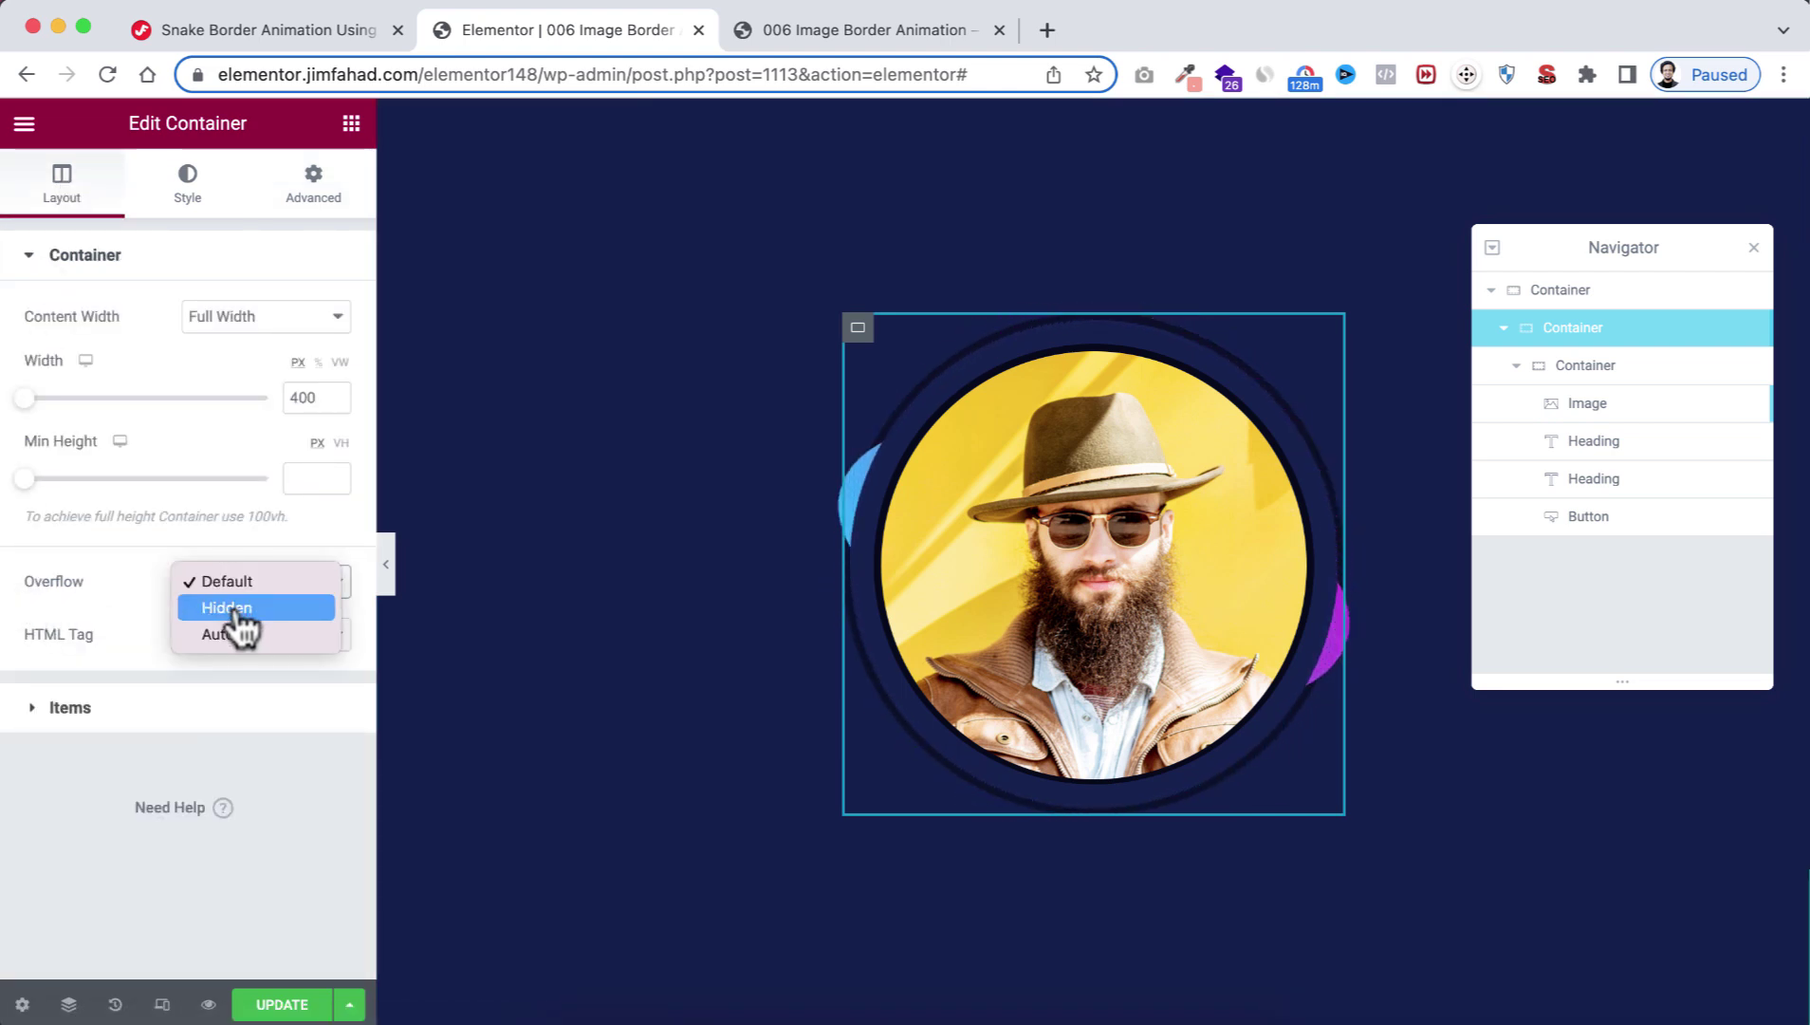
left_click(235, 608)
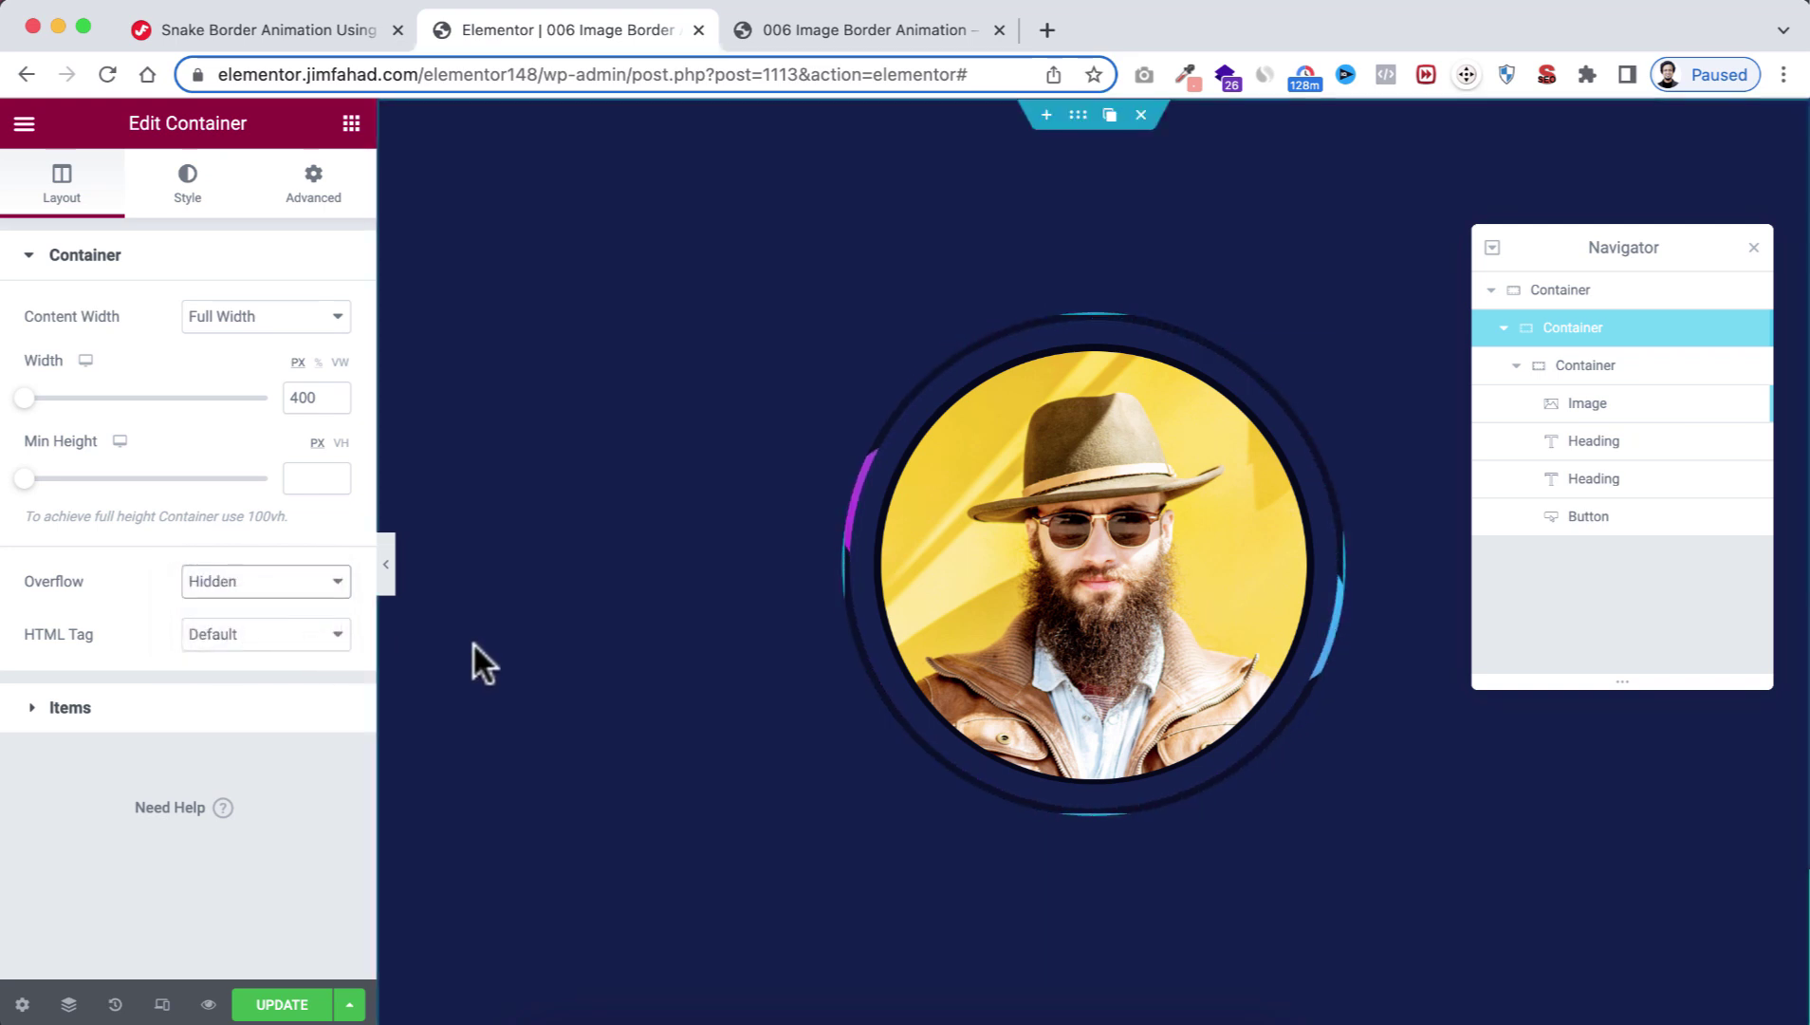
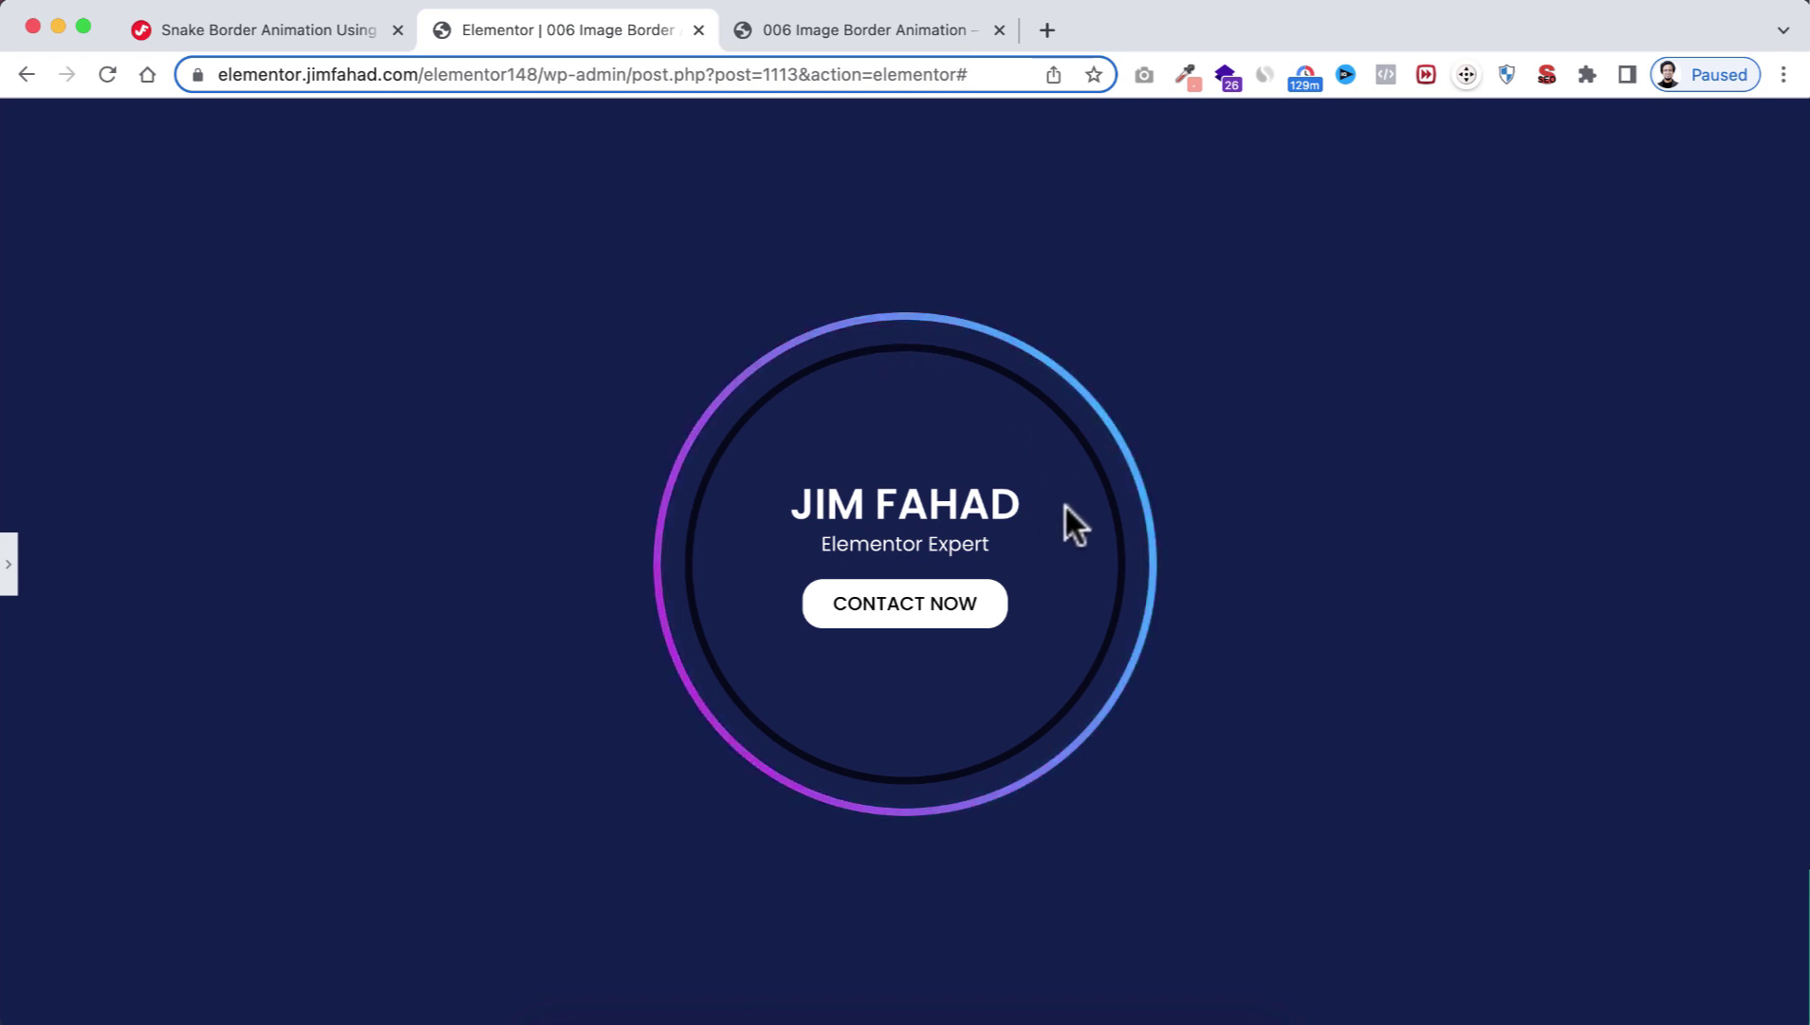
Step: Leave the preview and return to the Elementor editor
left_click(8, 569)
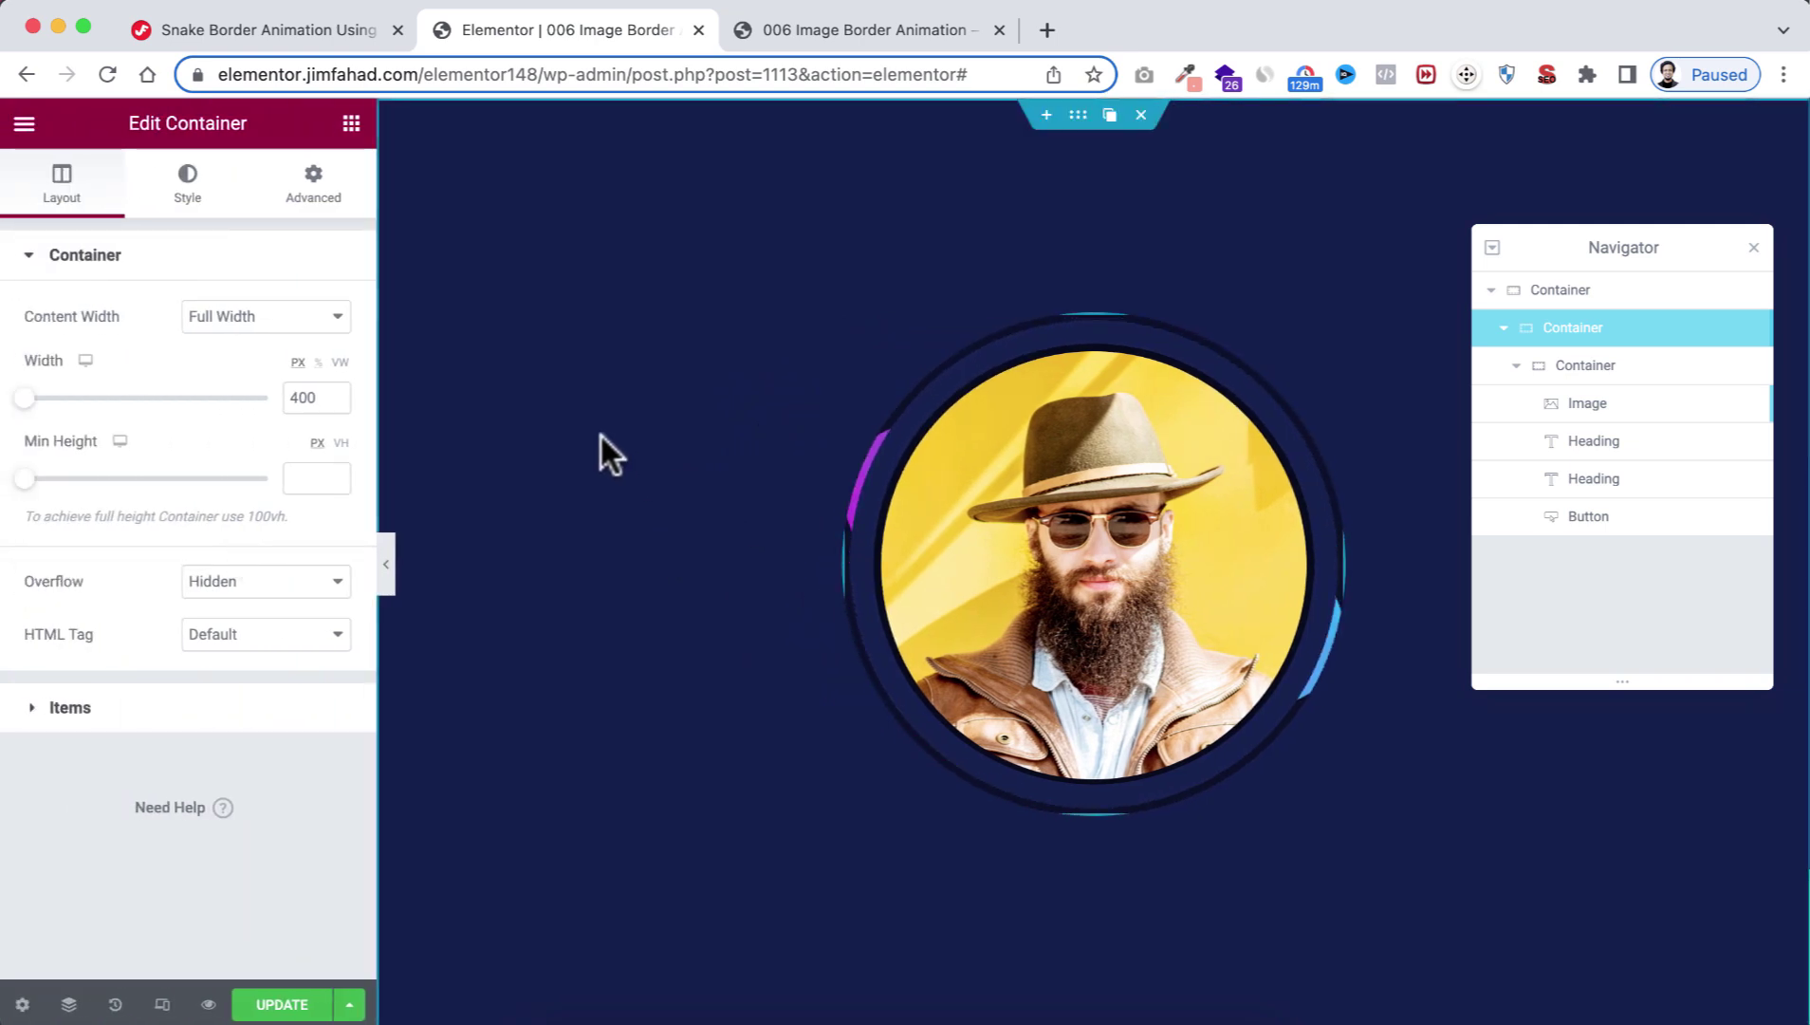
Step: Open the container's Custom CSS section under Advanced settings
left_click(320, 185)
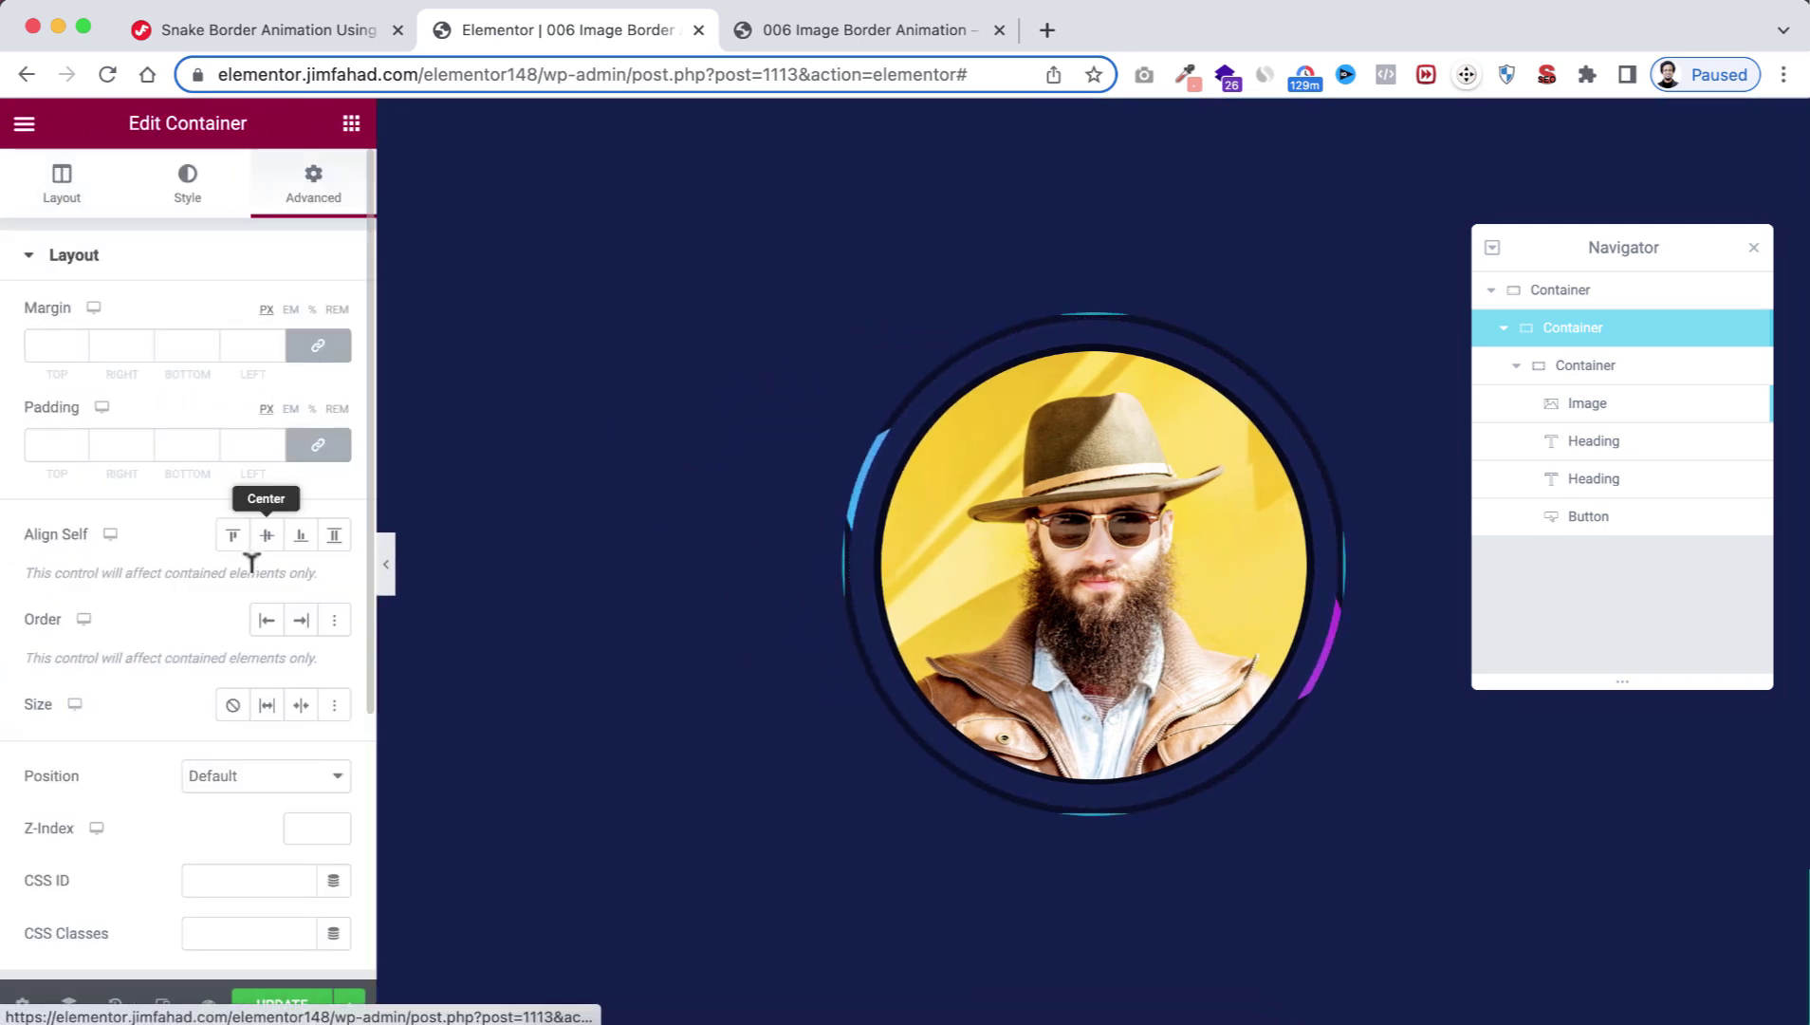
scroll(248, 573, "down", 5)
left_click(186, 805)
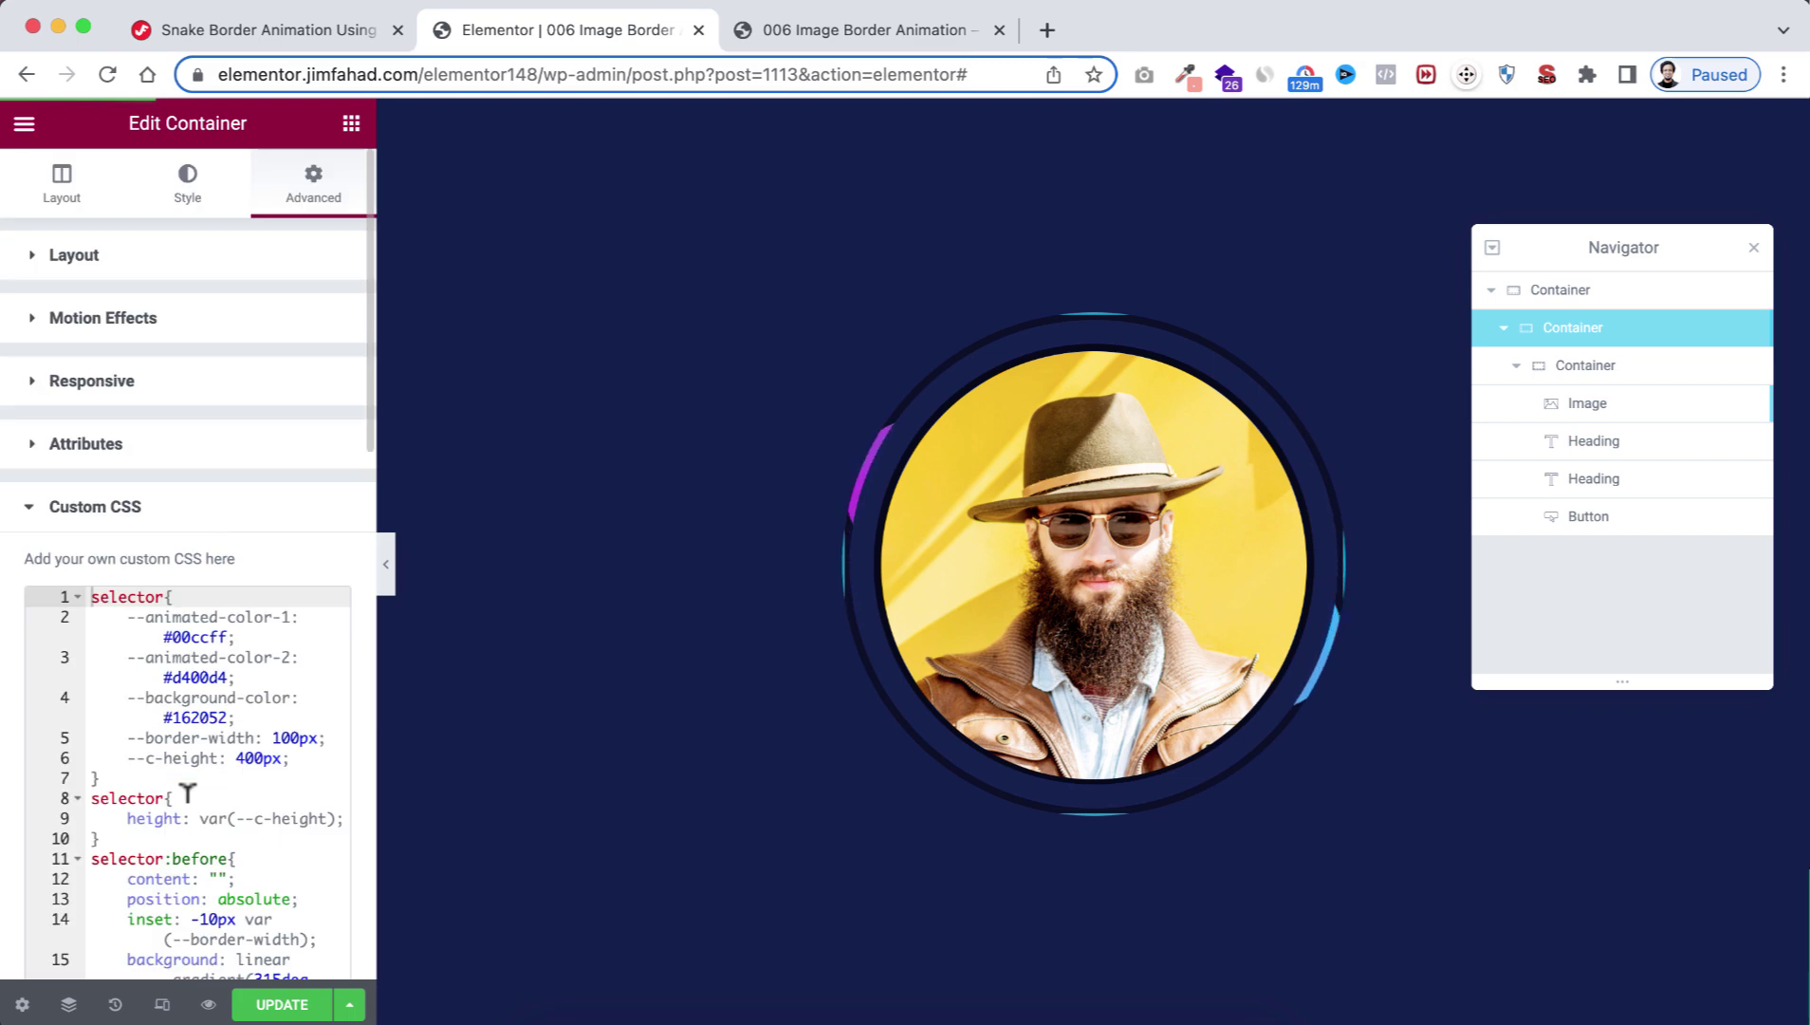
Step: Select the variable block in lines 1–7 with the colour, border-width and height variables
scroll(184, 798, "down", 2)
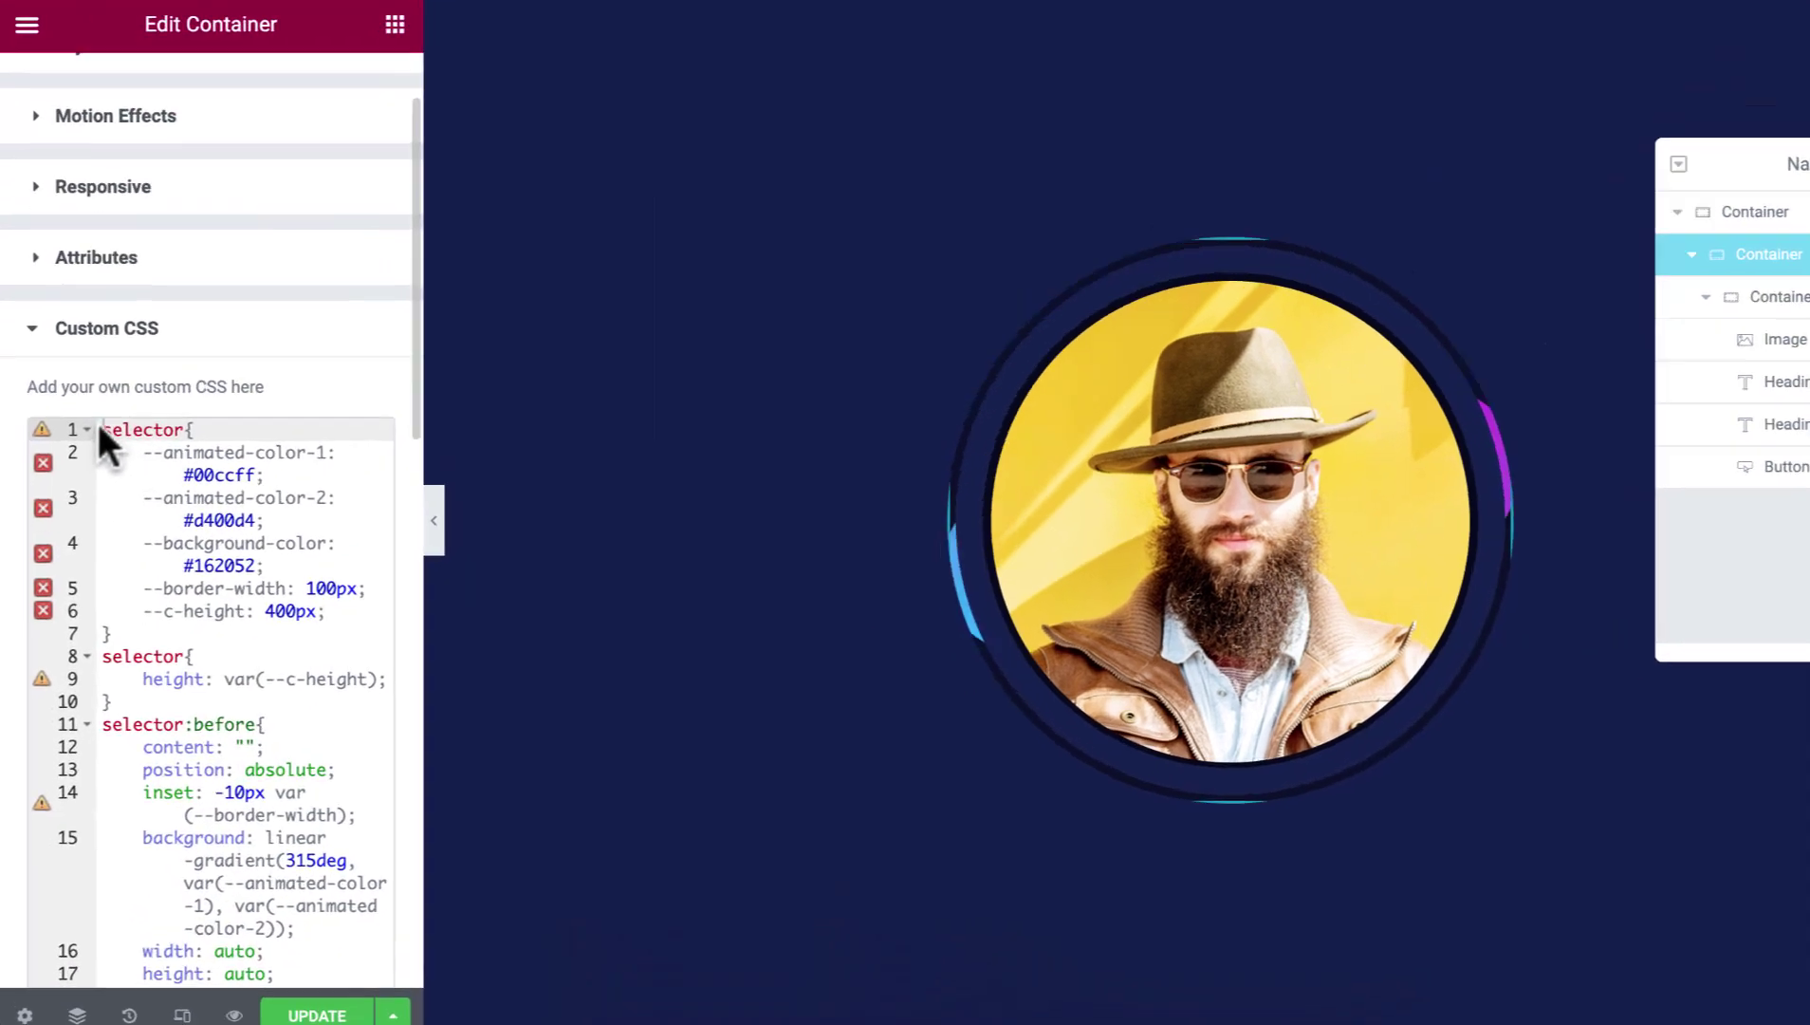
scroll(301, 432, "down", 3)
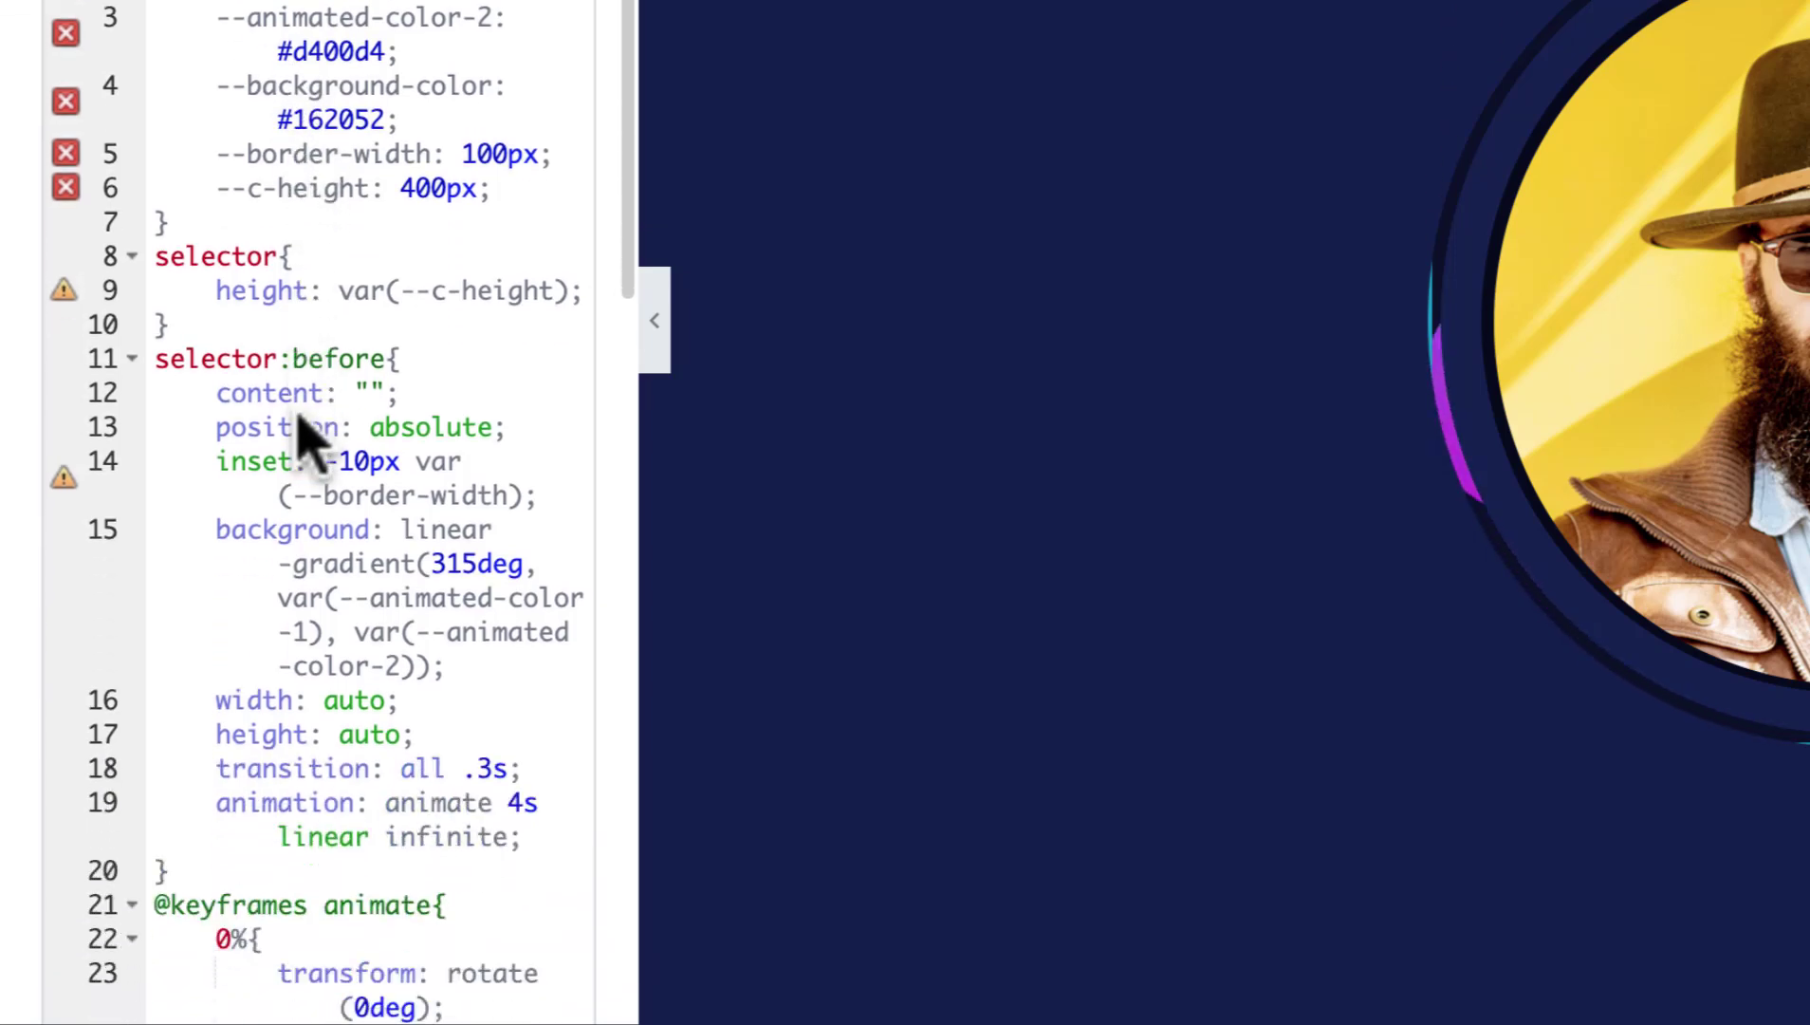
scroll(284, 438, "up", 2)
left_click_drag(159, 480, 272, 717)
left_click(256, 415)
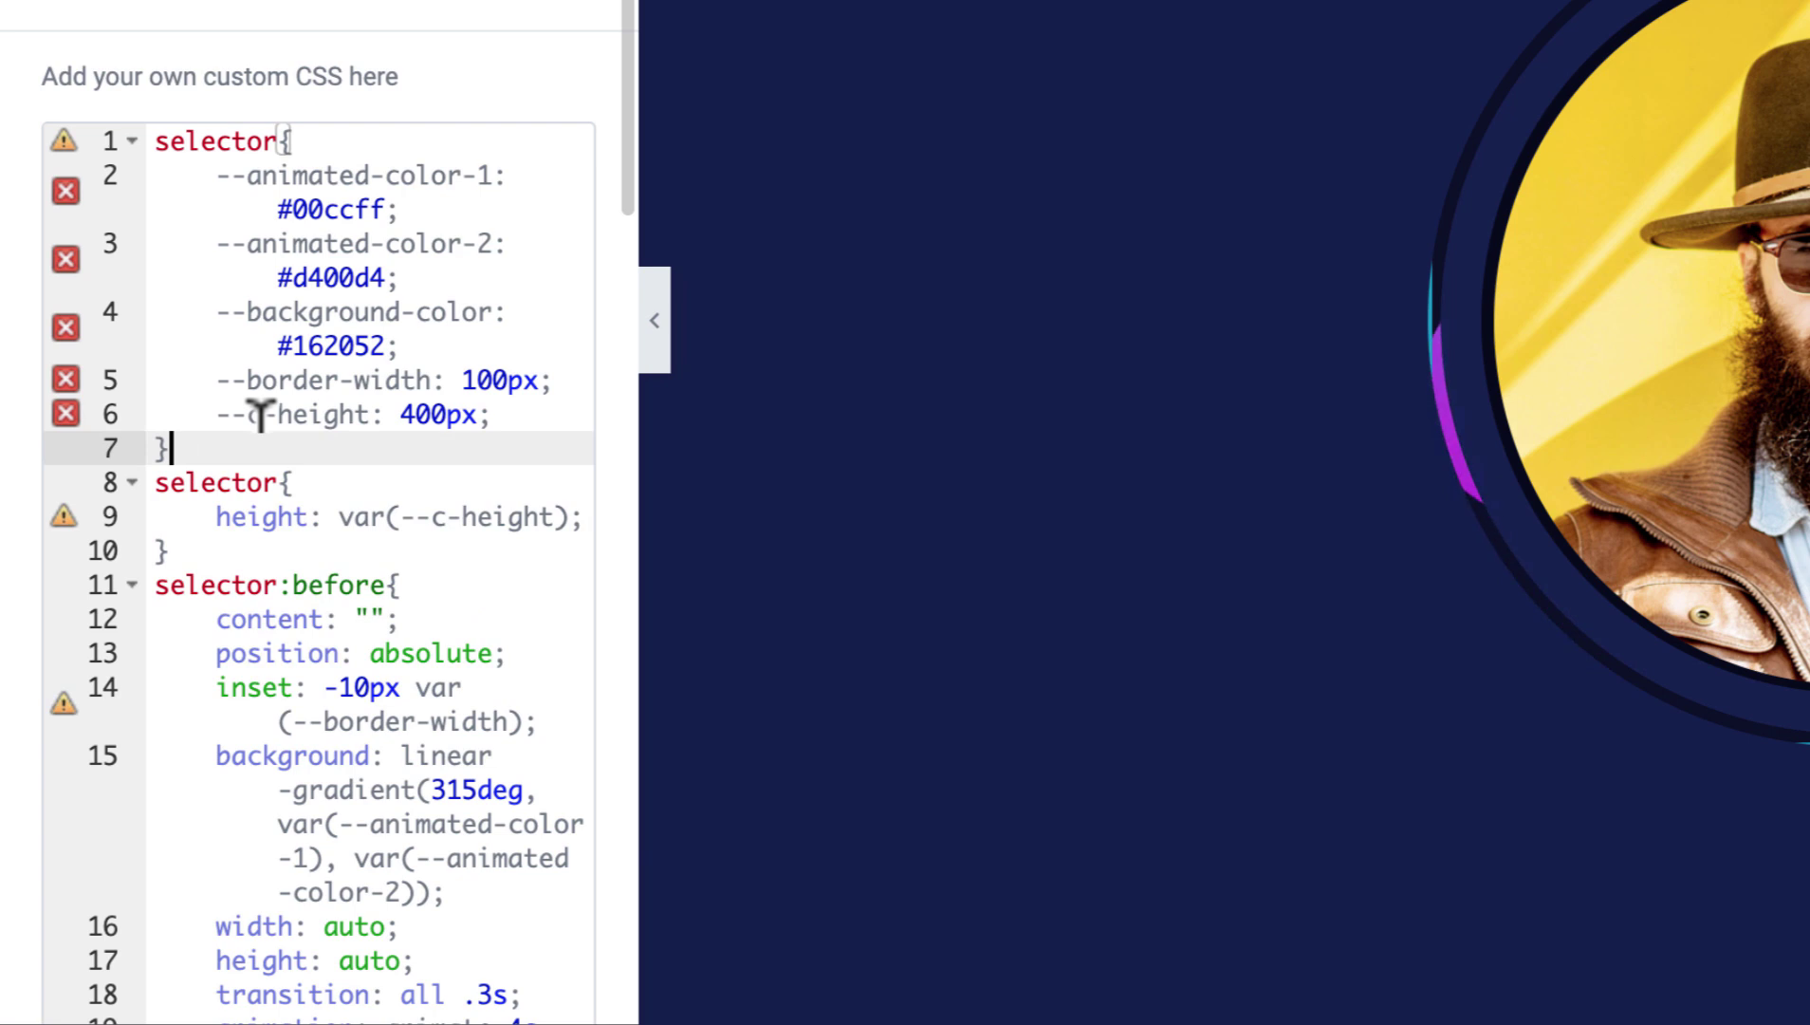
left_click_drag(180, 447, 128, 112)
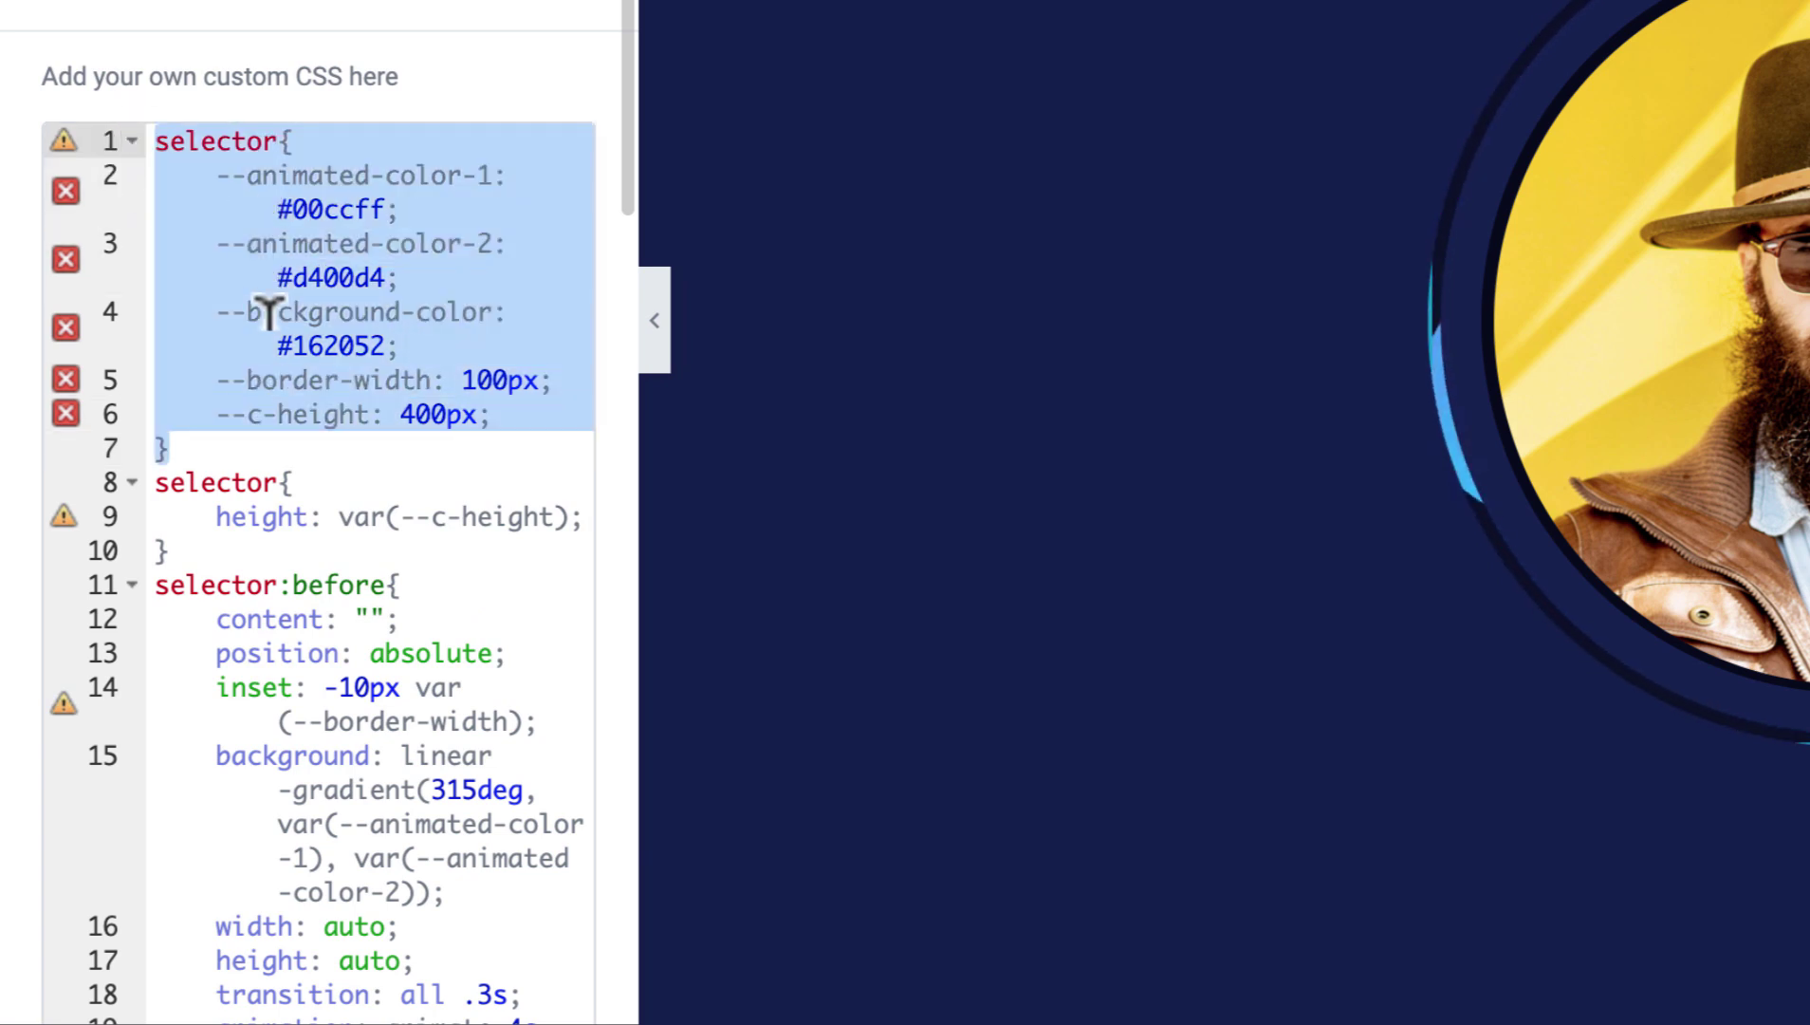
left_click(280, 414)
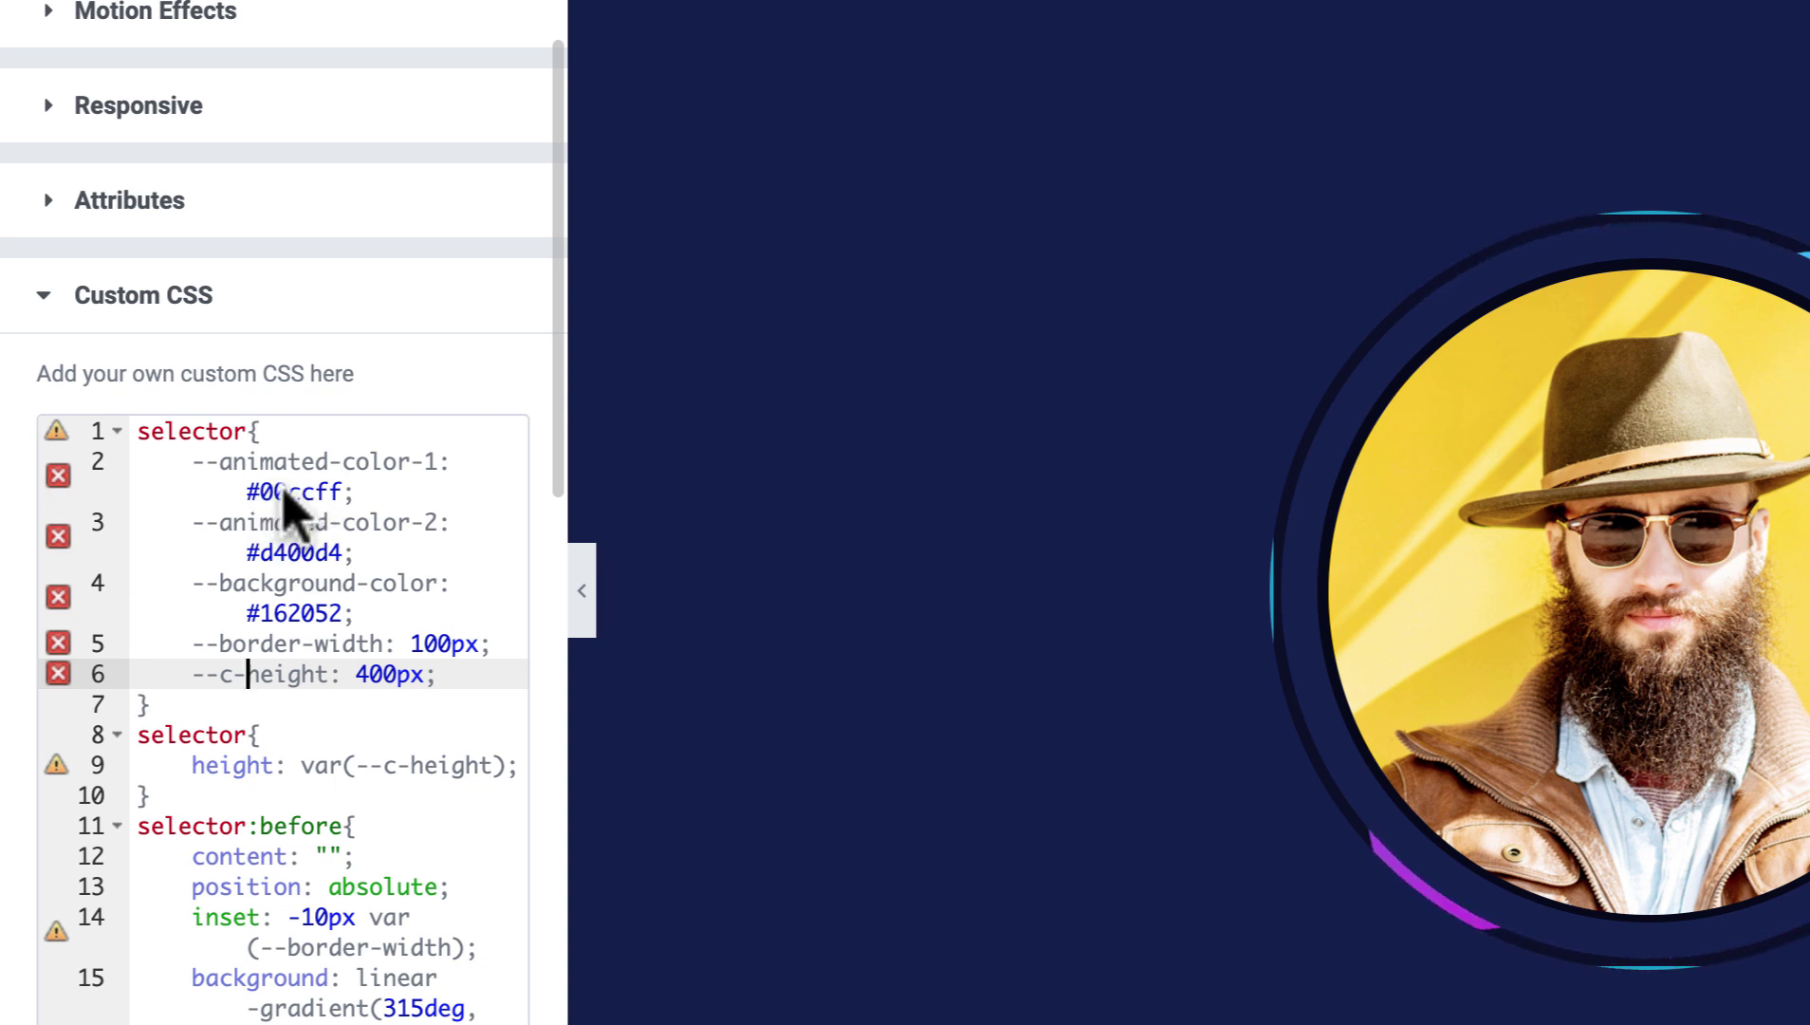
left_click_drag(261, 493, 331, 492)
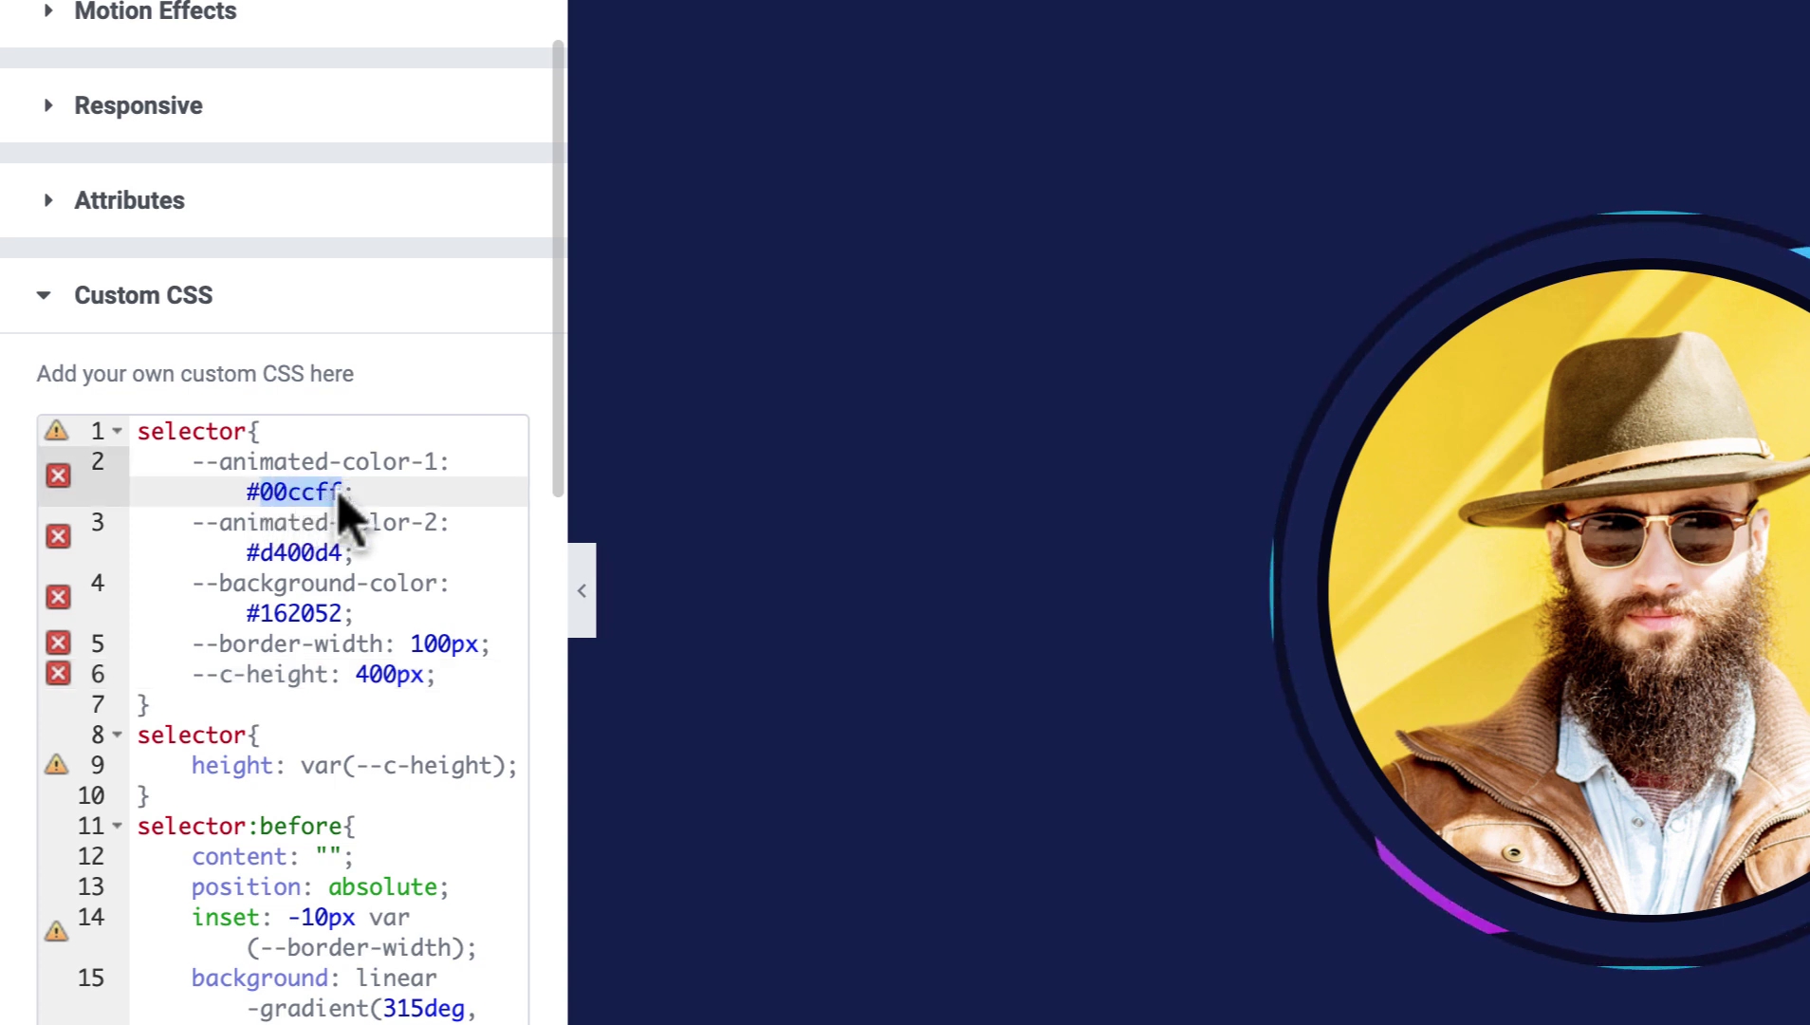
type("ff")
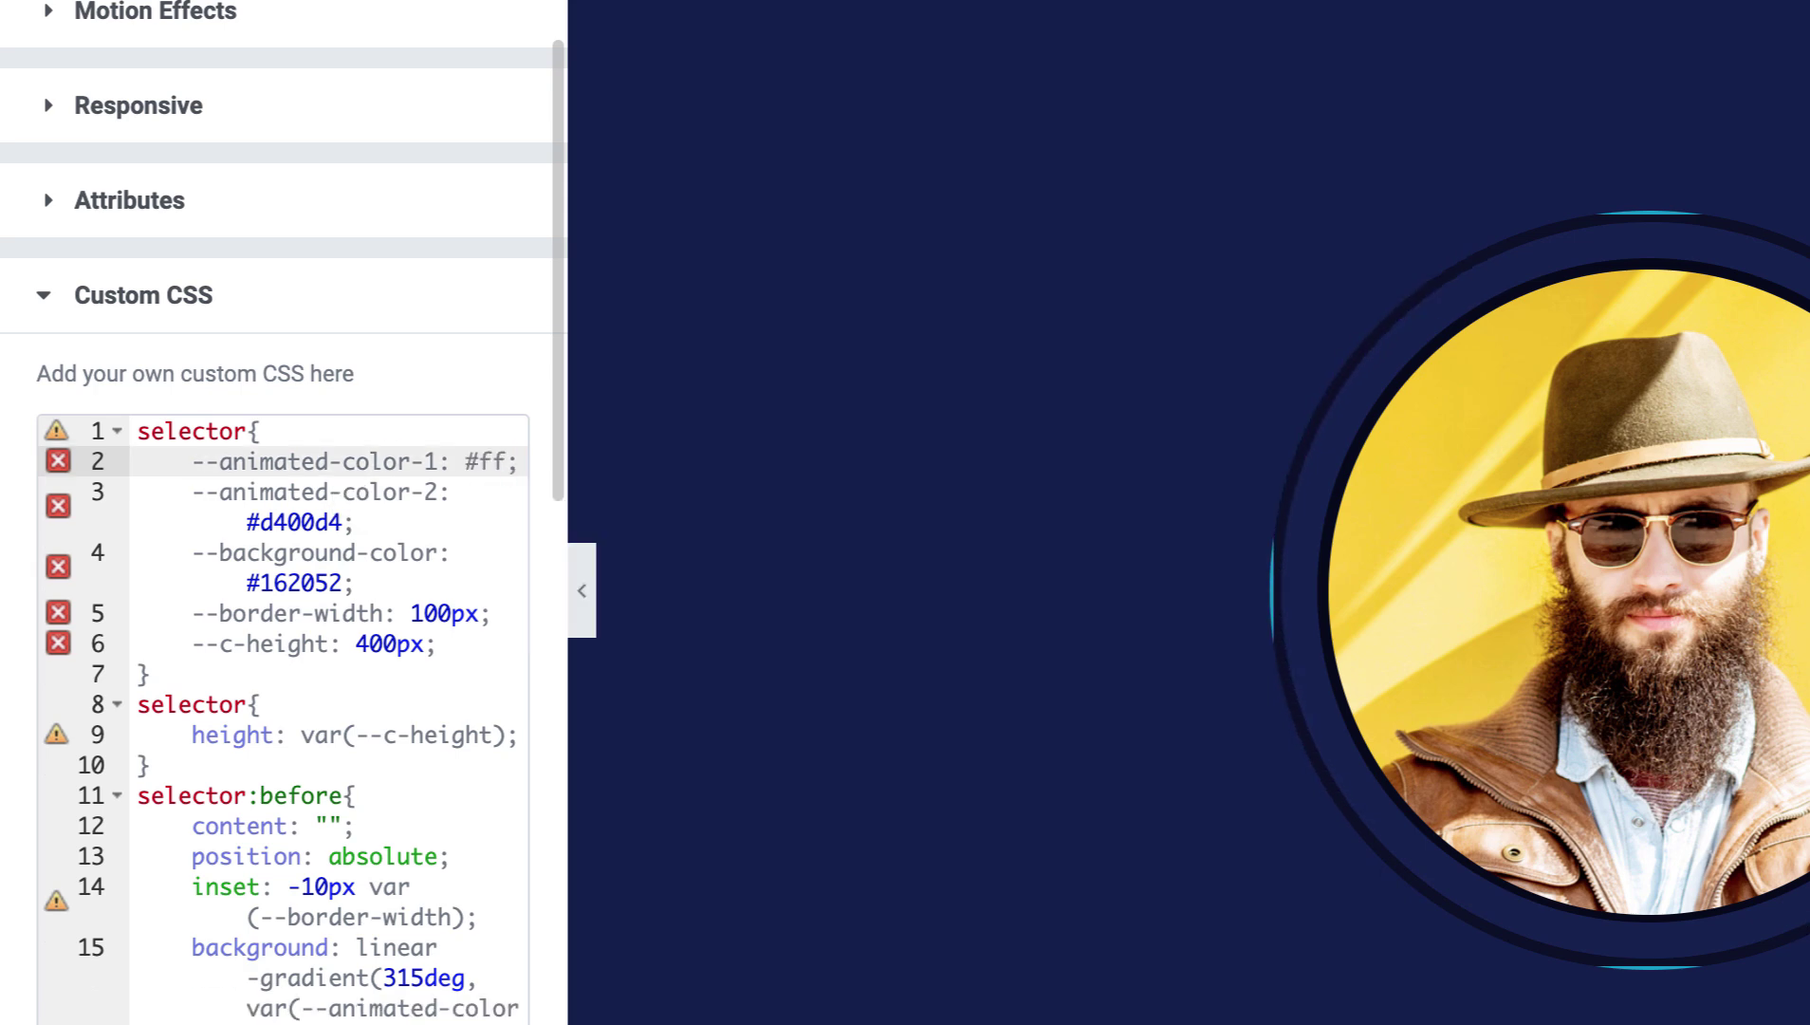
type("0000")
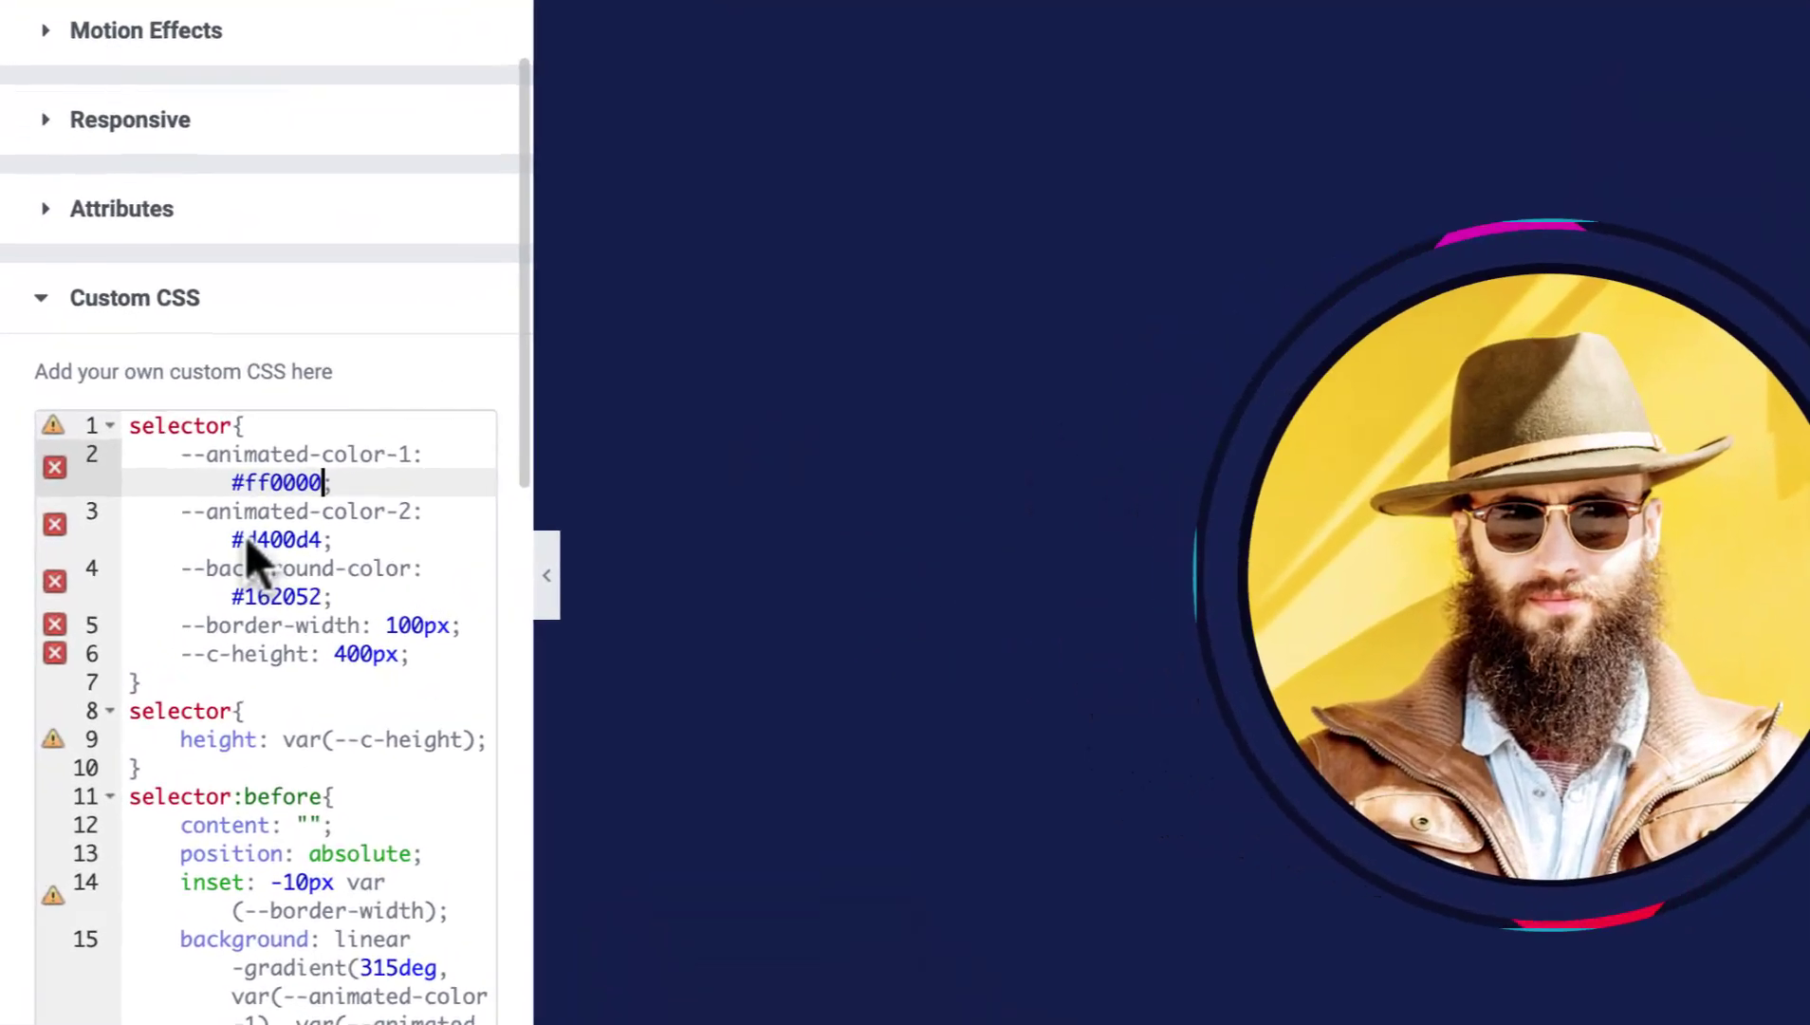
left_click_drag(172, 539, 226, 545)
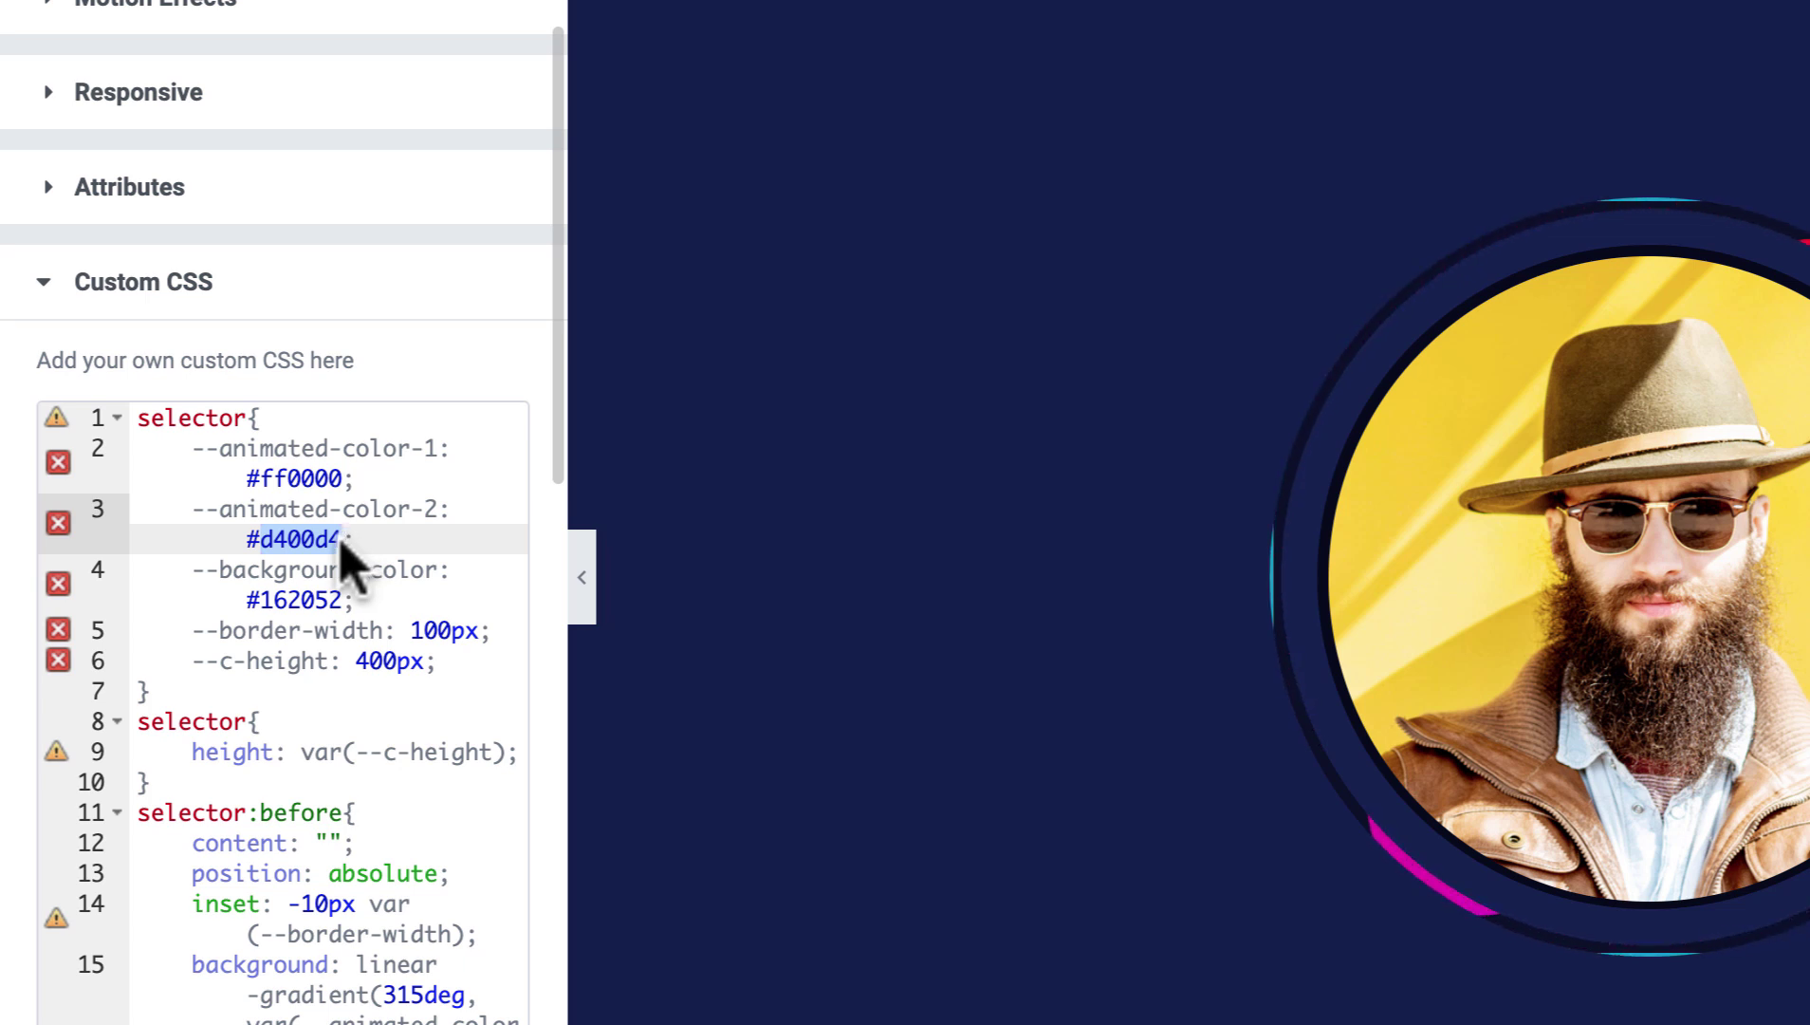
type("00ff00")
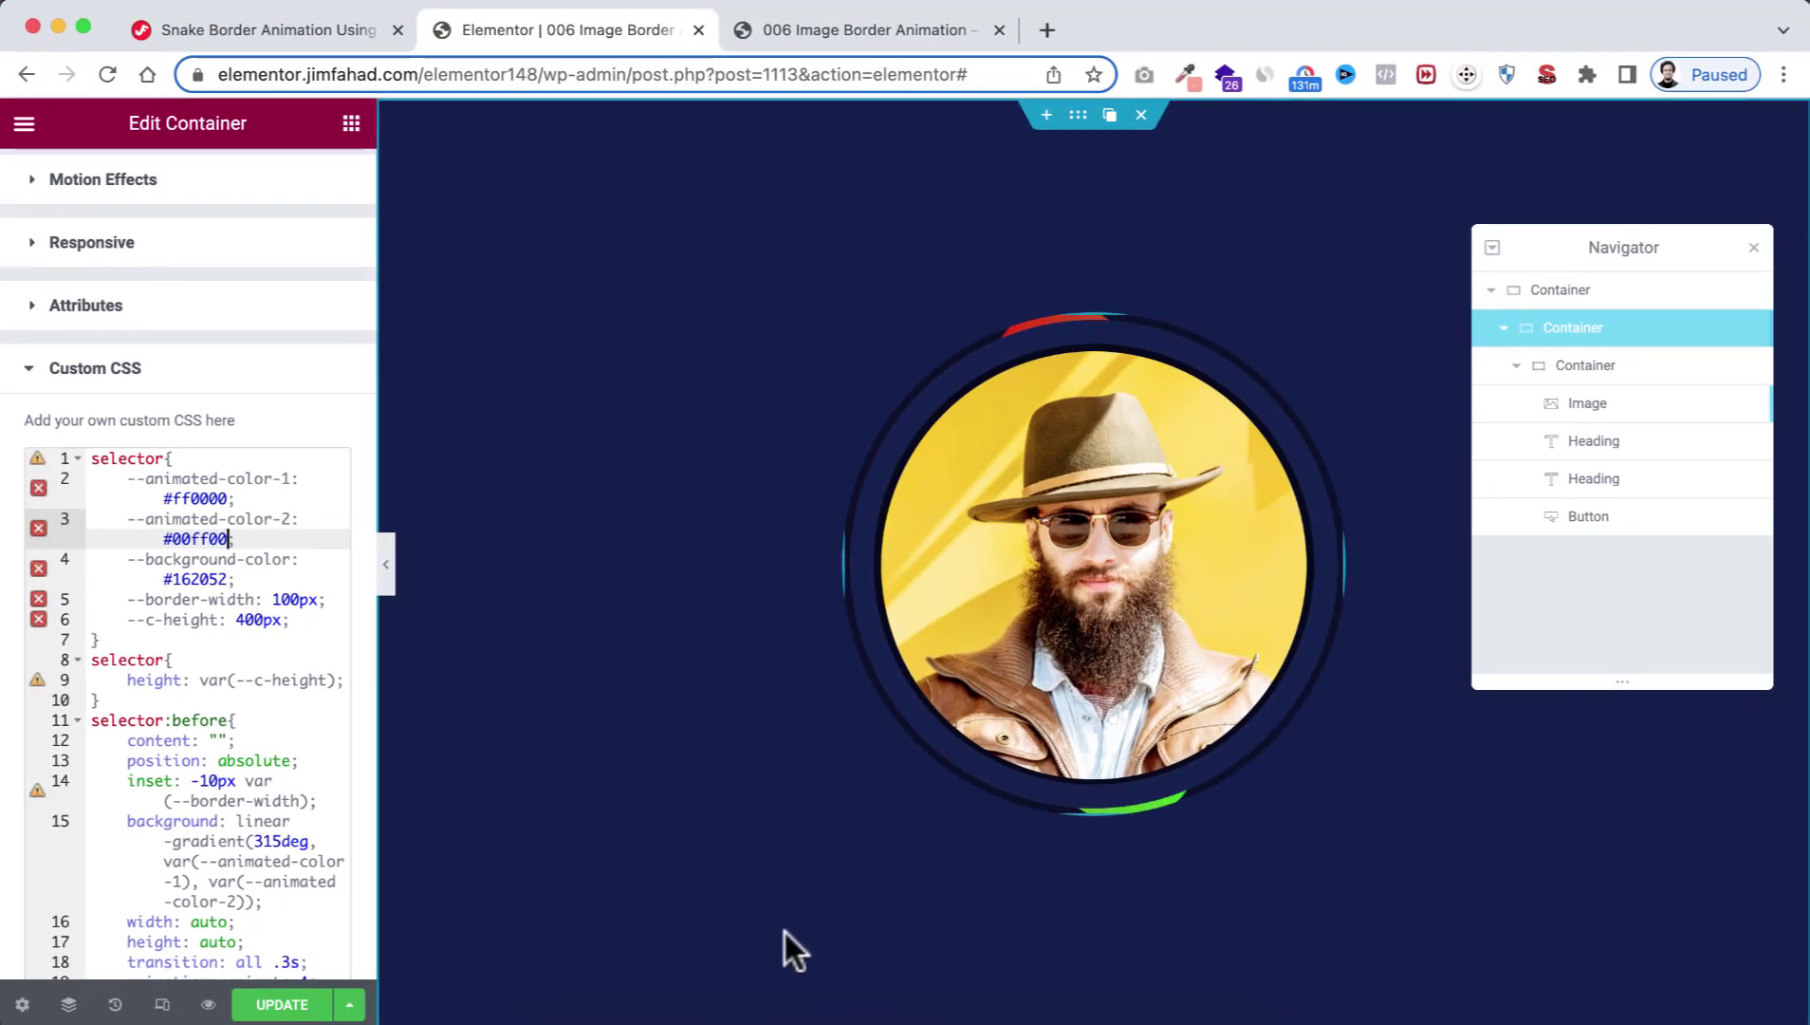
mouse_move(1110, 678)
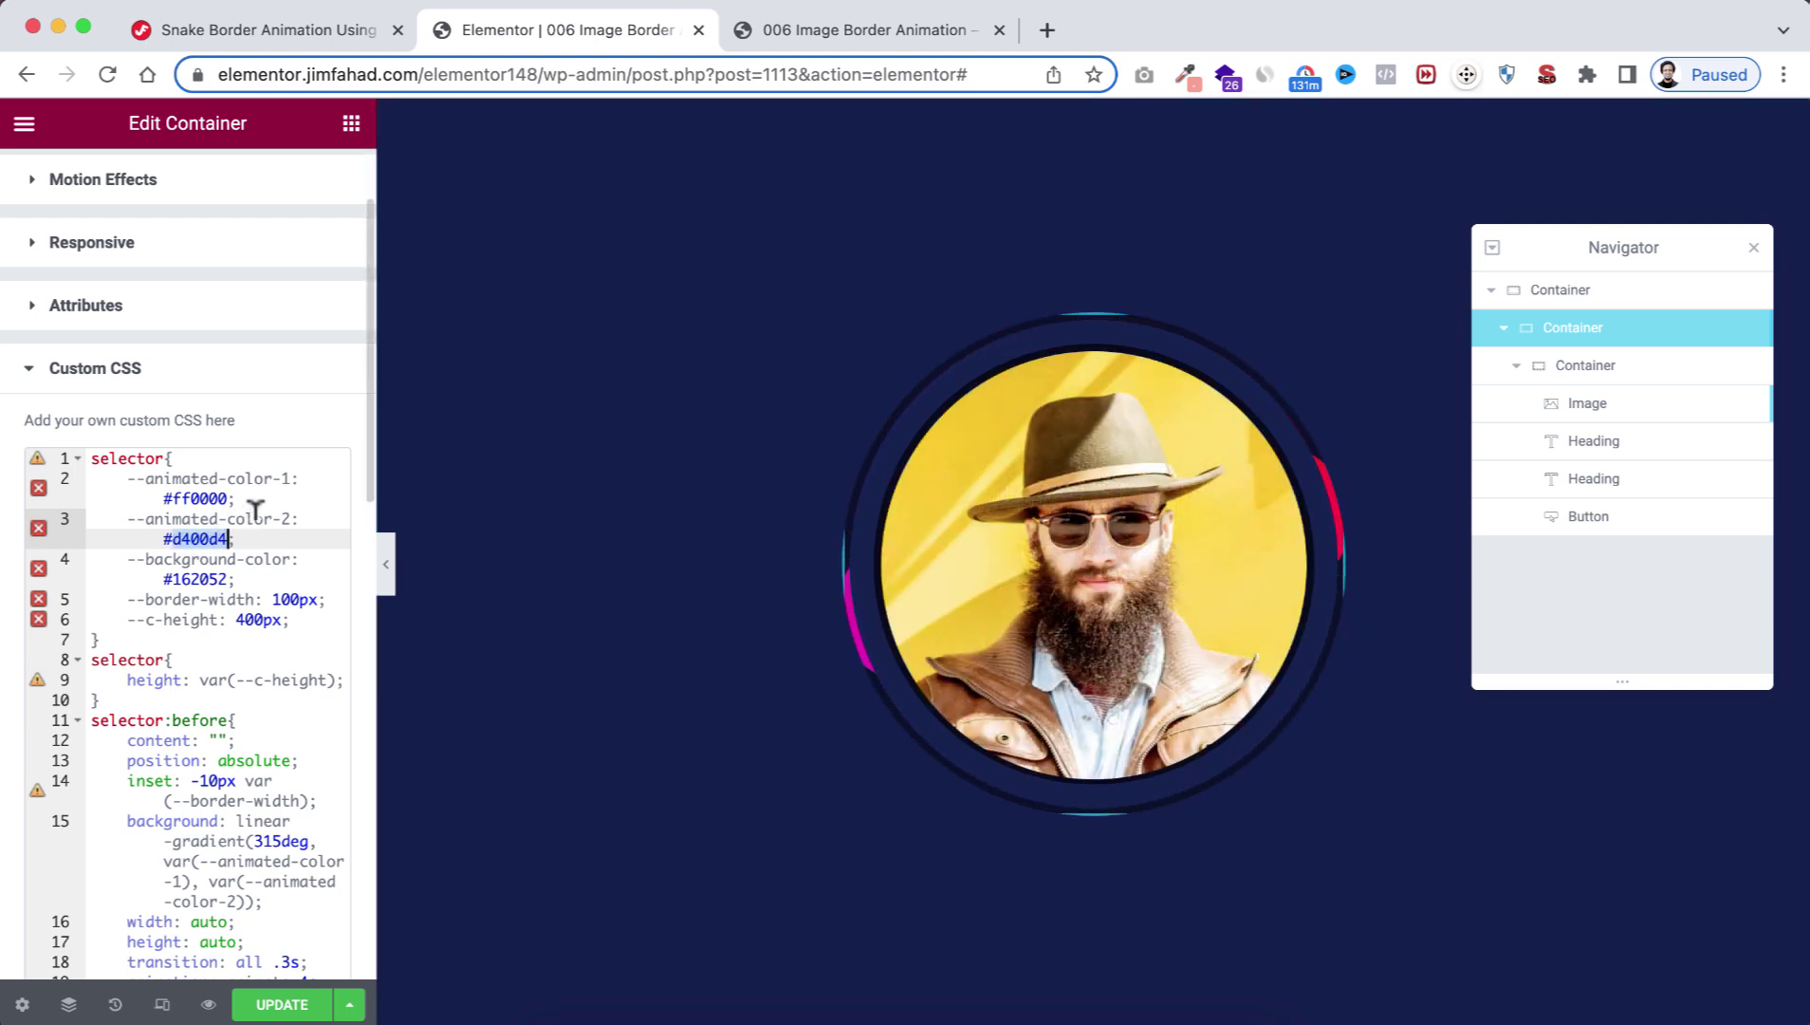
key("super+z")
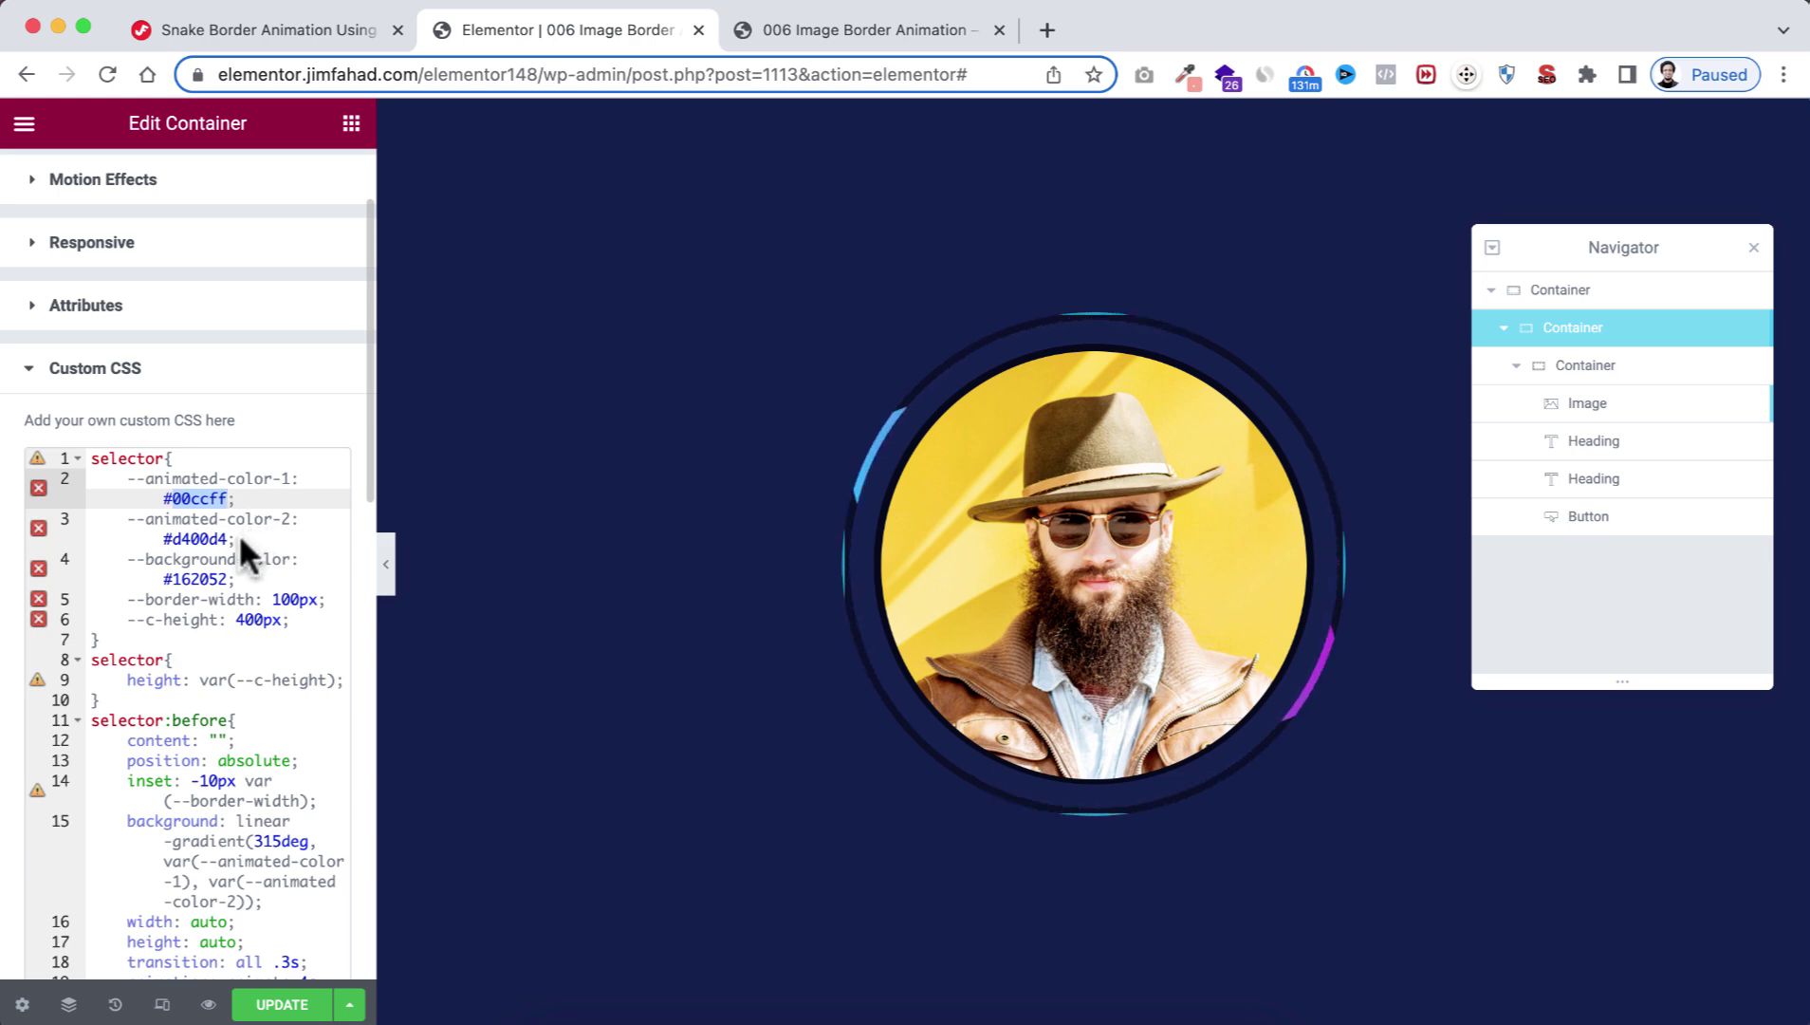
left_click(239, 538)
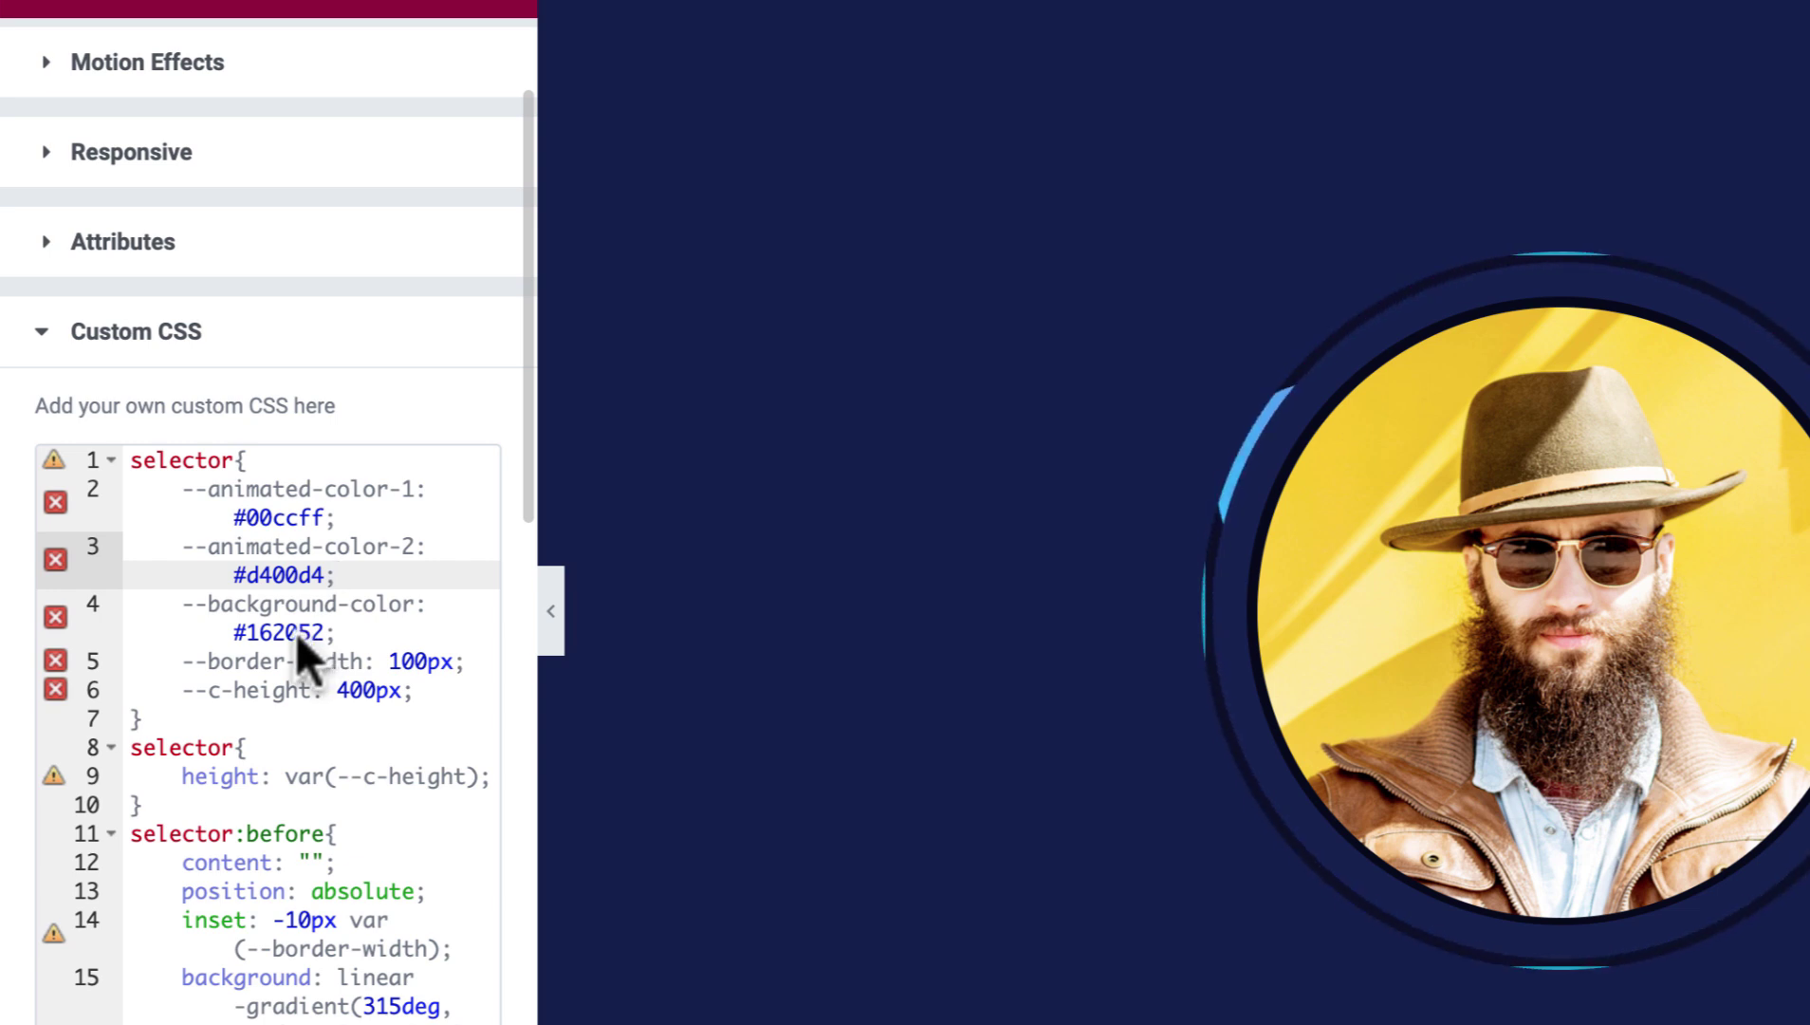
left_click(246, 628)
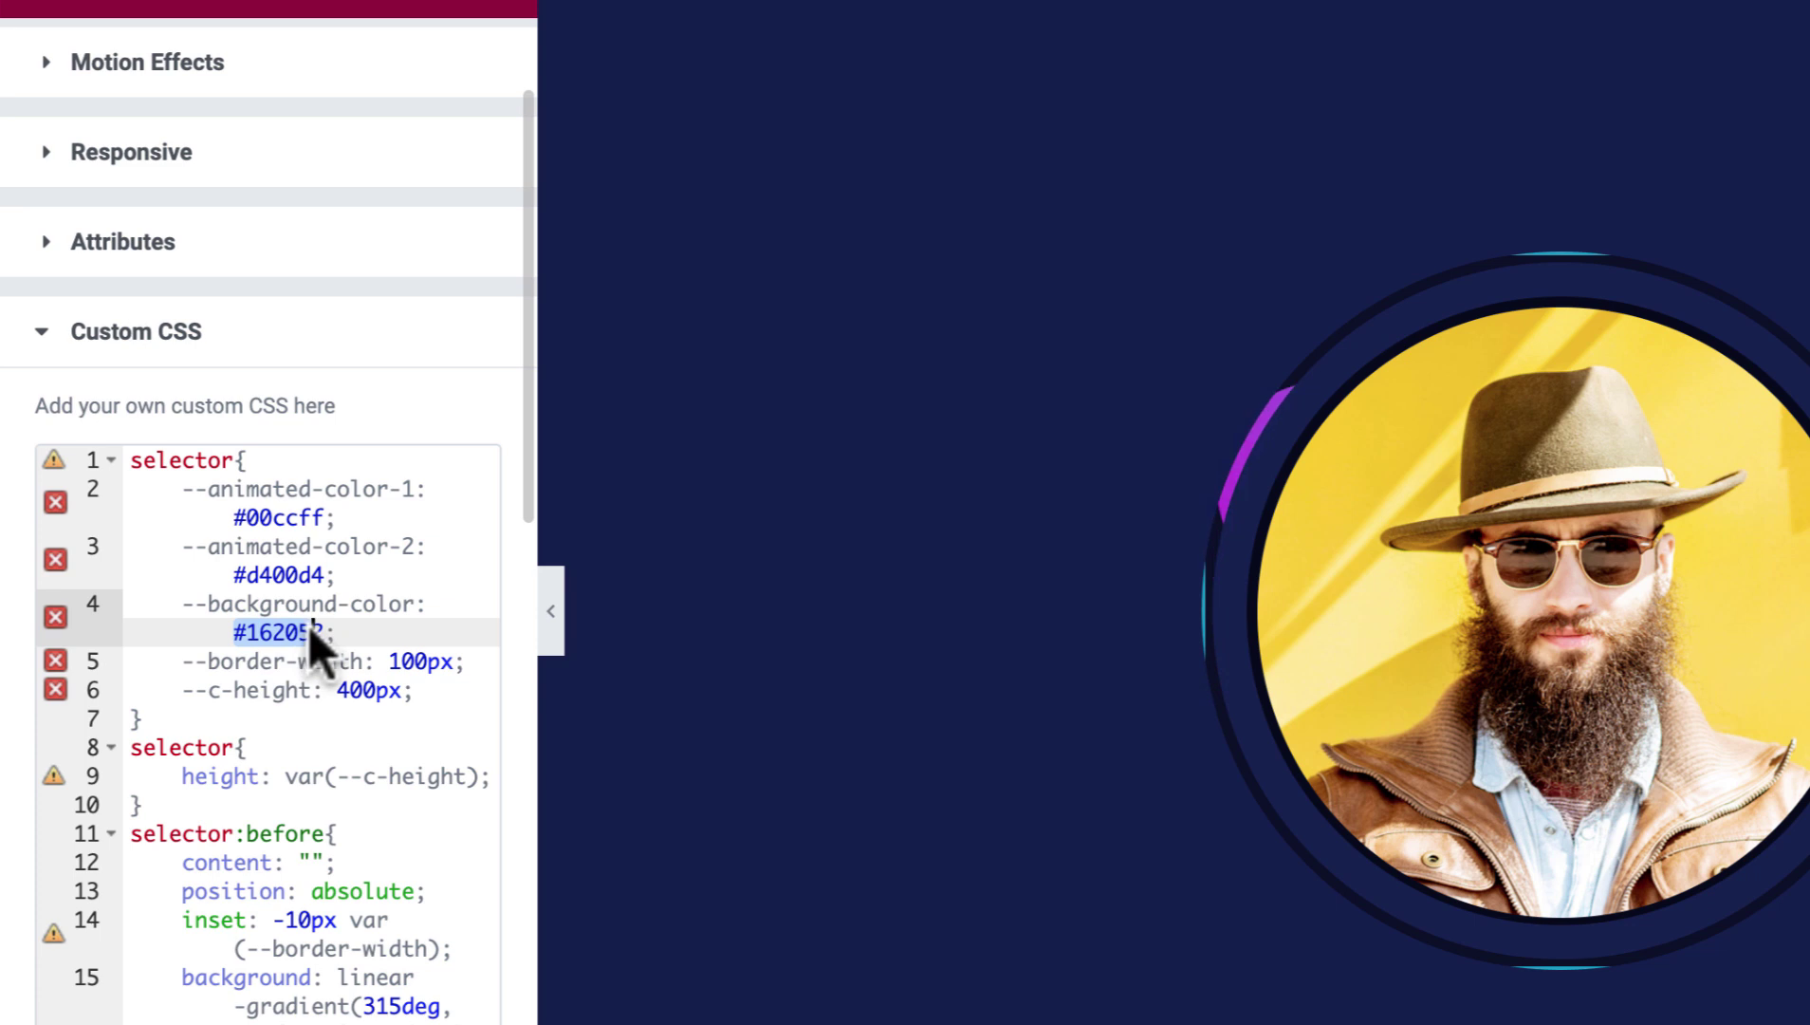
left_click_drag(308, 625, 318, 626)
type("re")
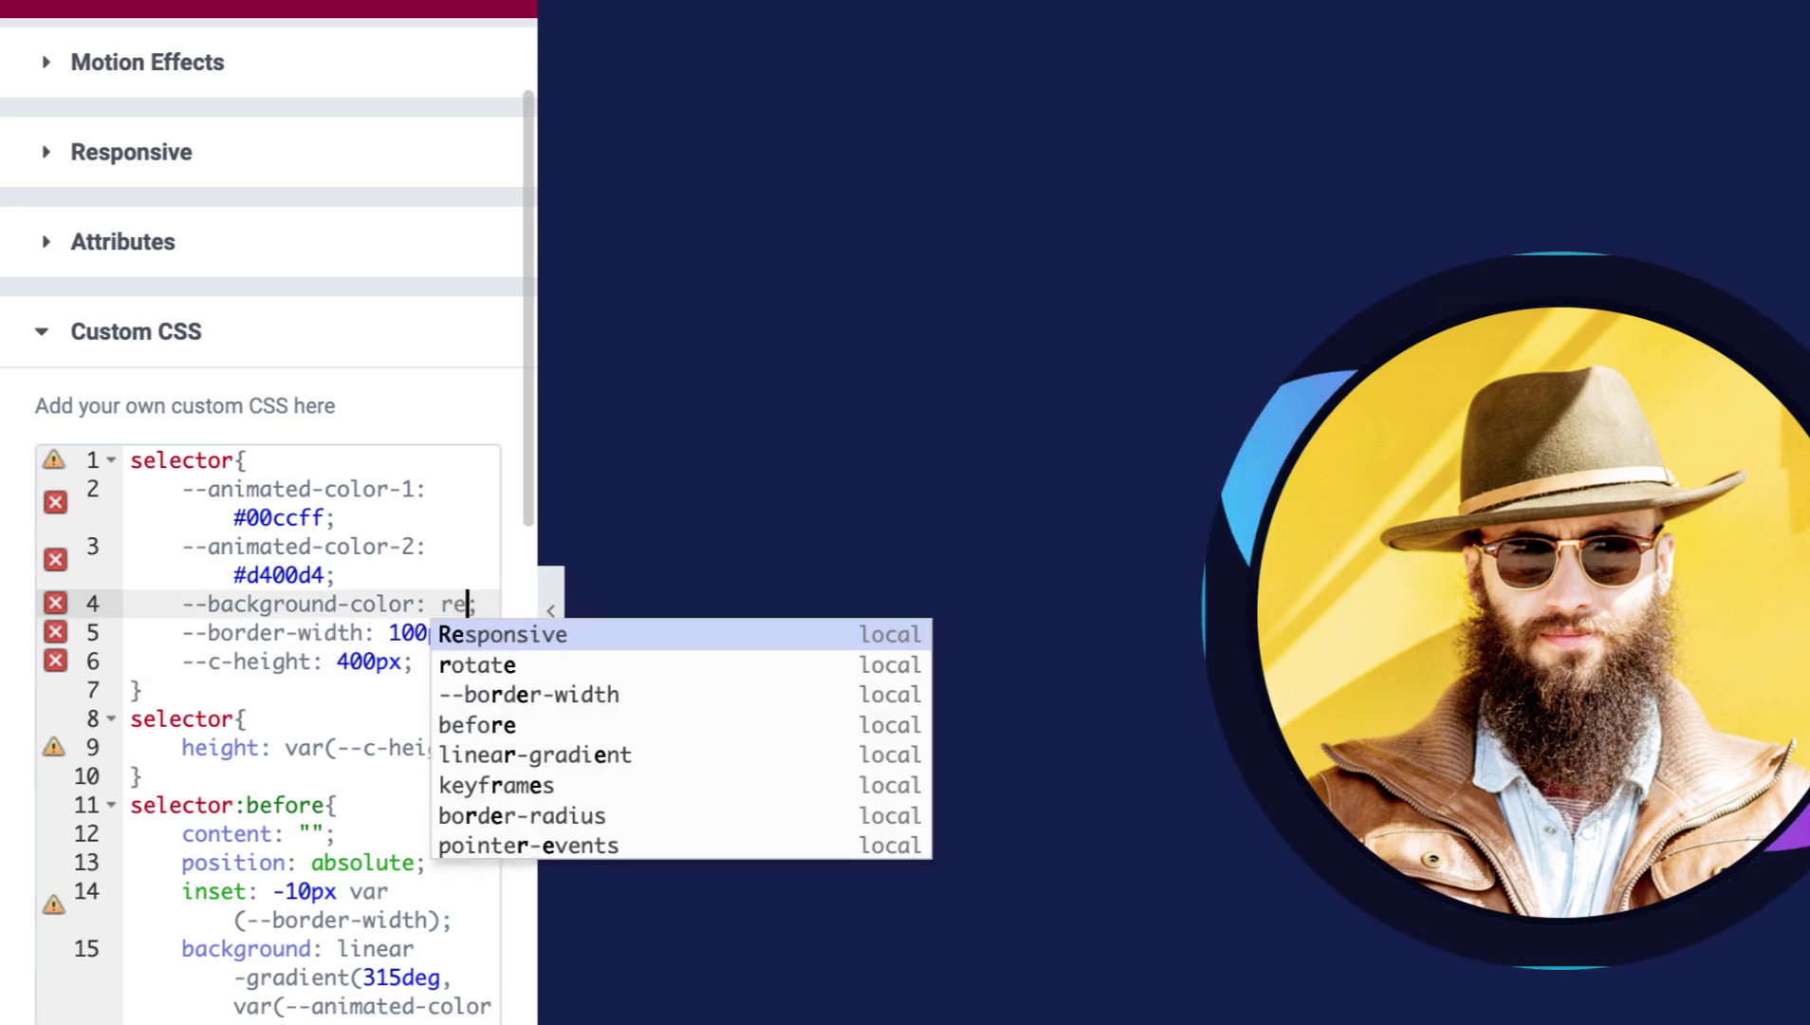
type("d")
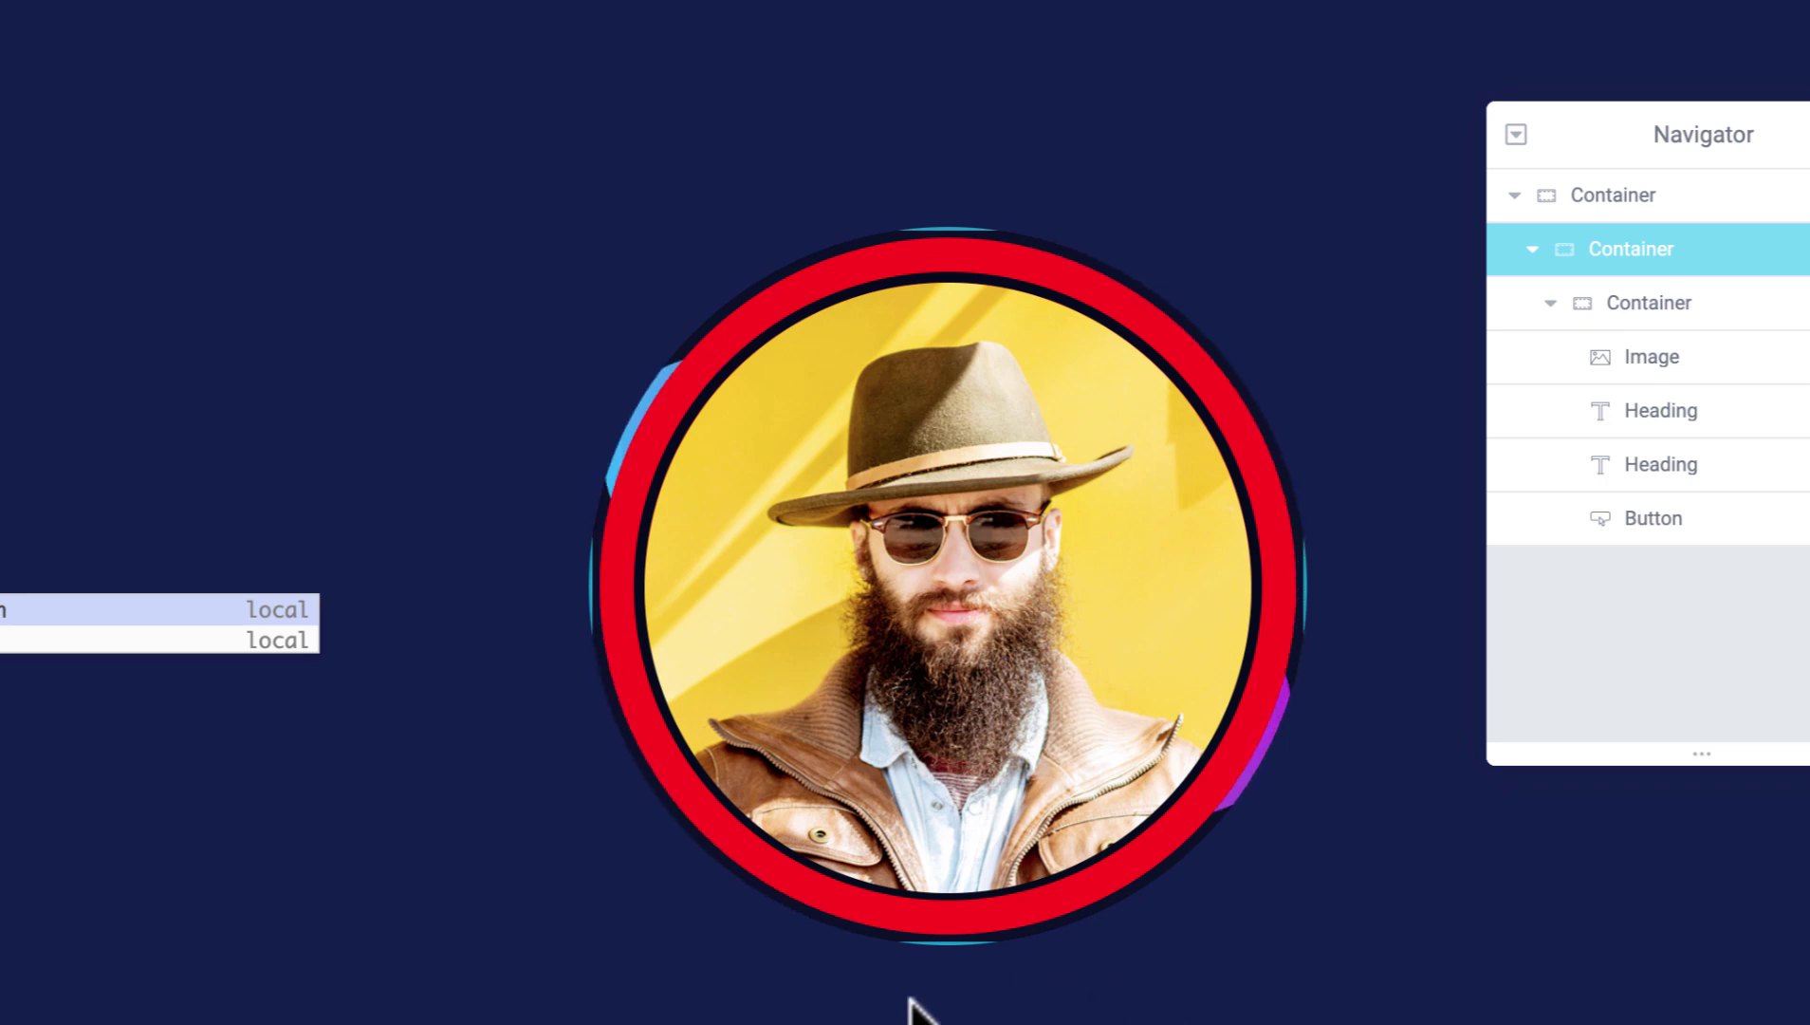
mouse_move(1062, 789)
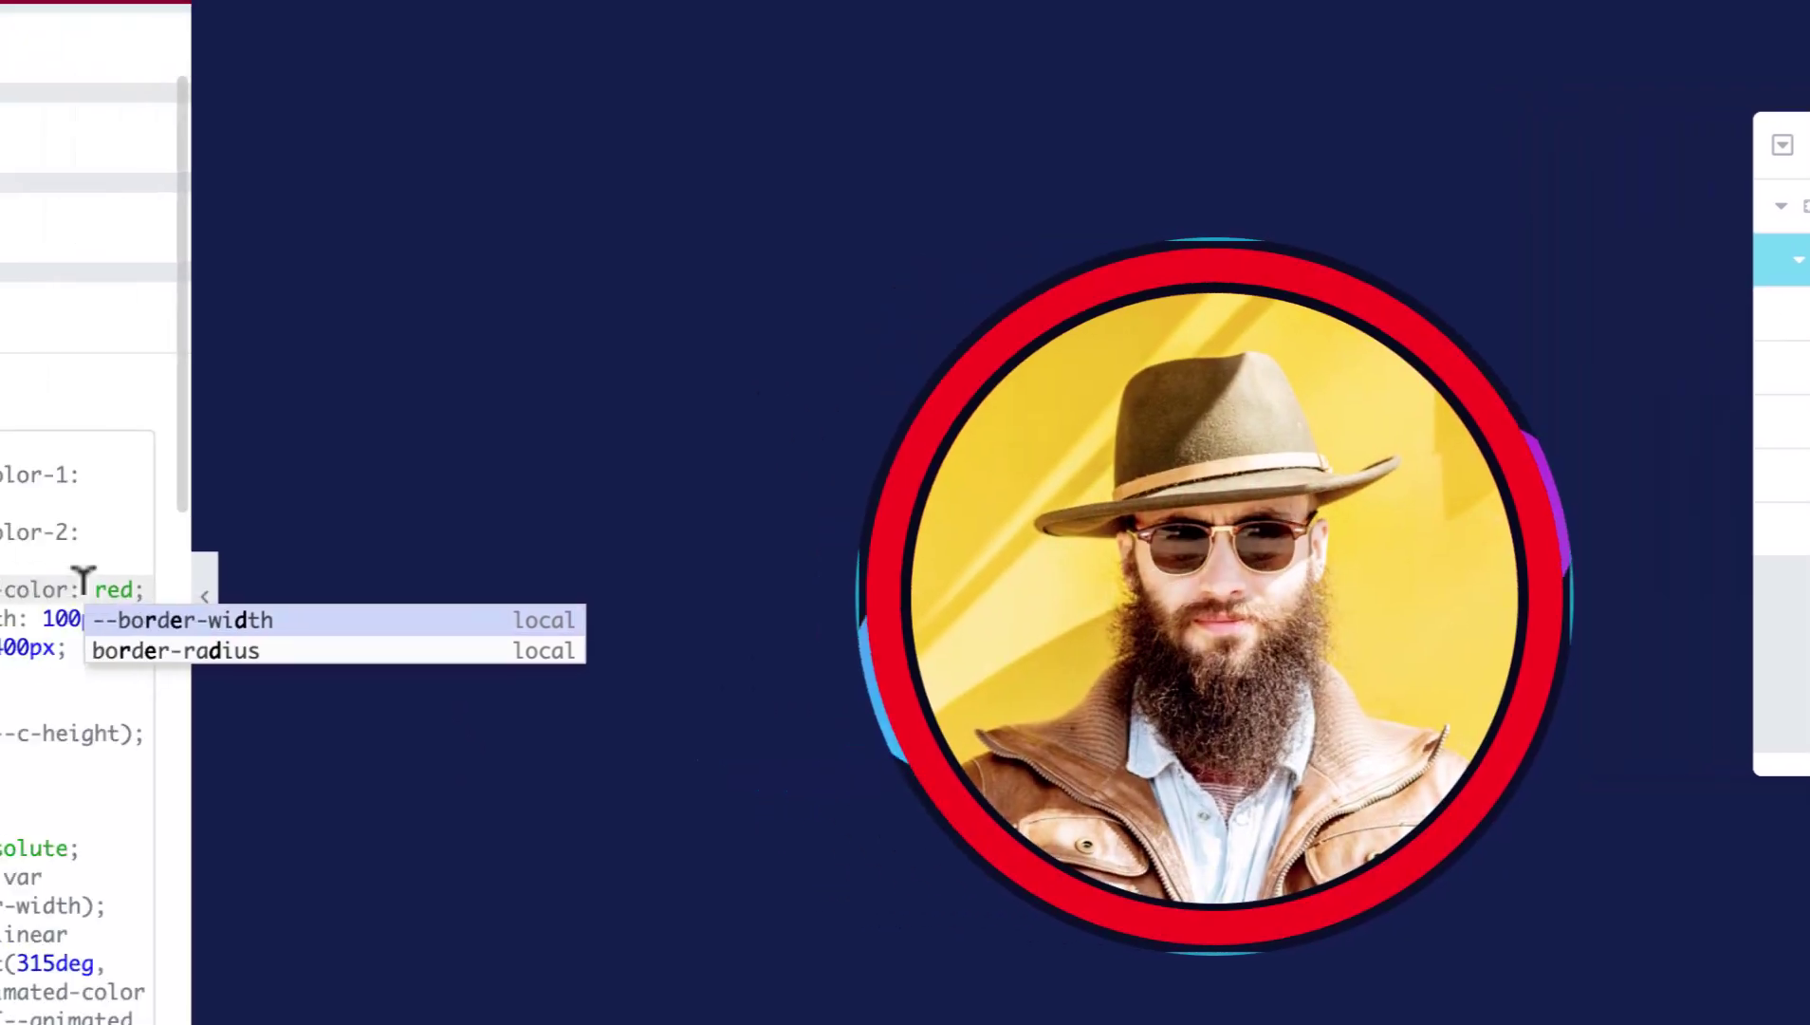
double_click(432, 607)
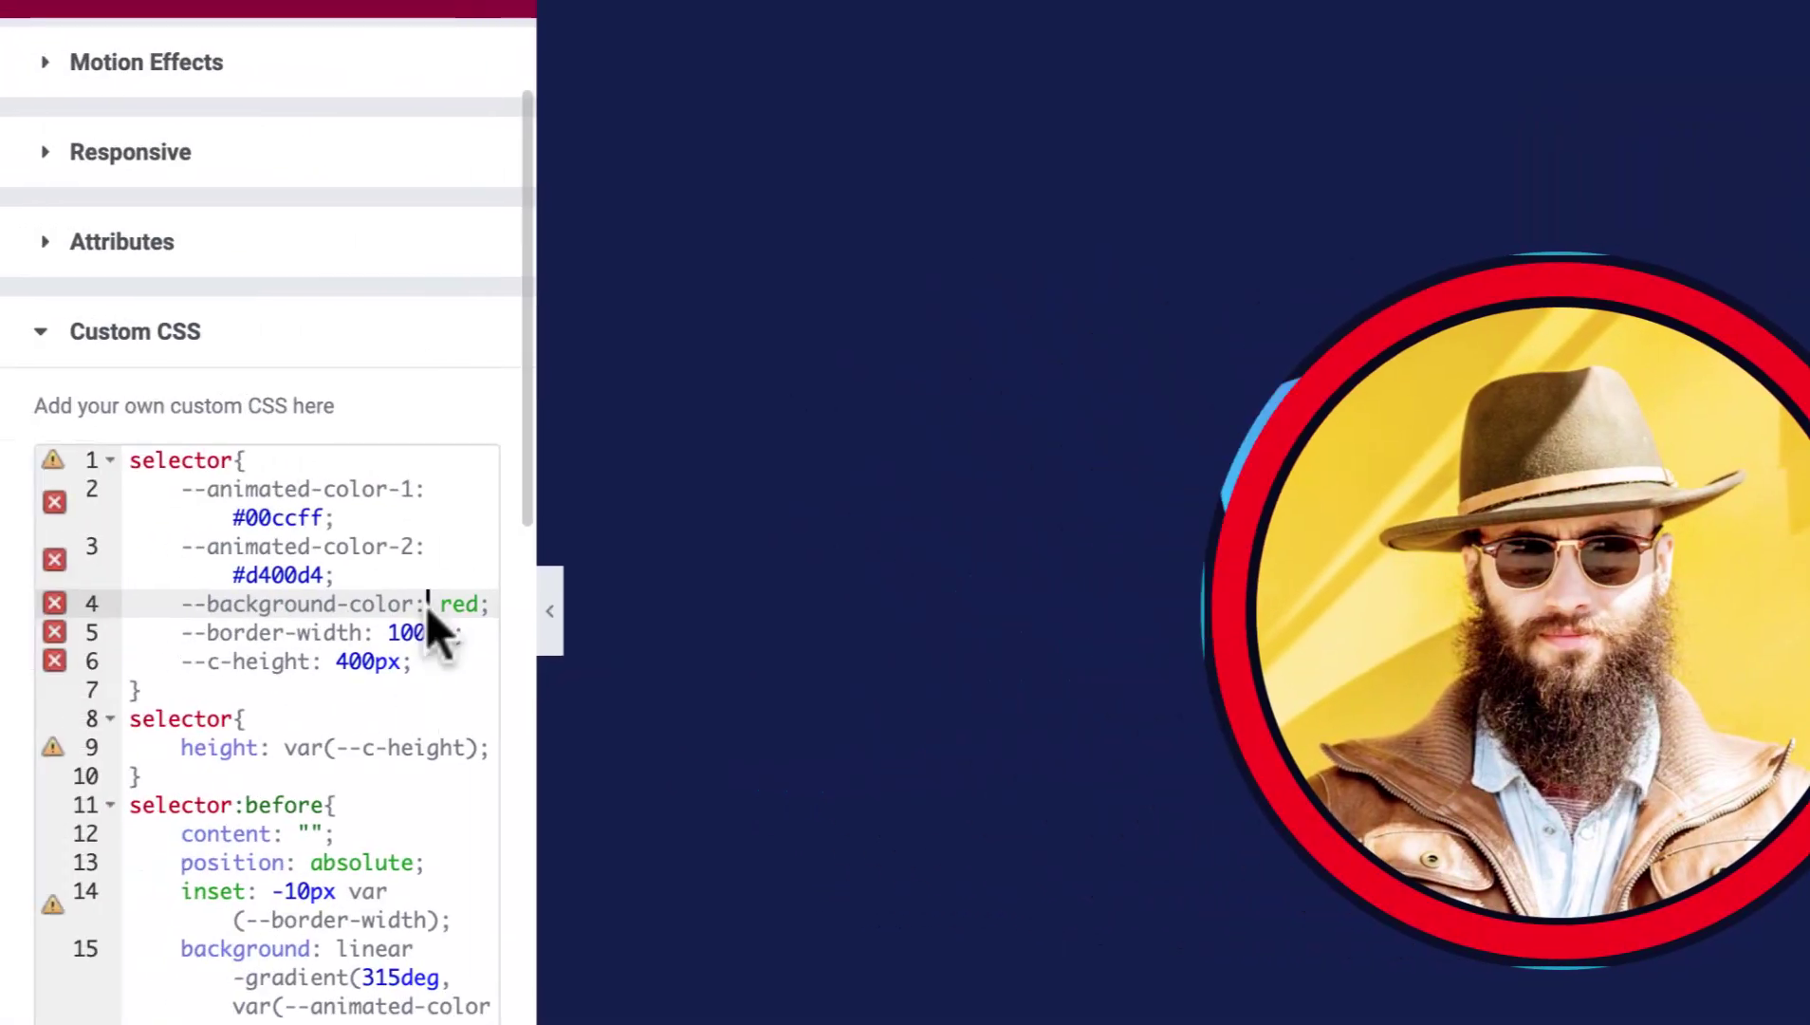
type("#162052")
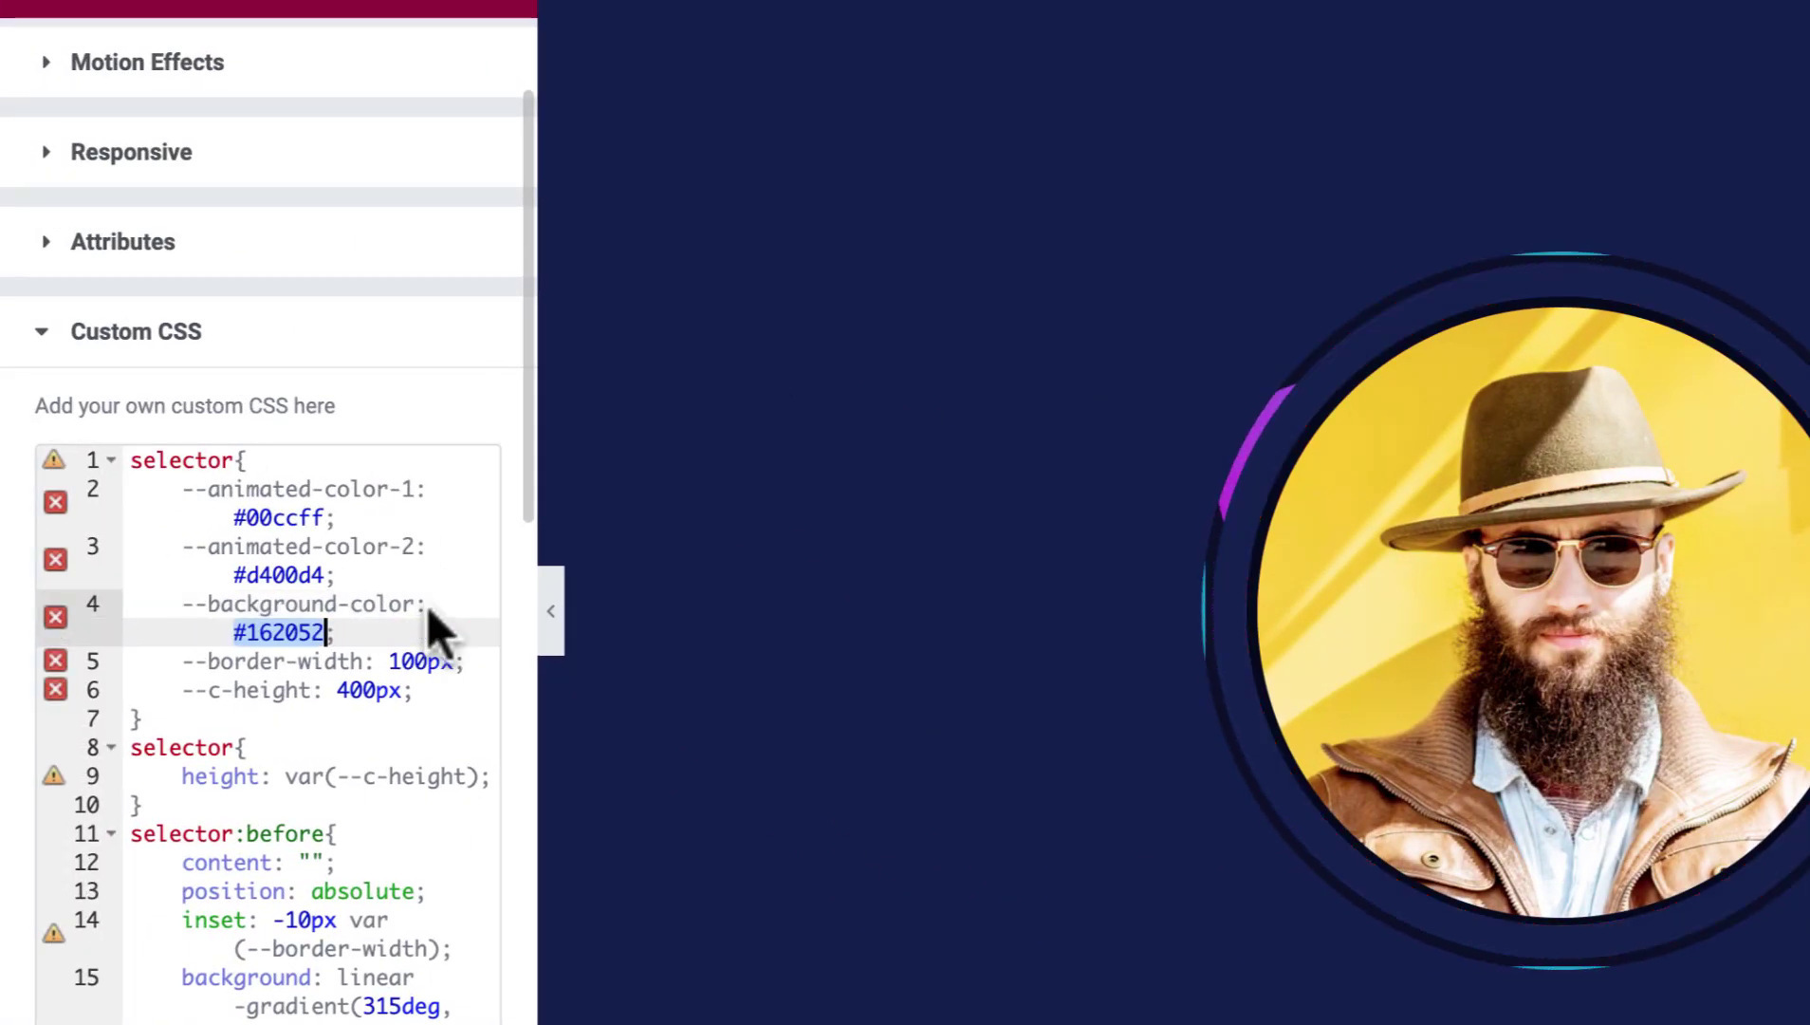
left_click(234, 663)
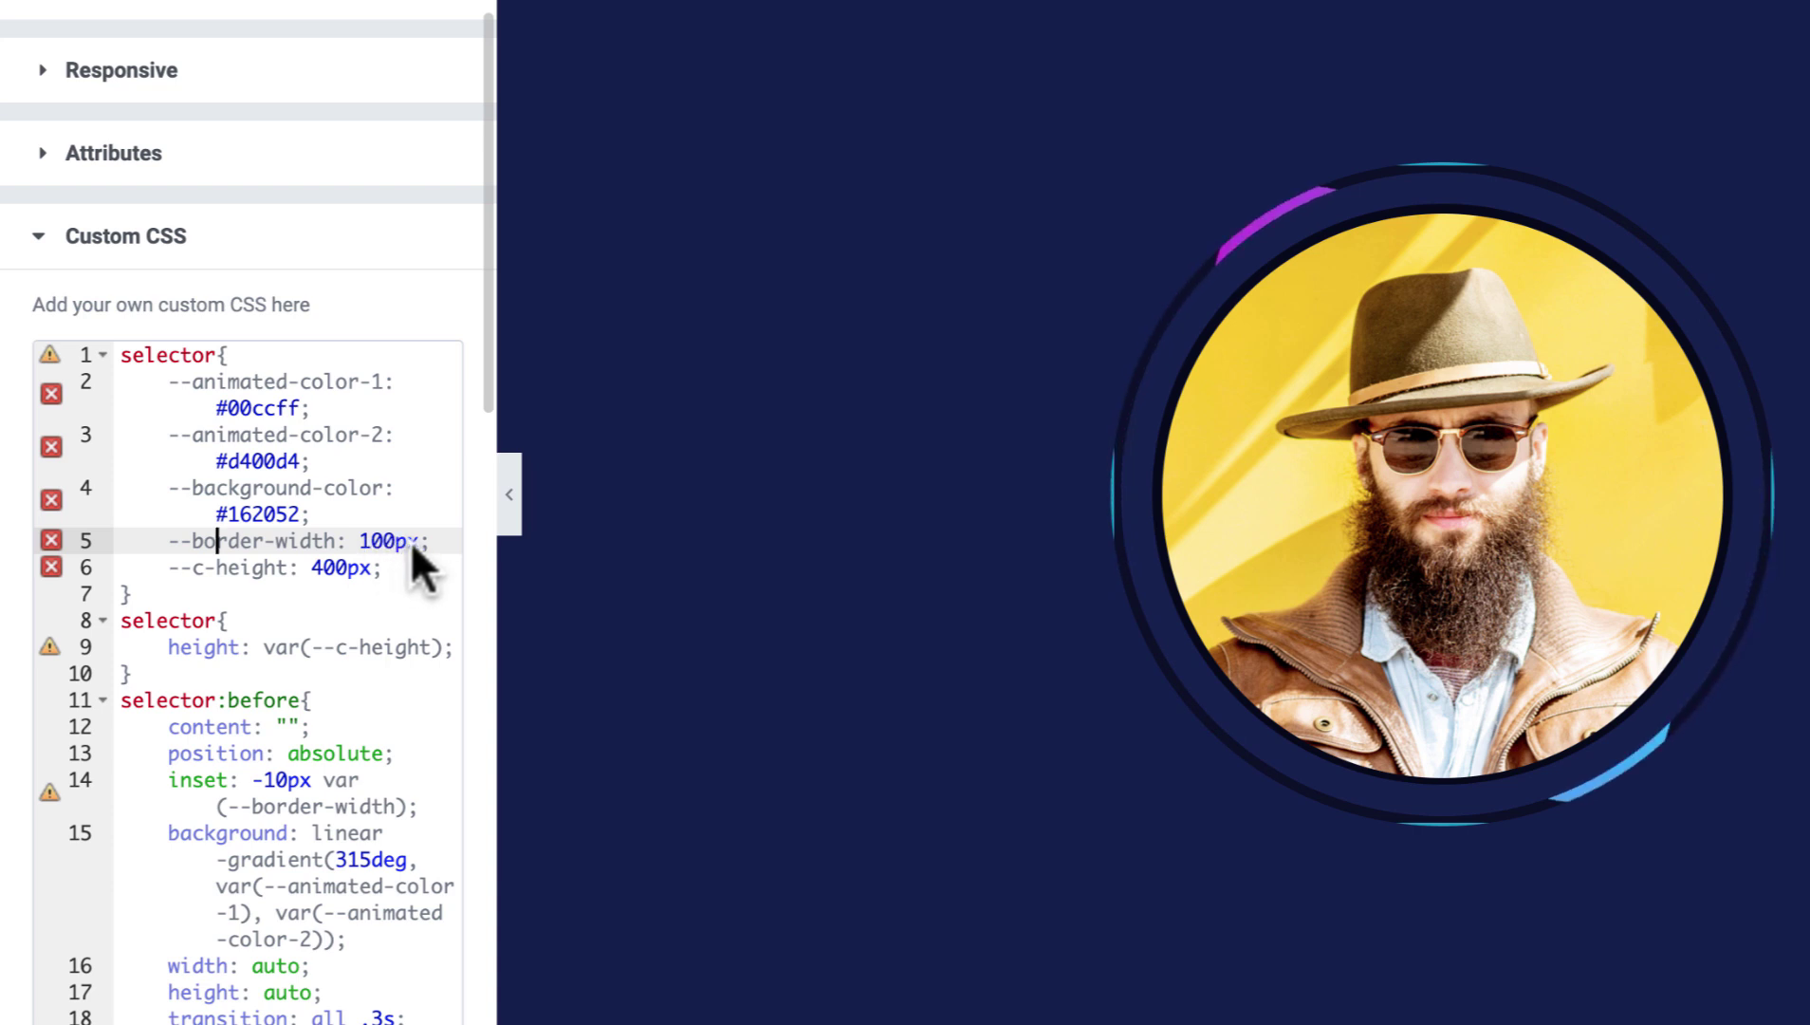
left_click_drag(358, 538, 374, 534)
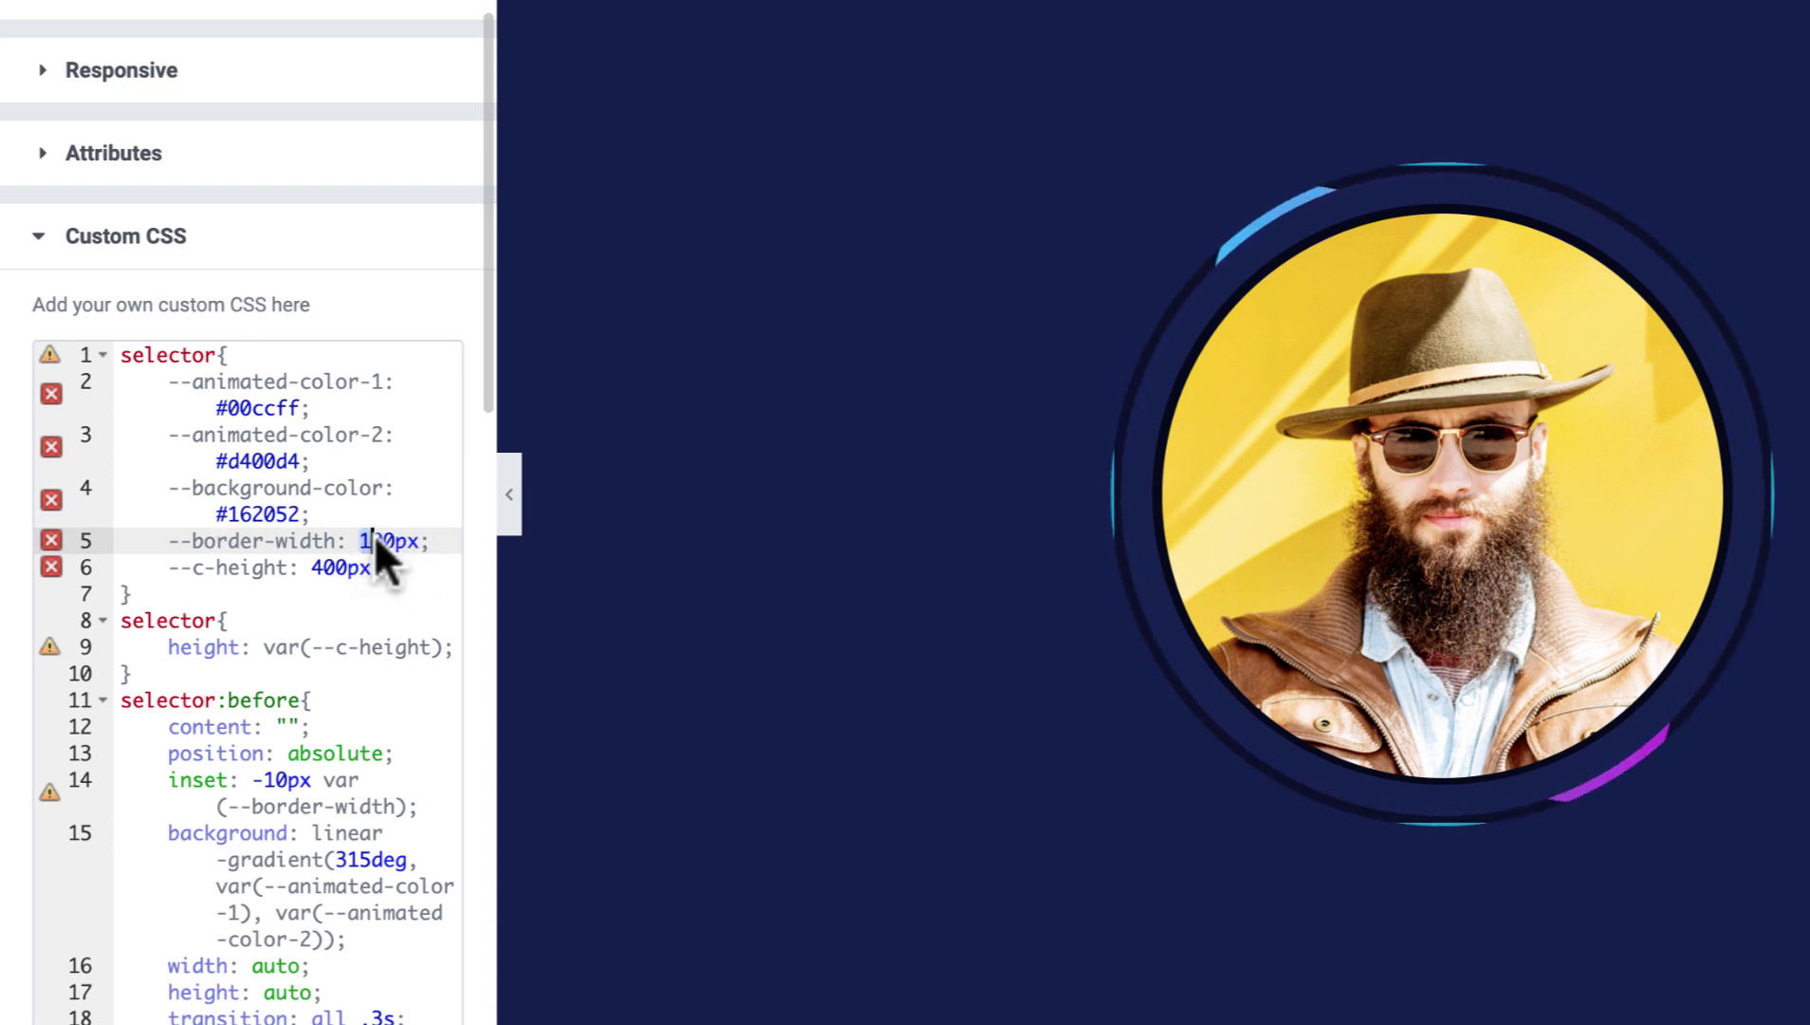
type("8")
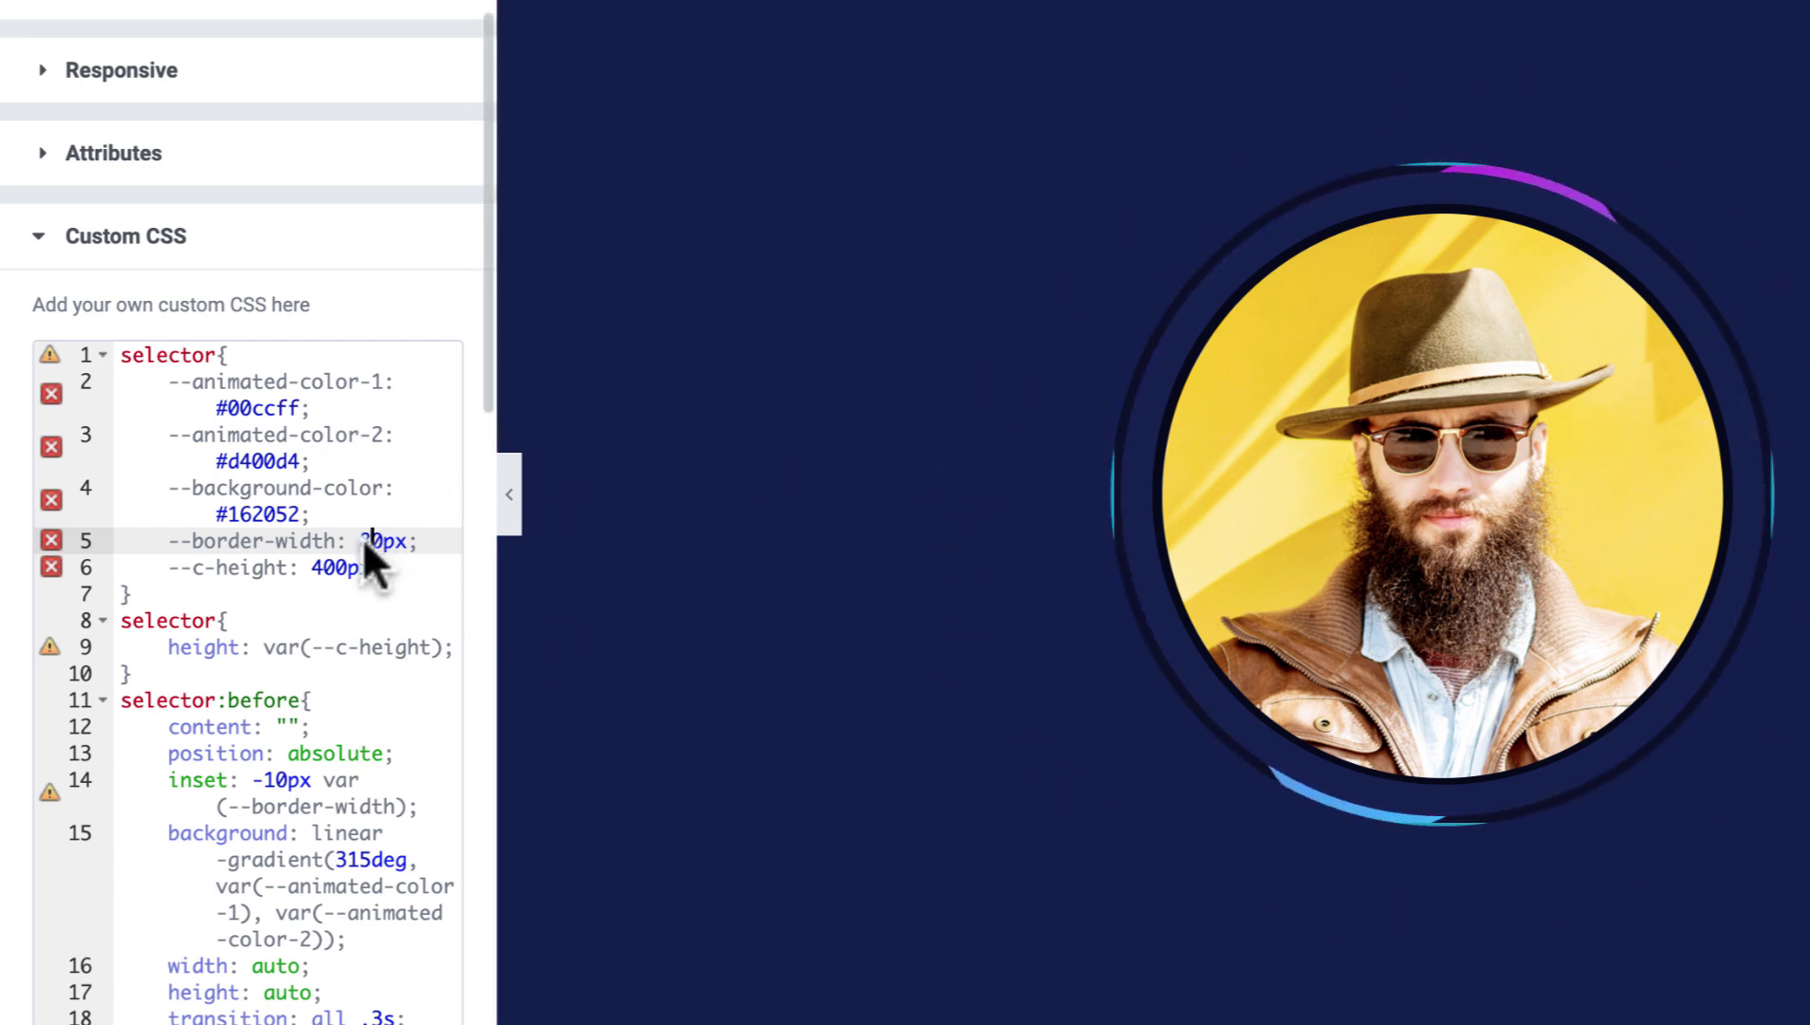
left_click_drag(360, 539, 368, 538)
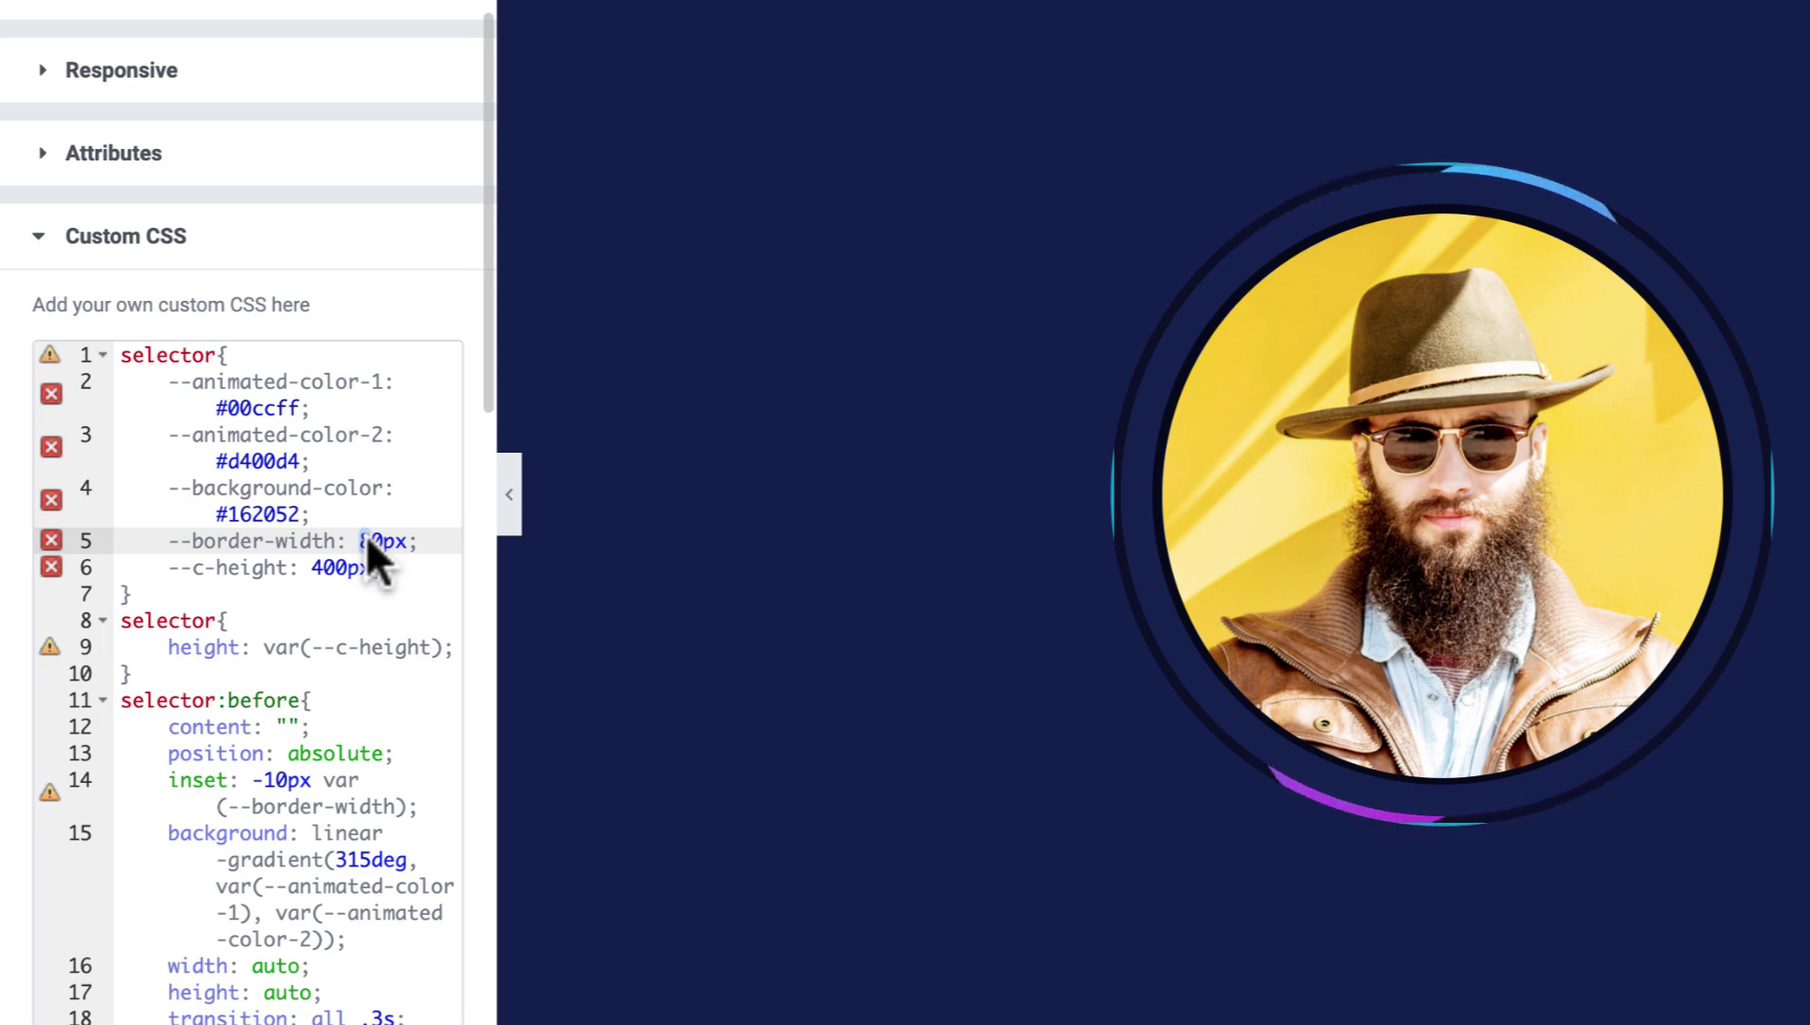
type("4")
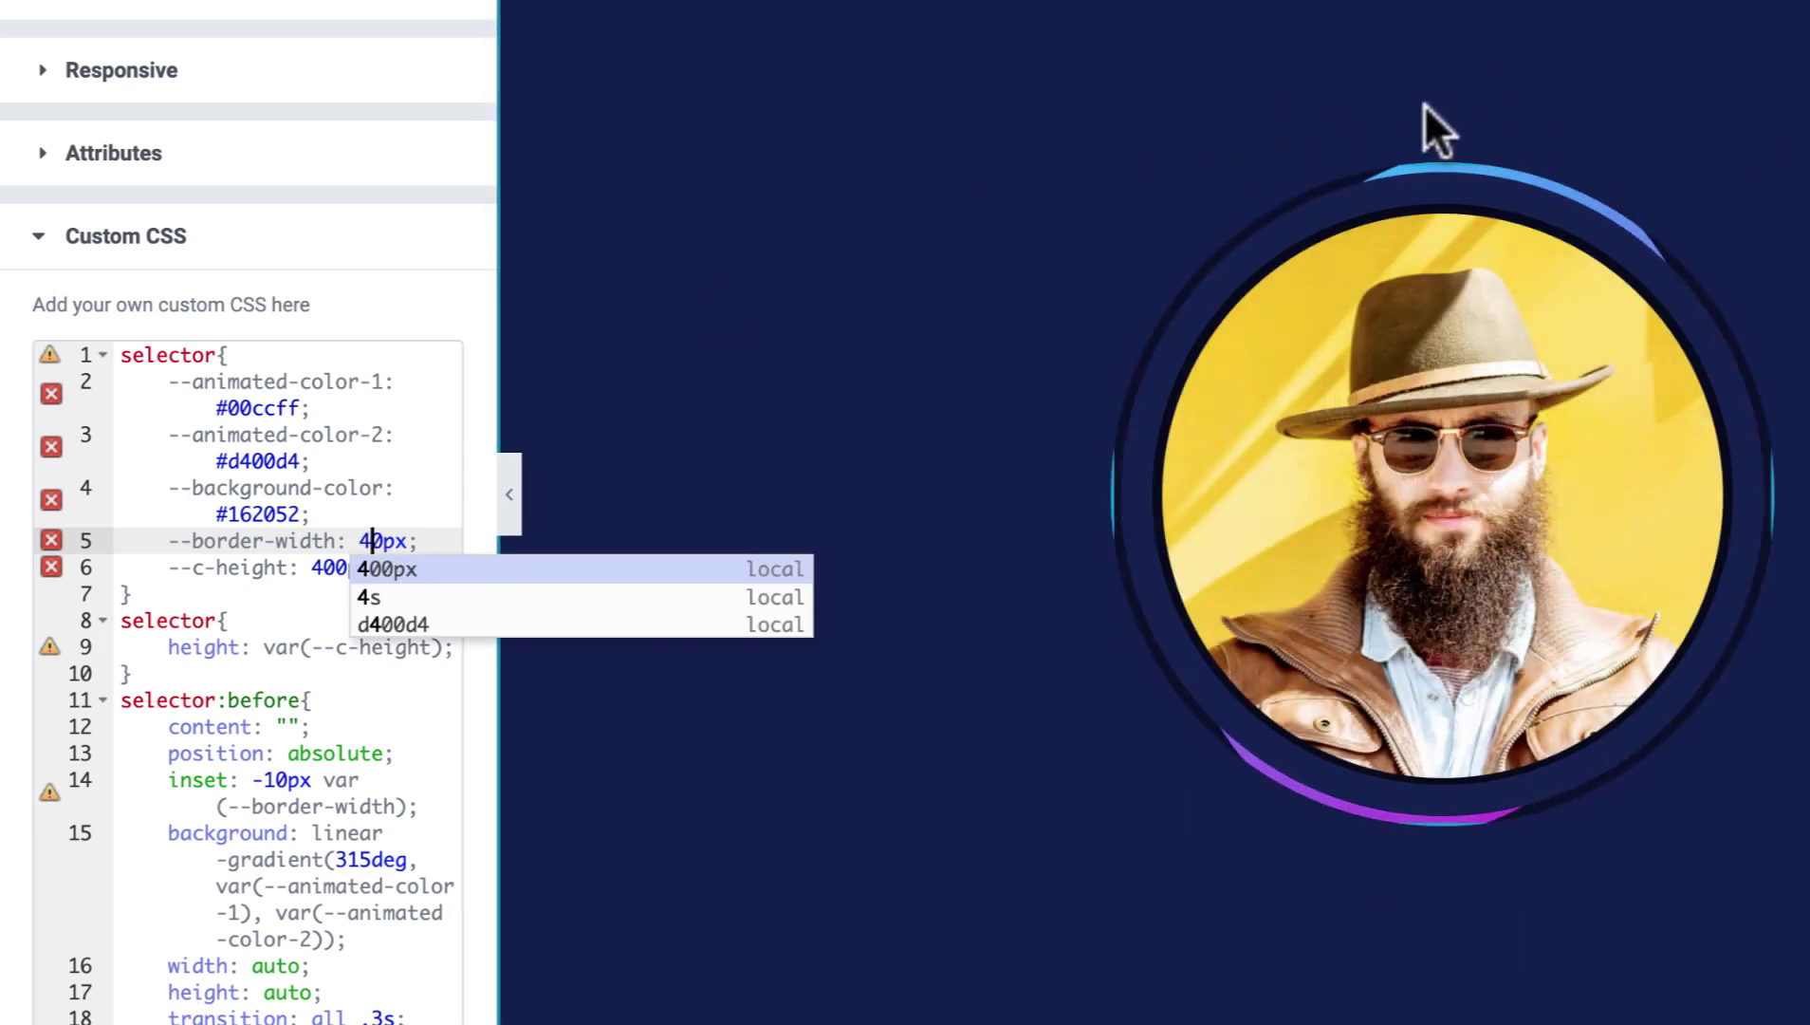
left_click(360, 535)
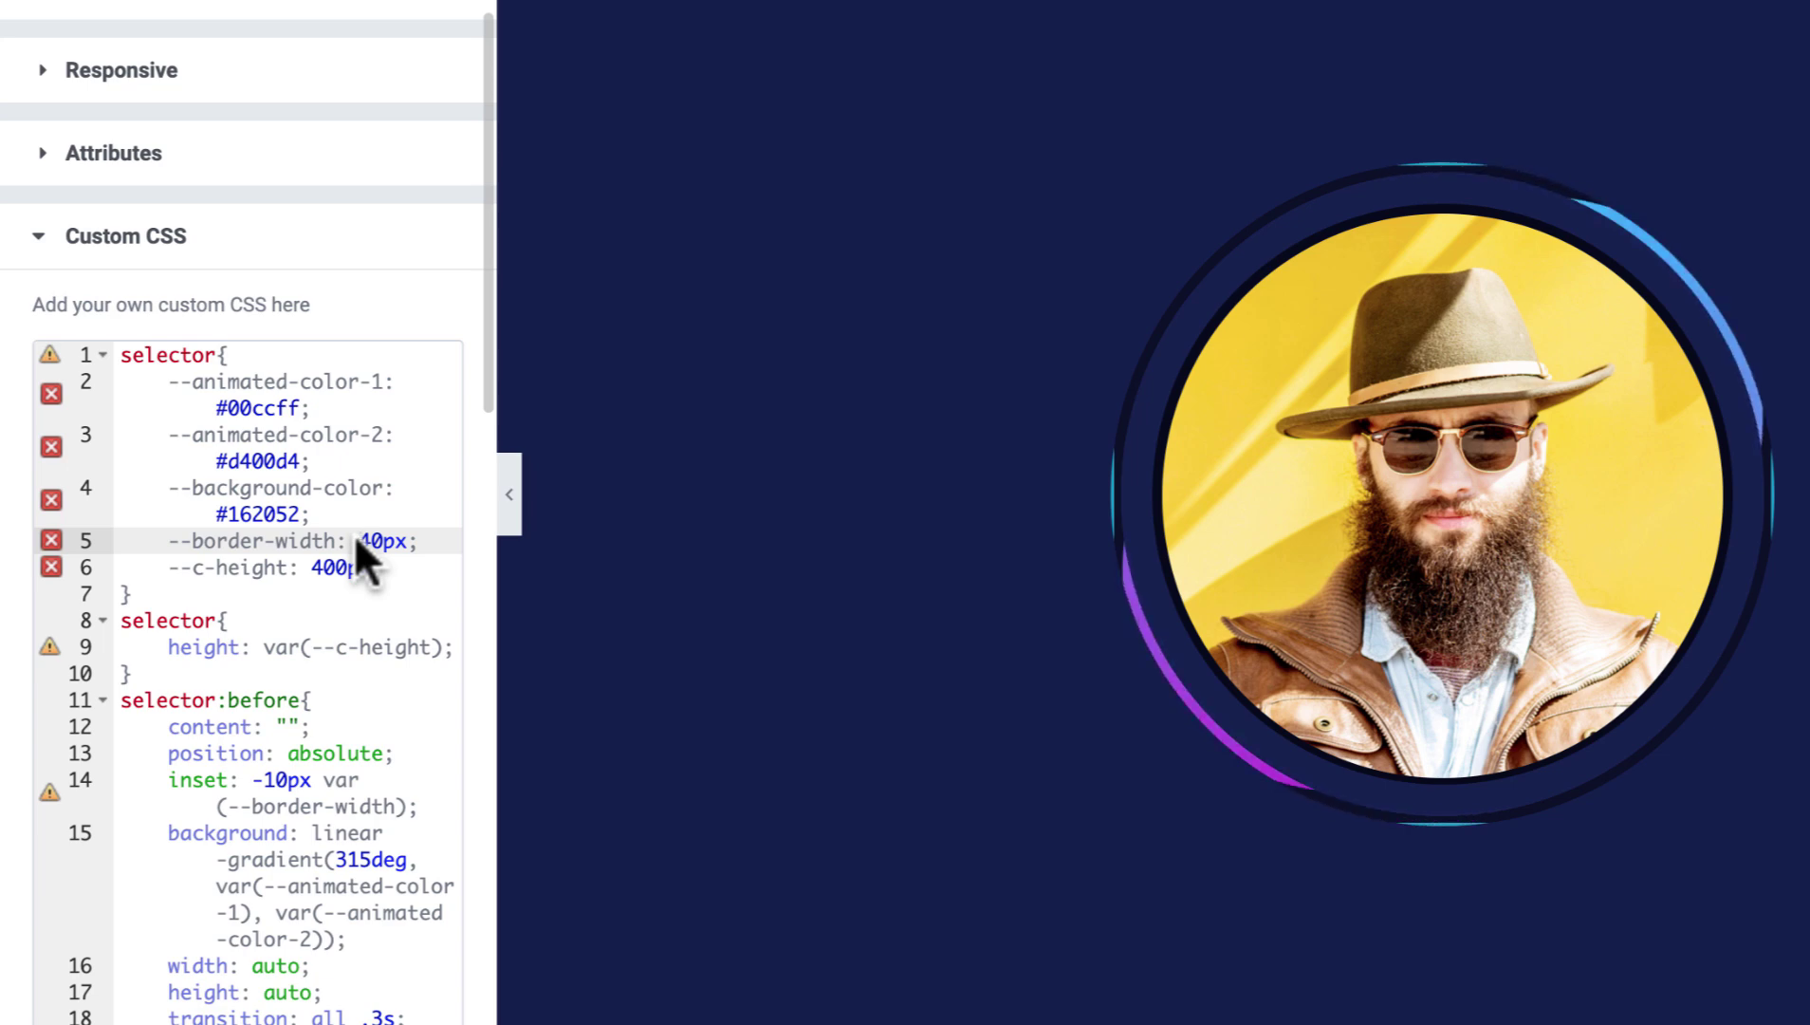
type("1")
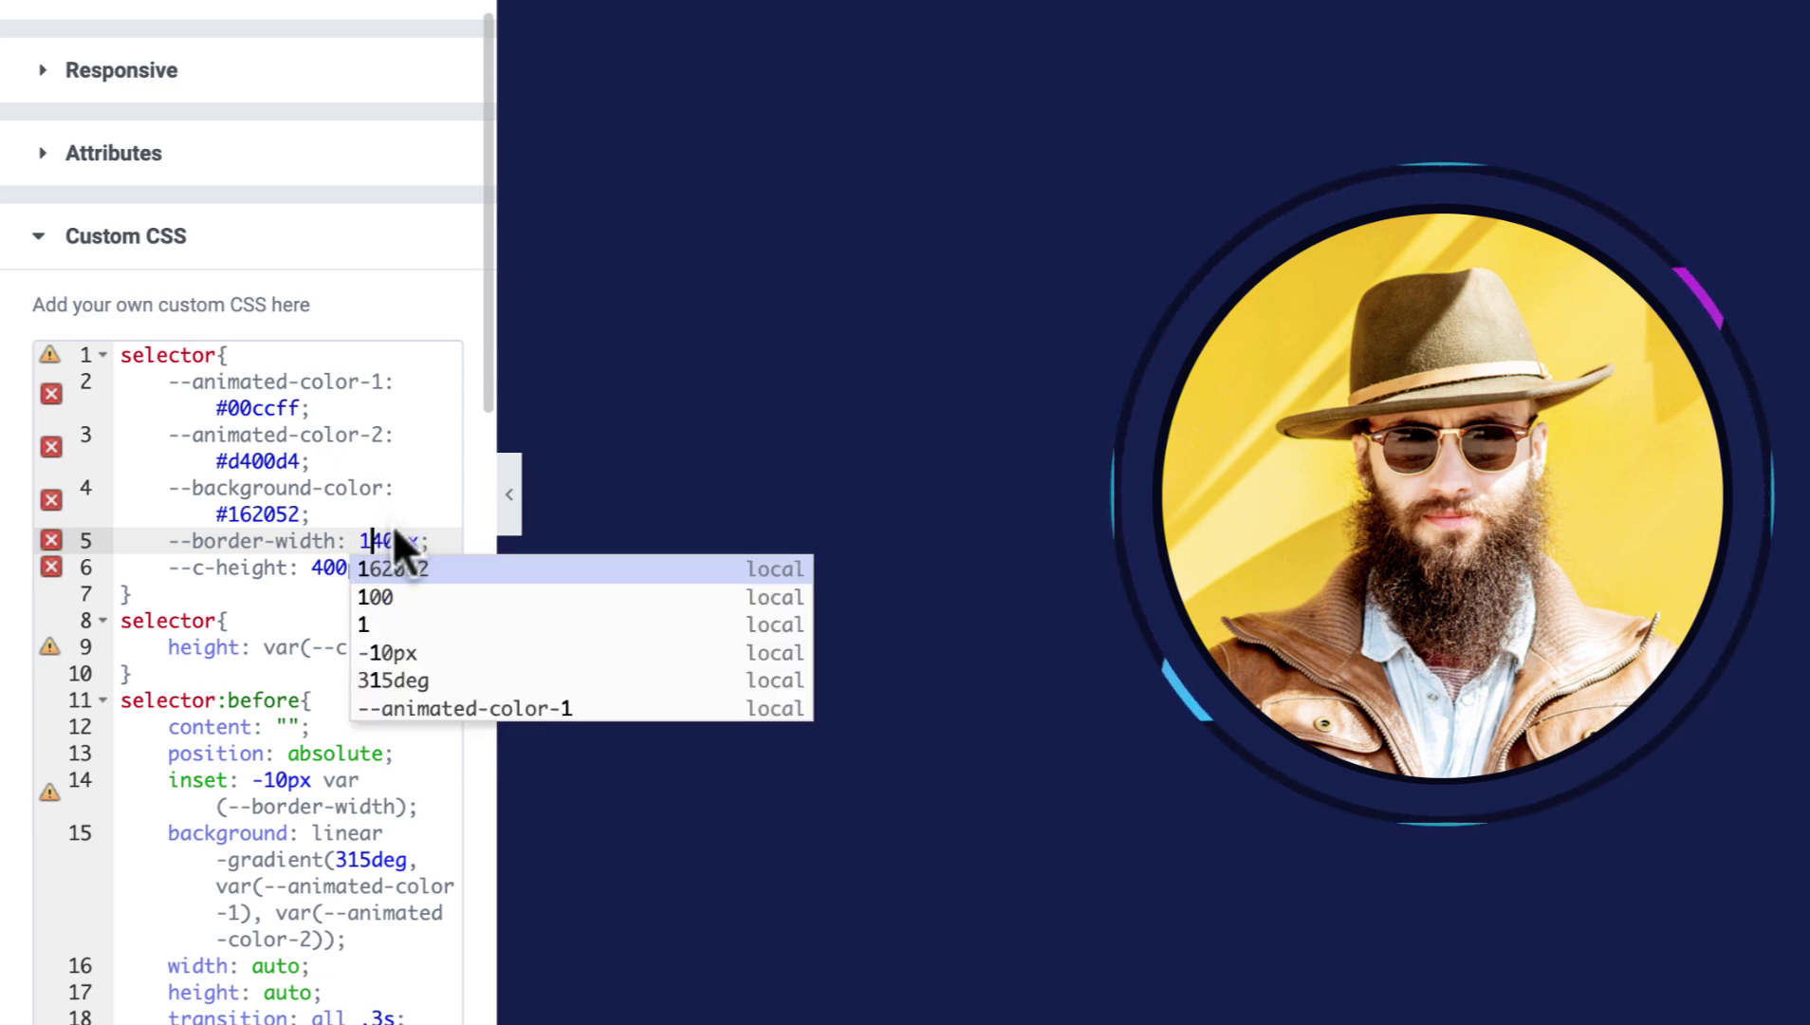
key("Escape")
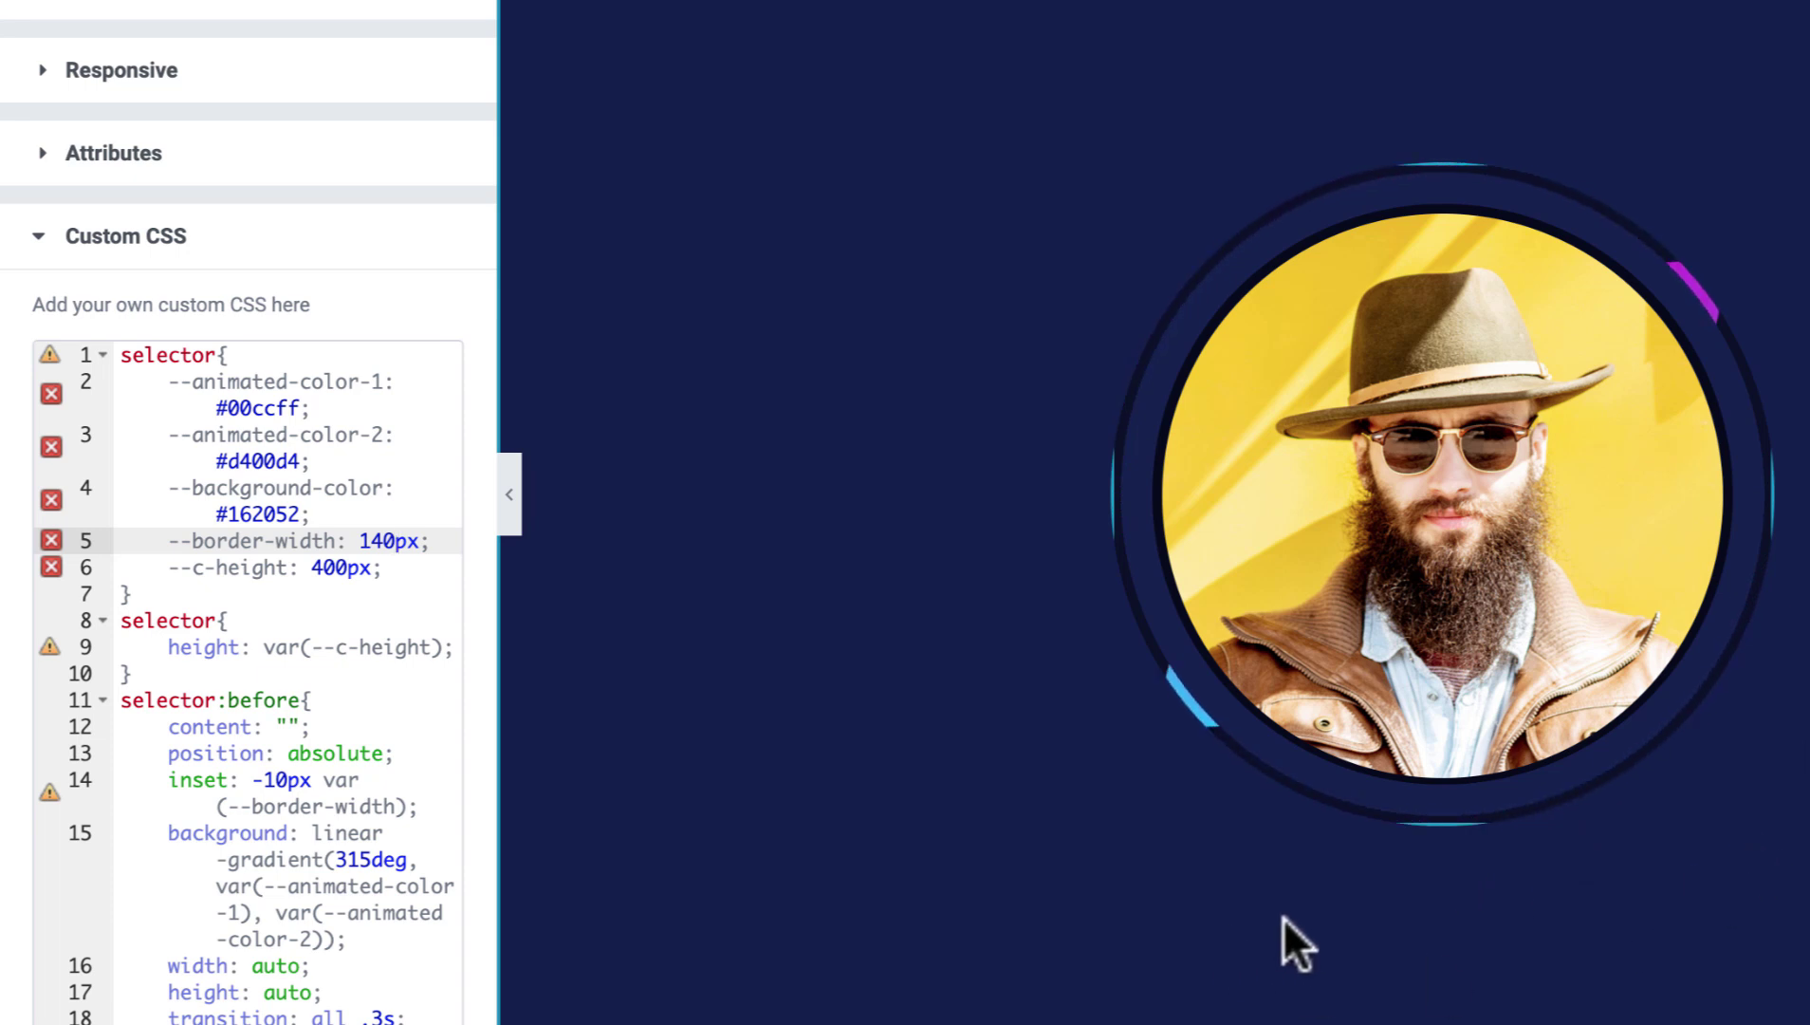
left_click(363, 539)
key("Delete")
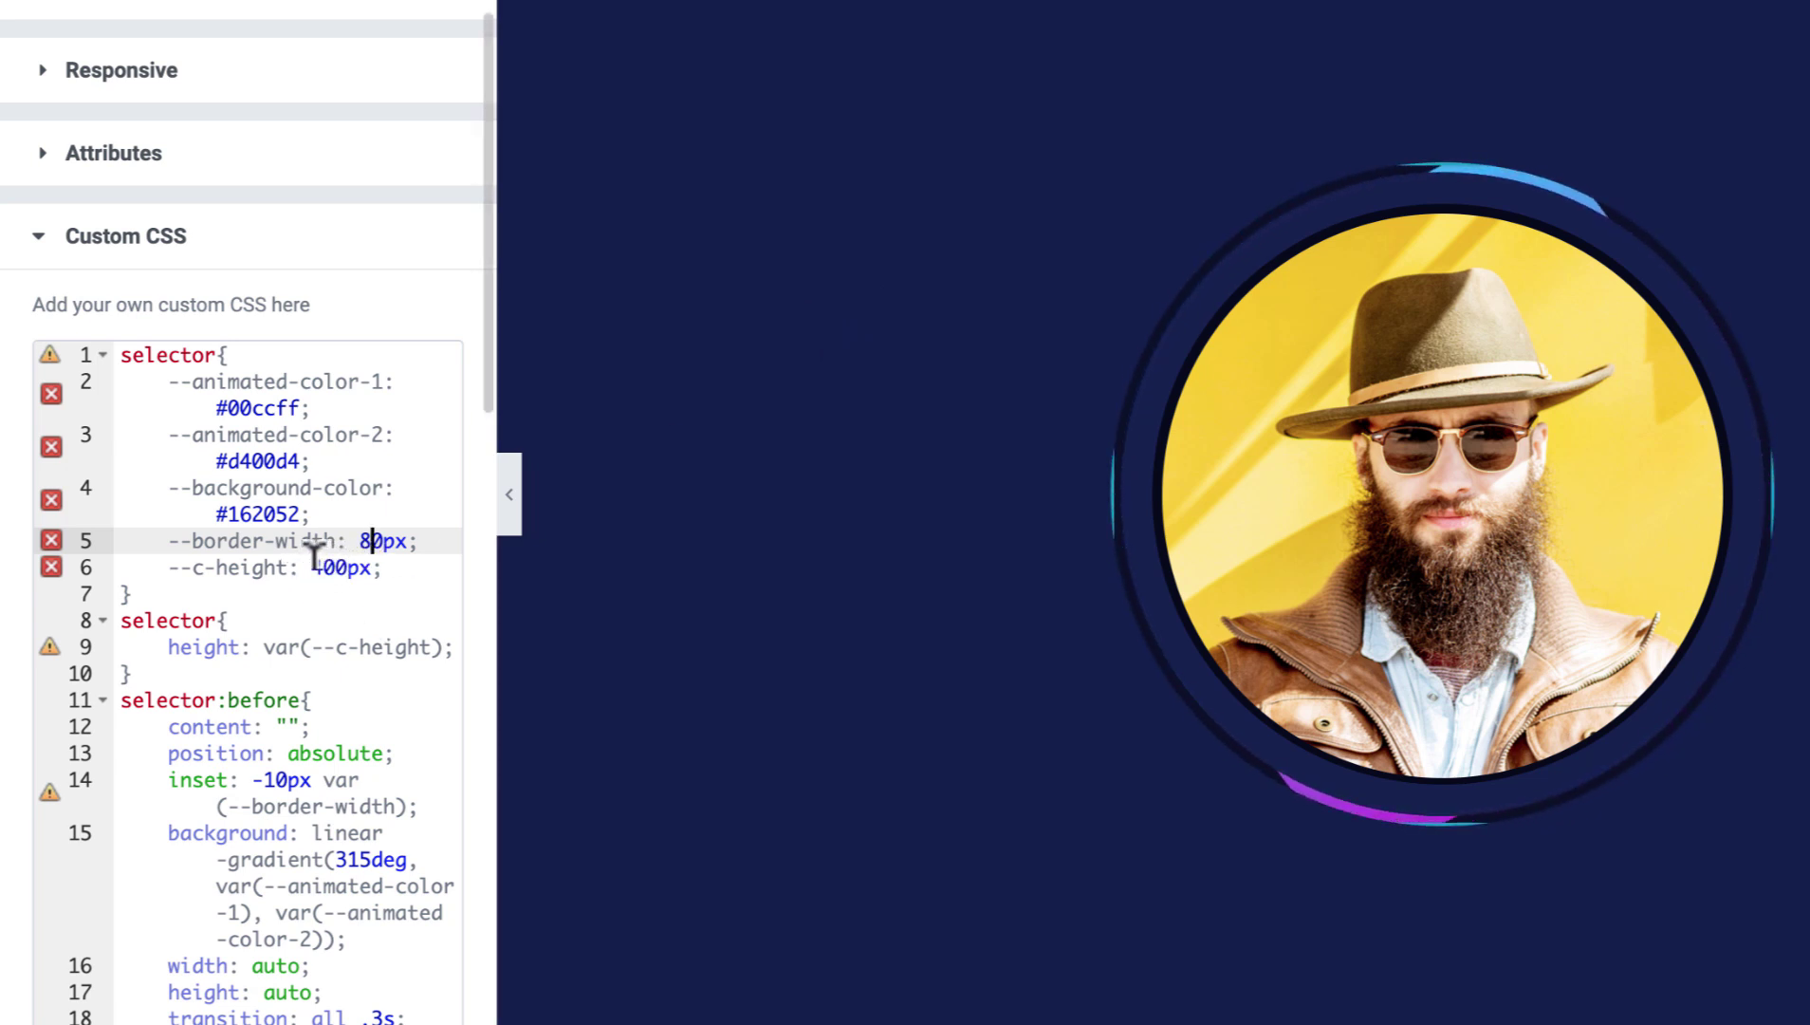
Step: Change the --c-height variable from 400px to 600px in the custom CSS
left_click_drag(312, 568, 322, 566)
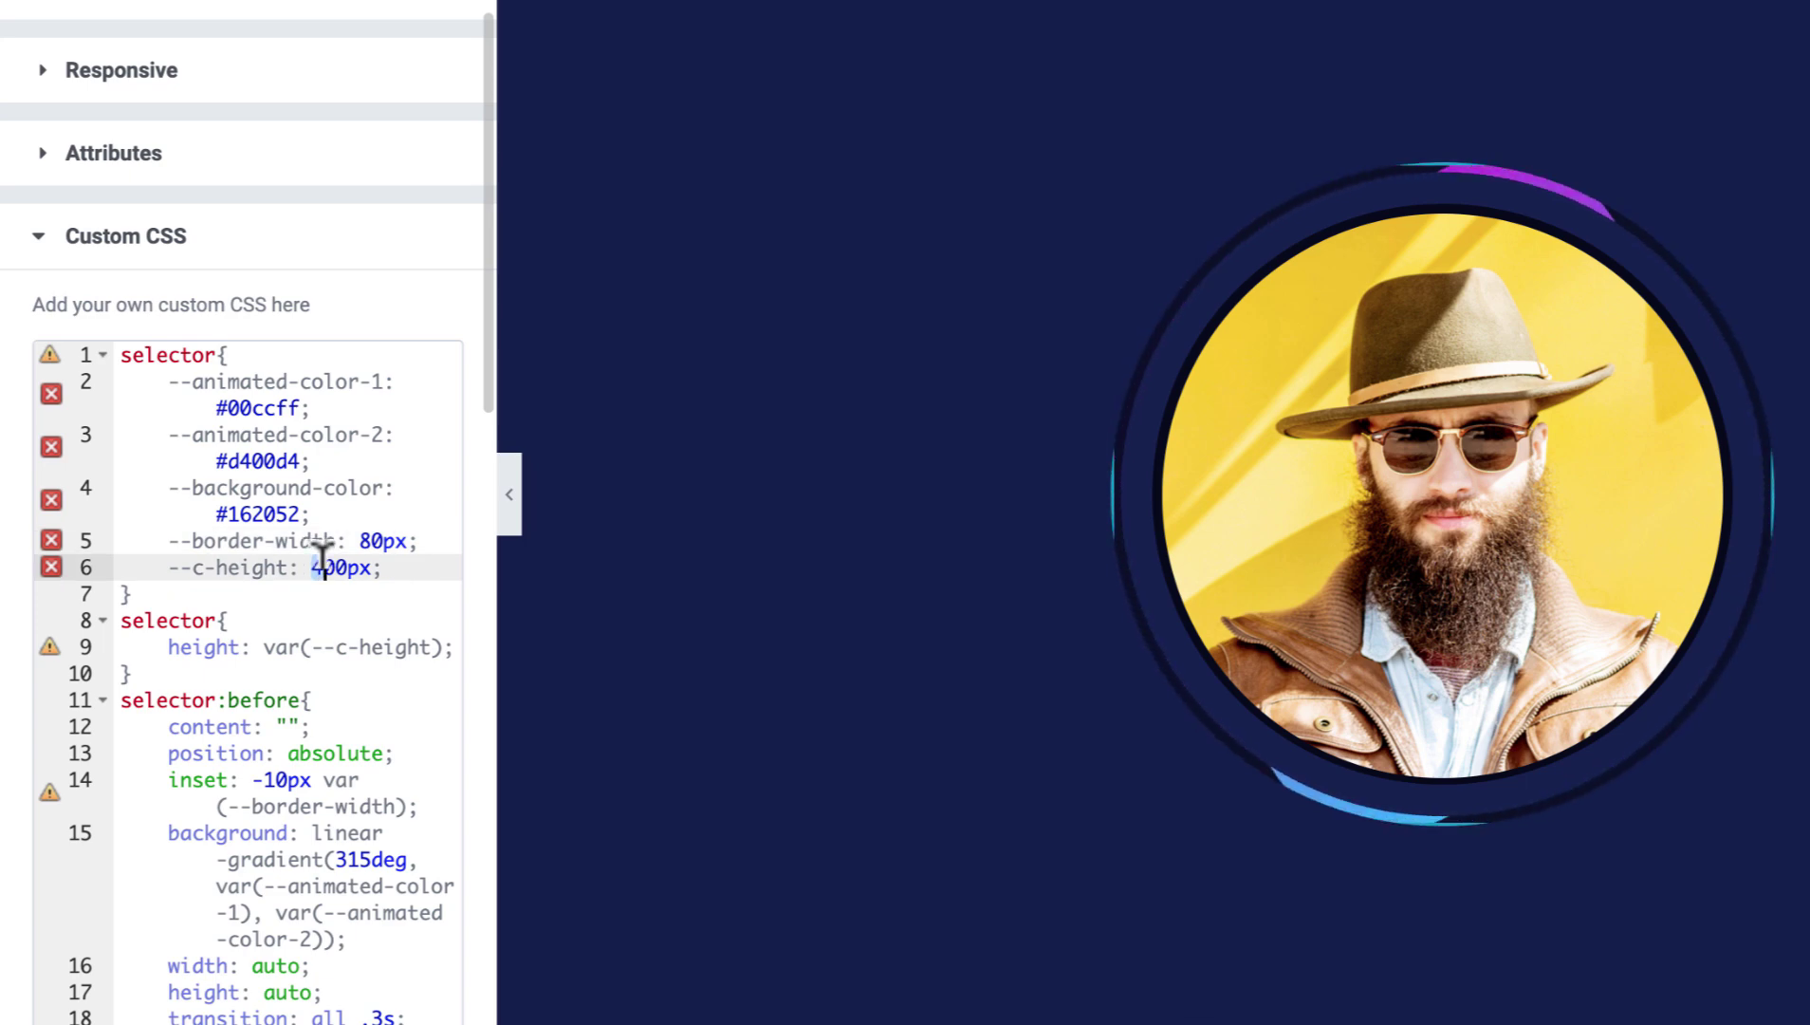
type("6")
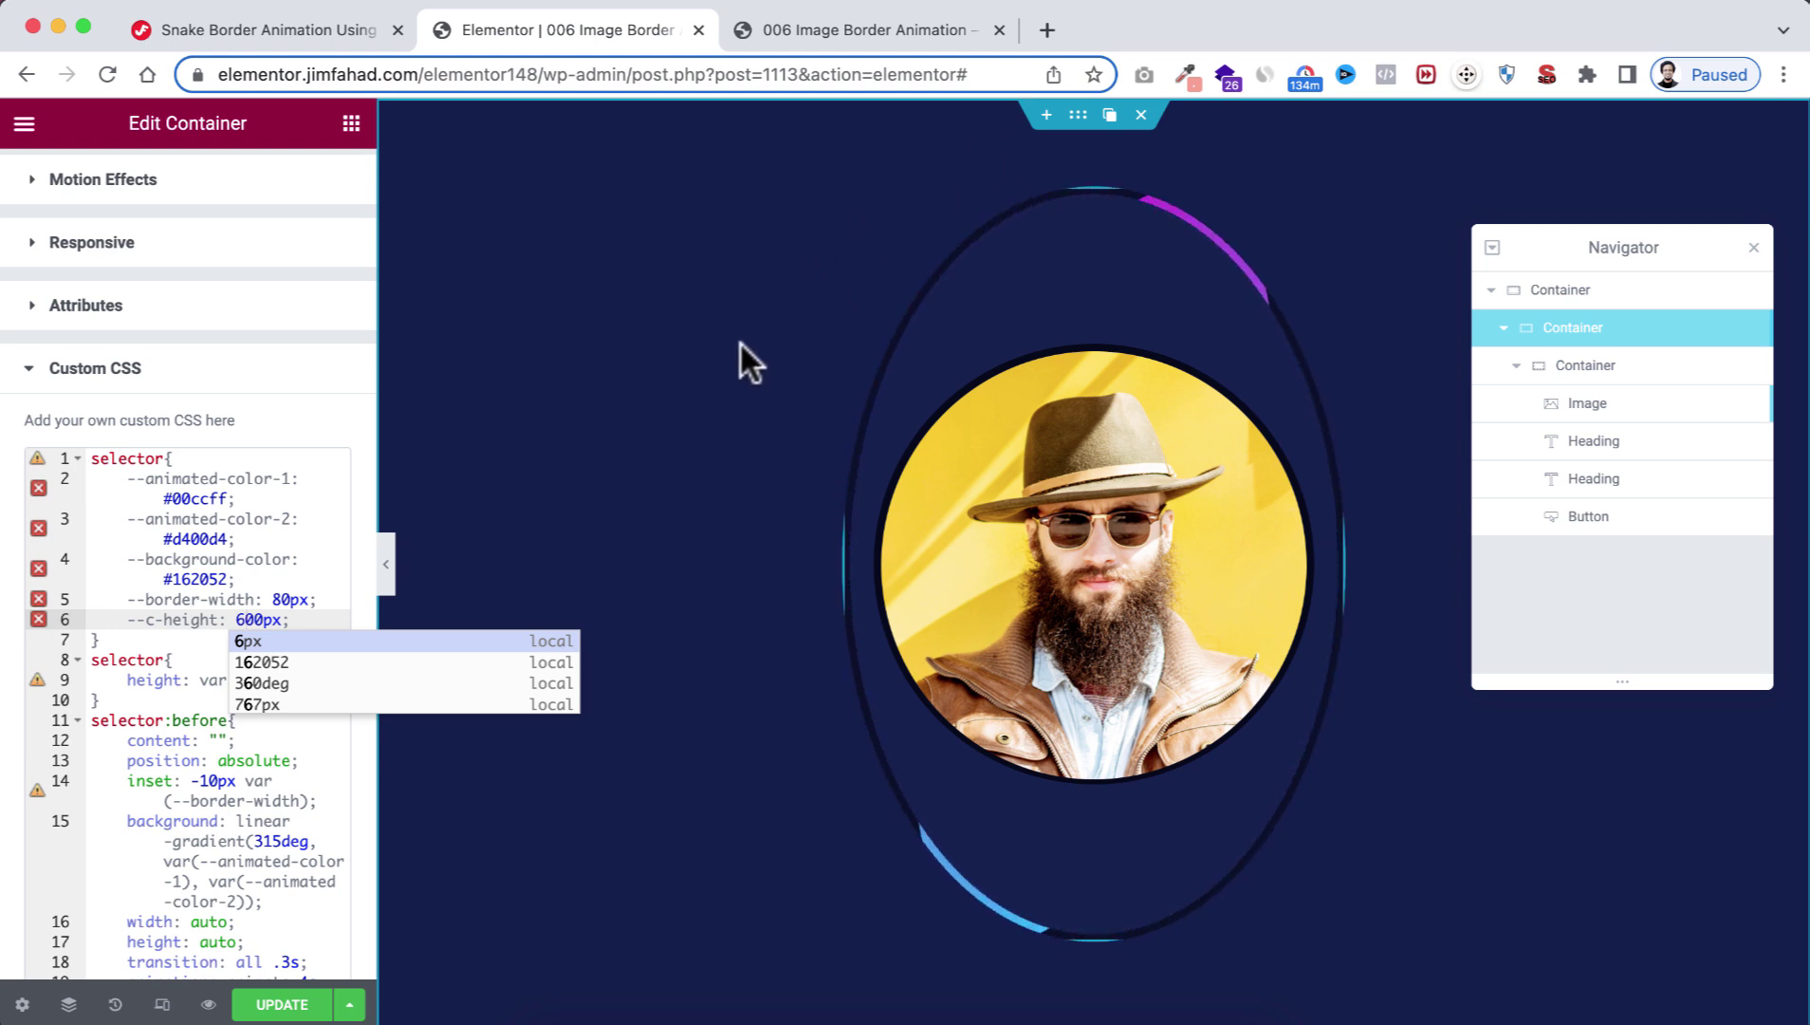
scroll(193, 351, "up", 3)
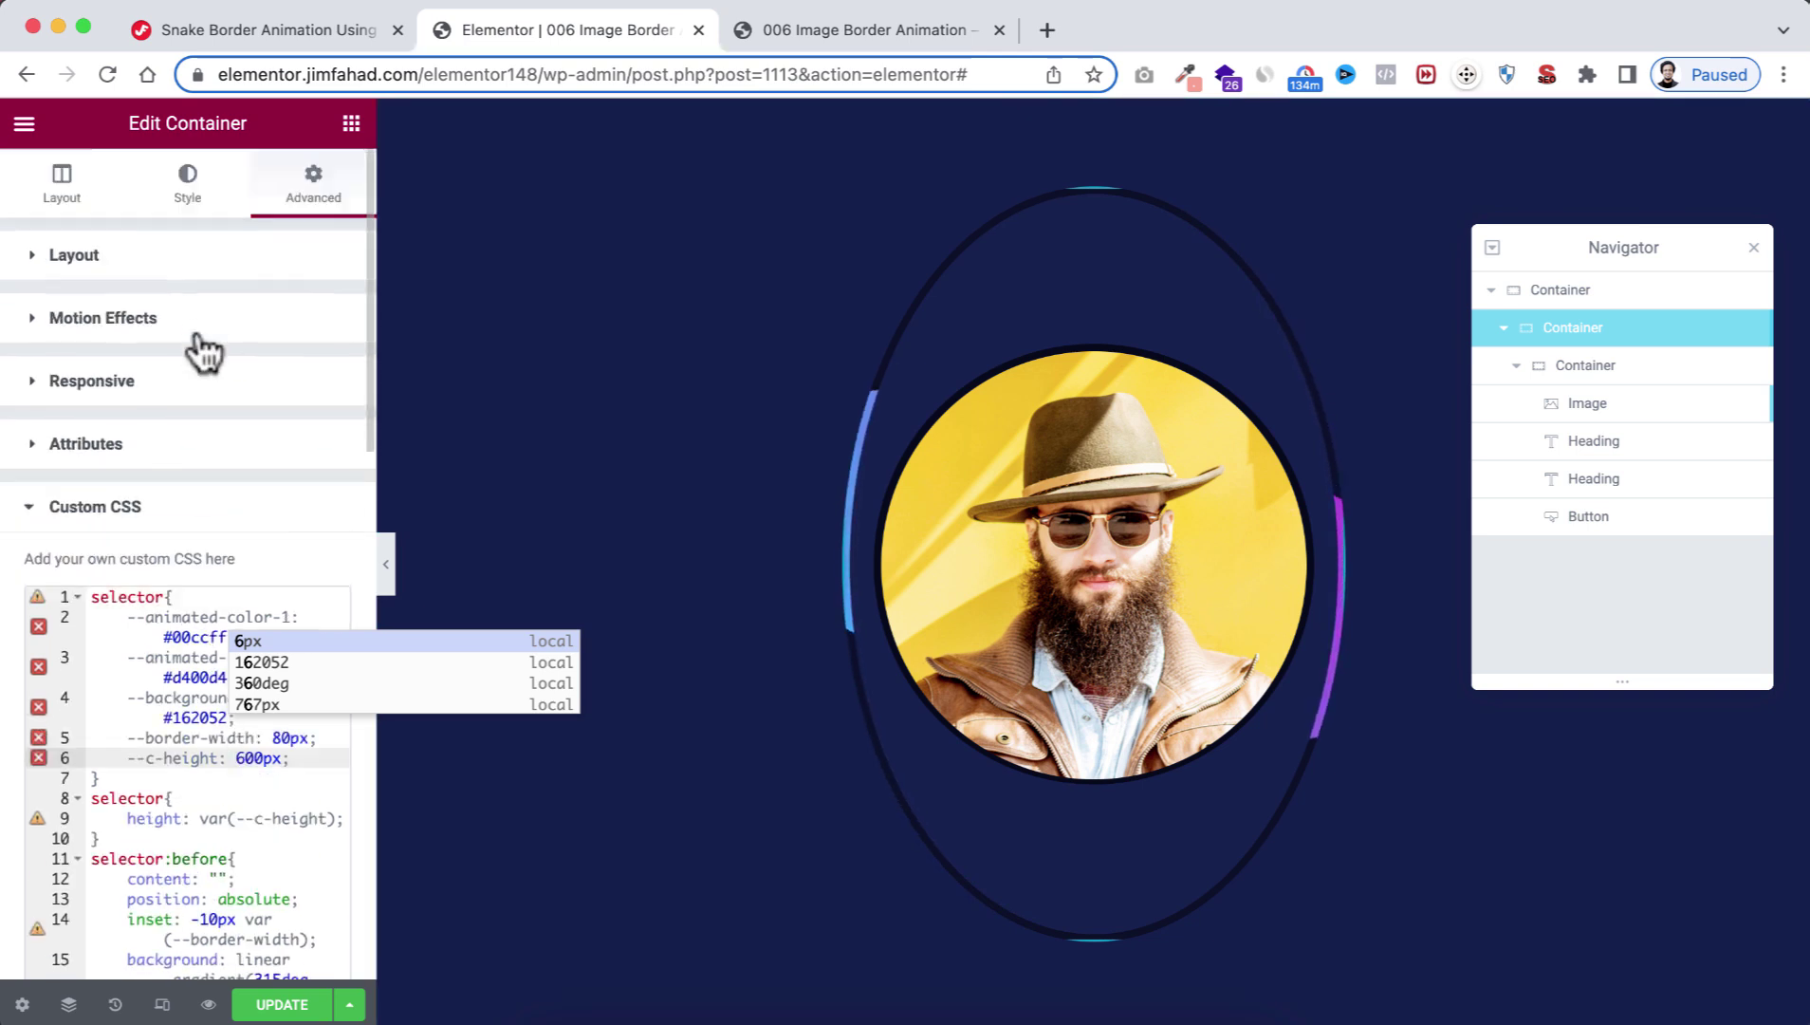
left_click(62, 180)
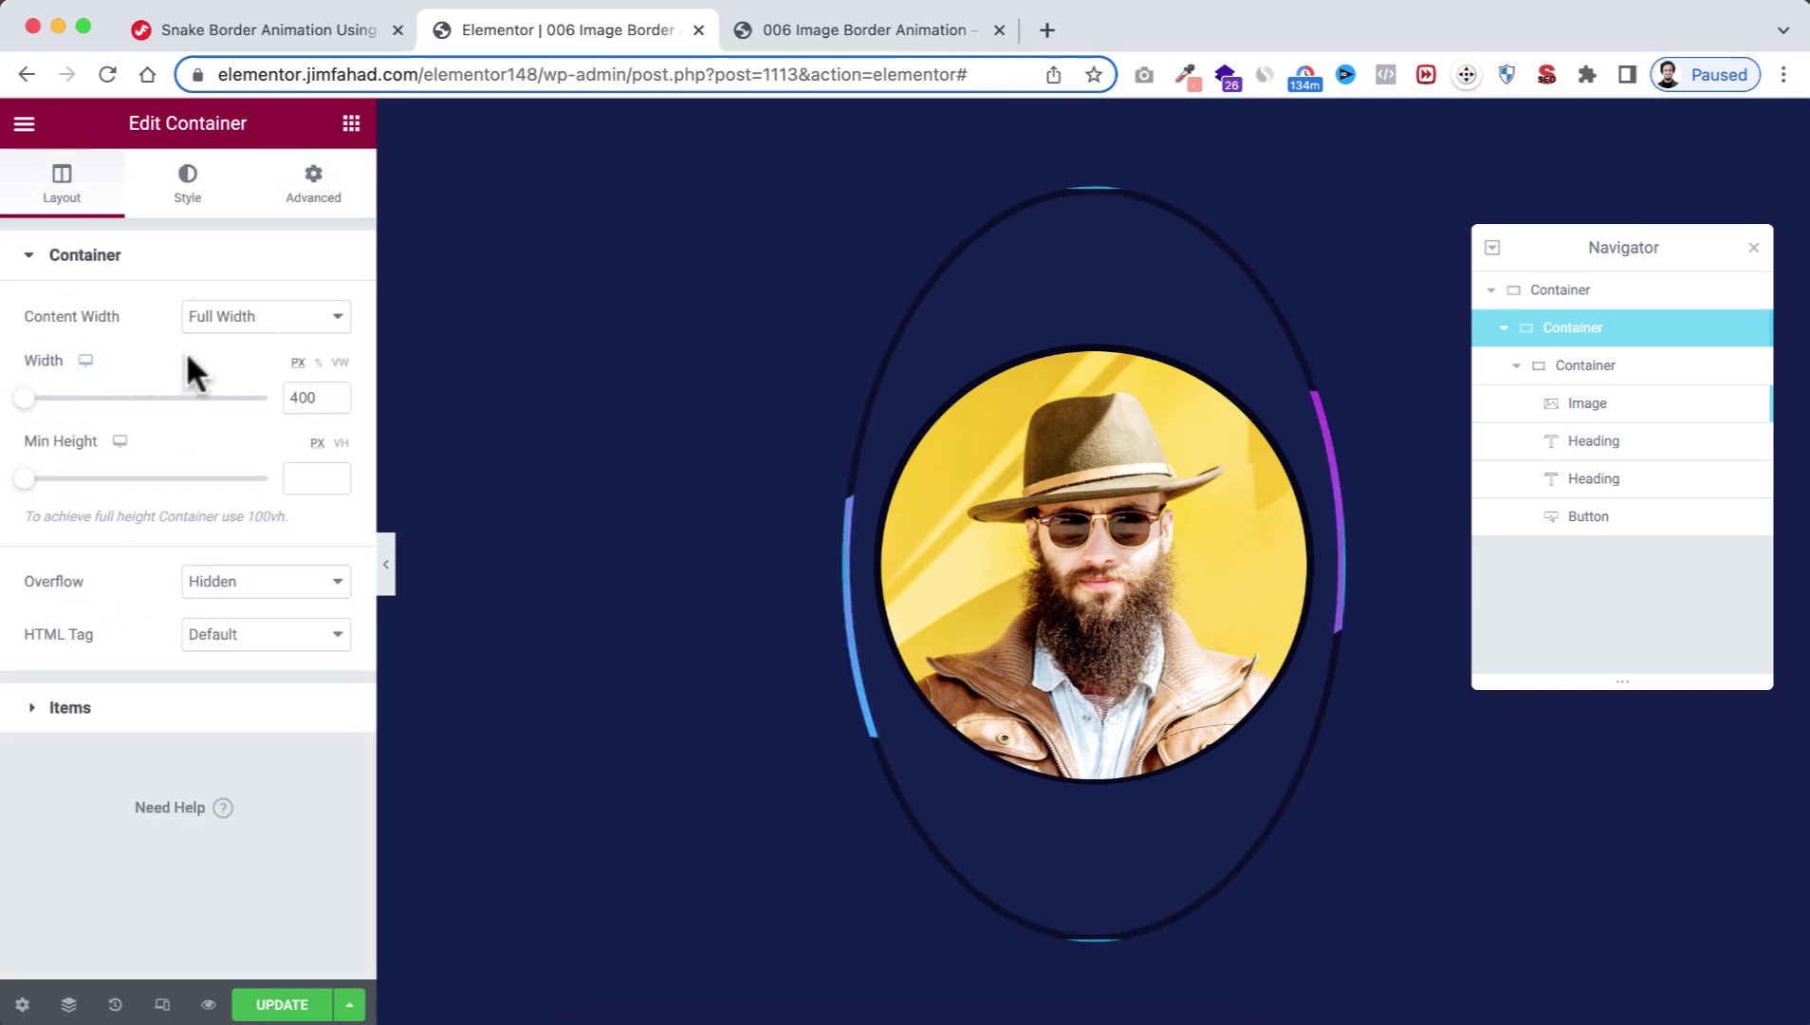
Step: Try a container width of 600, then set it back to 400
left_click_drag(297, 397, 281, 395)
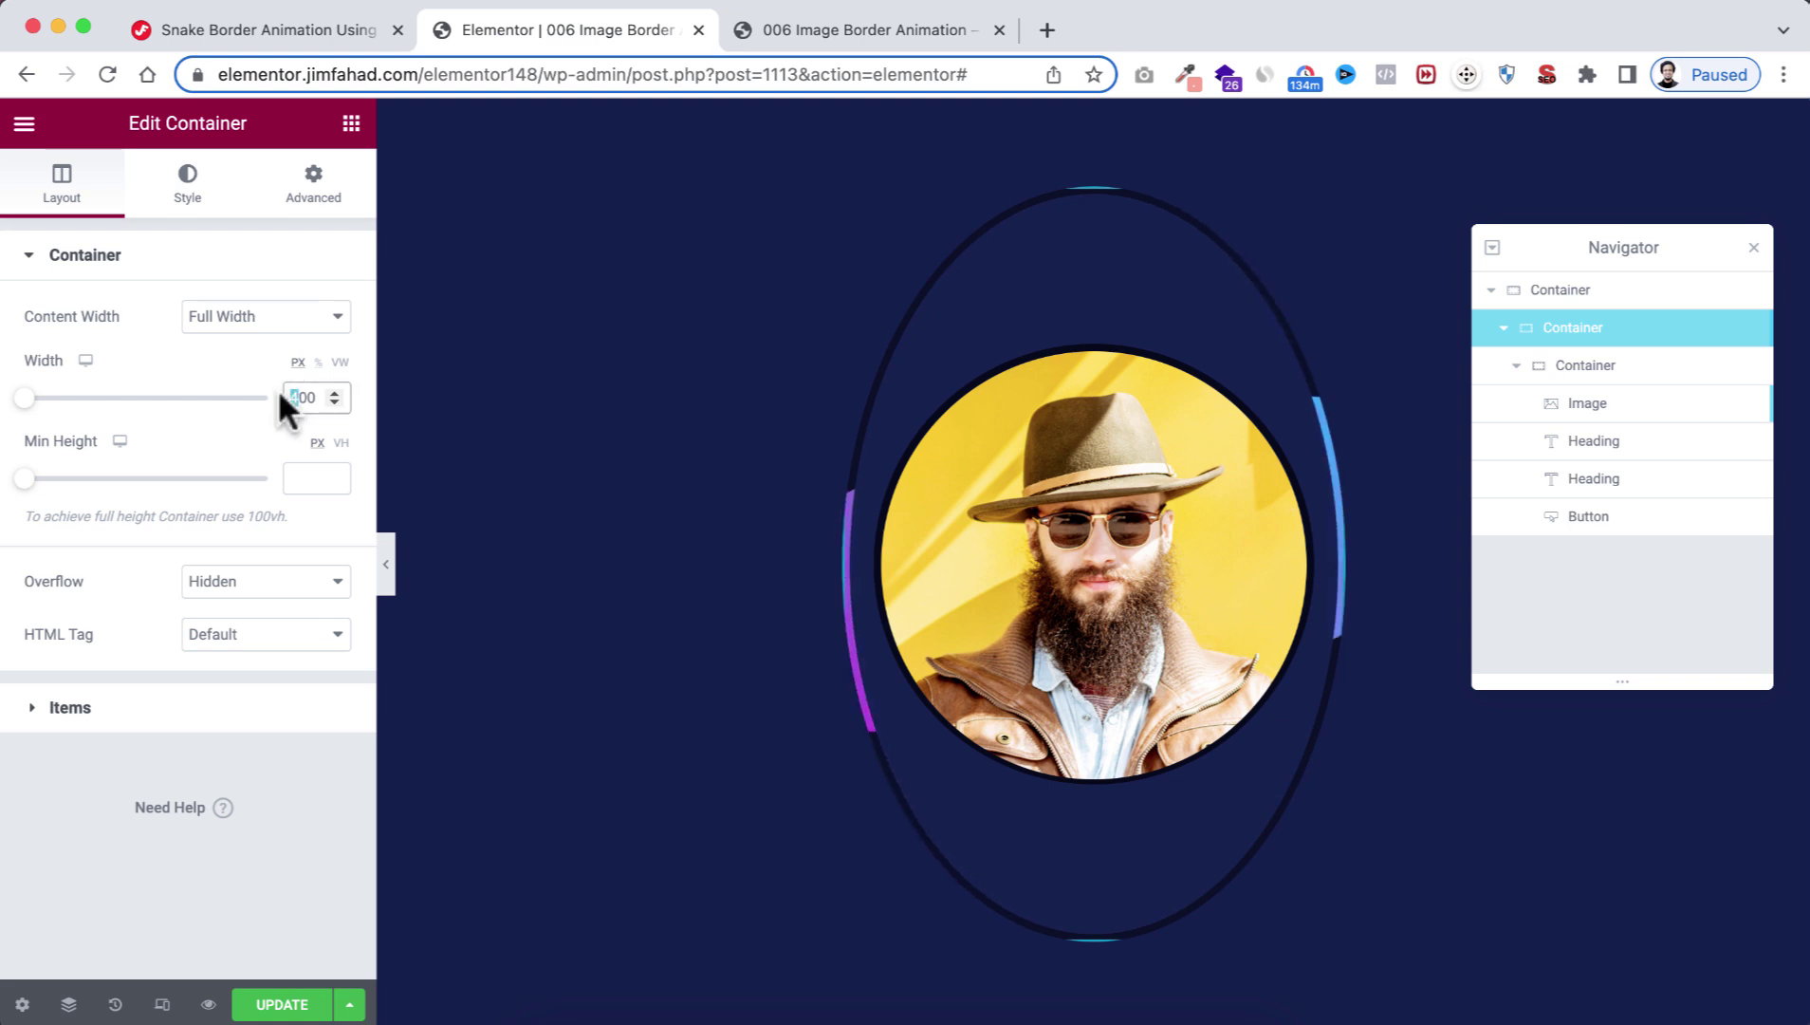
type("6")
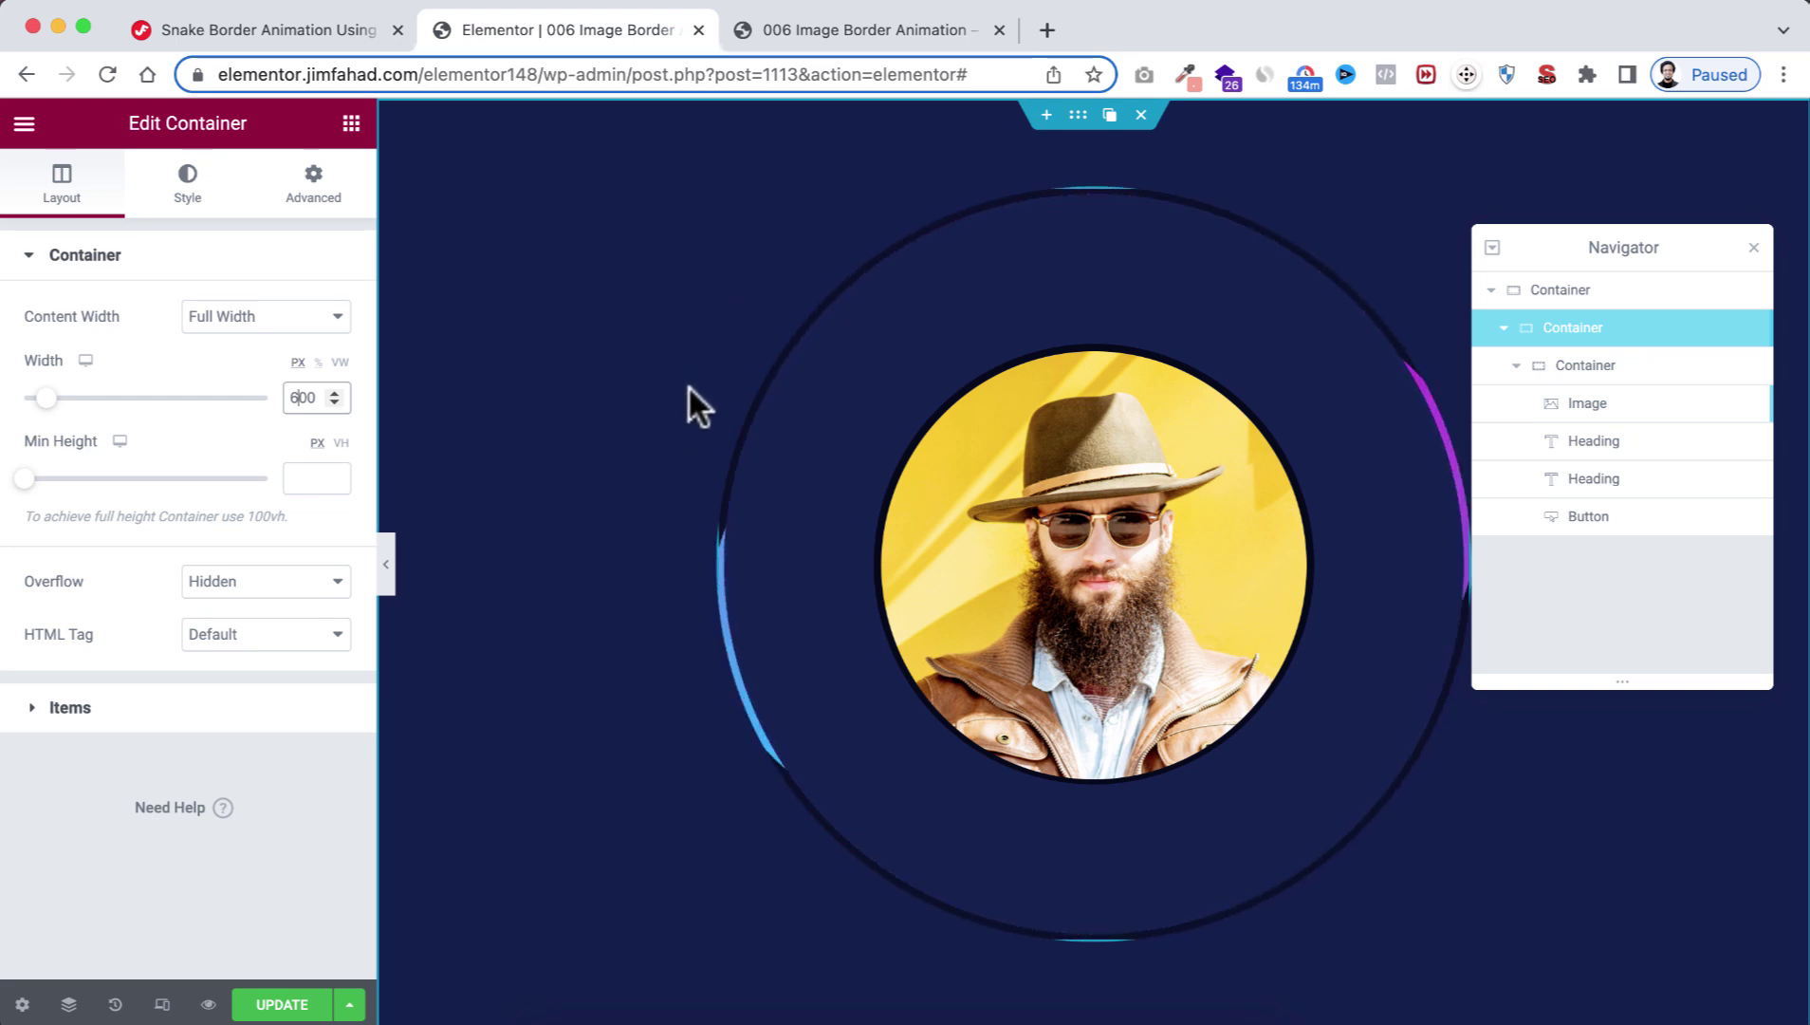
left_click_drag(298, 397, 281, 397)
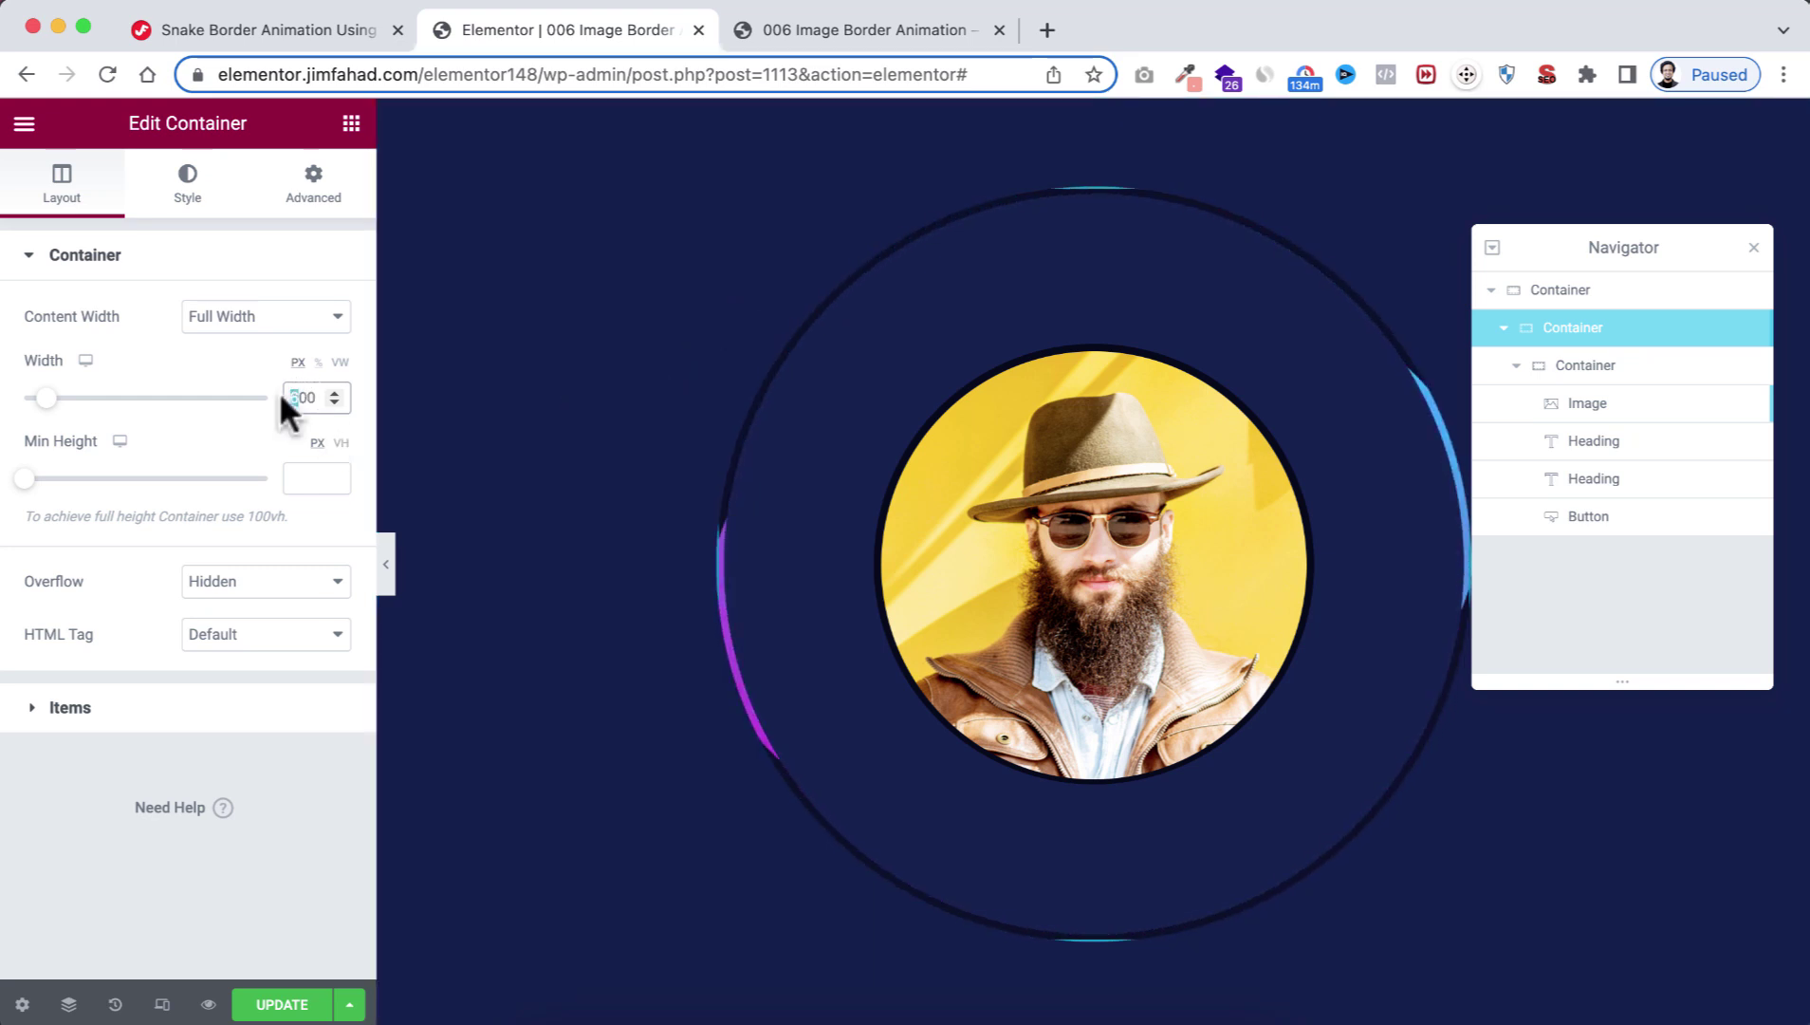
type("4")
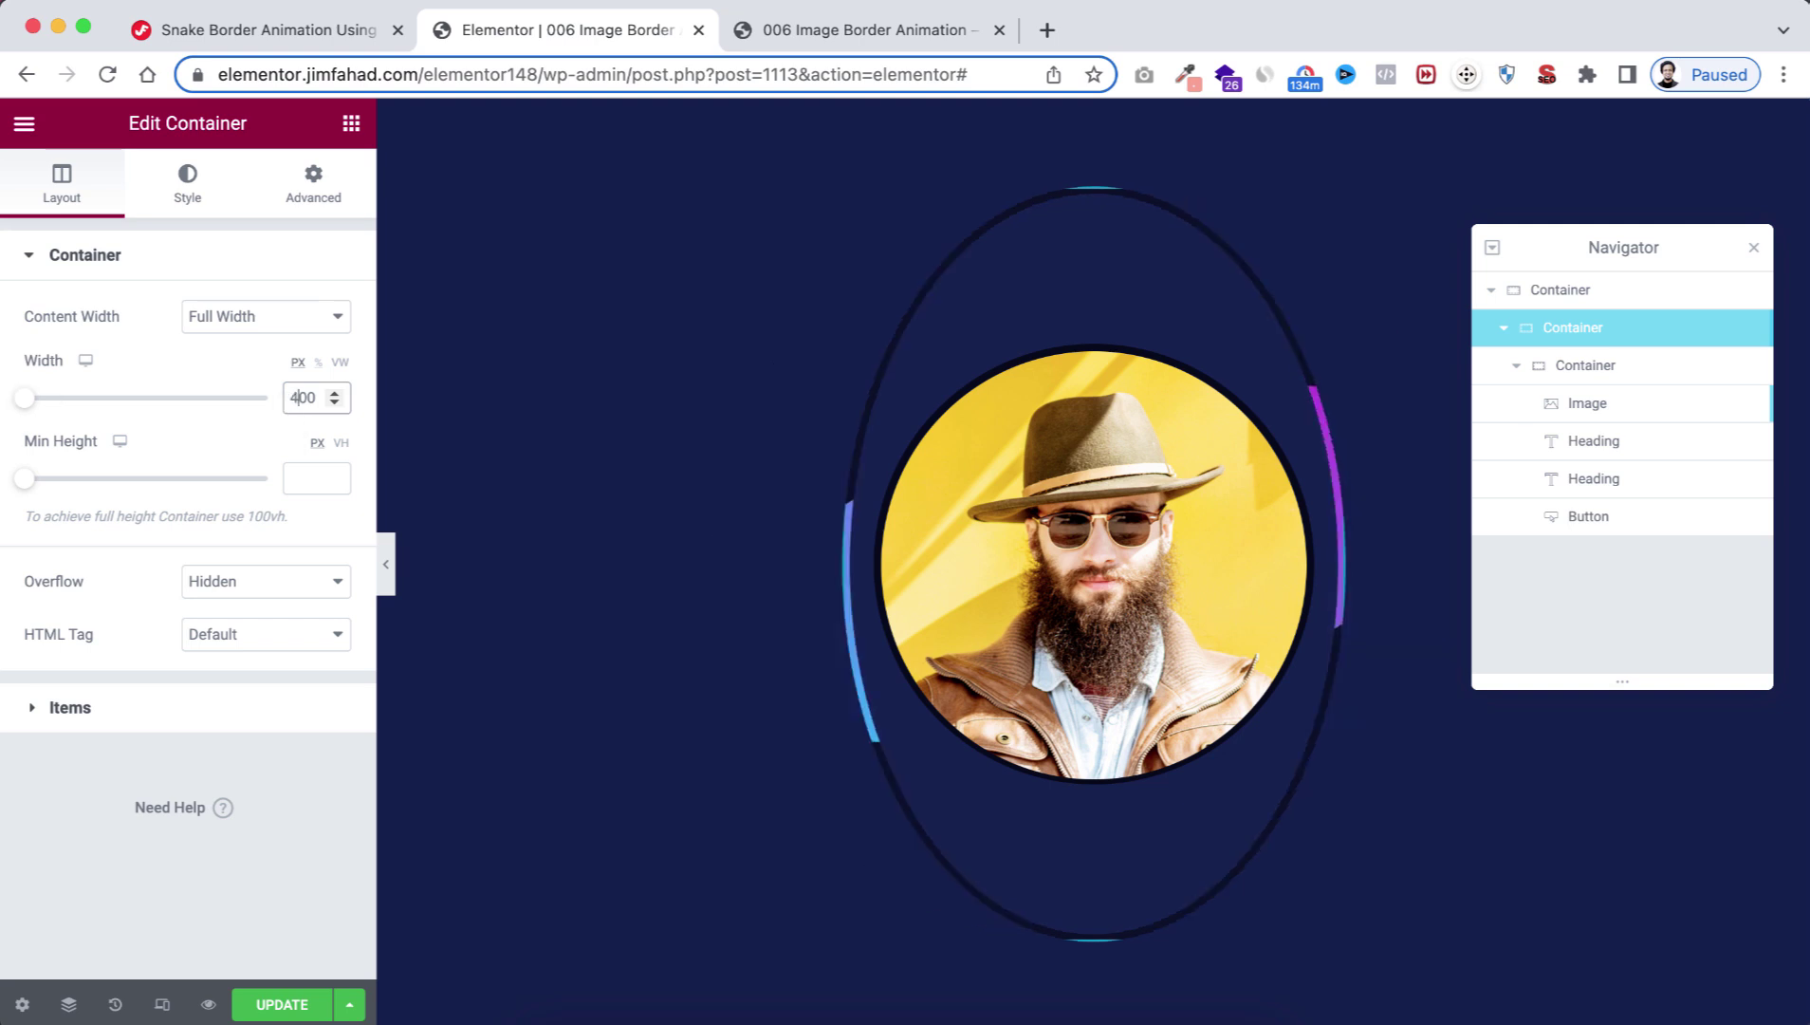
Step: Change the custom CSS --c-height value from 600px back to 400px
left_click(320, 190)
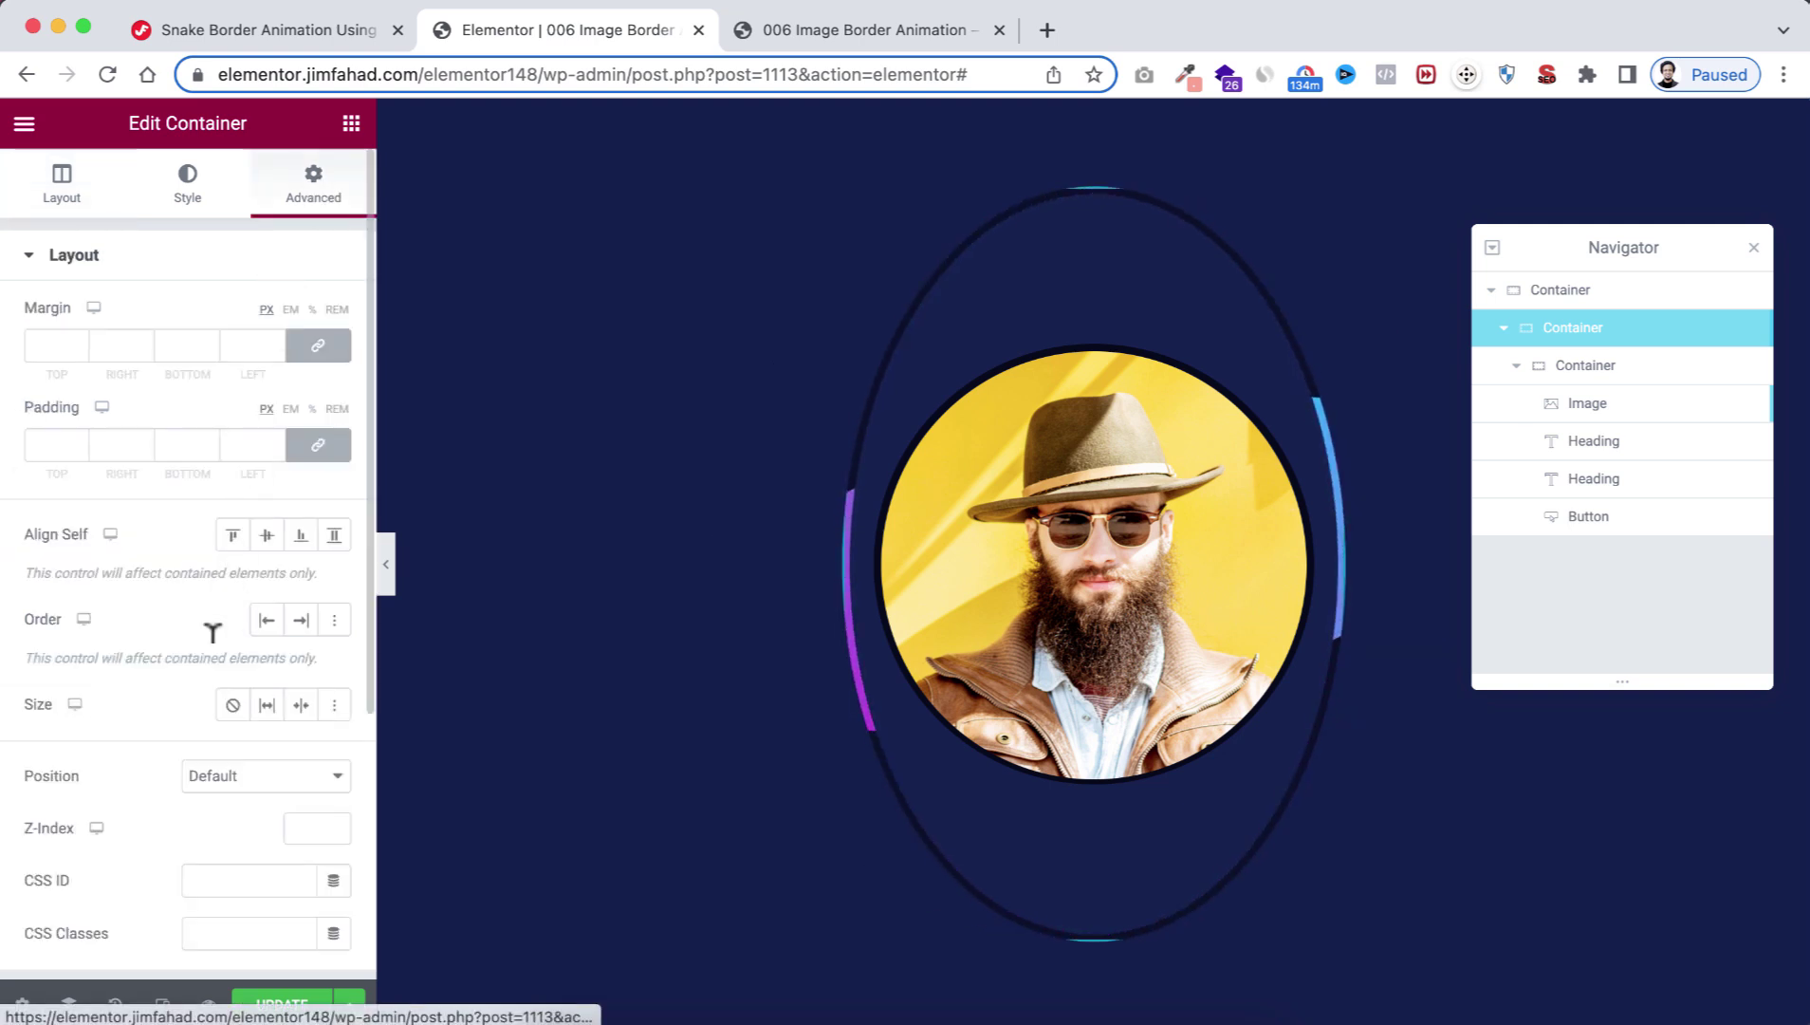
scroll(204, 746, "down", 1)
scroll(204, 730, "down", 5)
left_click(157, 802)
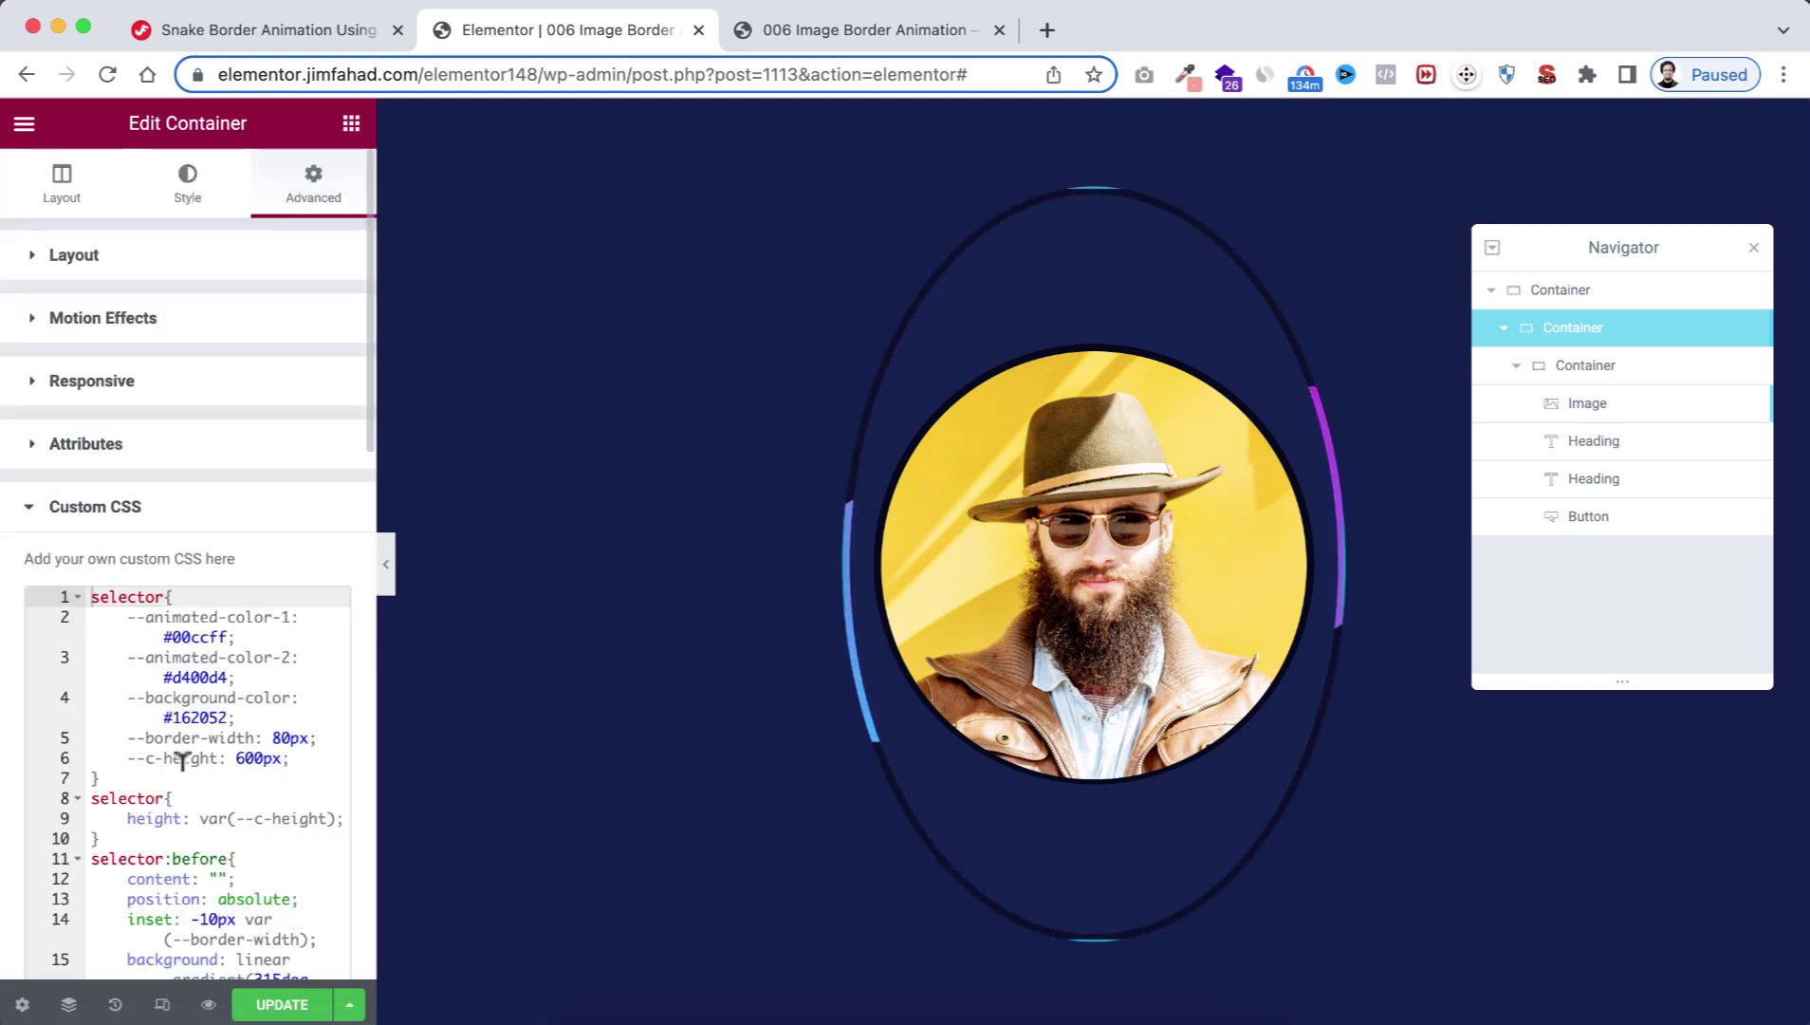
scroll(202, 732, "down", 1)
scroll(202, 734, "down", 1)
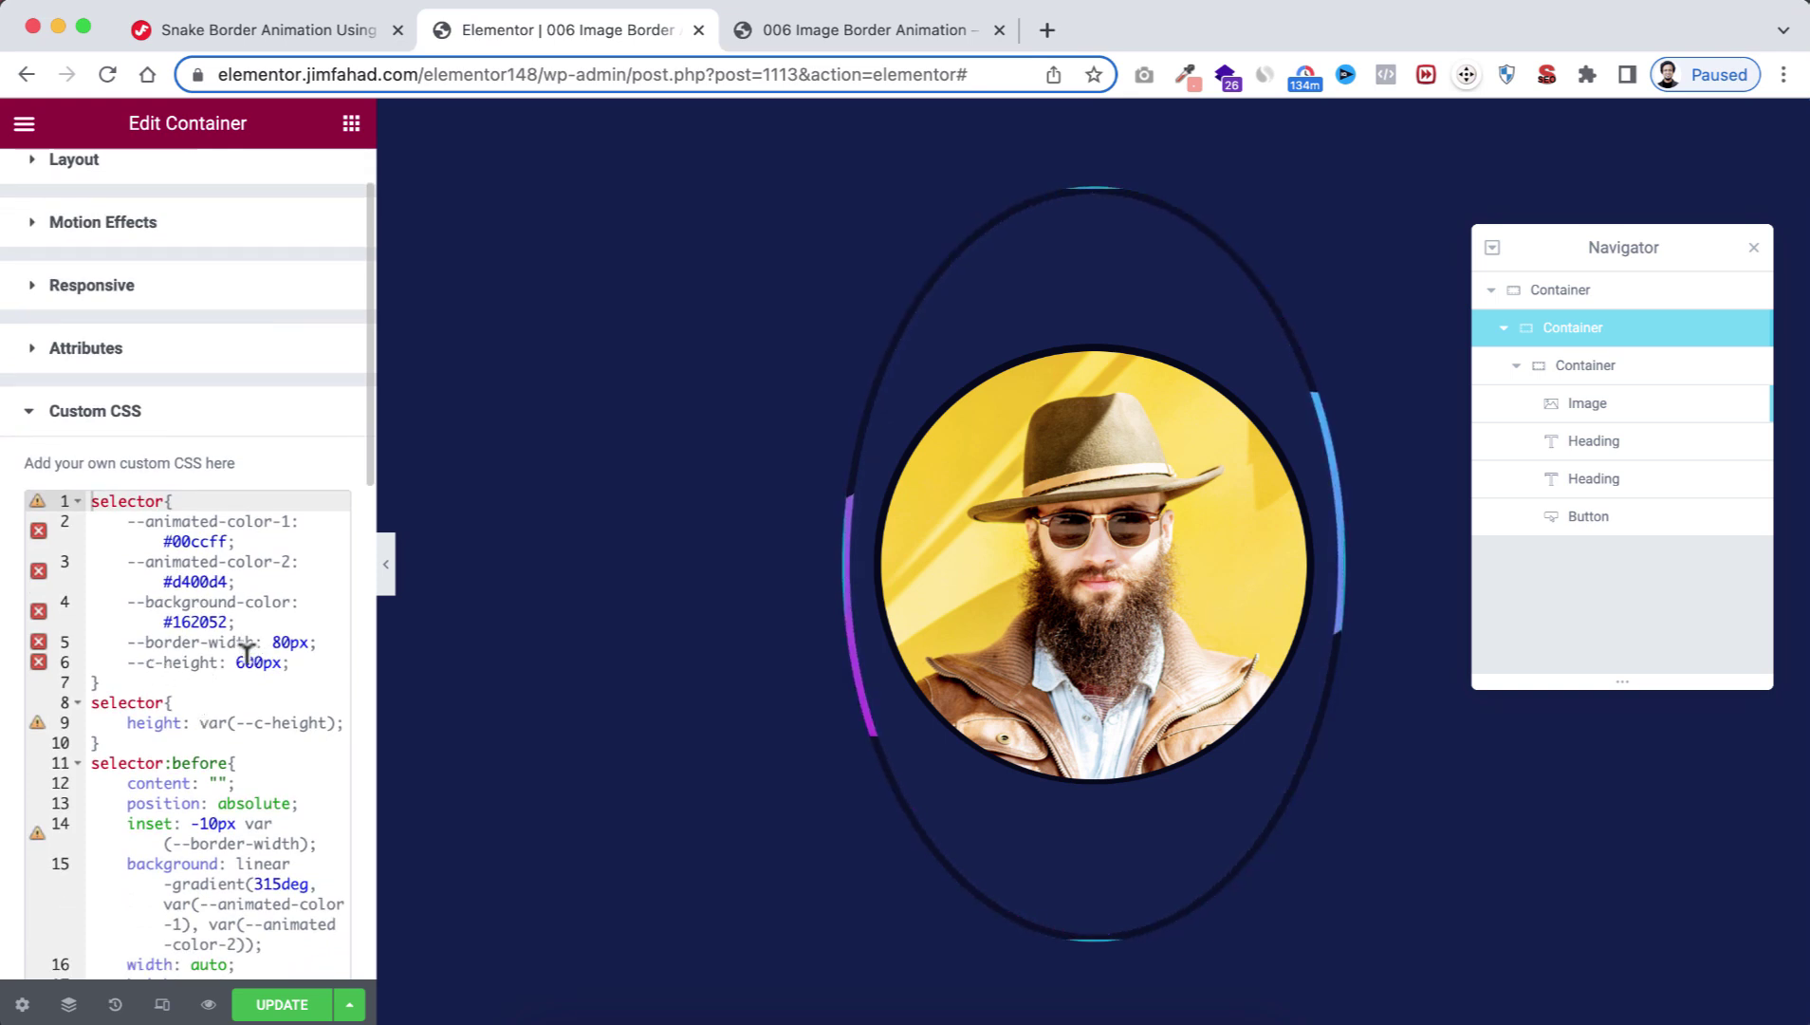
left_click(236, 661)
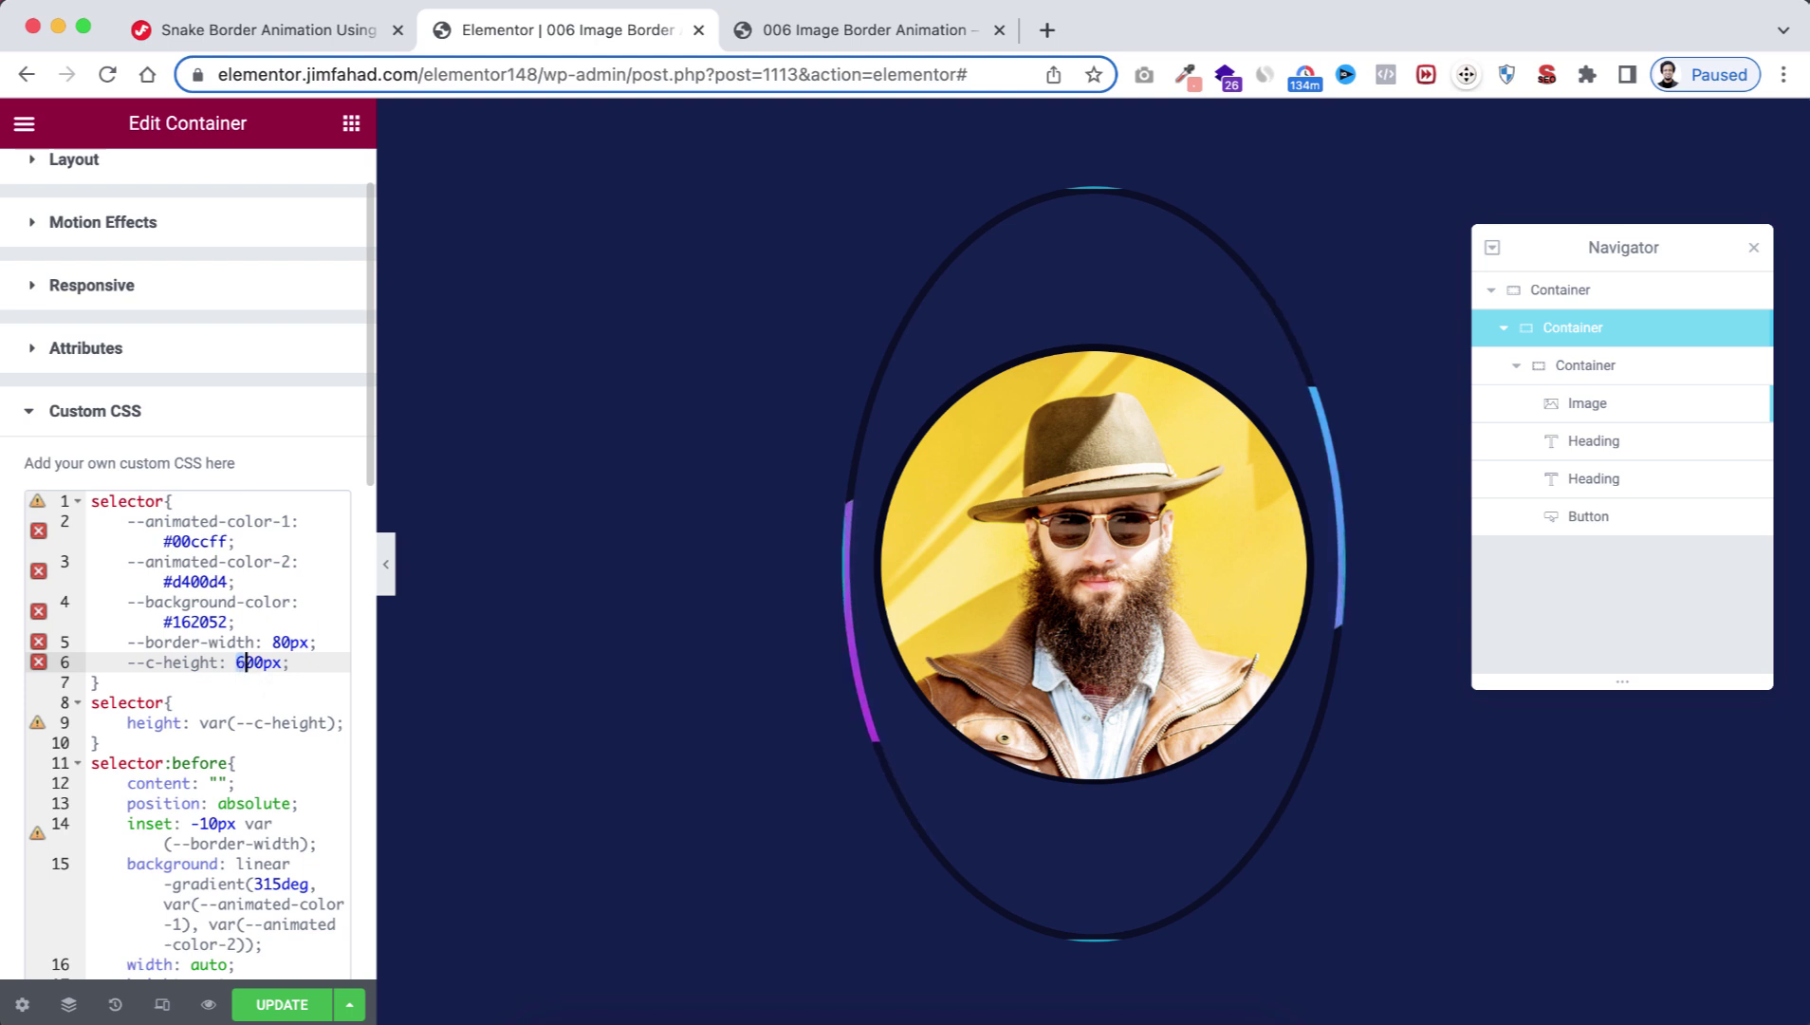
type("4")
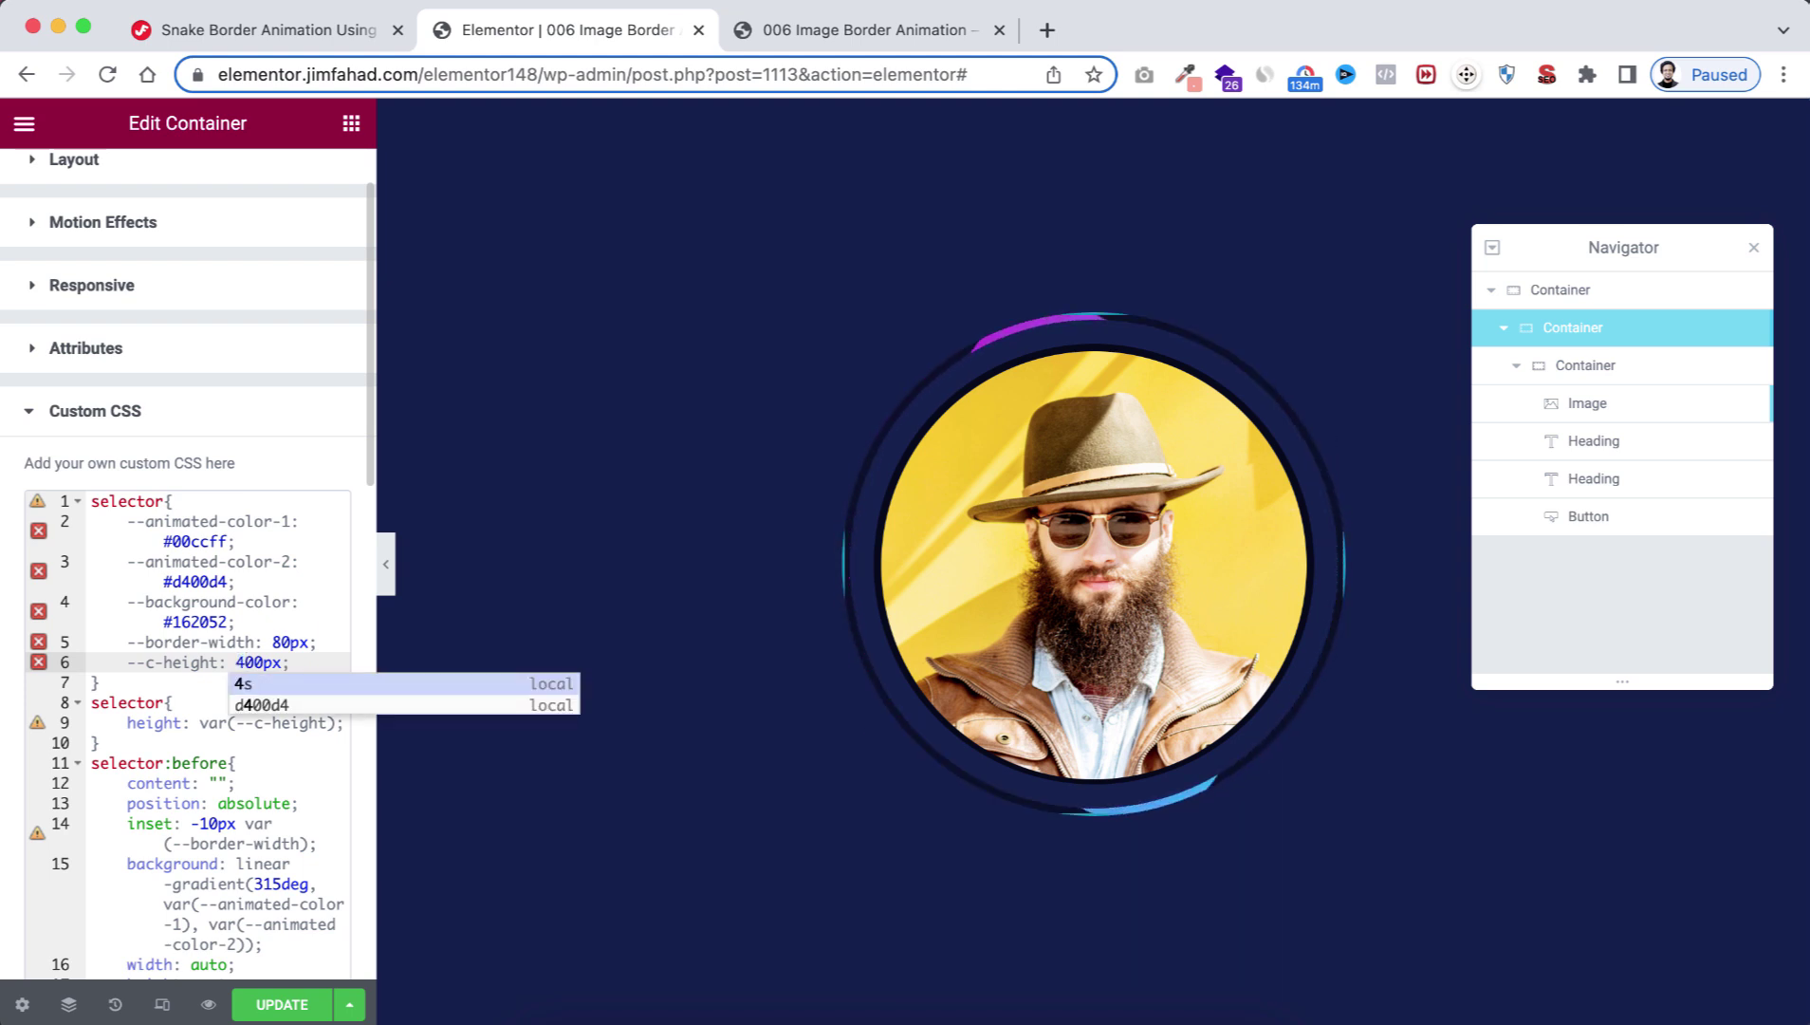
left_click(684, 515)
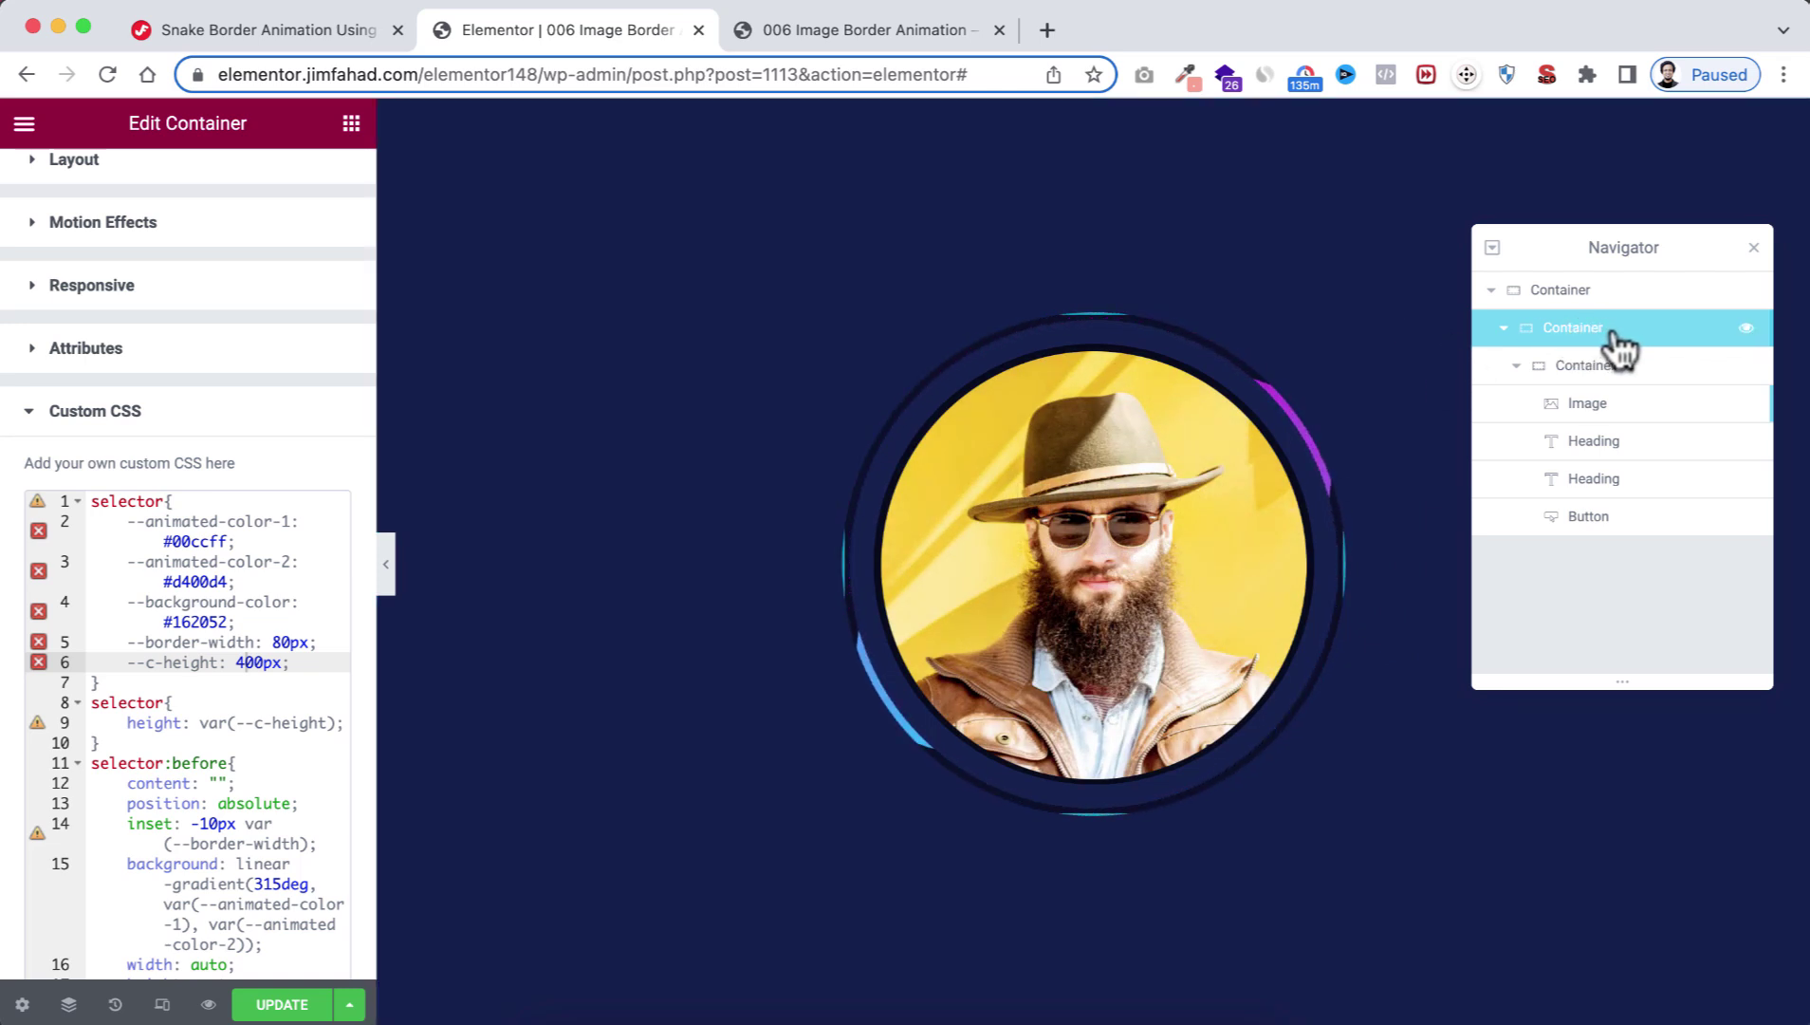
scroll(186, 325, "up", 2)
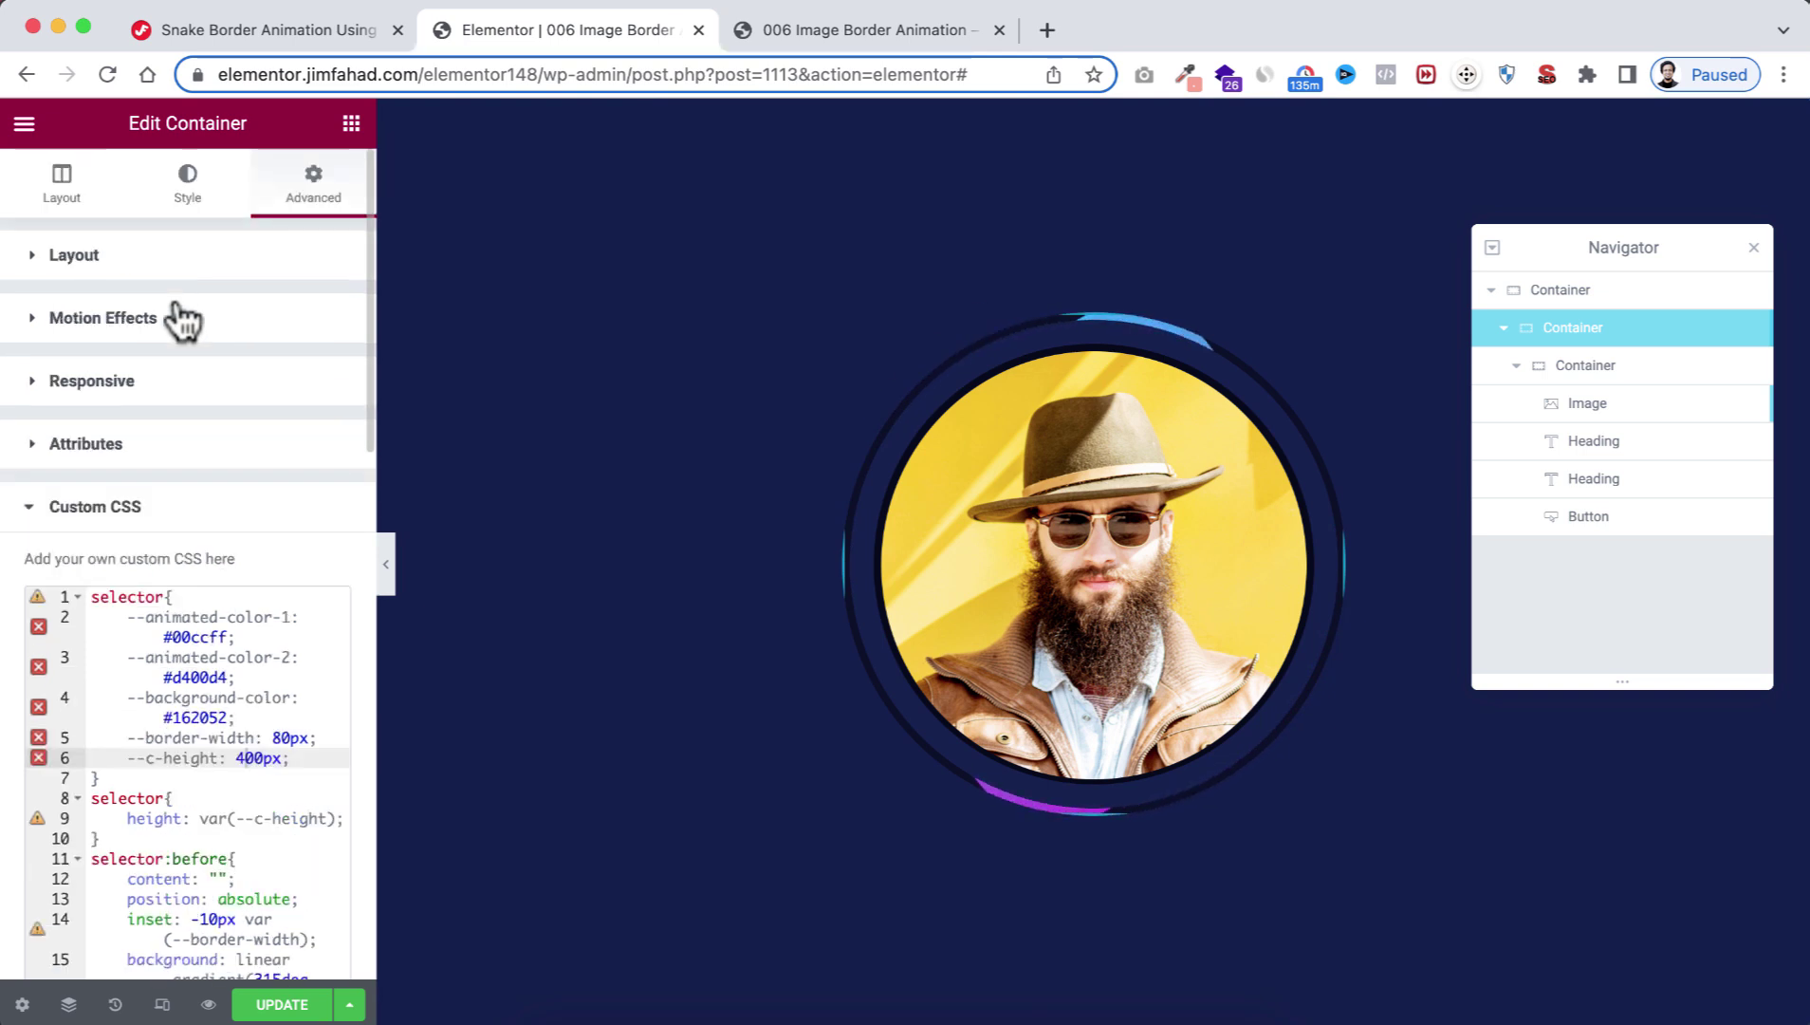
Step: Test black and red backgrounds, restore #00000080, then select the inner content container
left_click(188, 178)
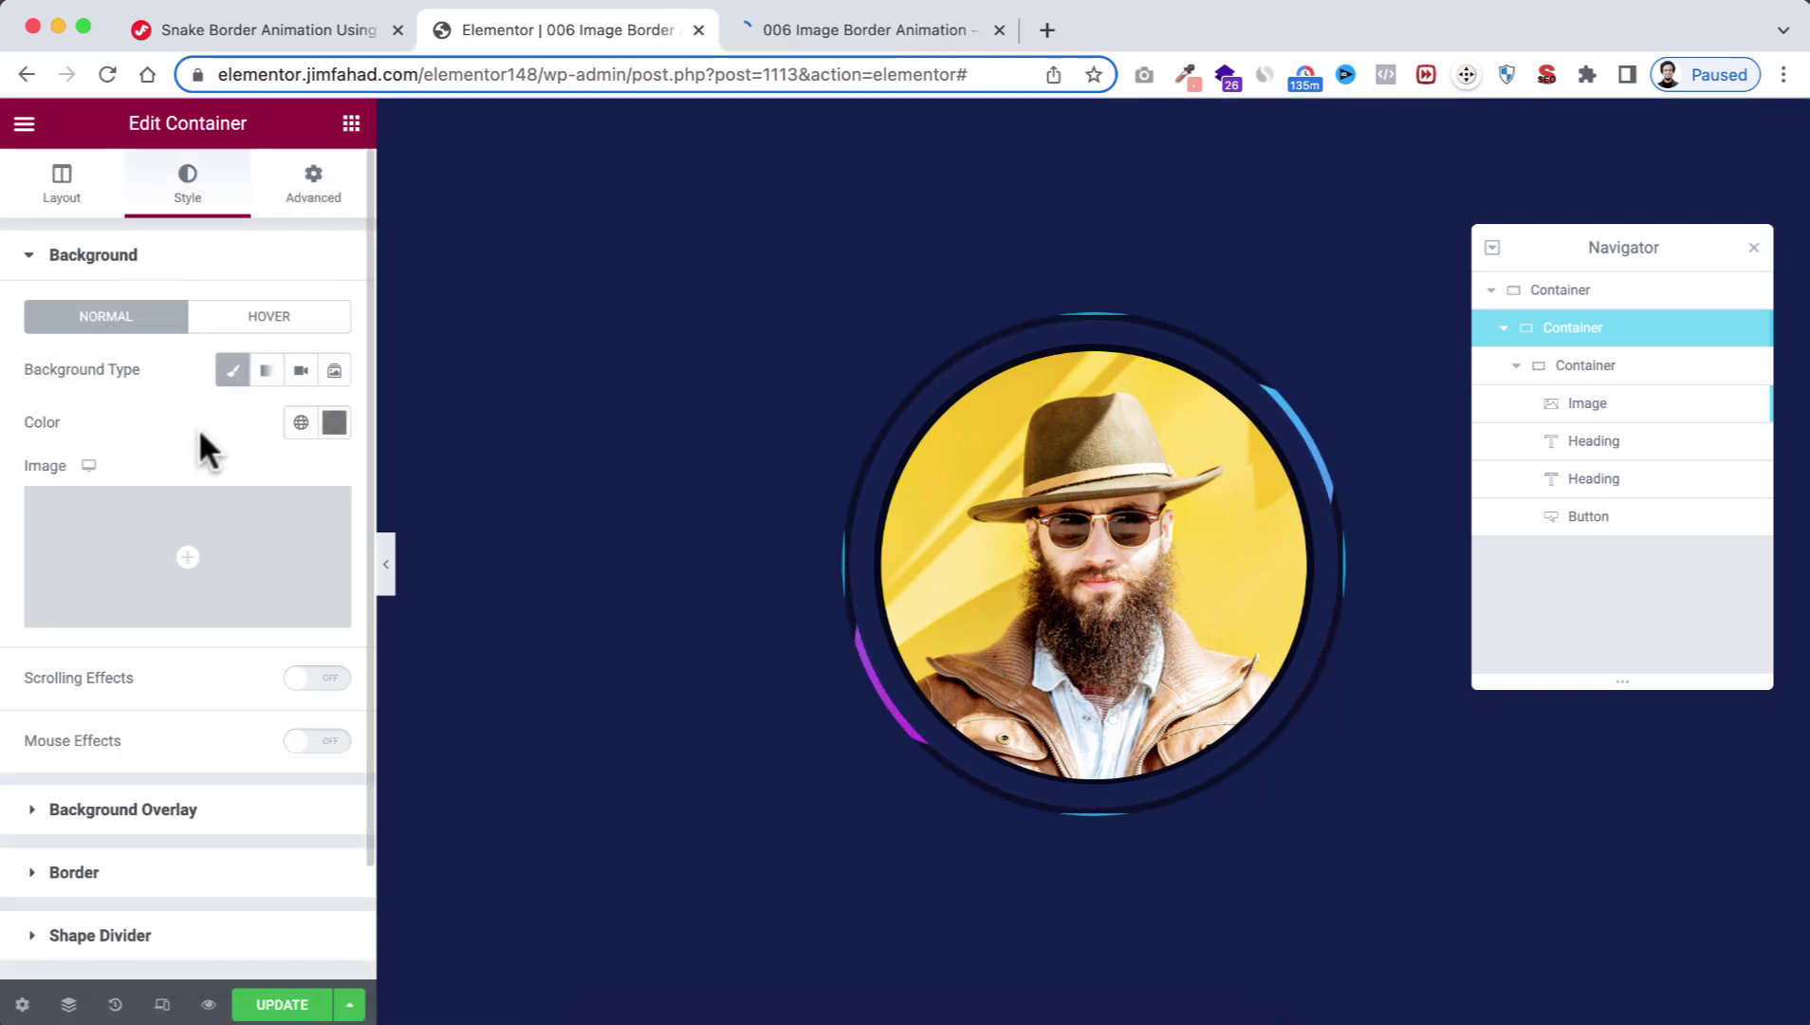
left_click(334, 423)
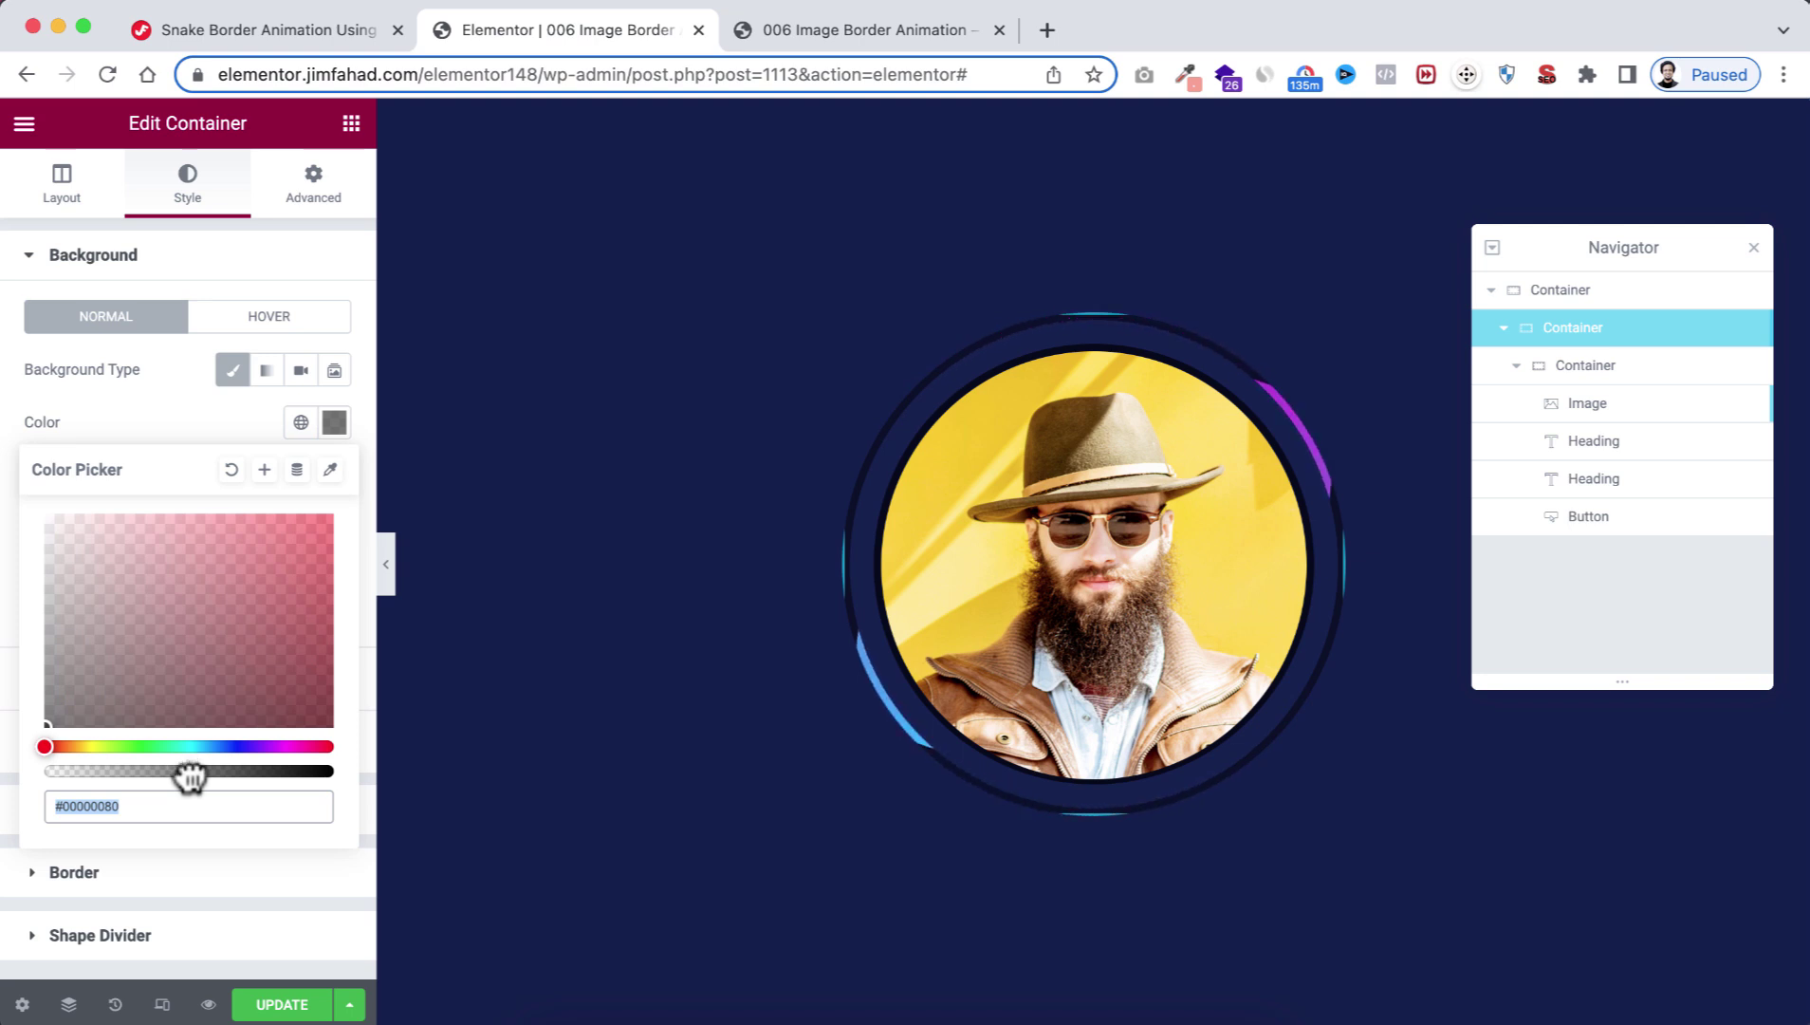
left_click_drag(189, 764, 340, 757)
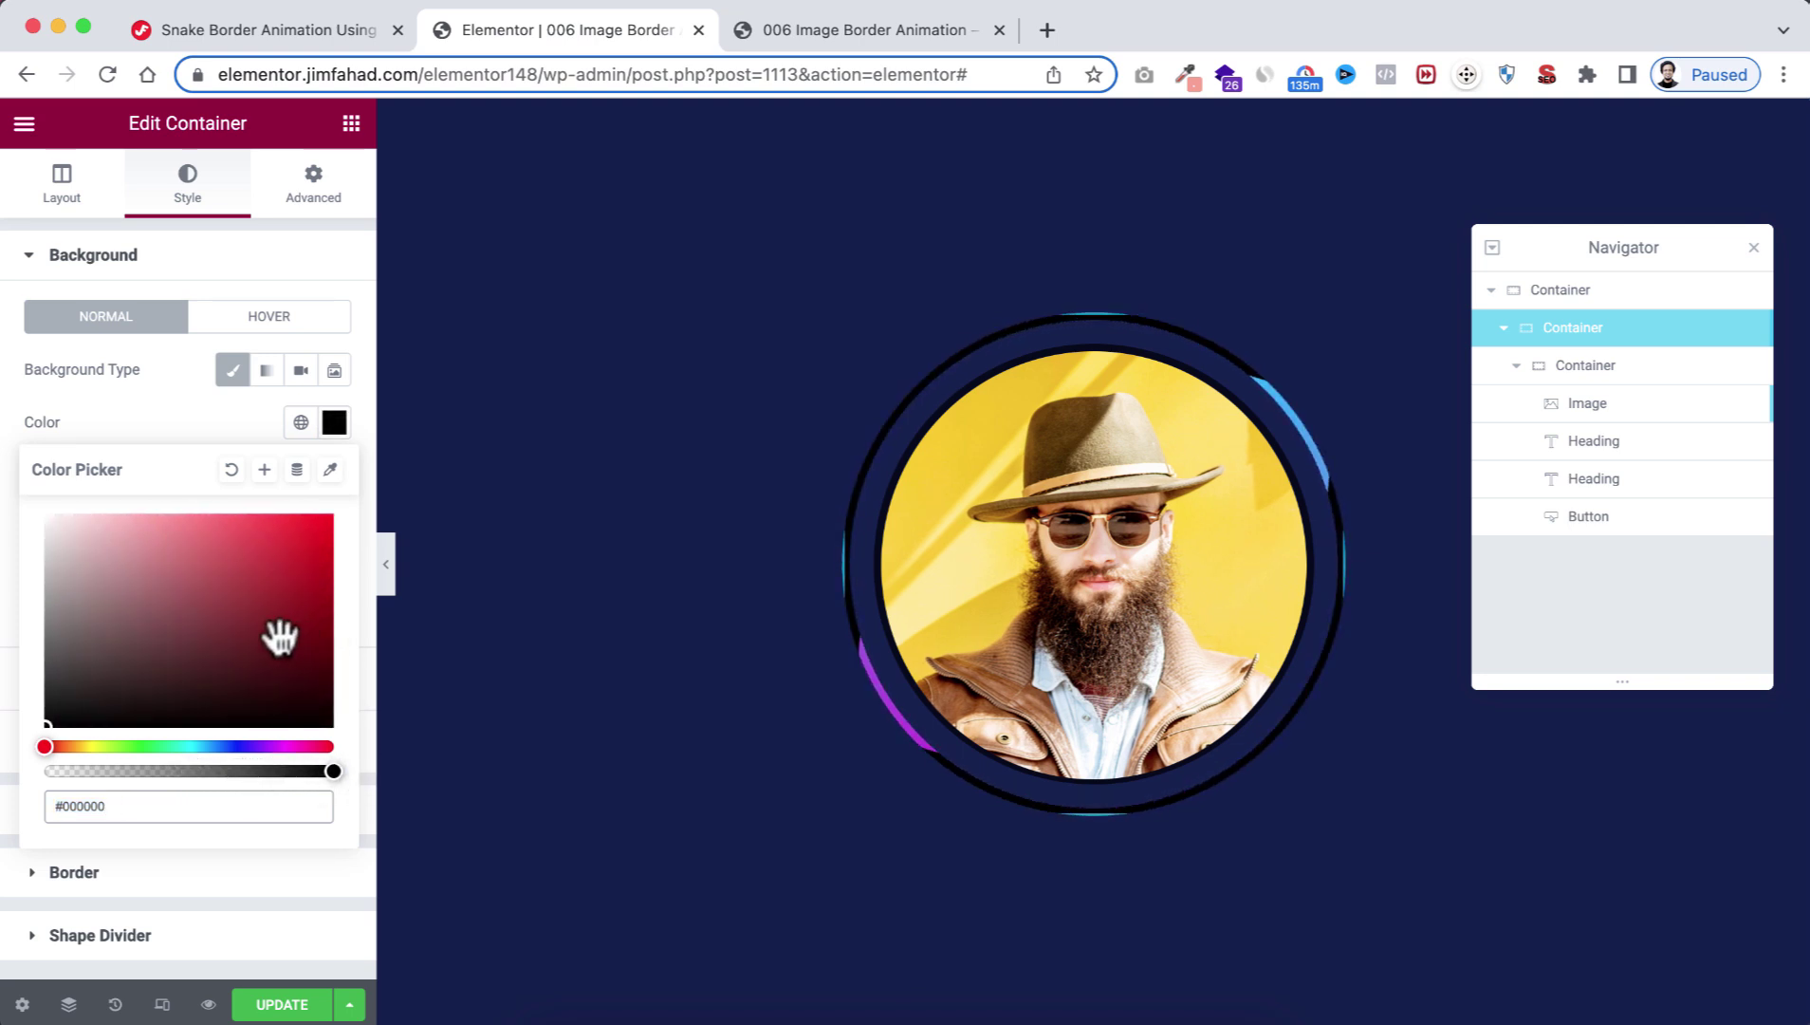
left_click_drag(231, 642, 327, 521)
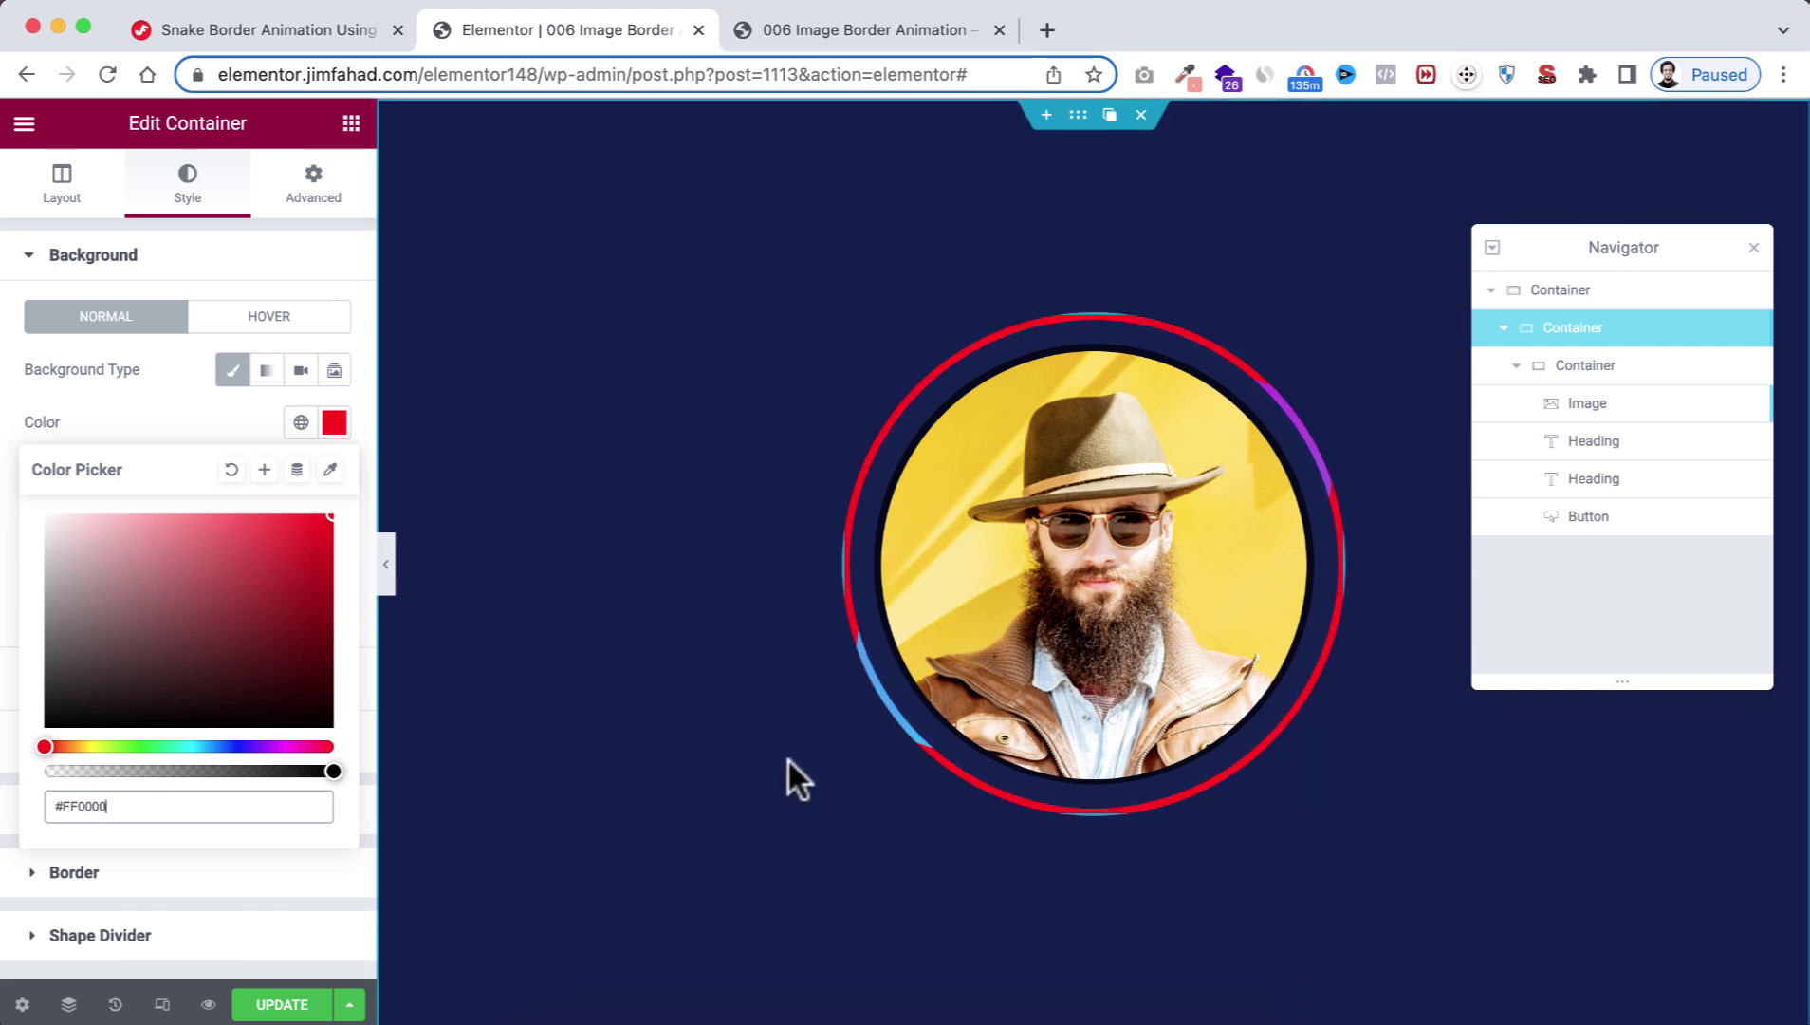
left_click_drag(213, 623, 184, 738)
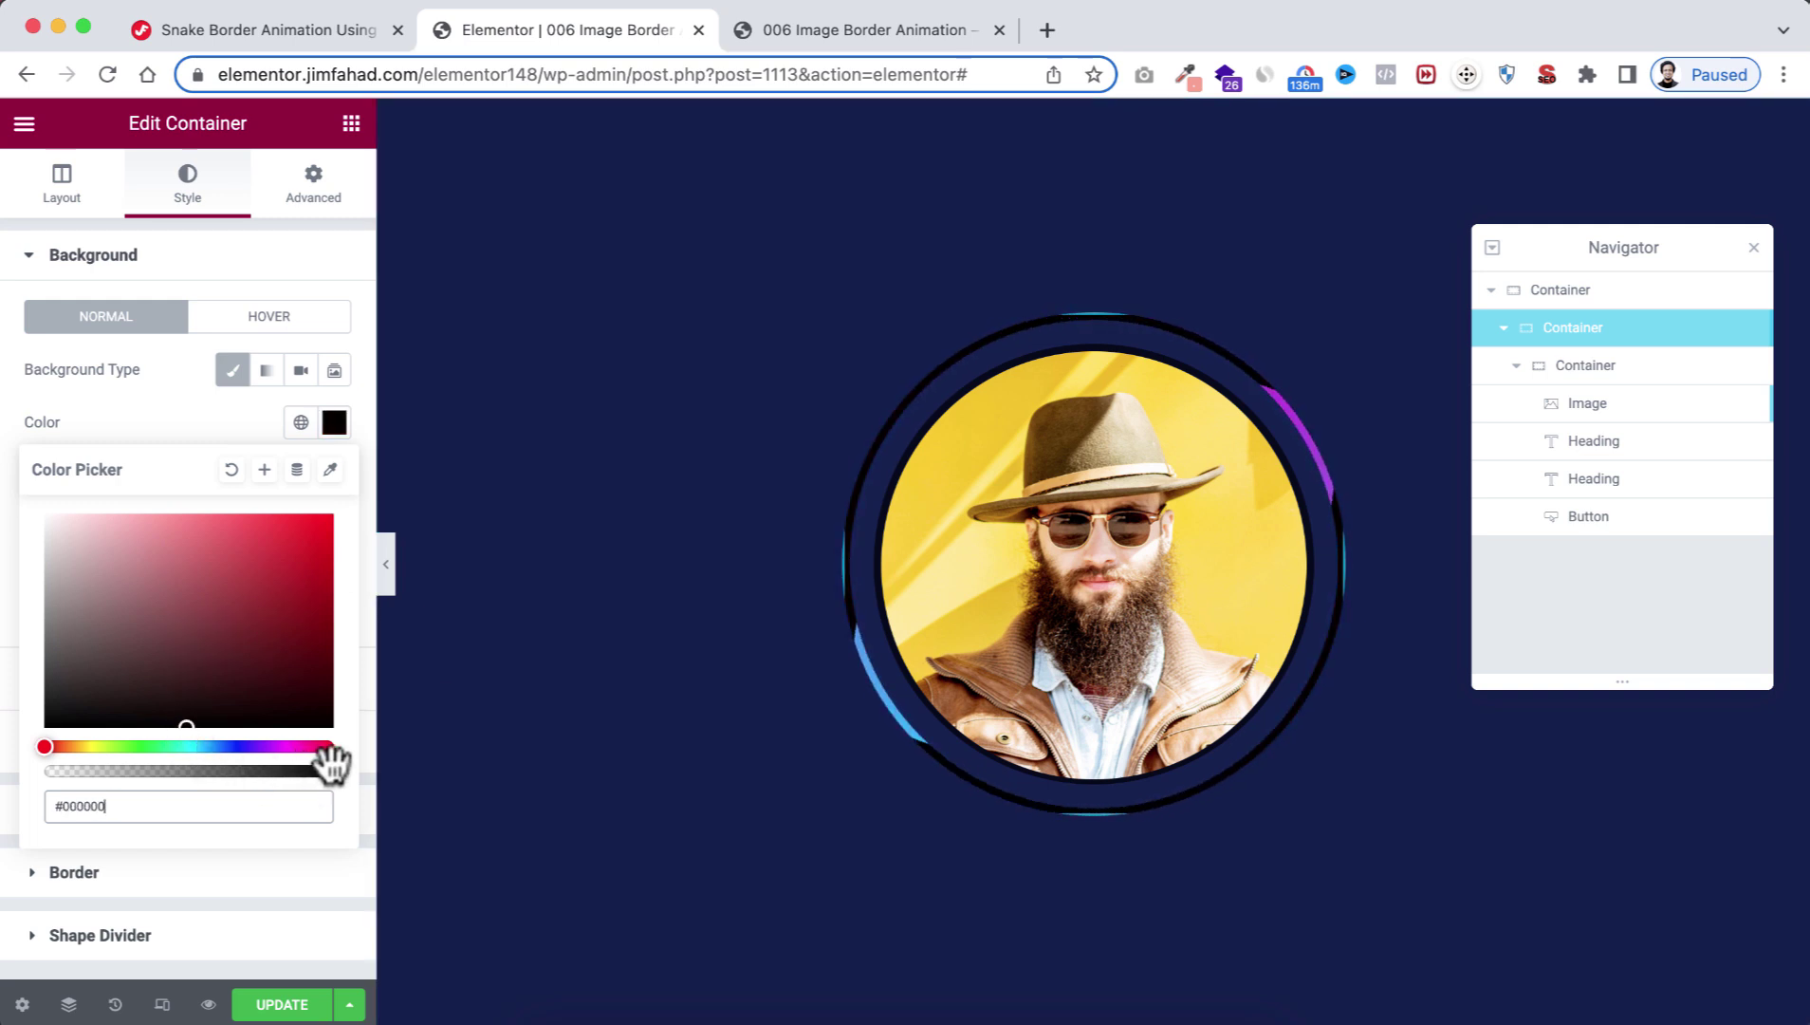
left_click_drag(330, 771, 195, 776)
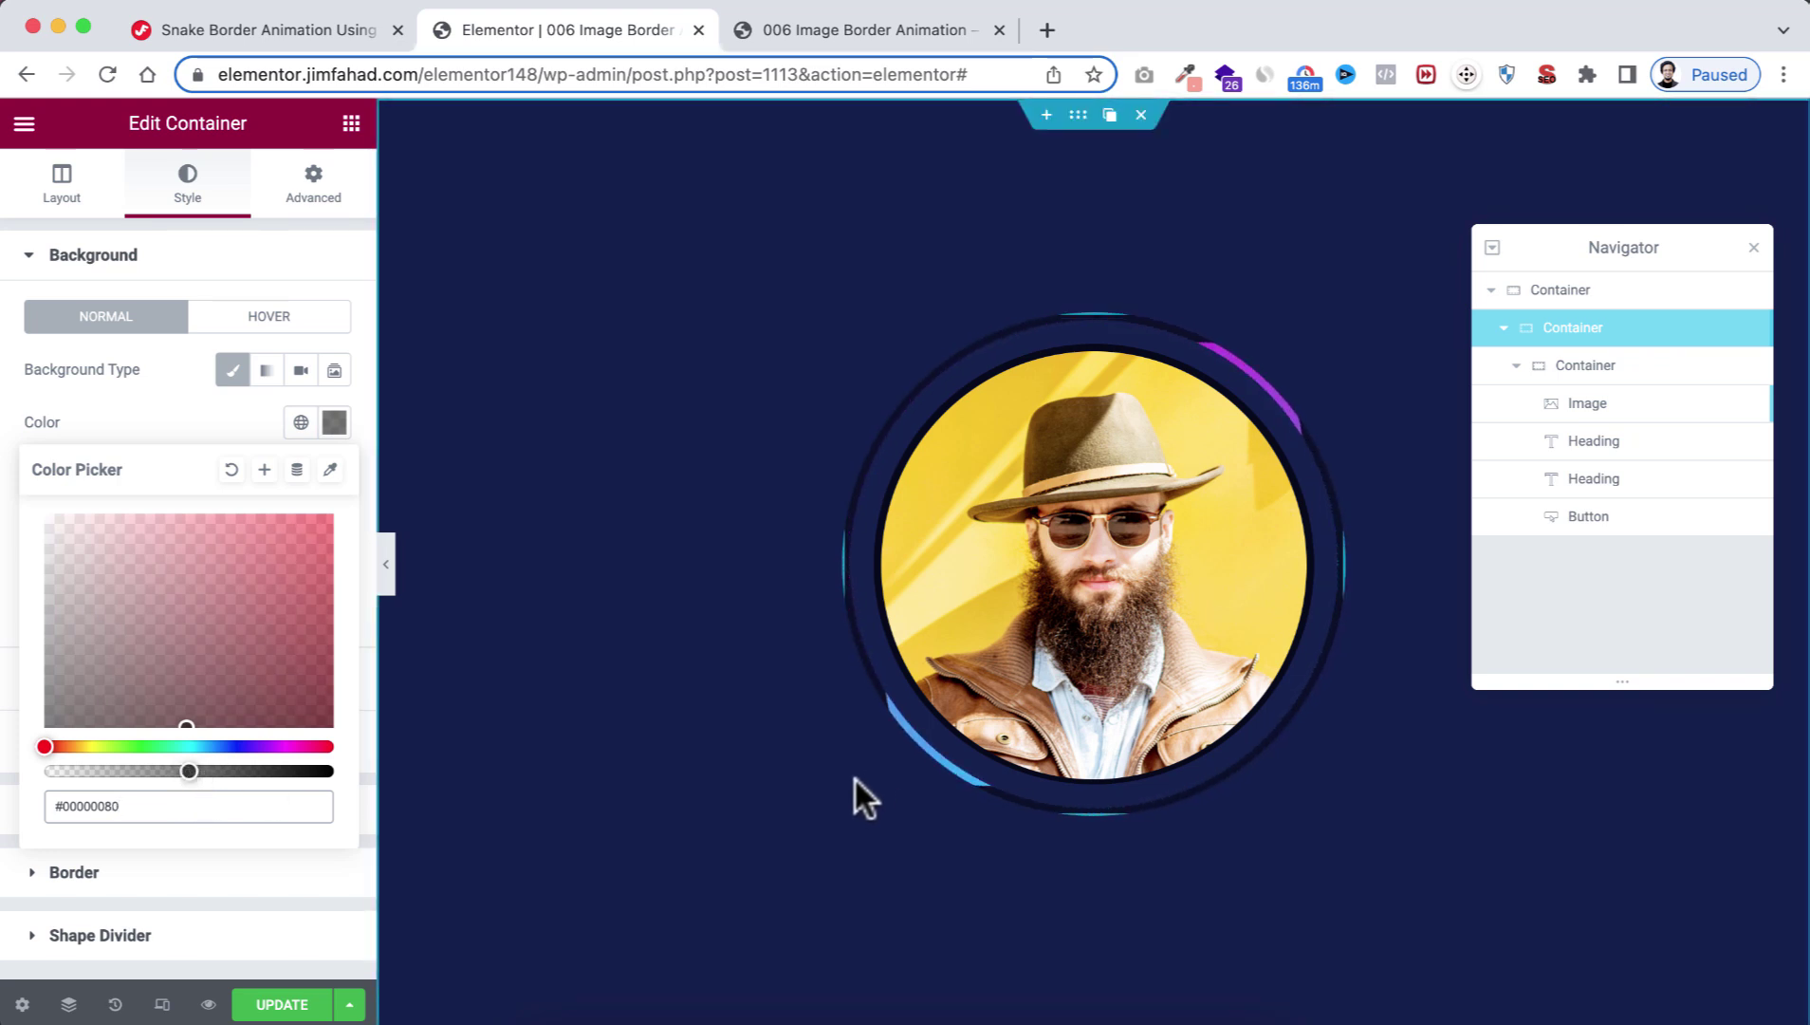
mouse_move(970, 717)
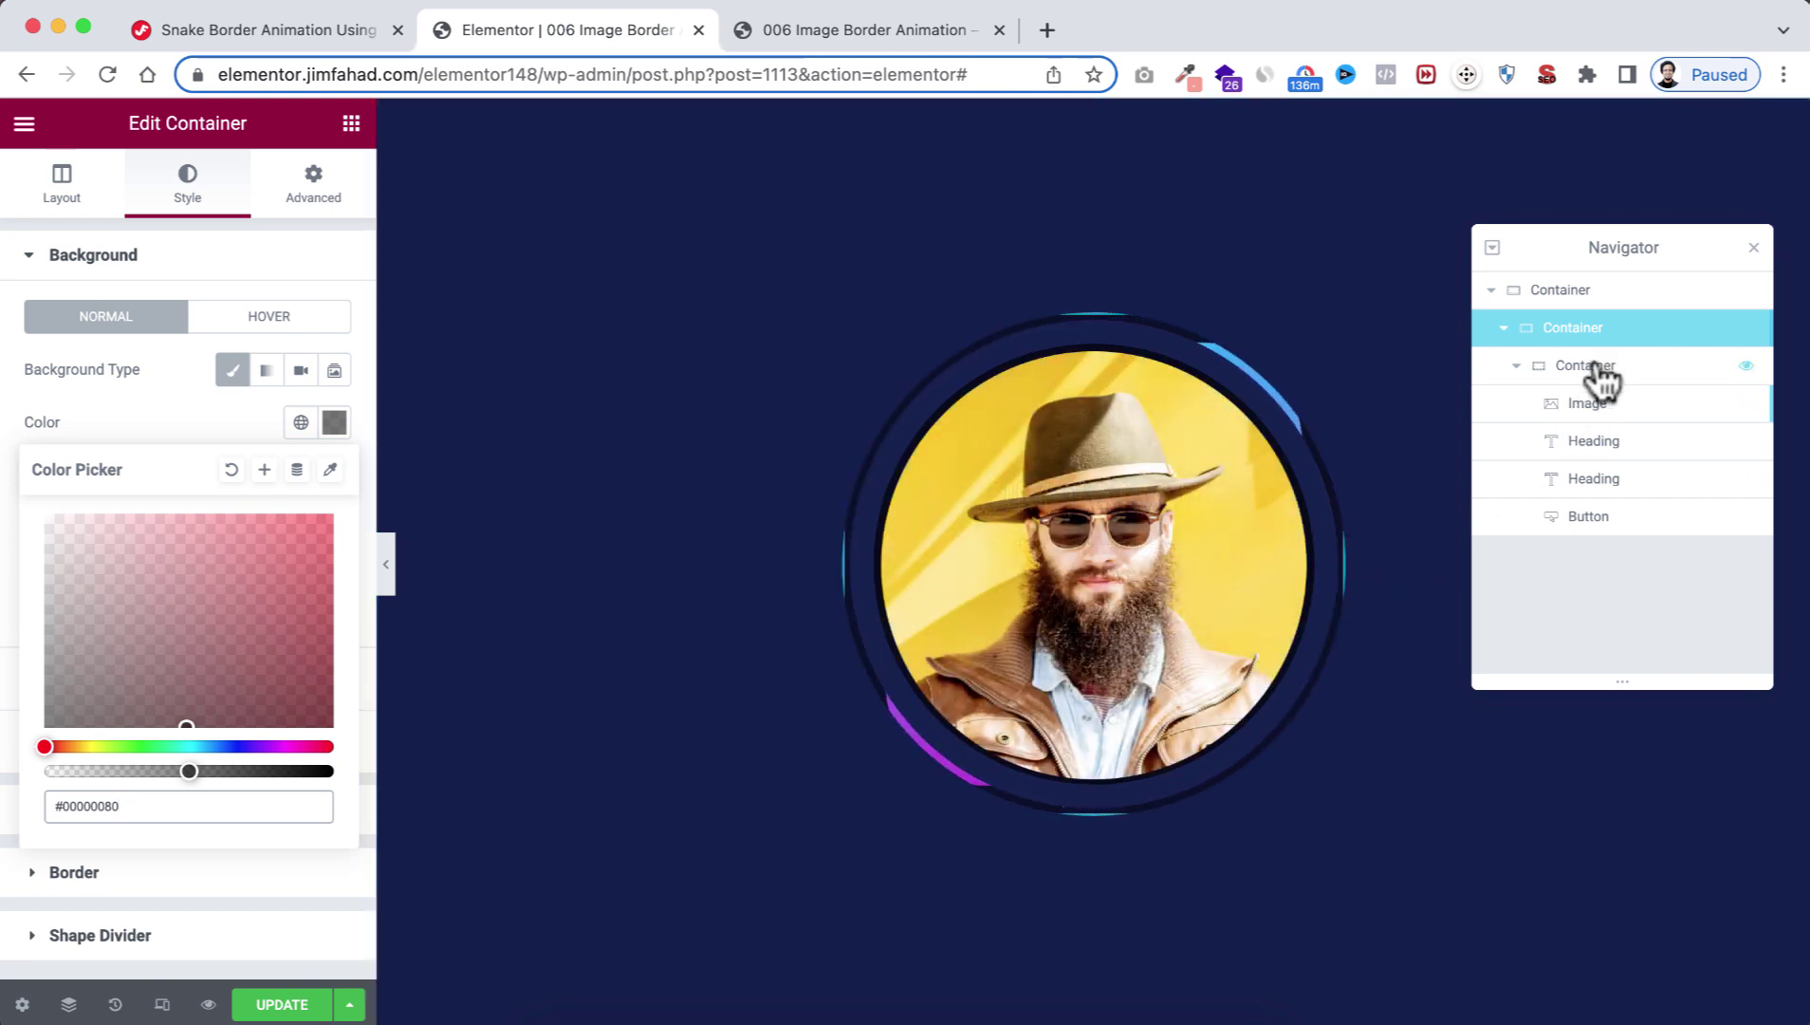
left_click(1603, 370)
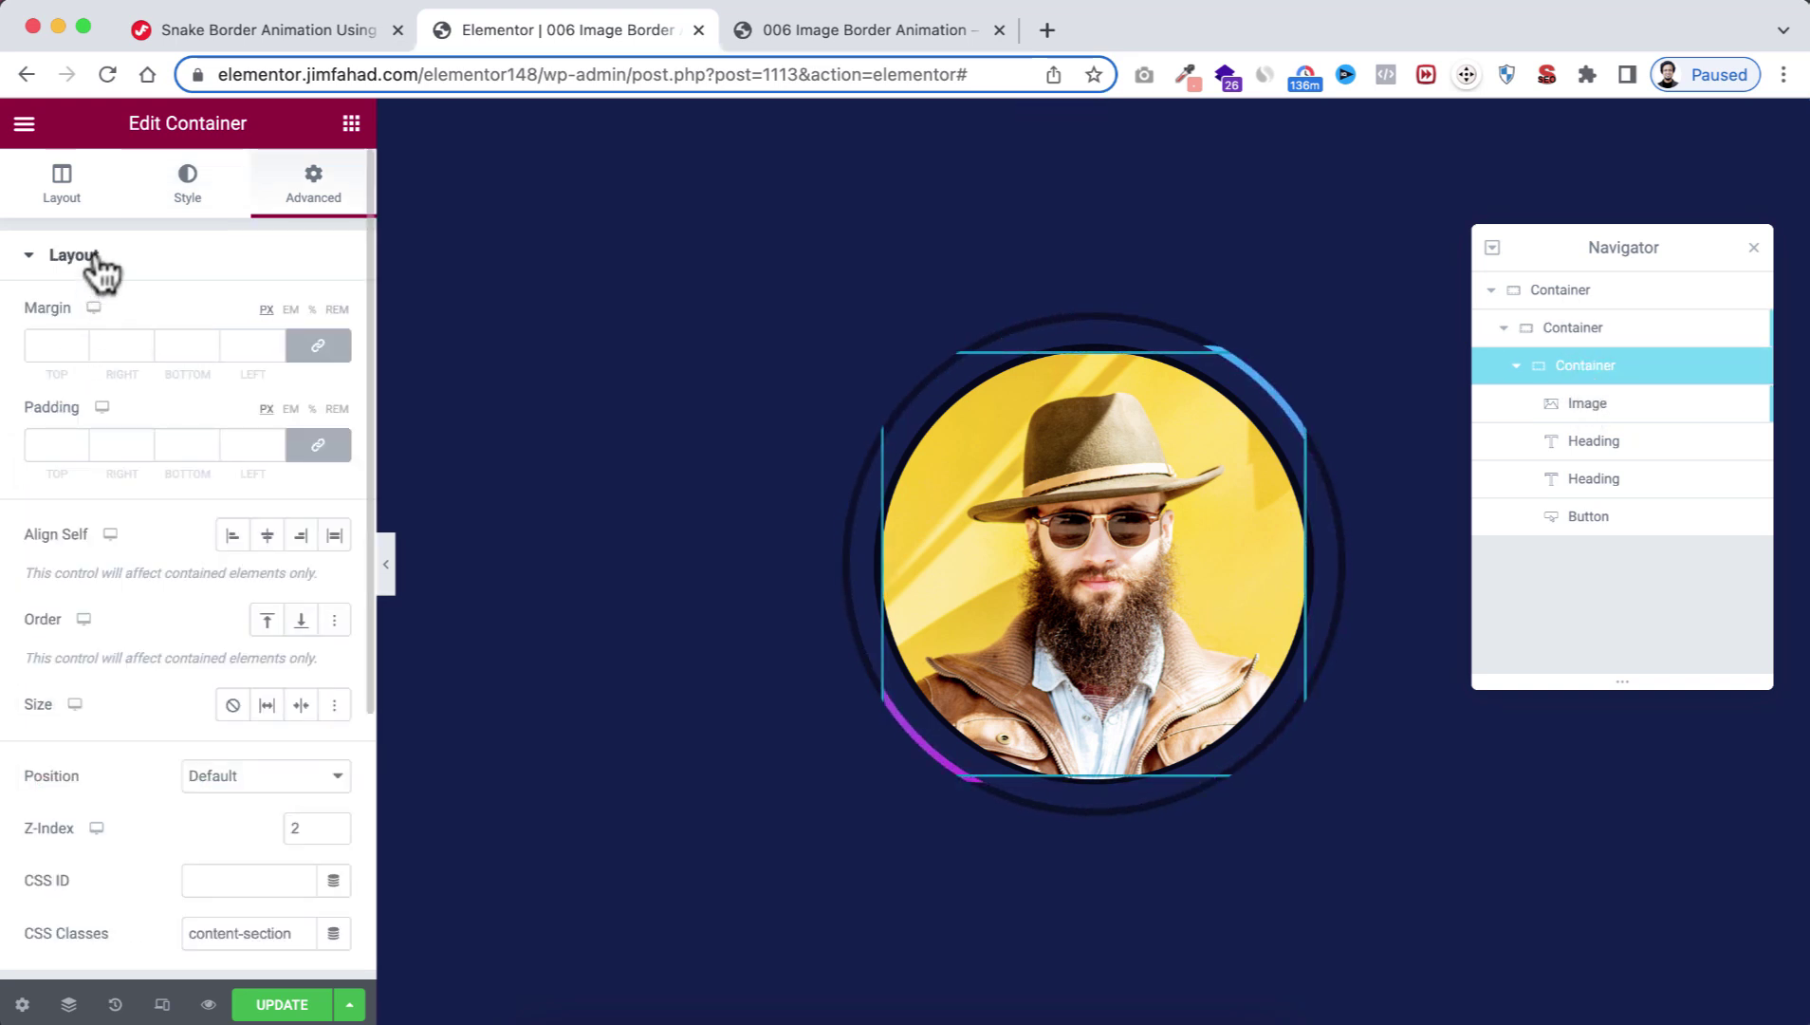
left_click(187, 185)
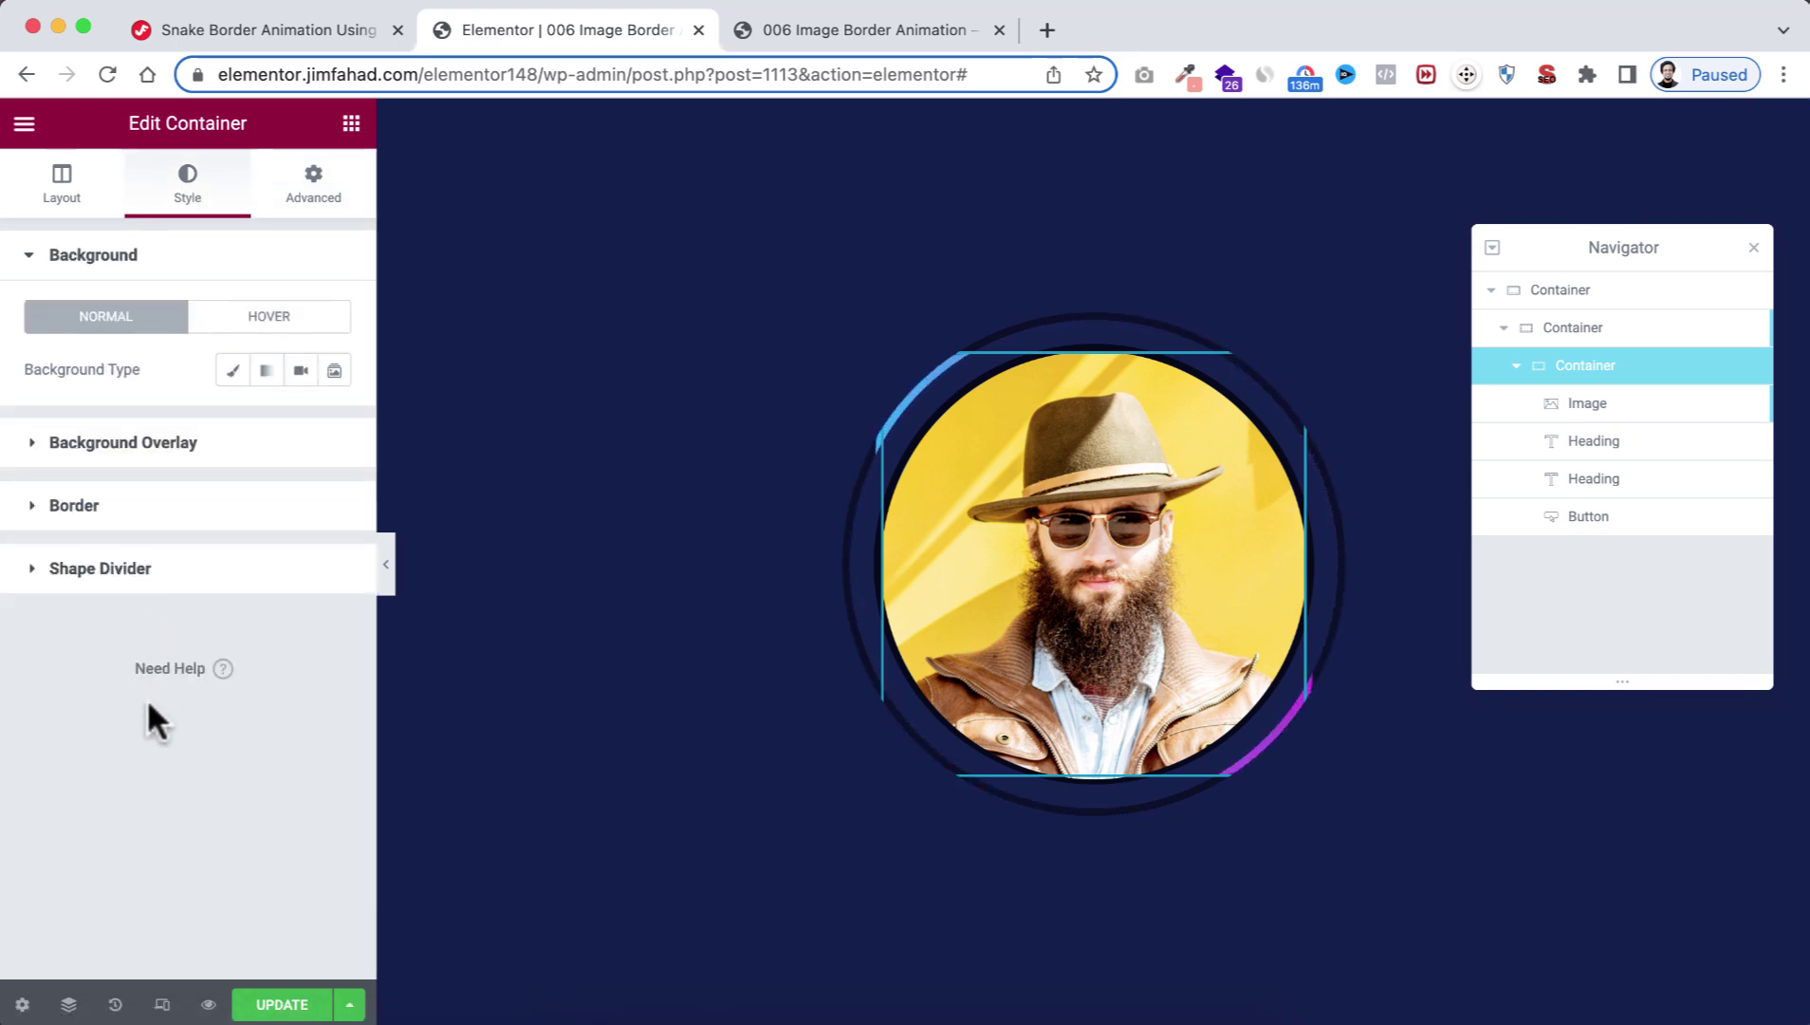
left_click(132, 503)
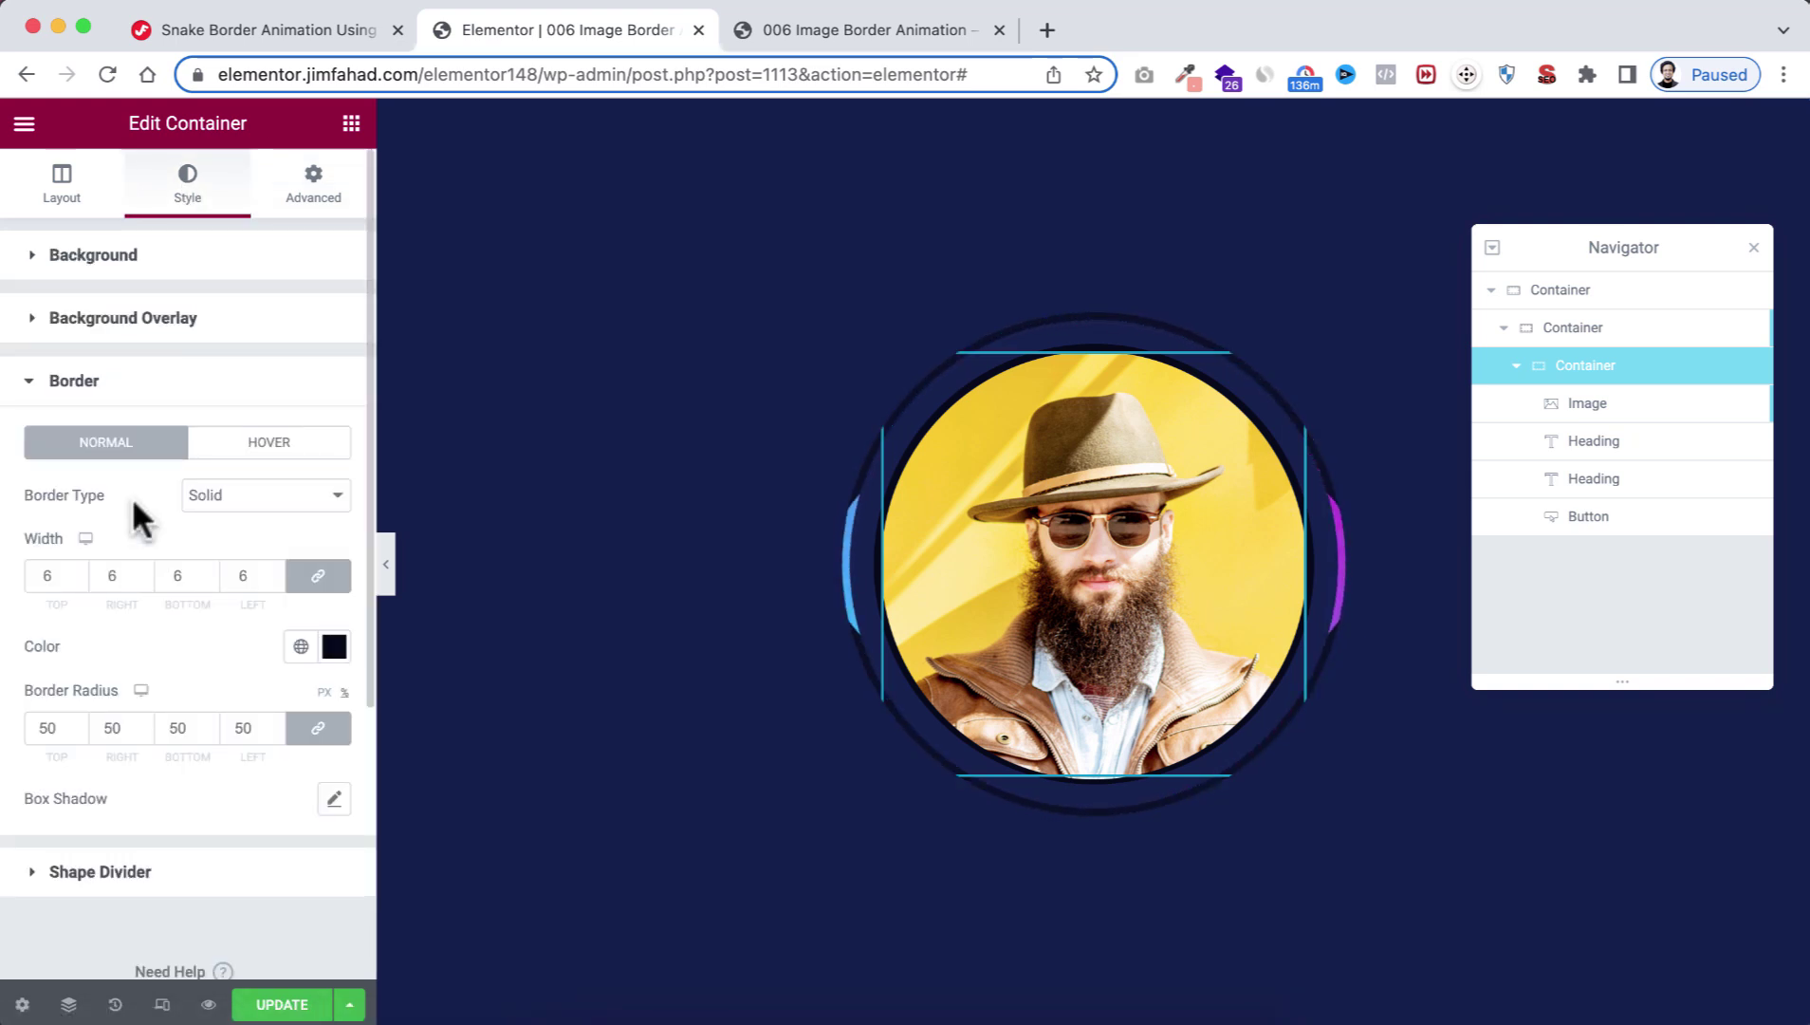
left_click(334, 646)
key("super+c")
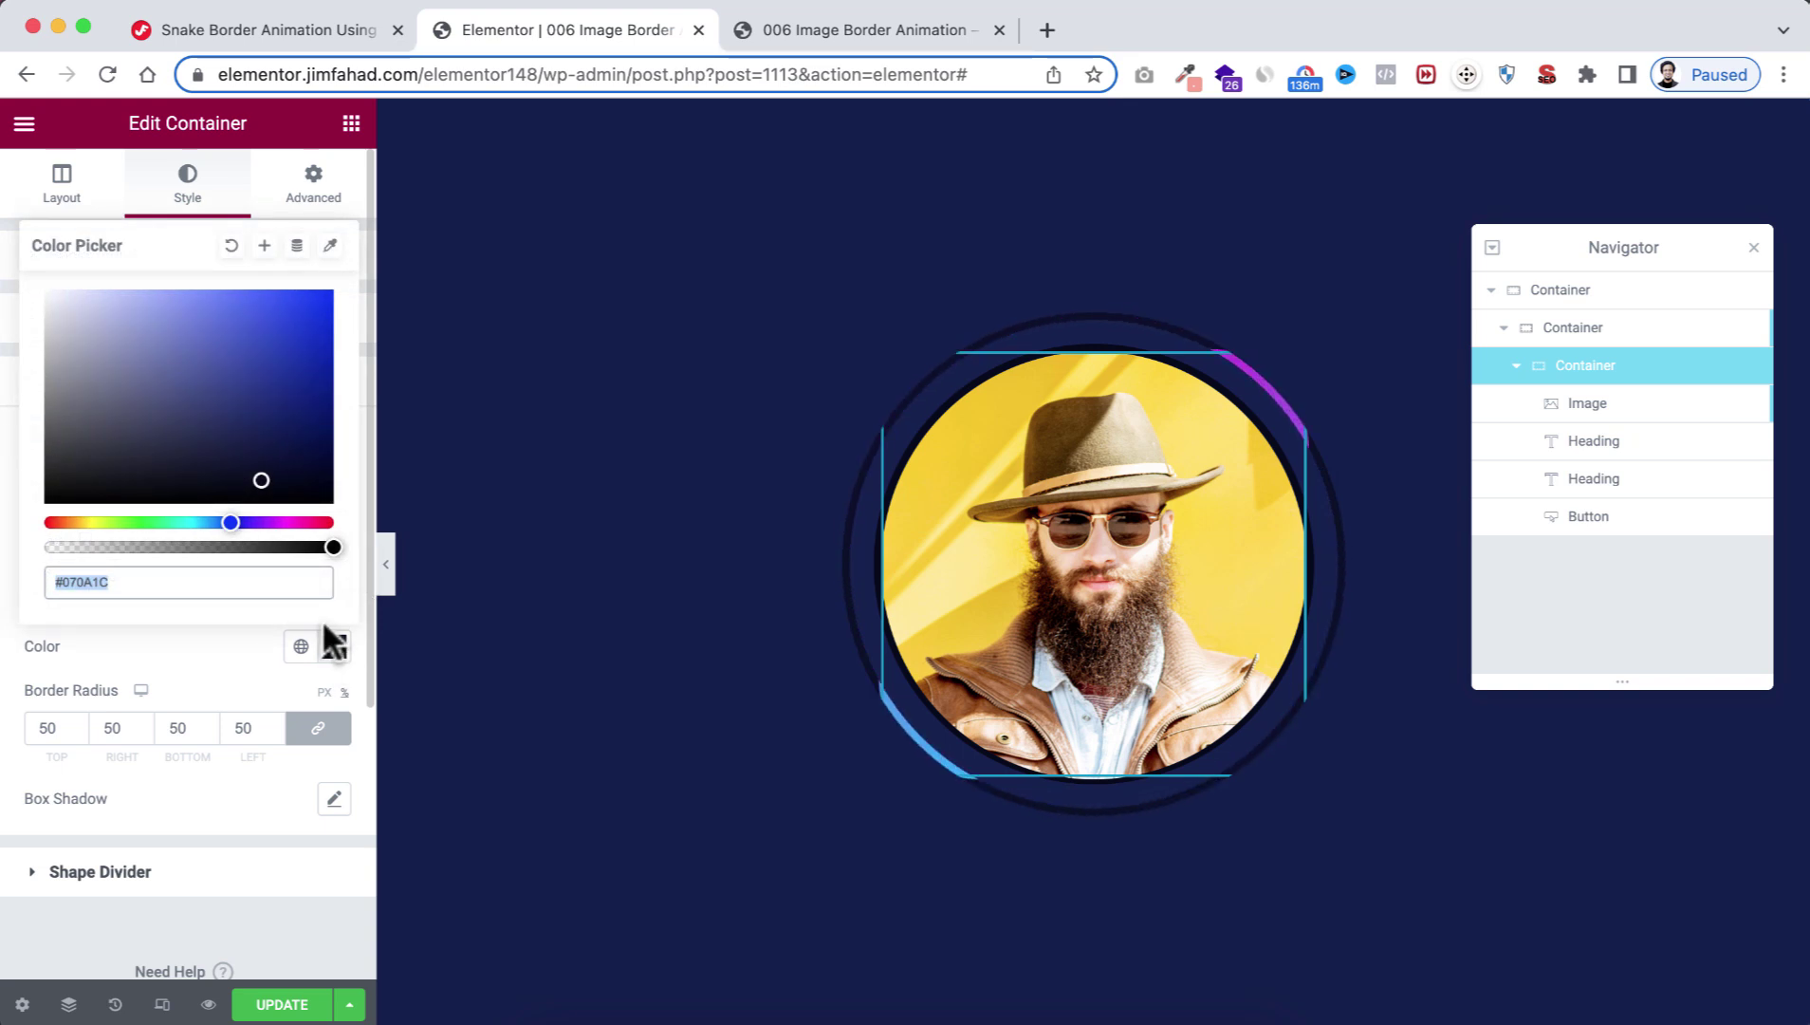
left_click(313, 522)
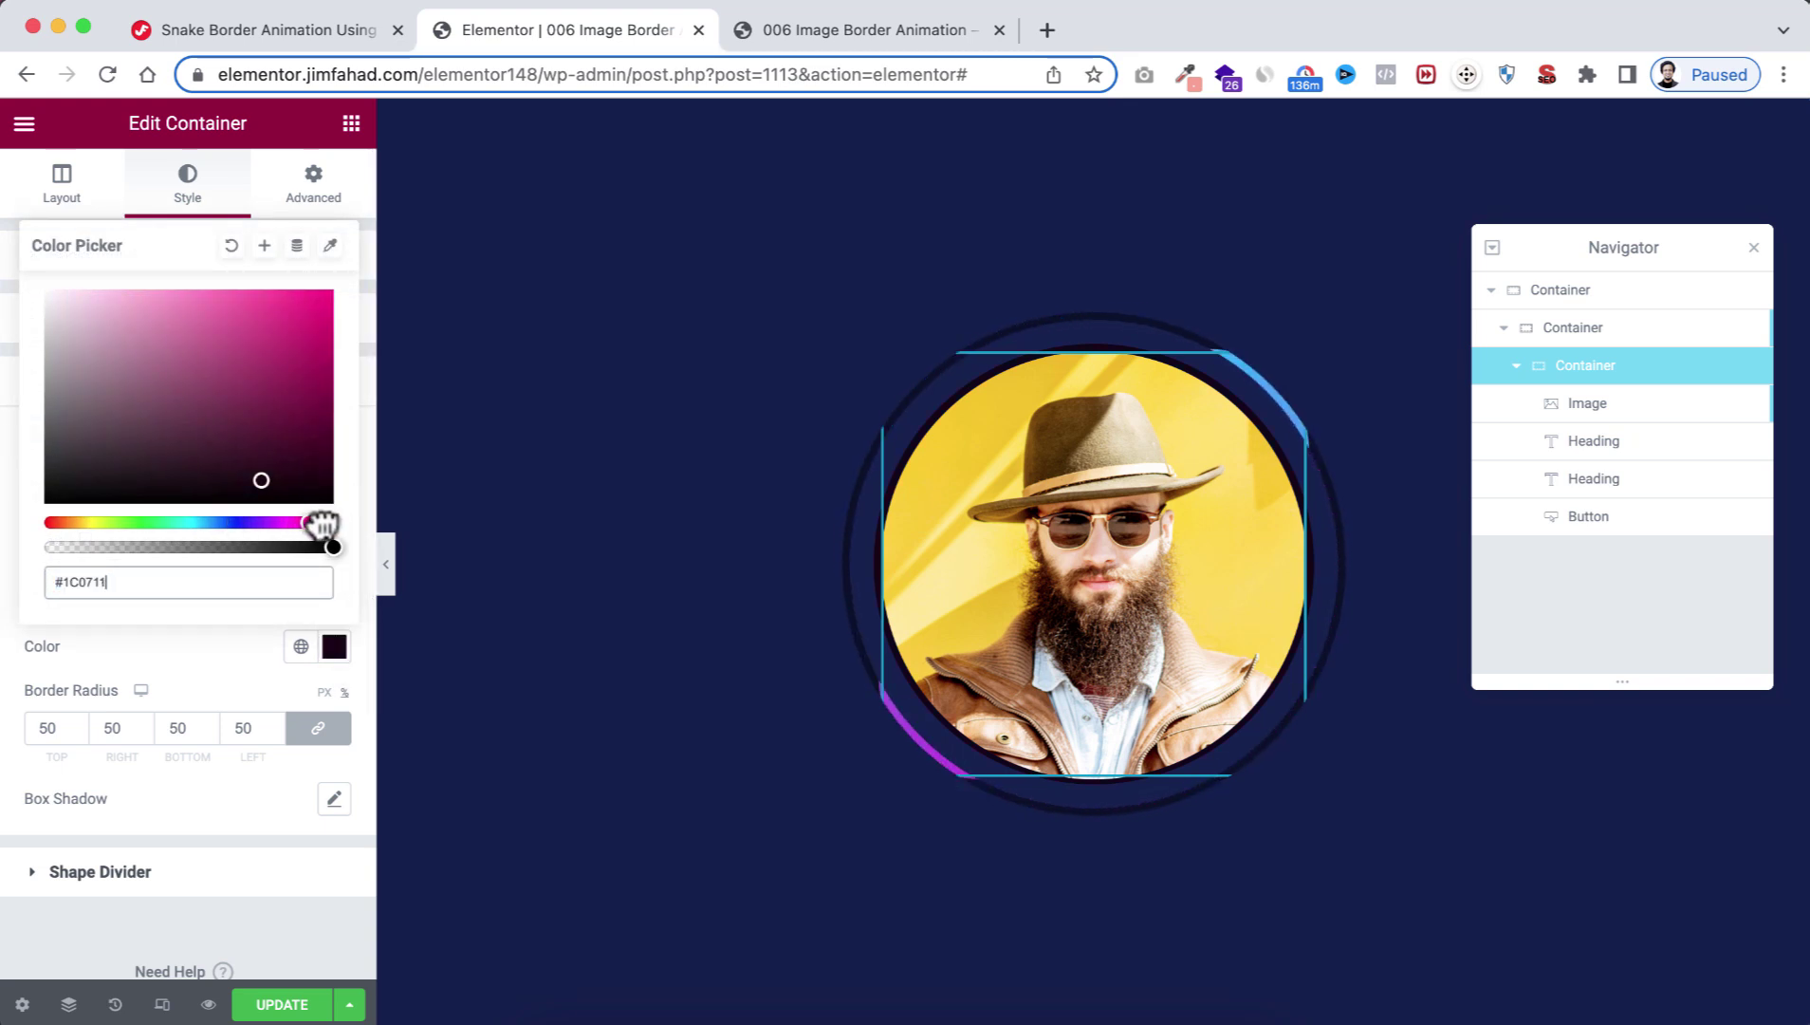
left_click_drag(321, 522, 345, 522)
left_click_drag(296, 365, 342, 275)
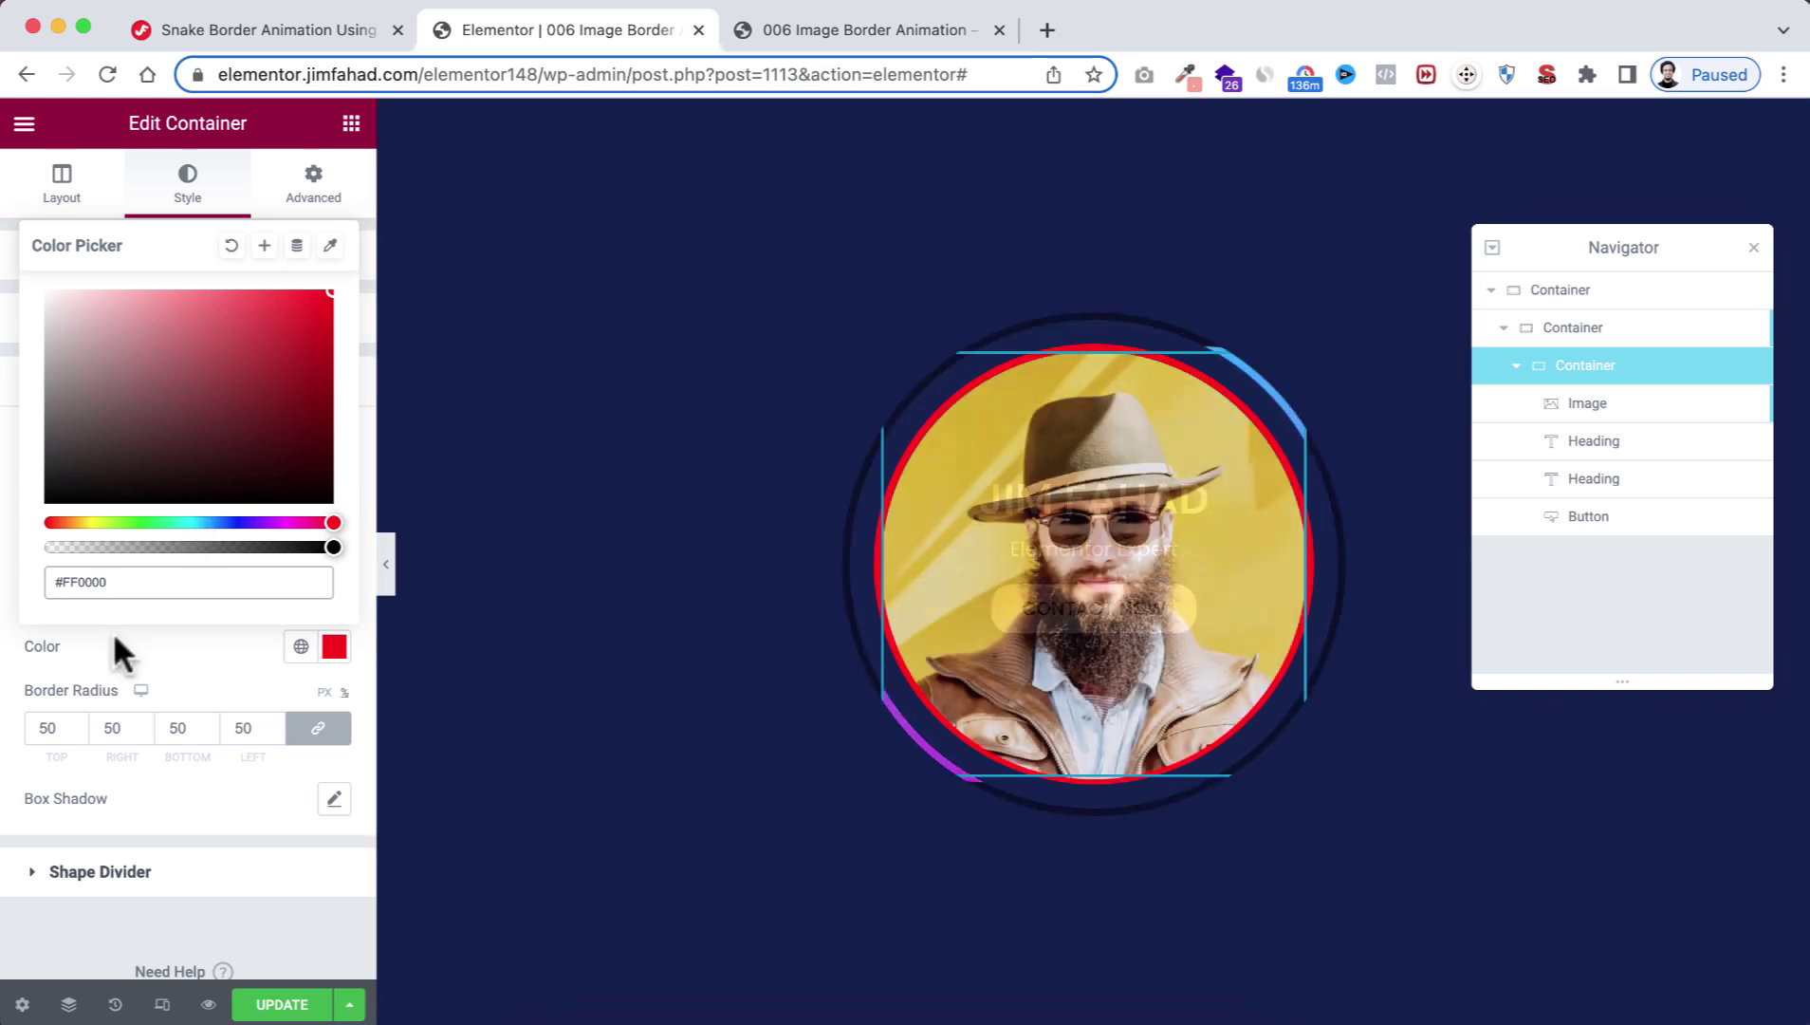
left_click(52, 572)
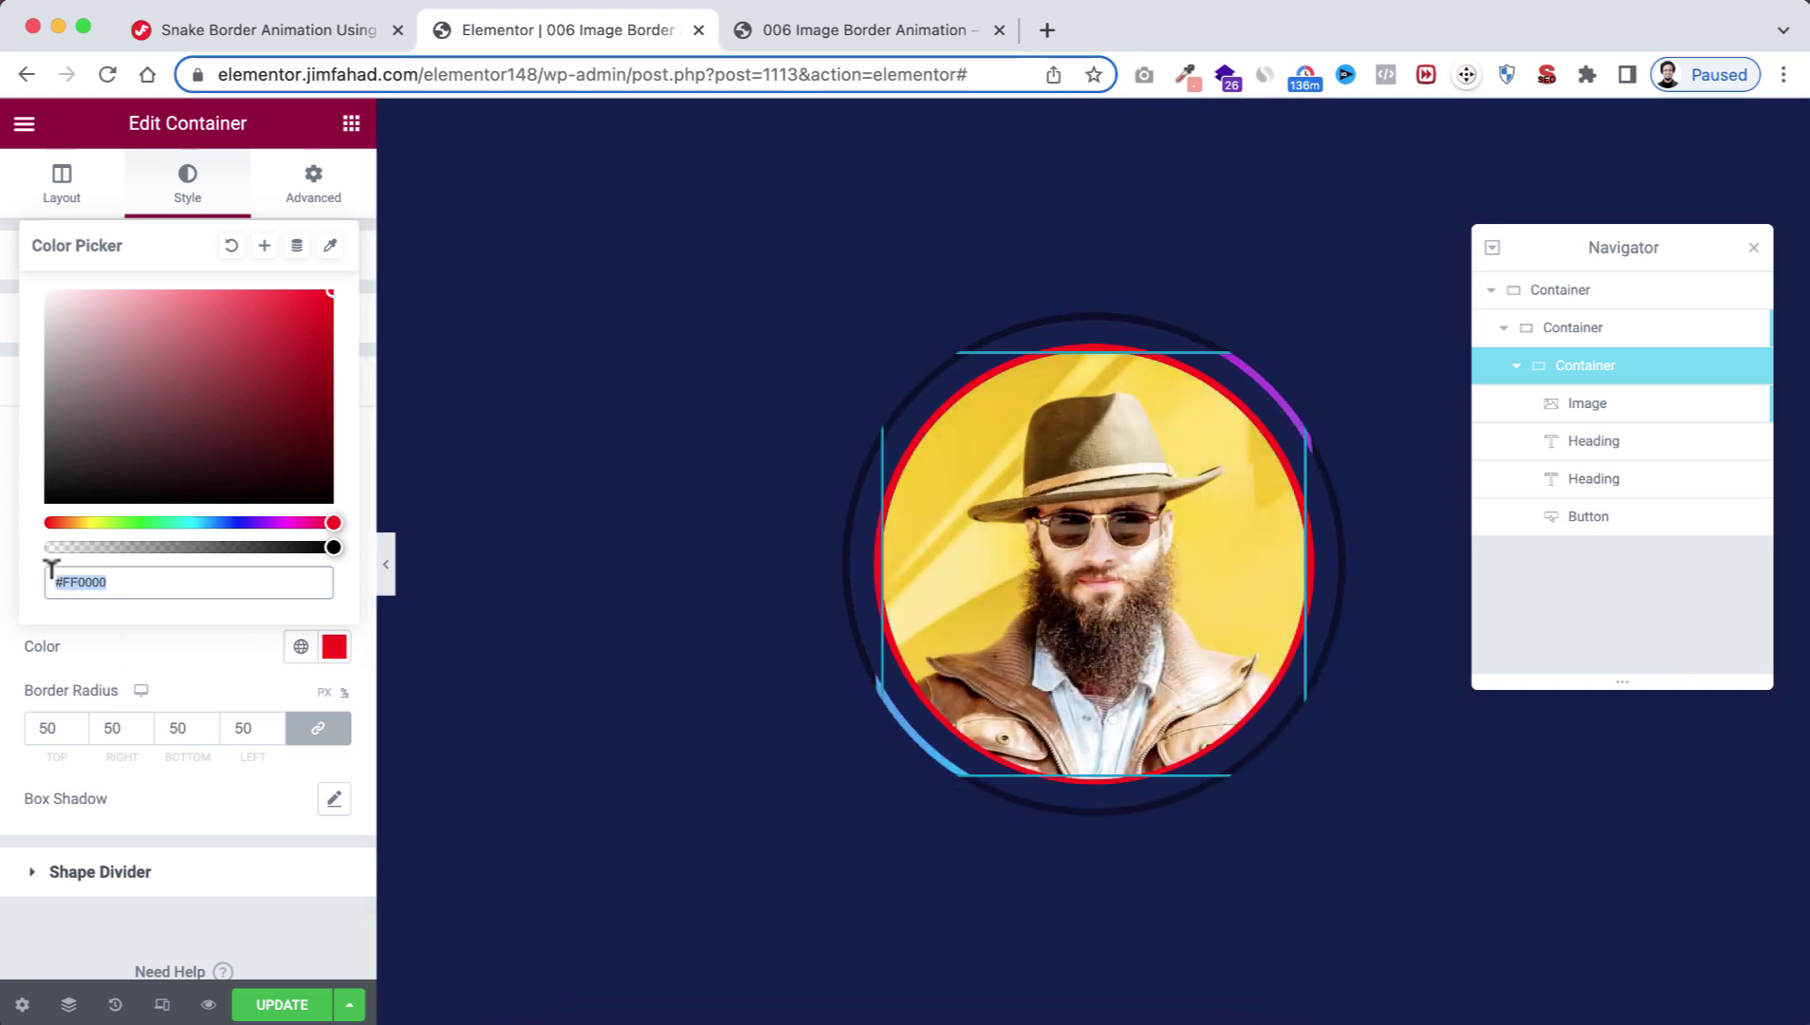
key("super+v")
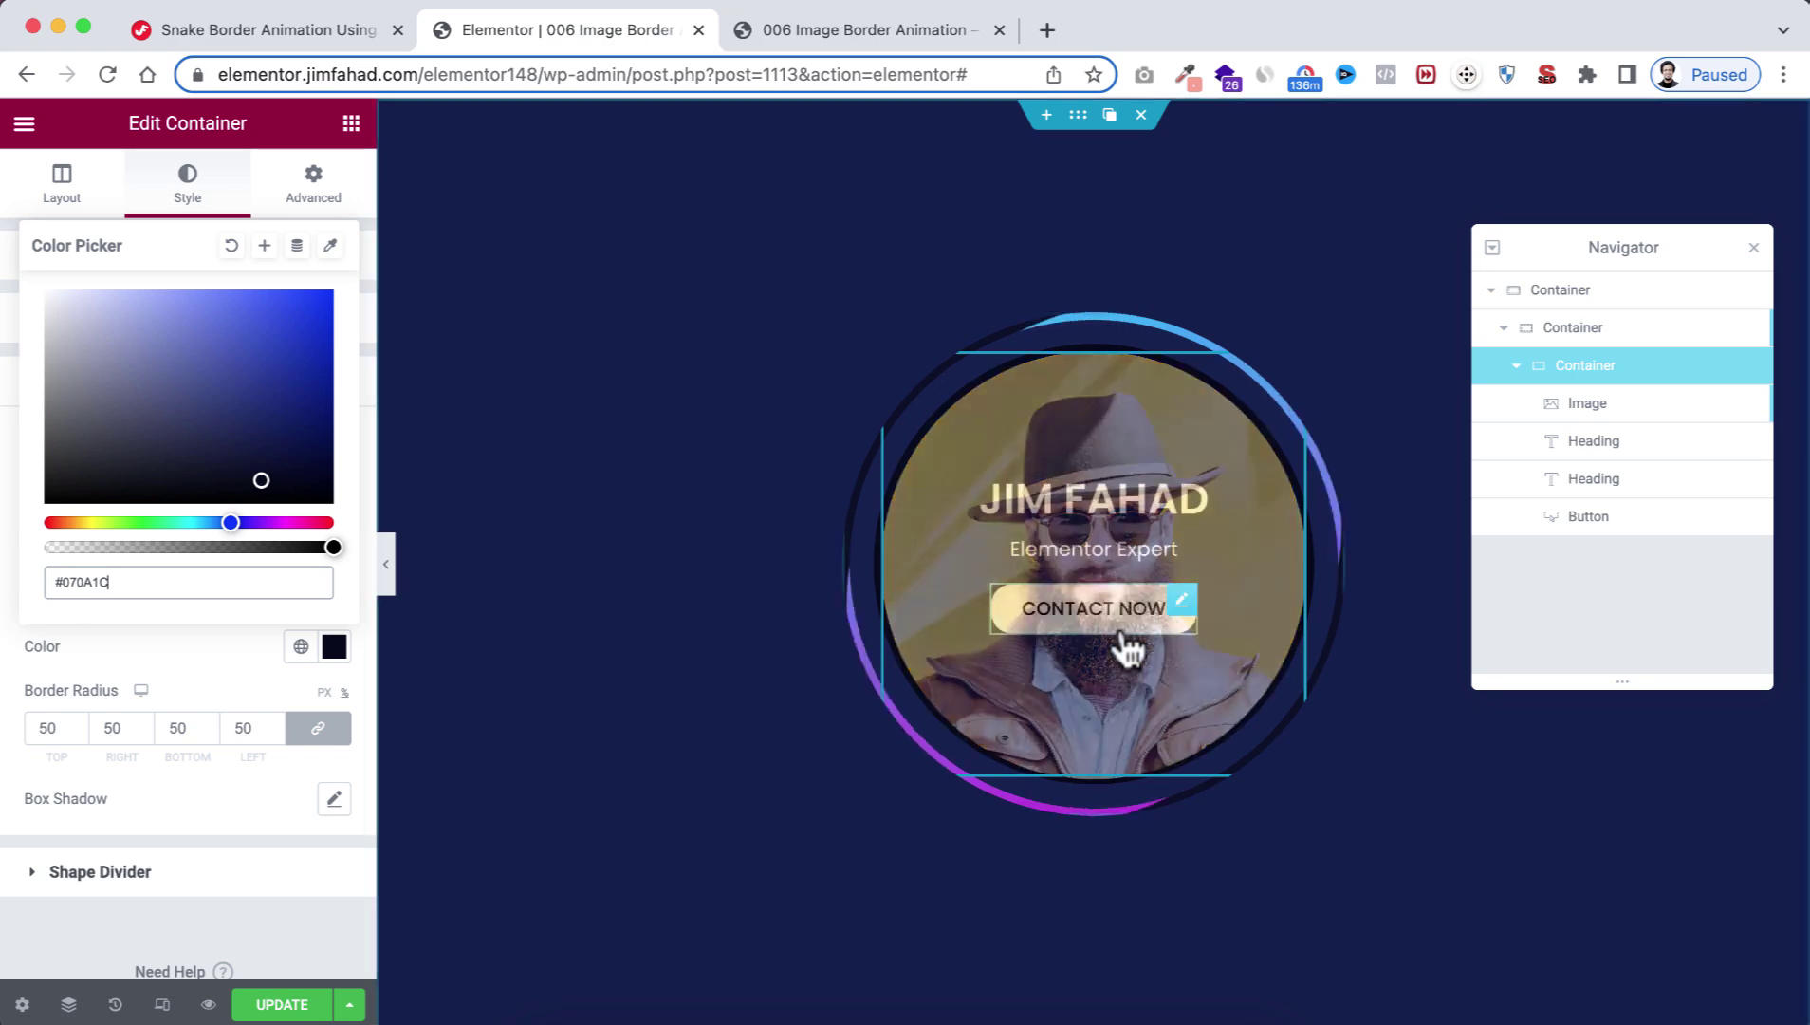
left_click(300, 915)
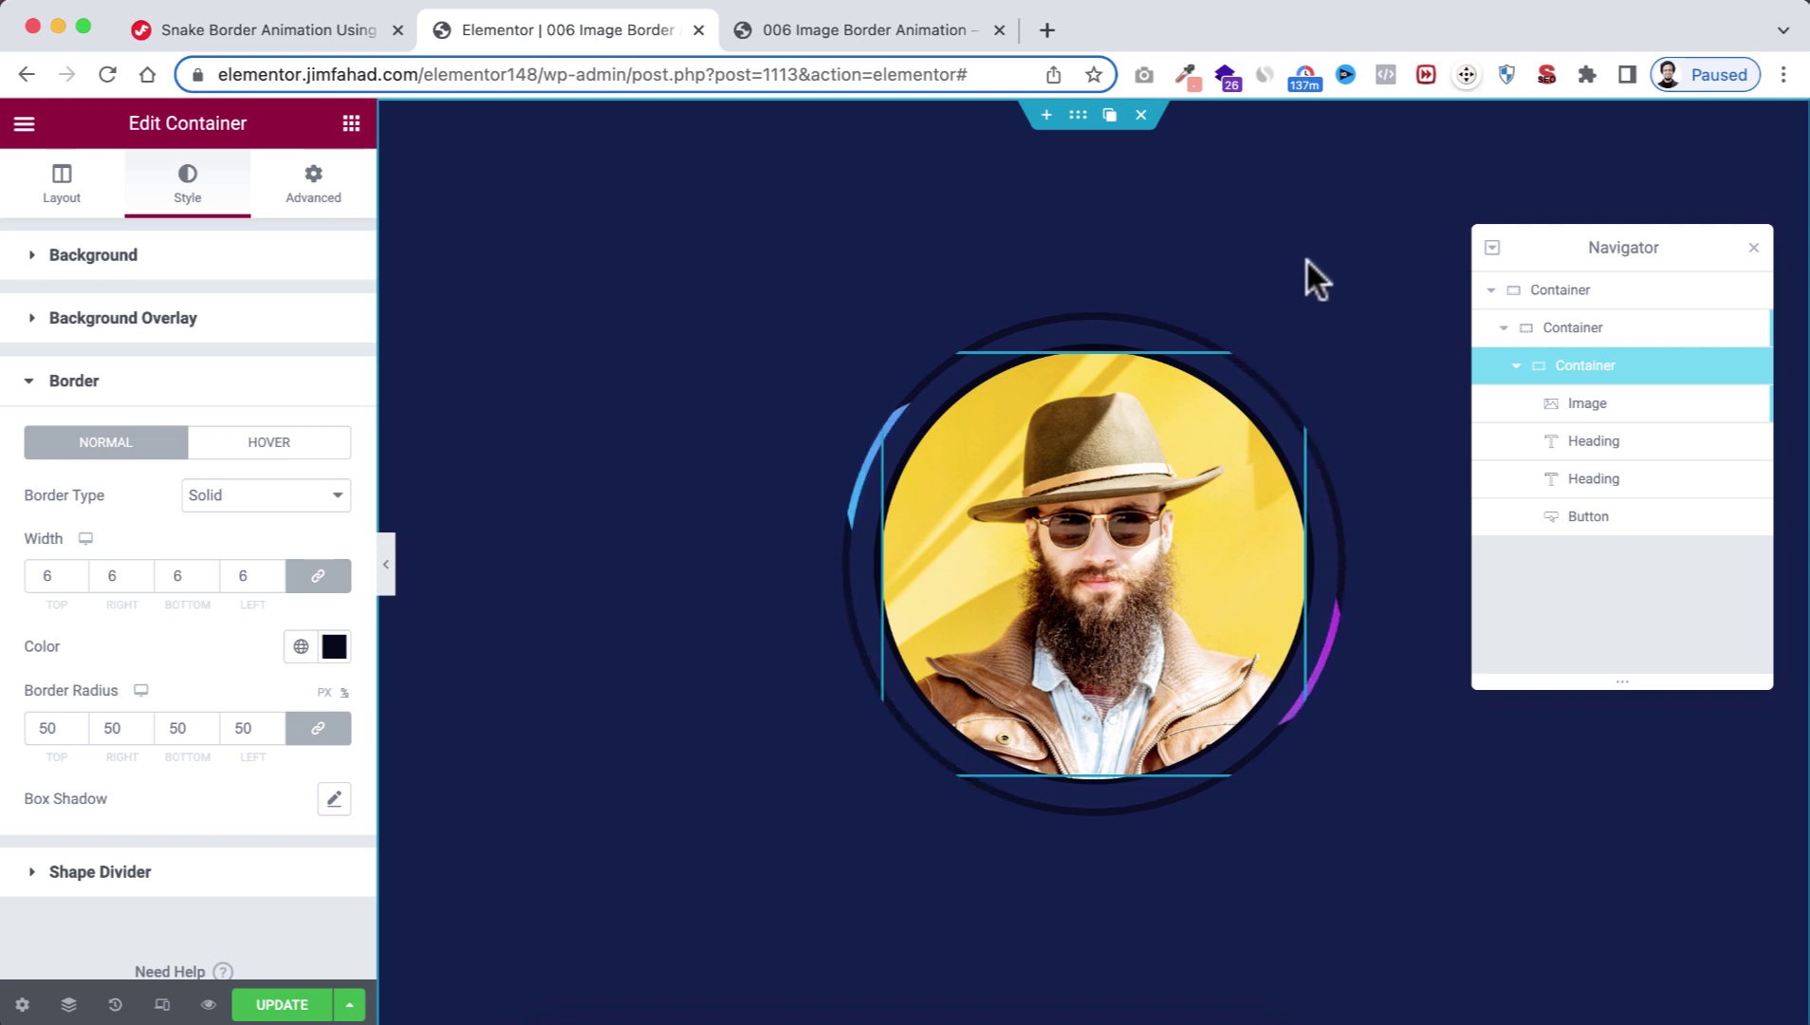
left_click(1595, 283)
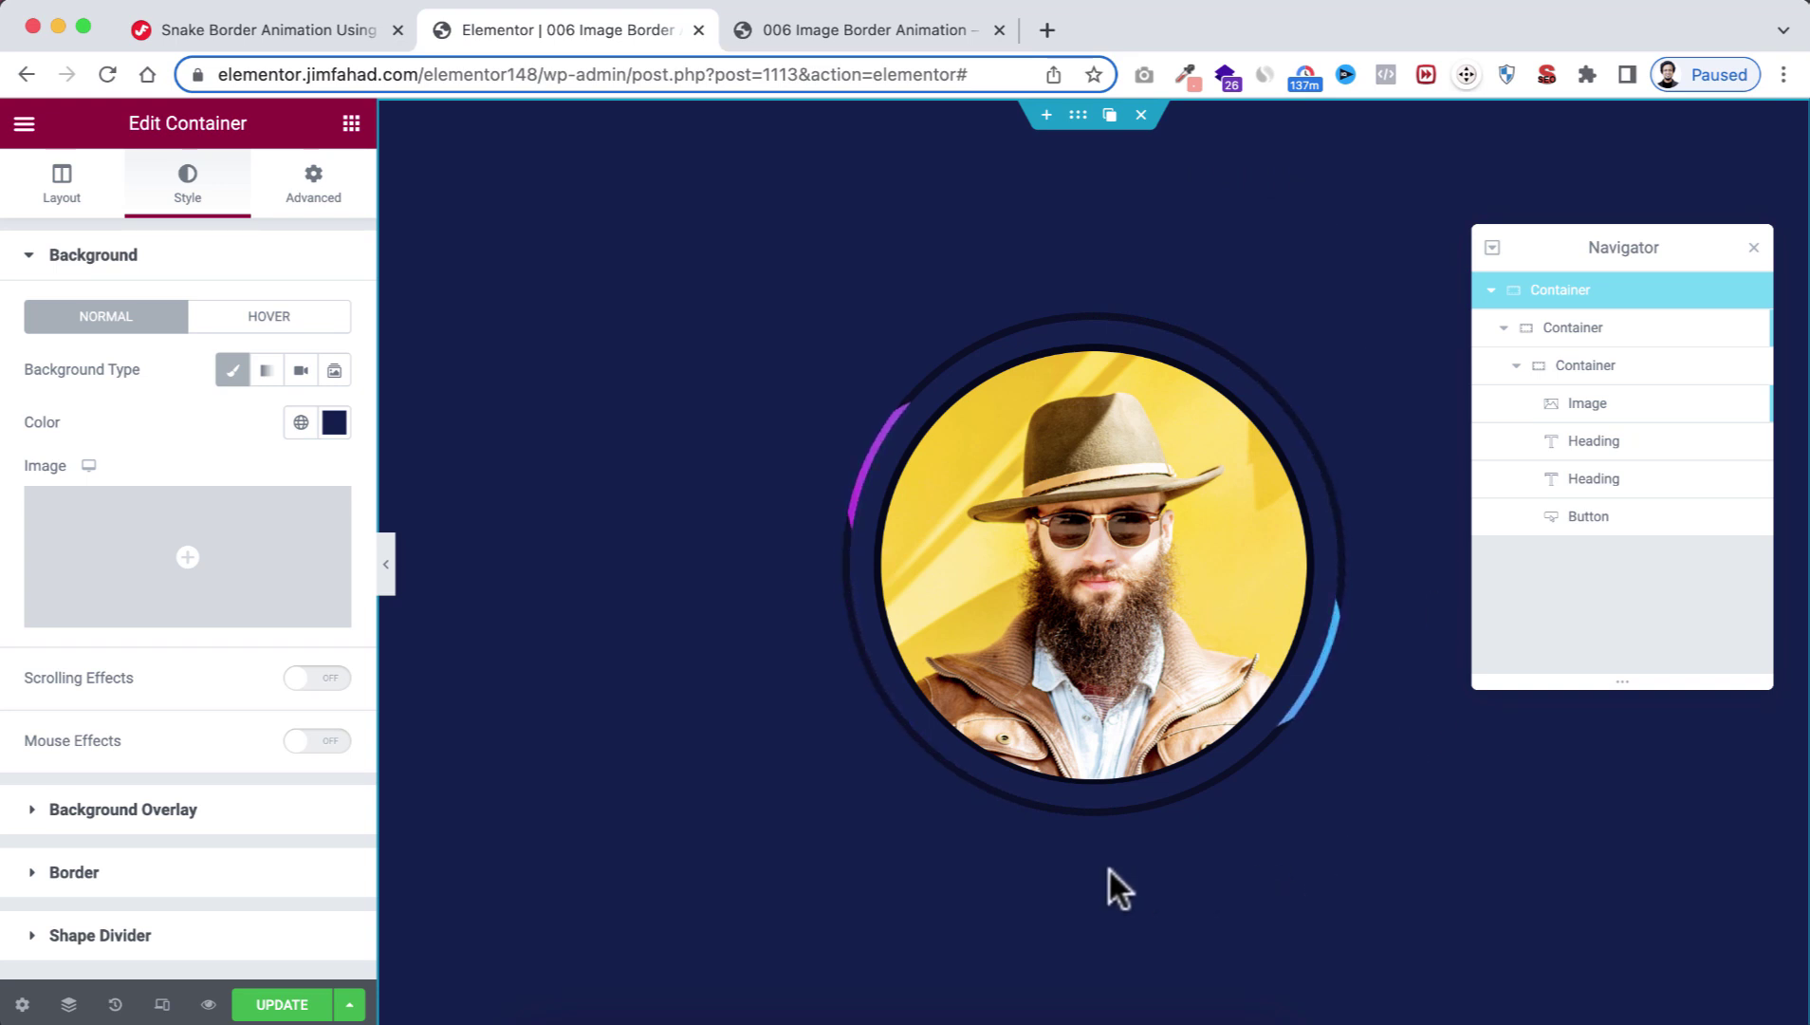
left_click(1565, 328)
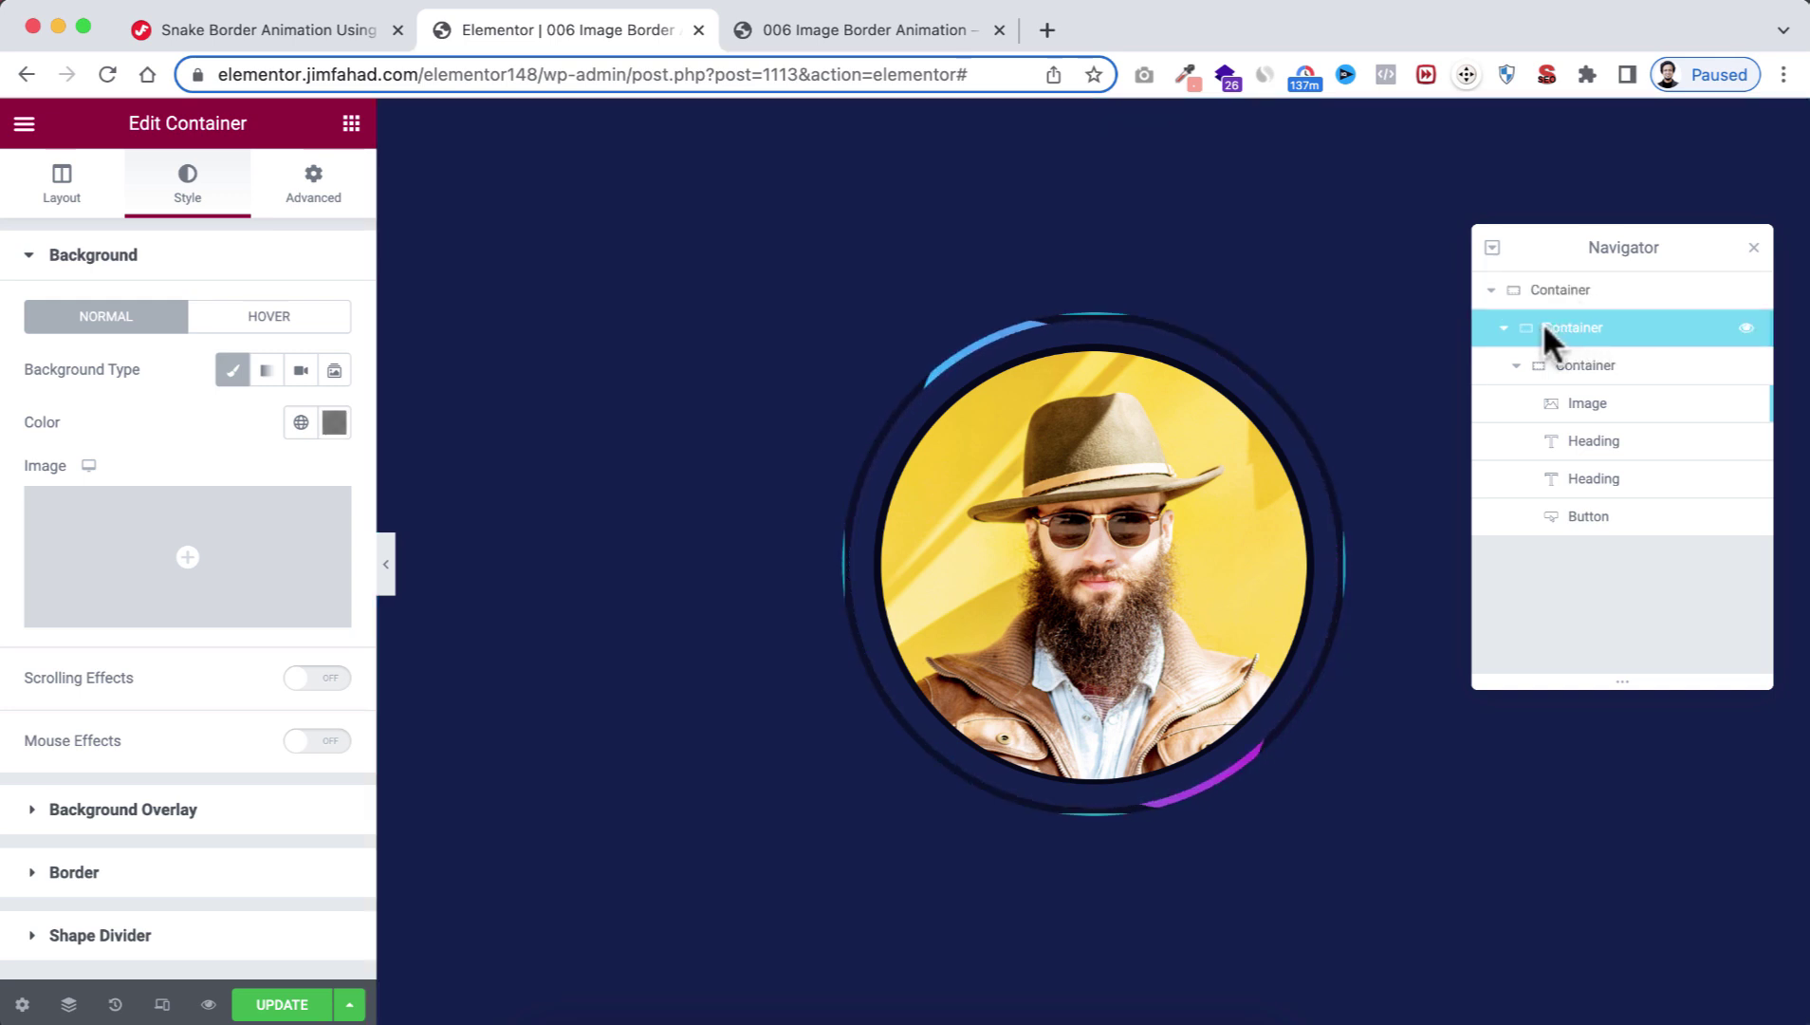
right_click(1544, 325)
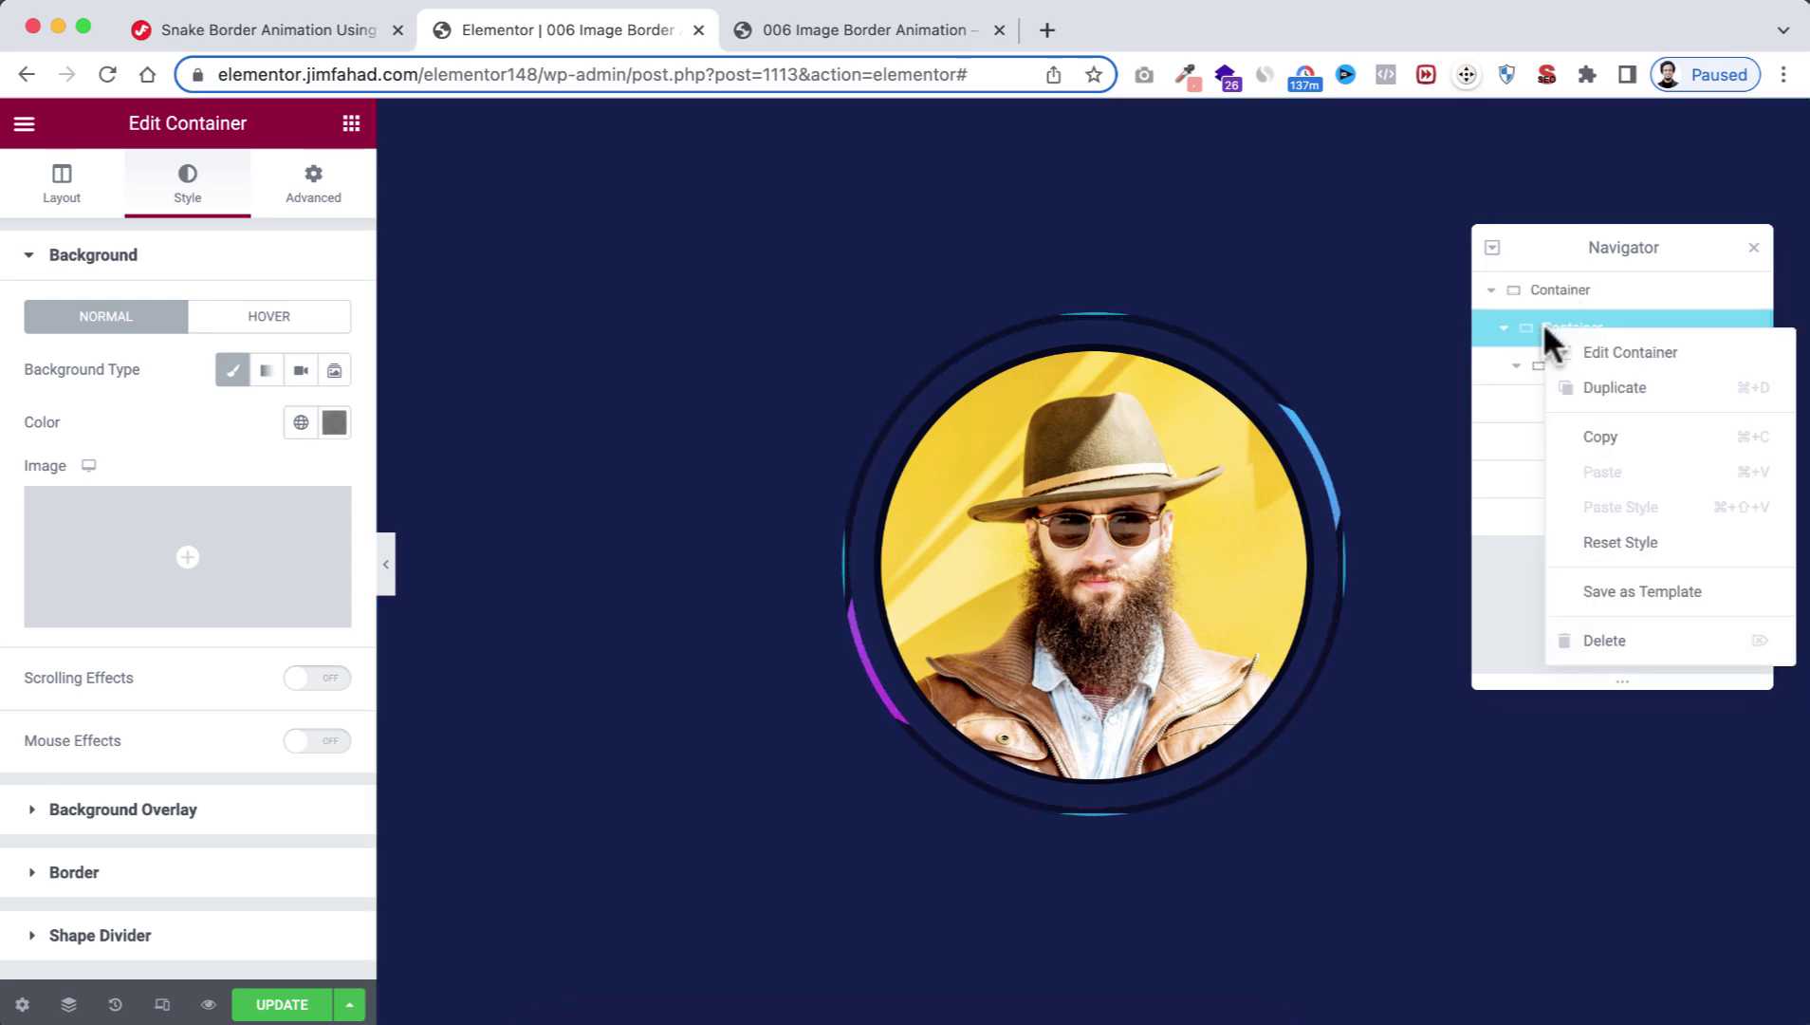
left_click(1617, 389)
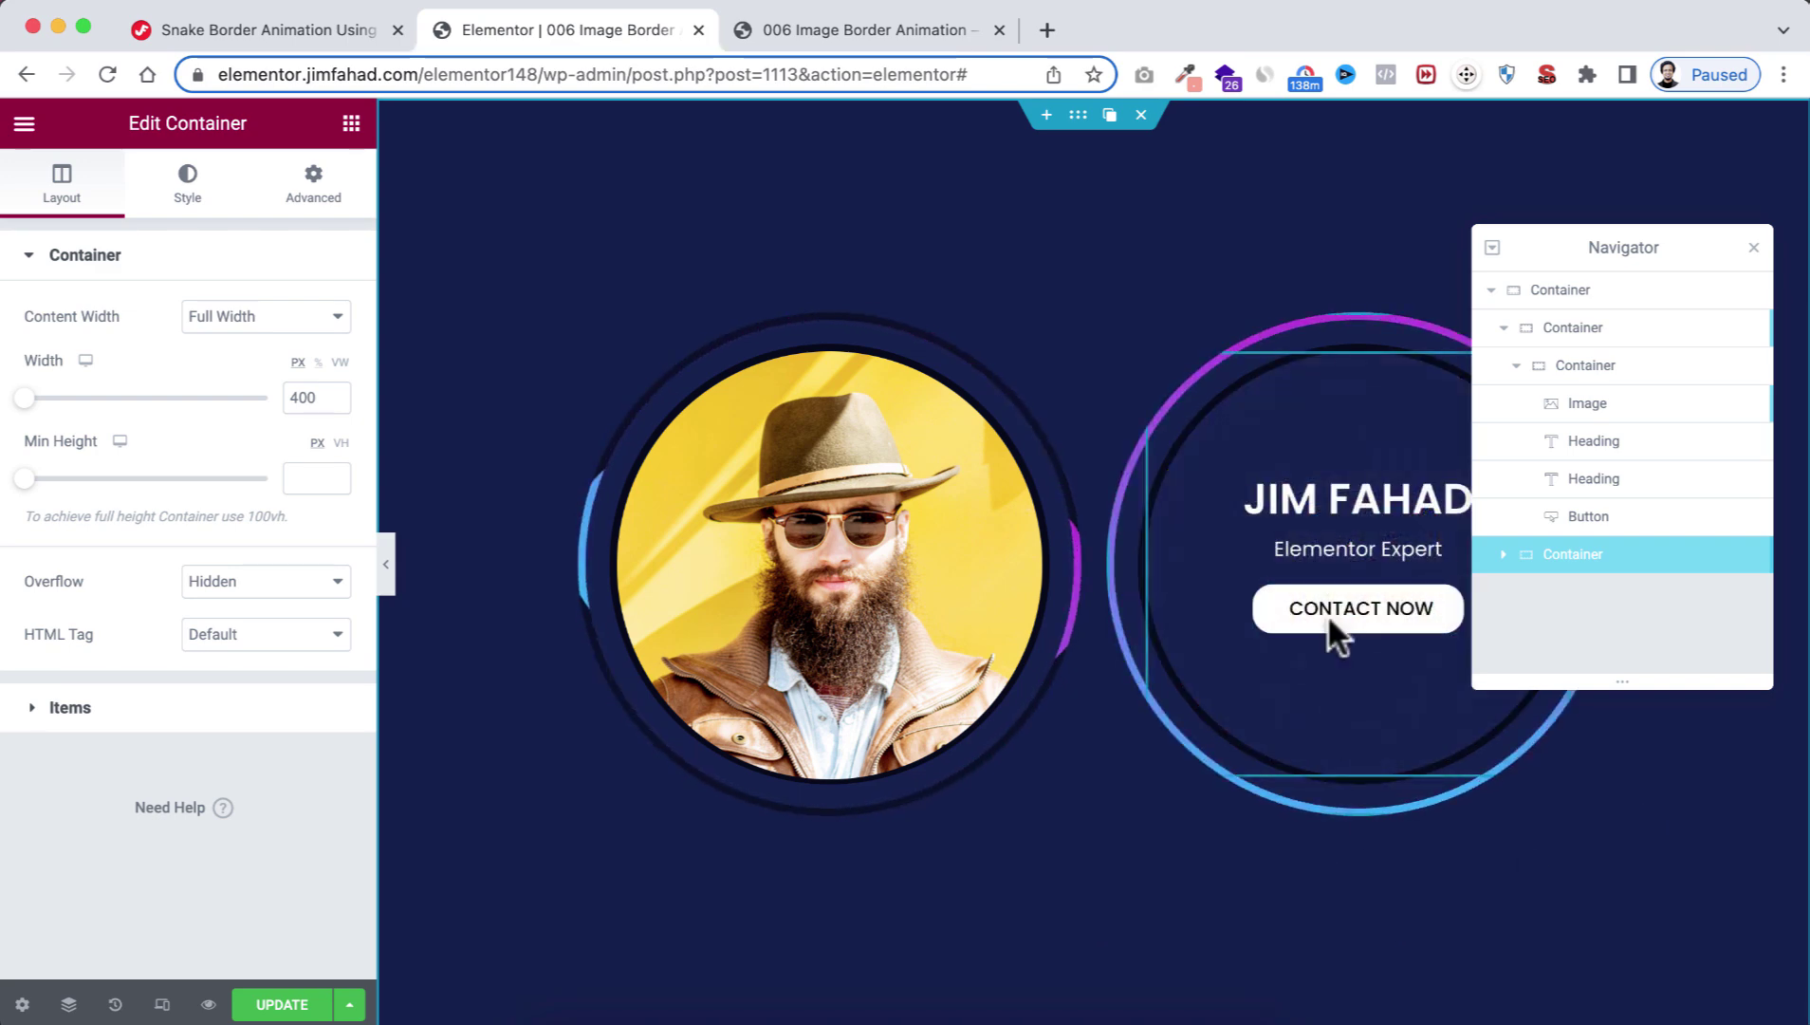
right_click(1573, 558)
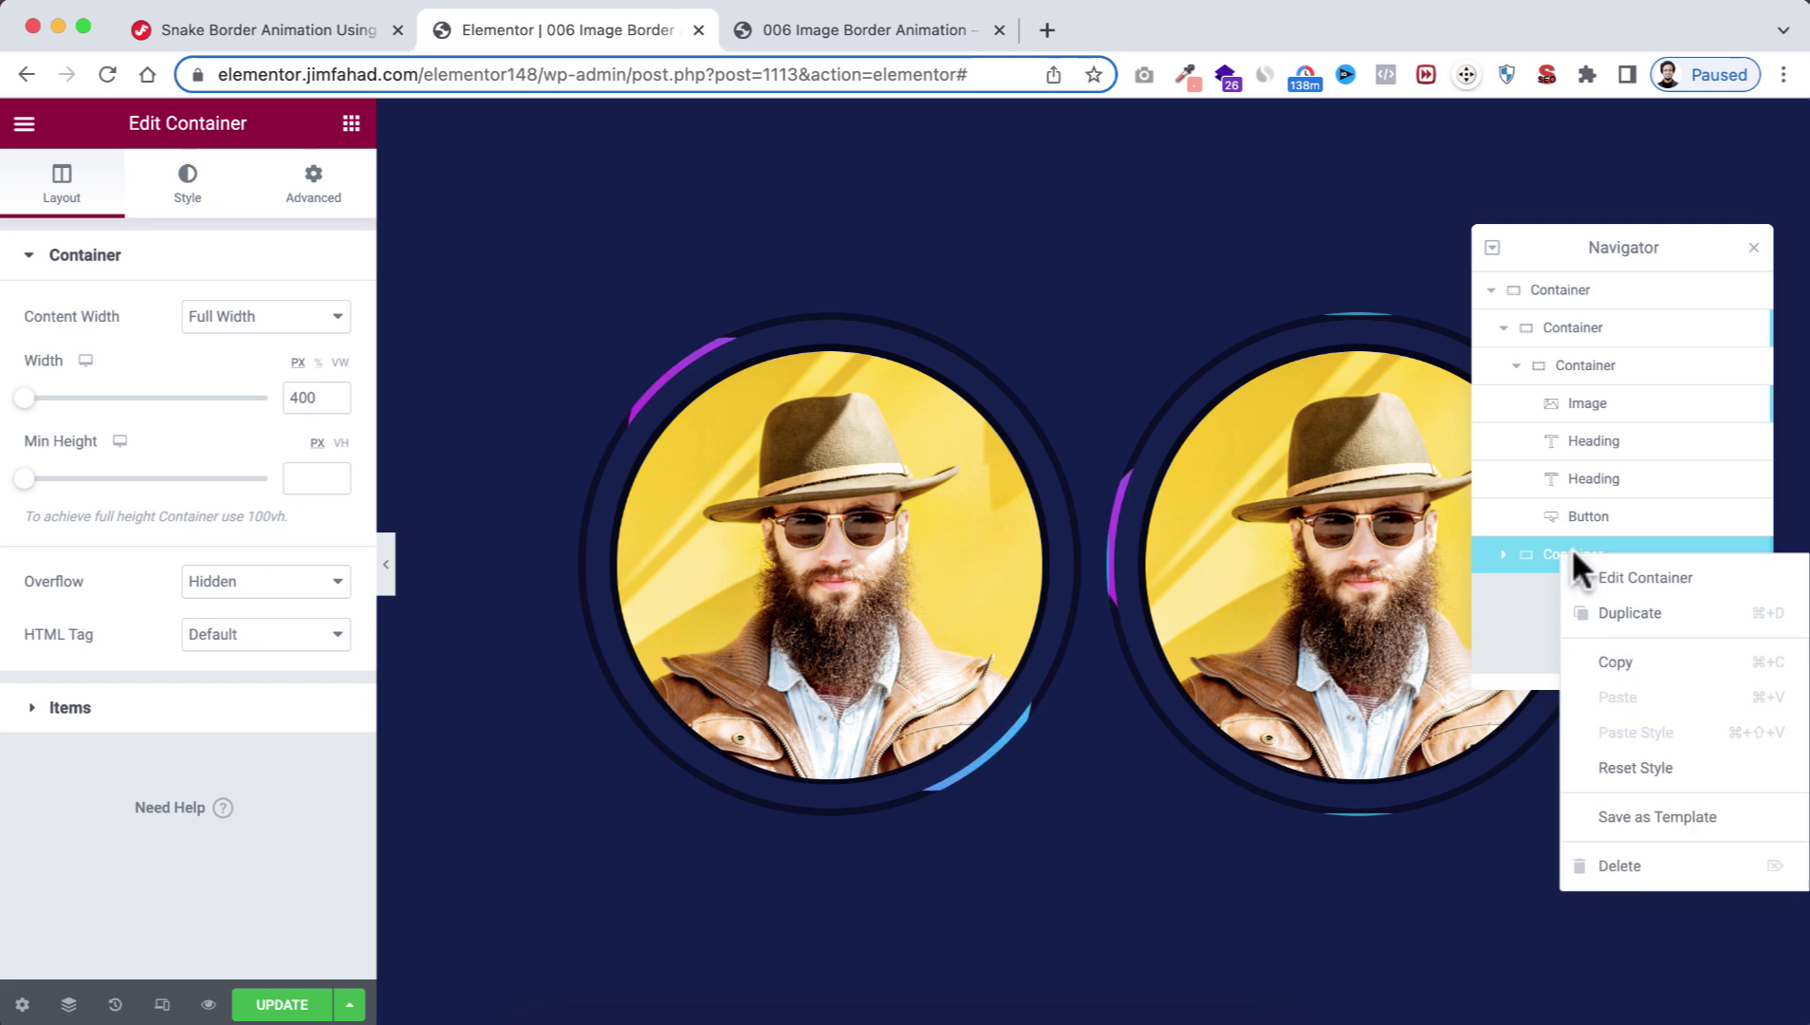
left_click(1640, 863)
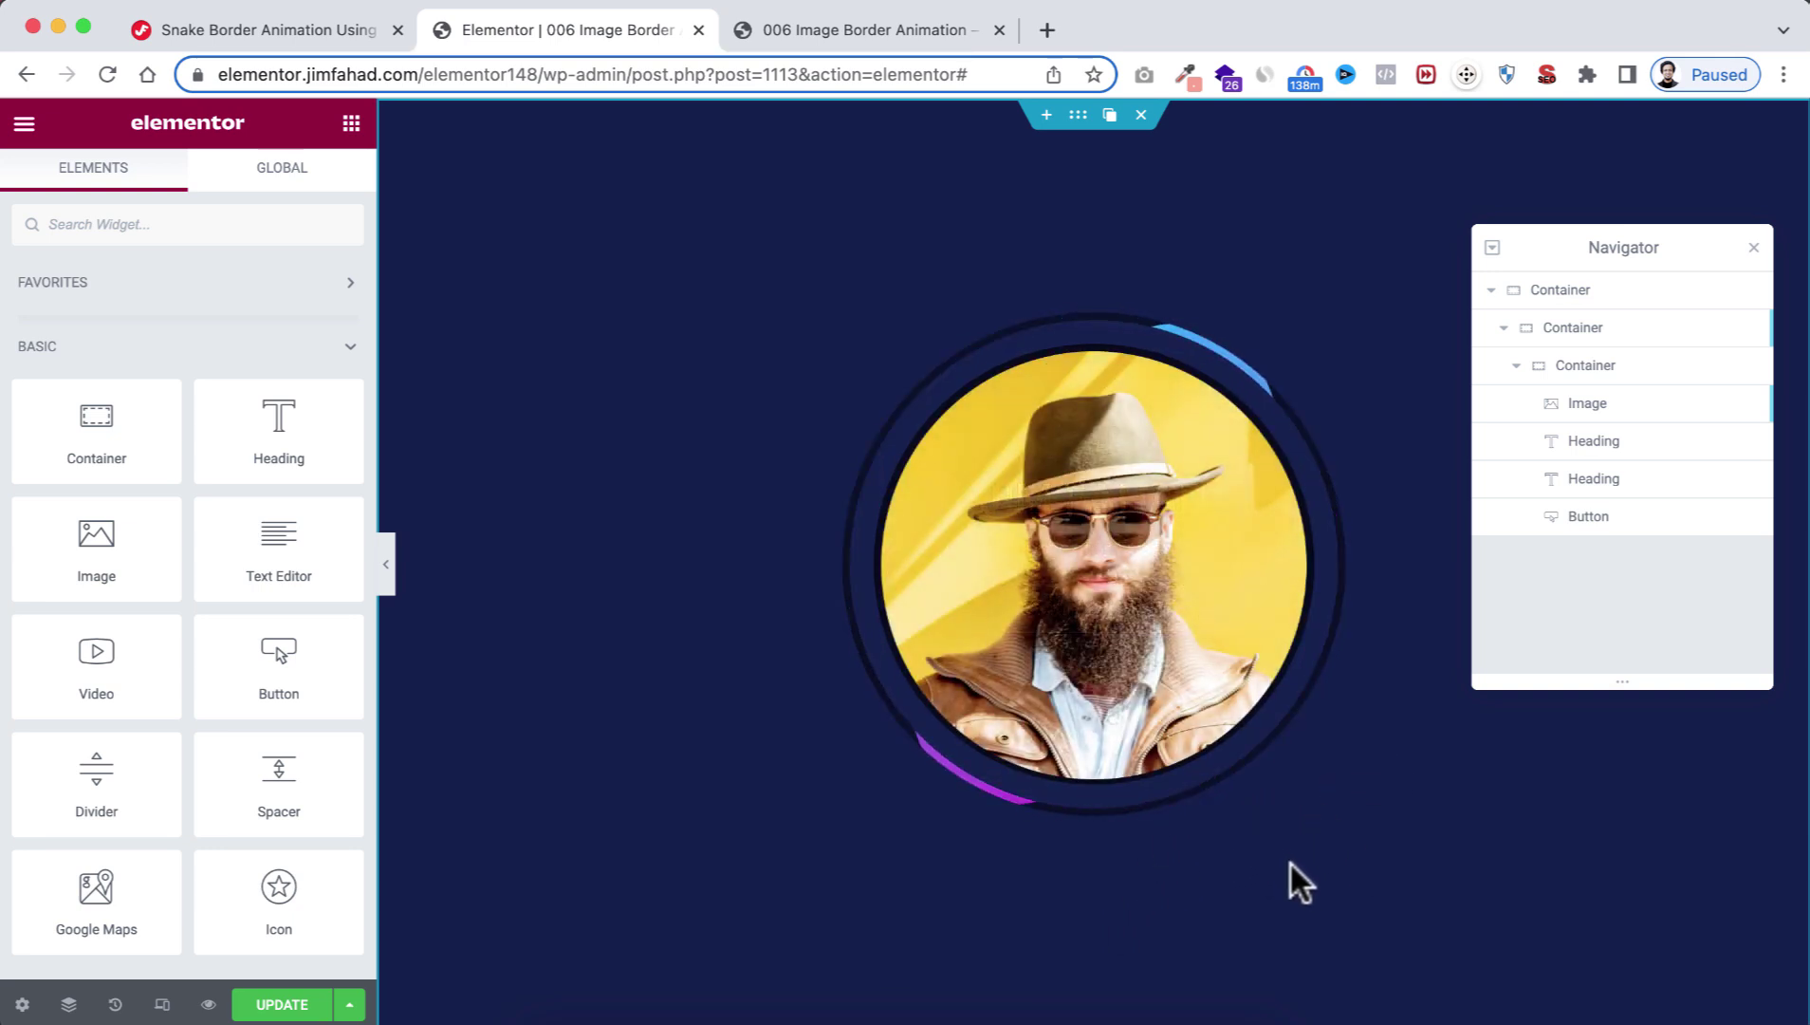
Step: Turn on responsive mode and preview the page at tablet, then 360px mobile width
mouse_move(1195, 706)
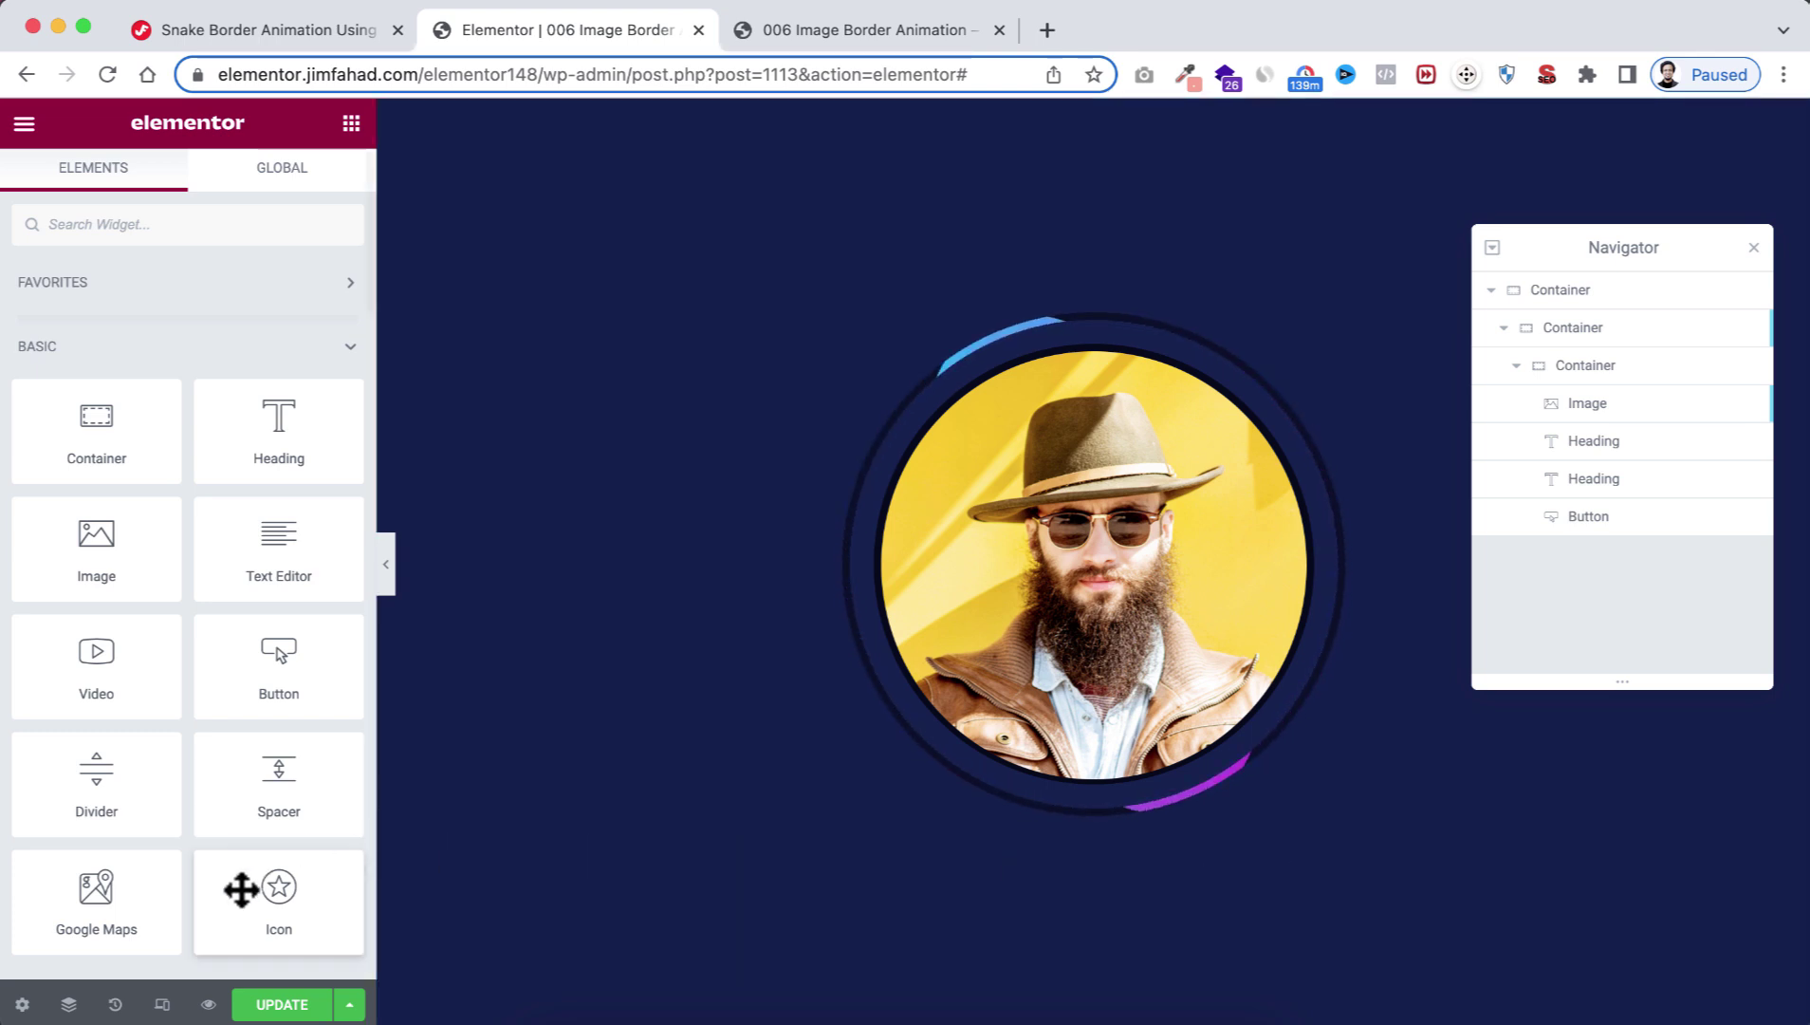
left_click(164, 1004)
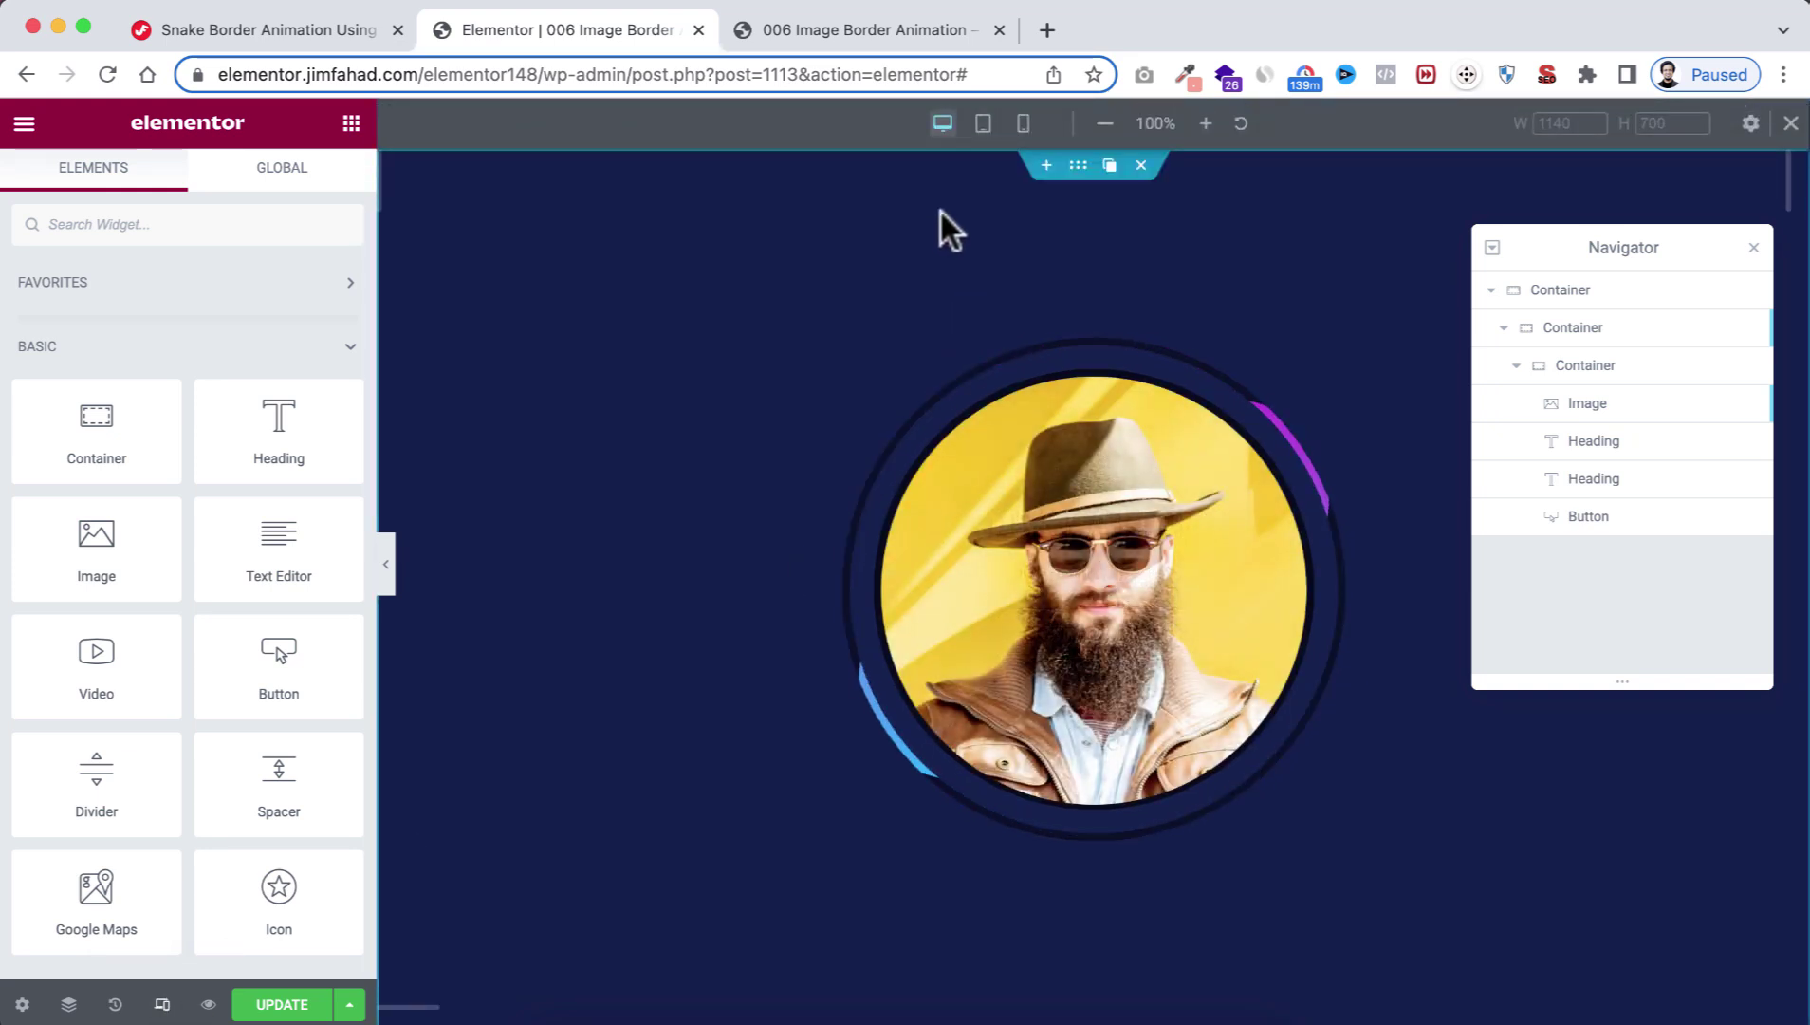
left_click(985, 125)
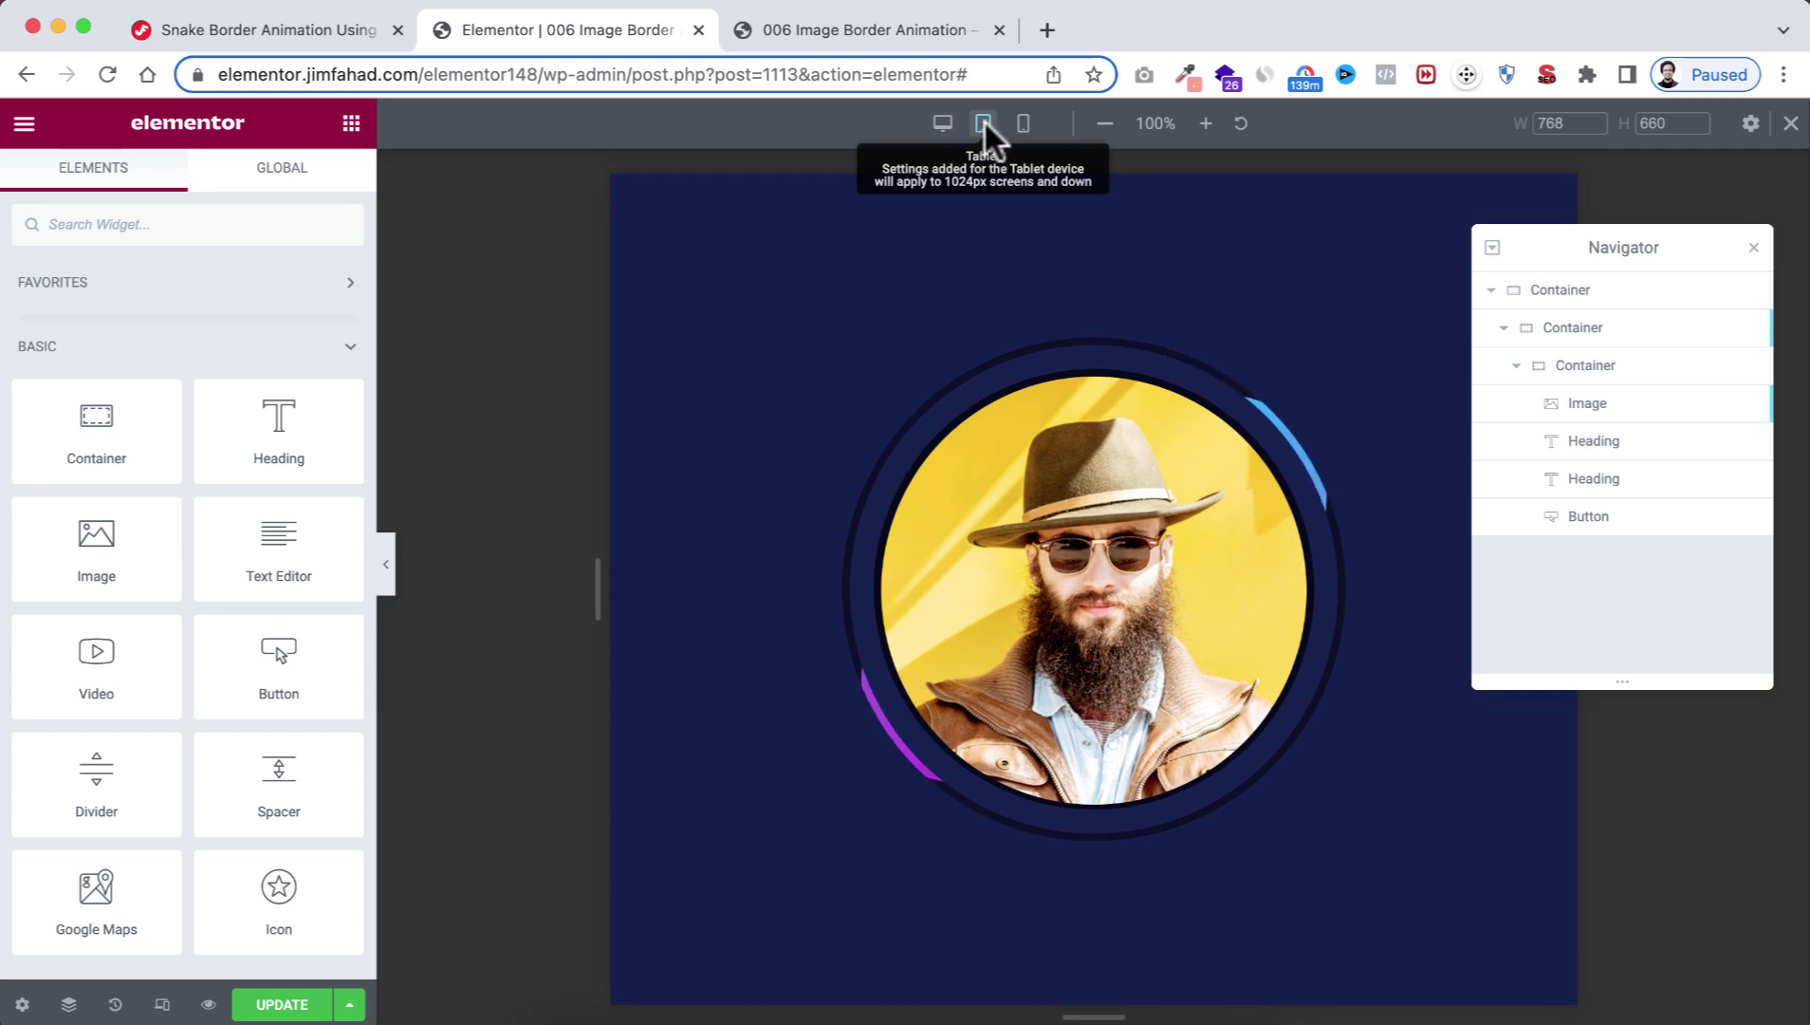
mouse_move(1145, 536)
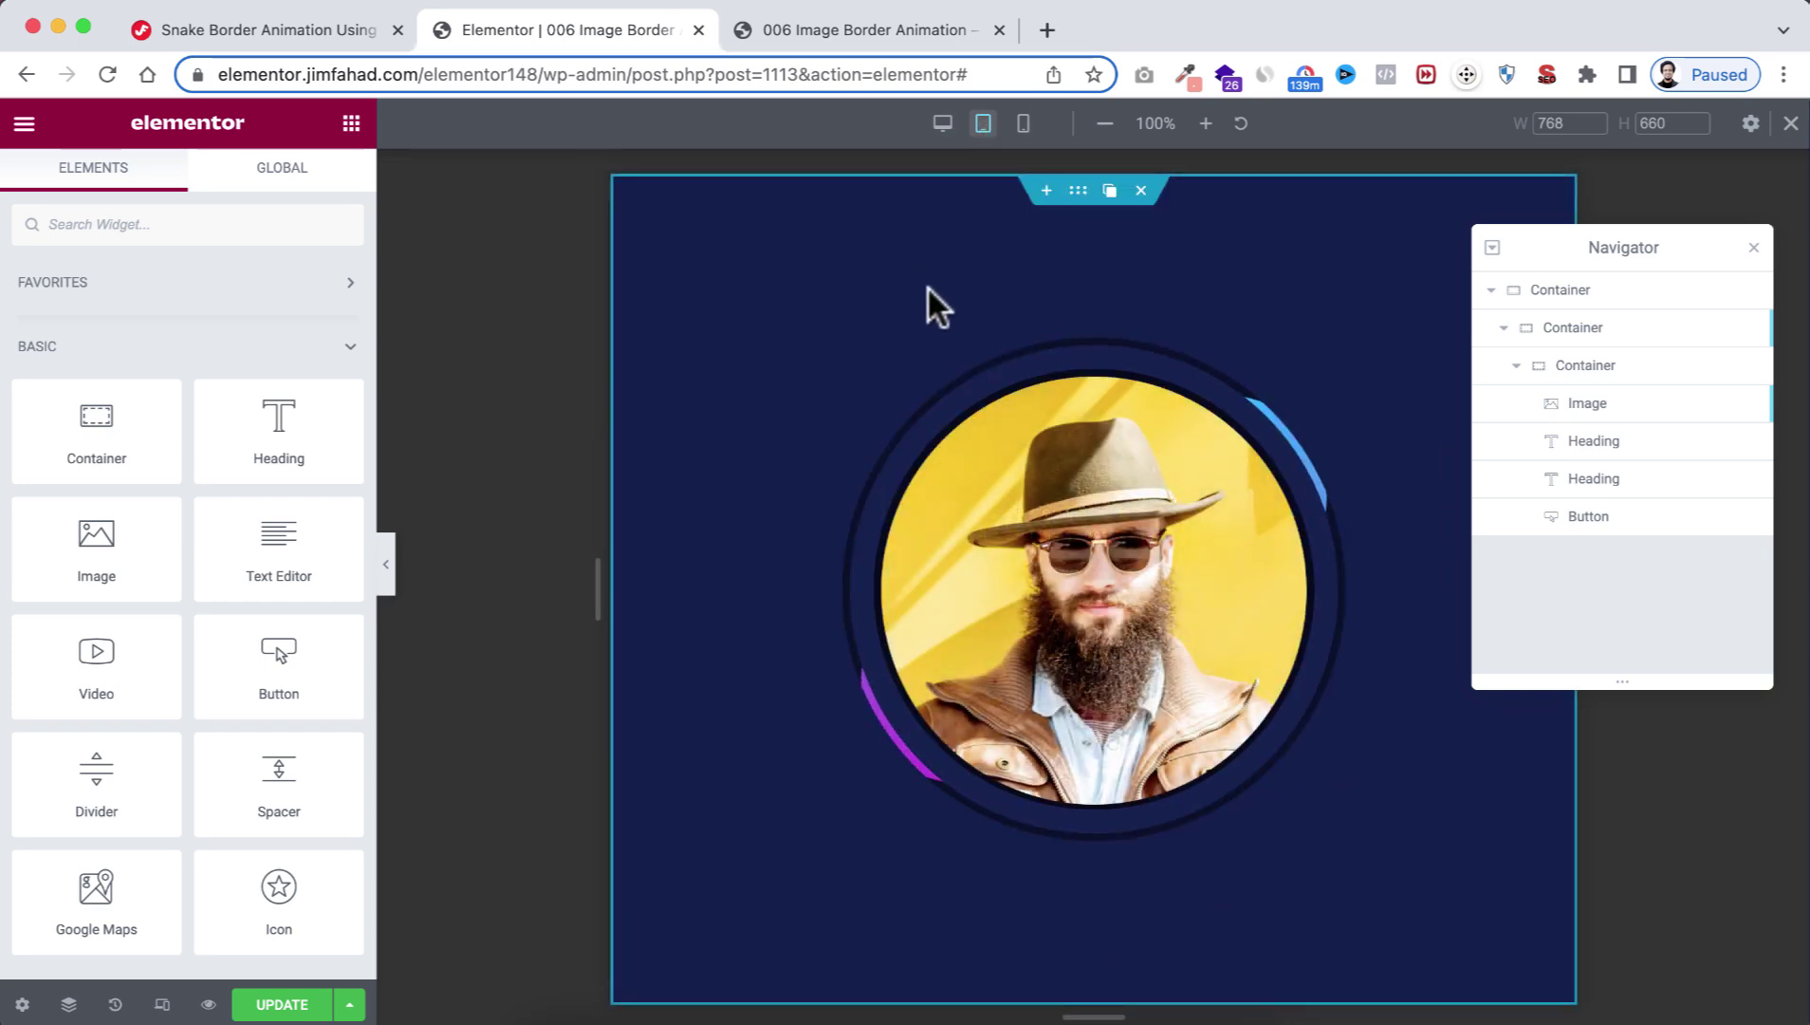
left_click(1023, 124)
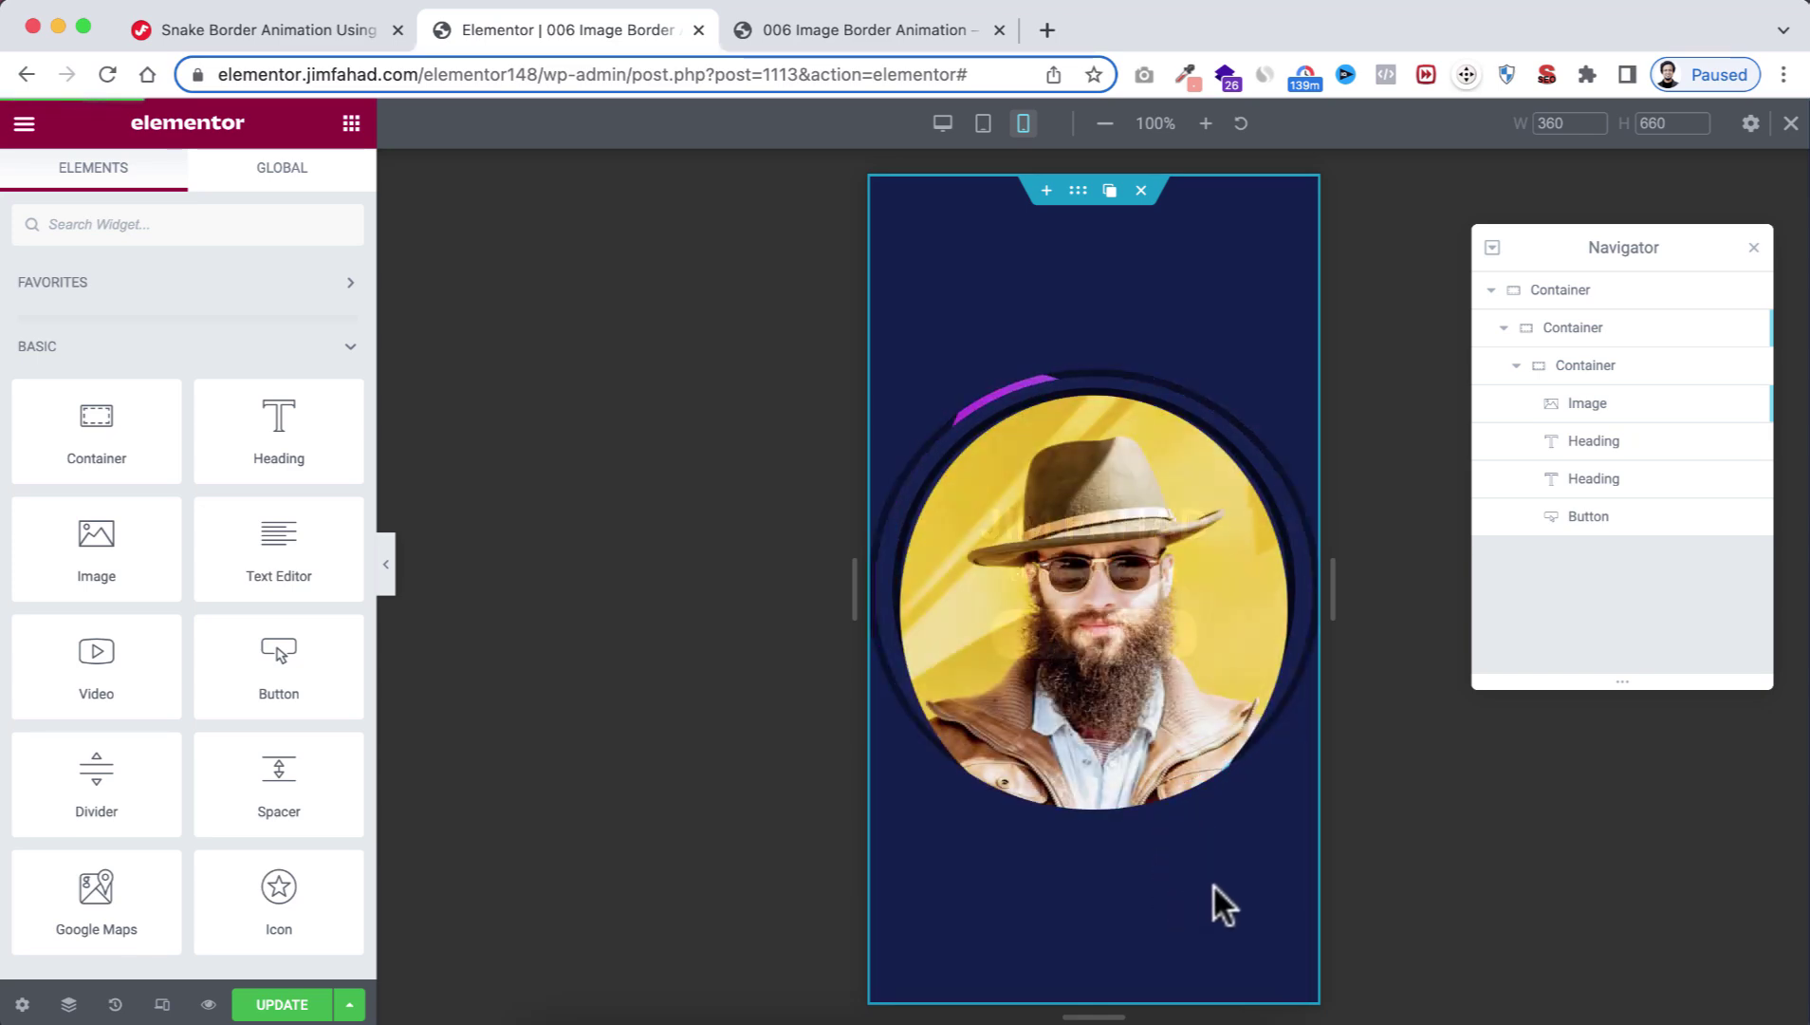
Step: Set the portrait image's mobile width and height to 310px each
left_click(1598, 406)
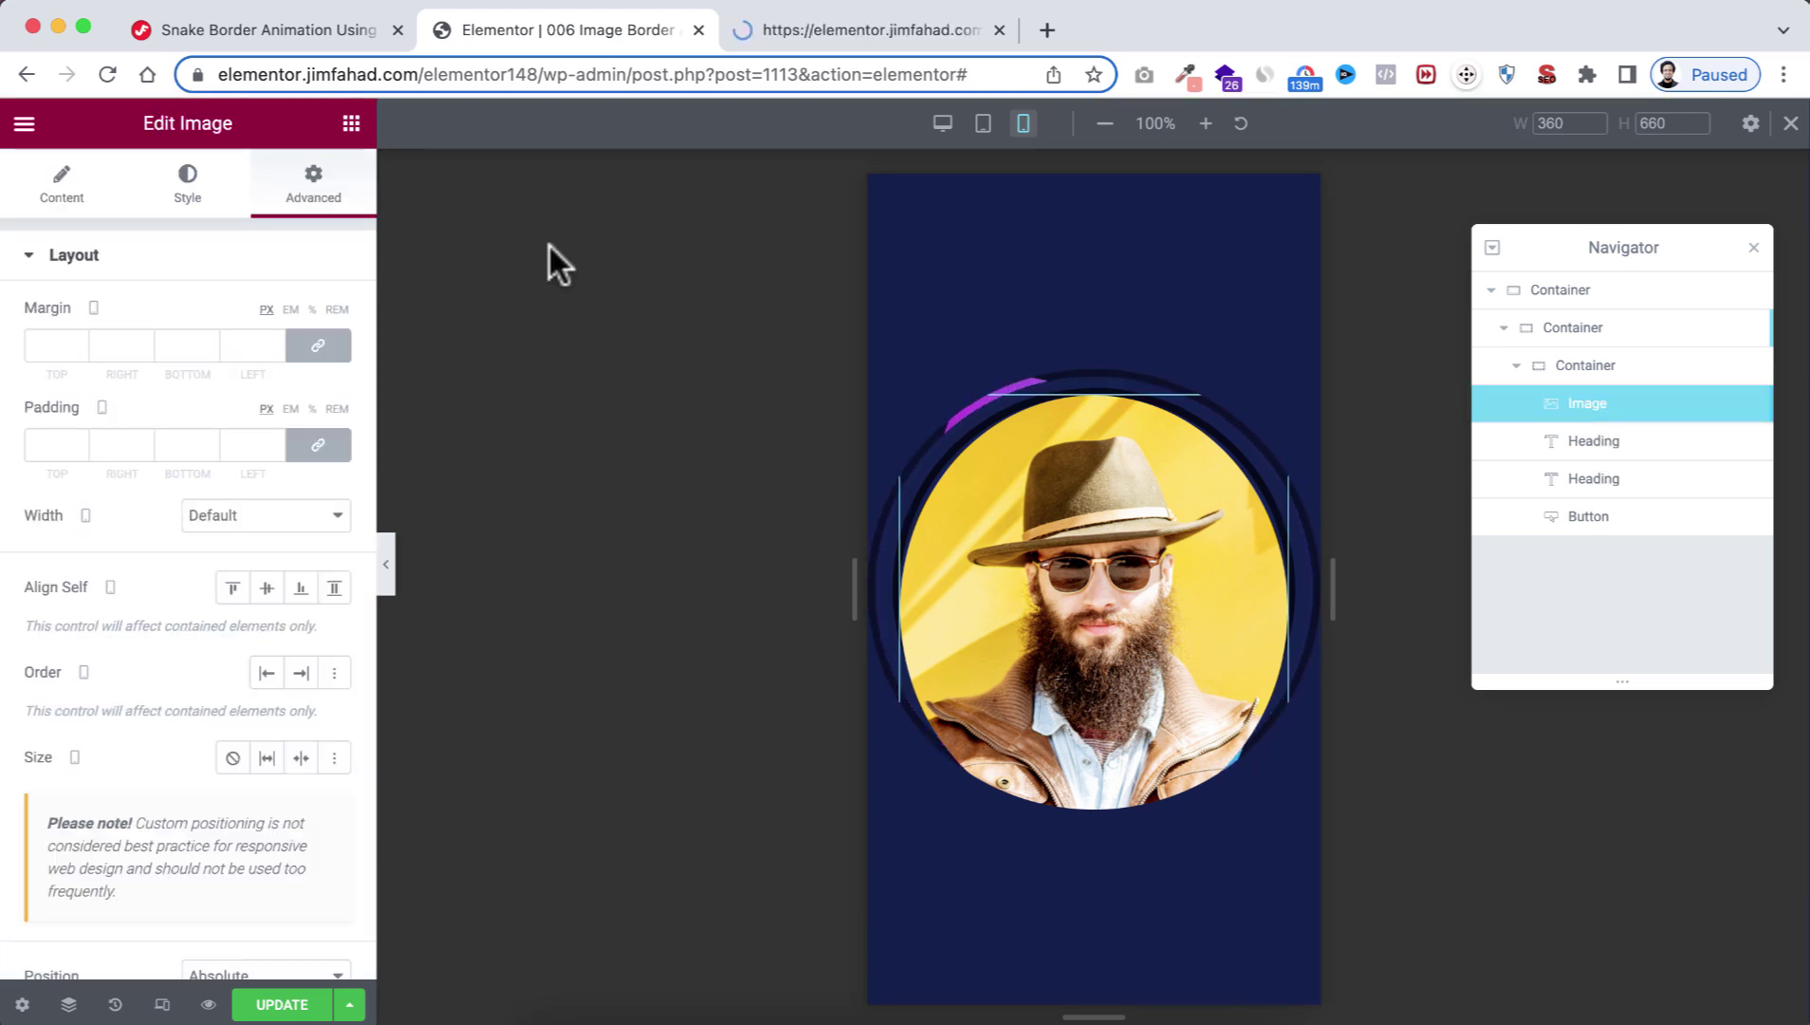
left_click(189, 182)
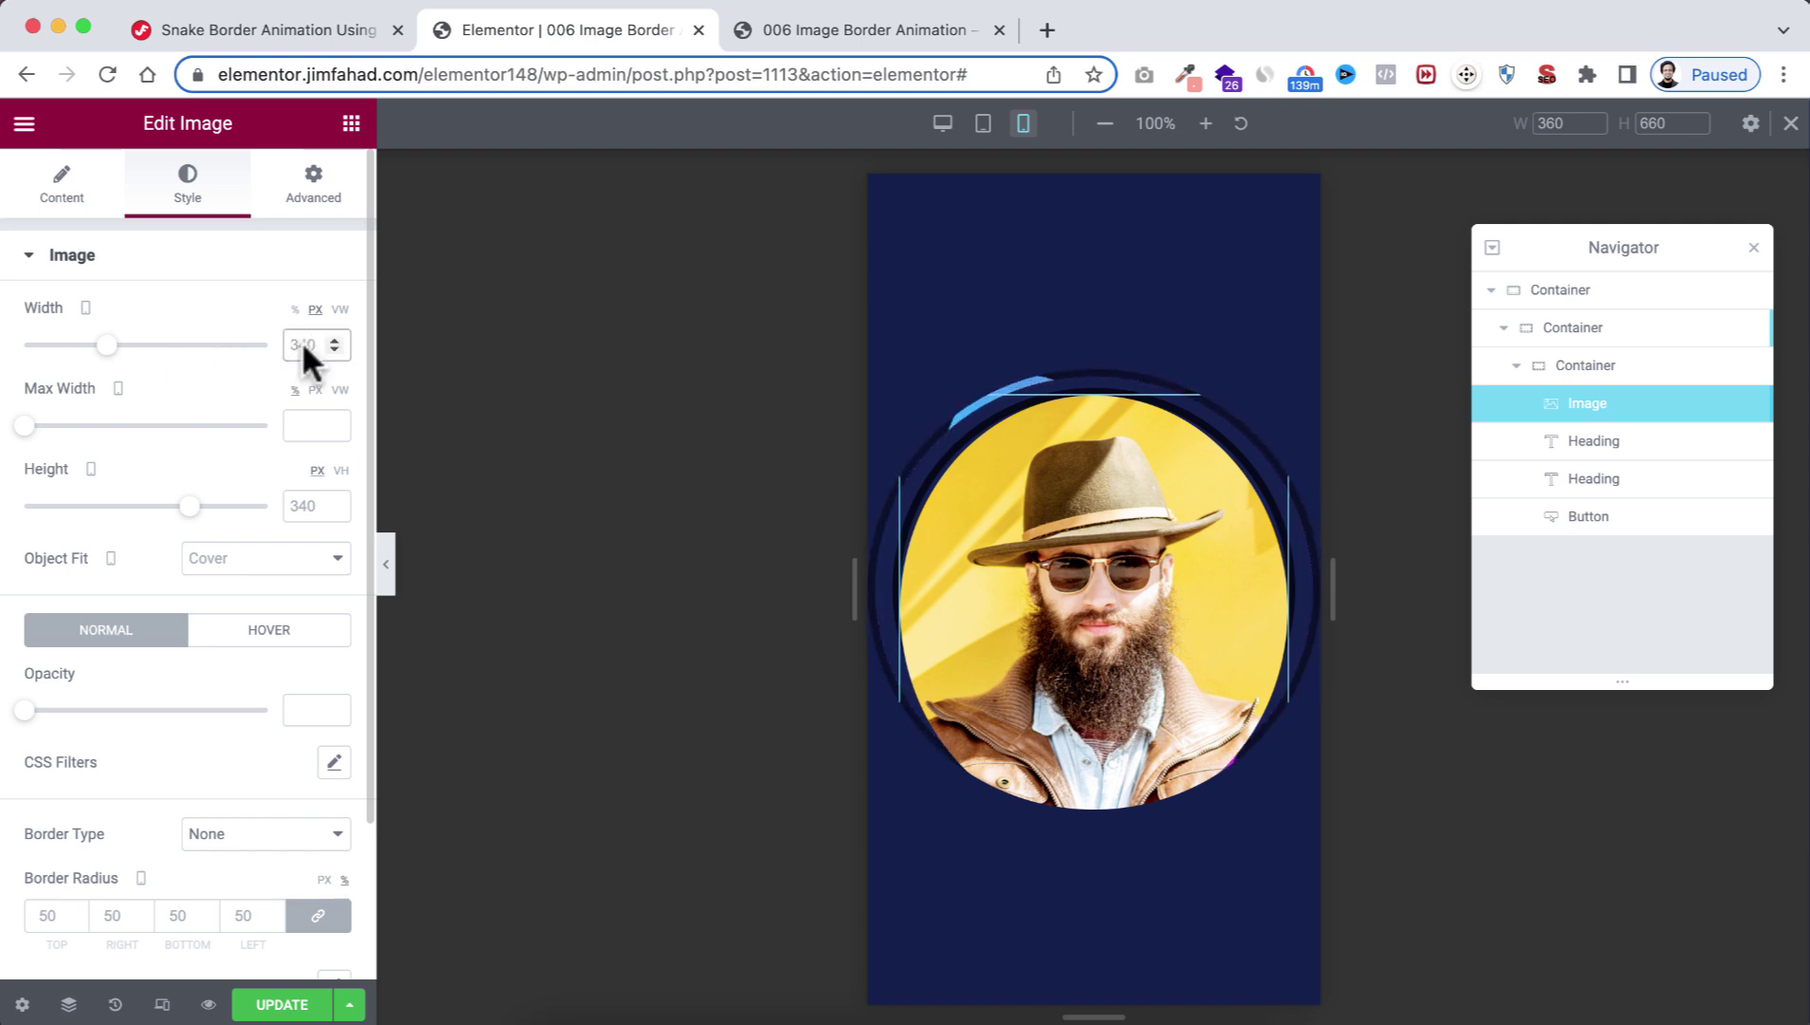
type("310")
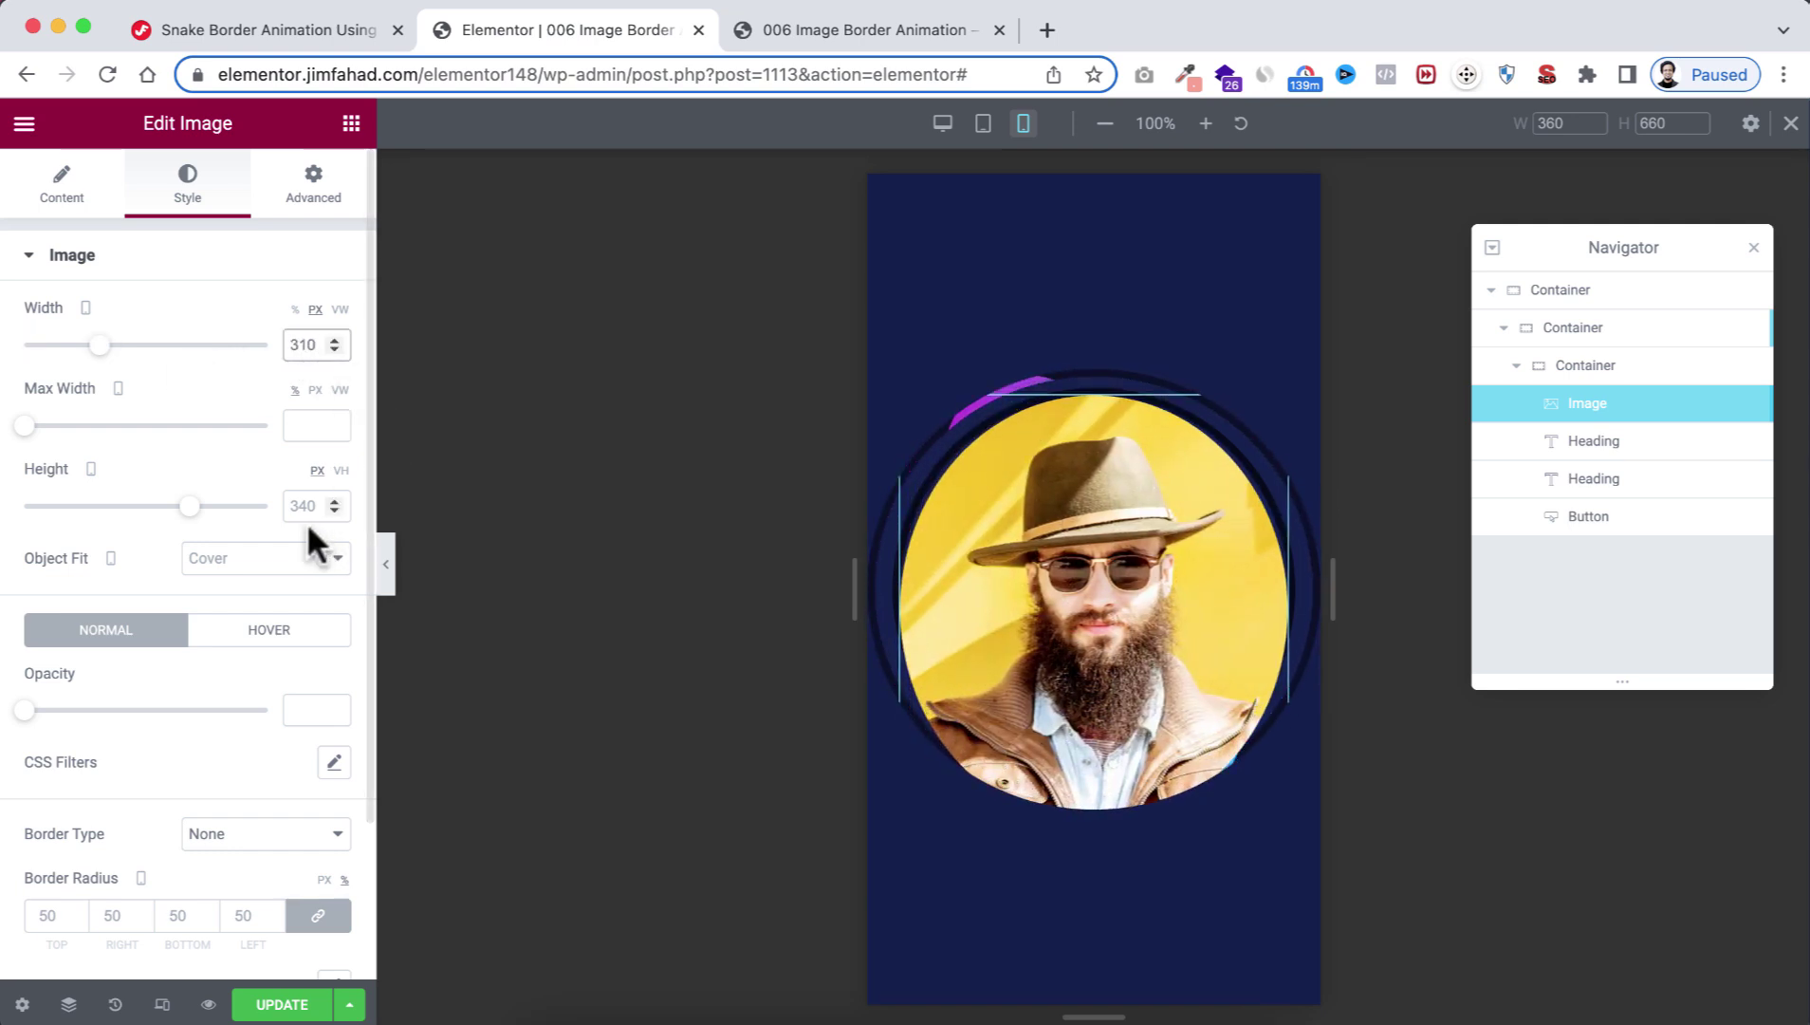
type("310")
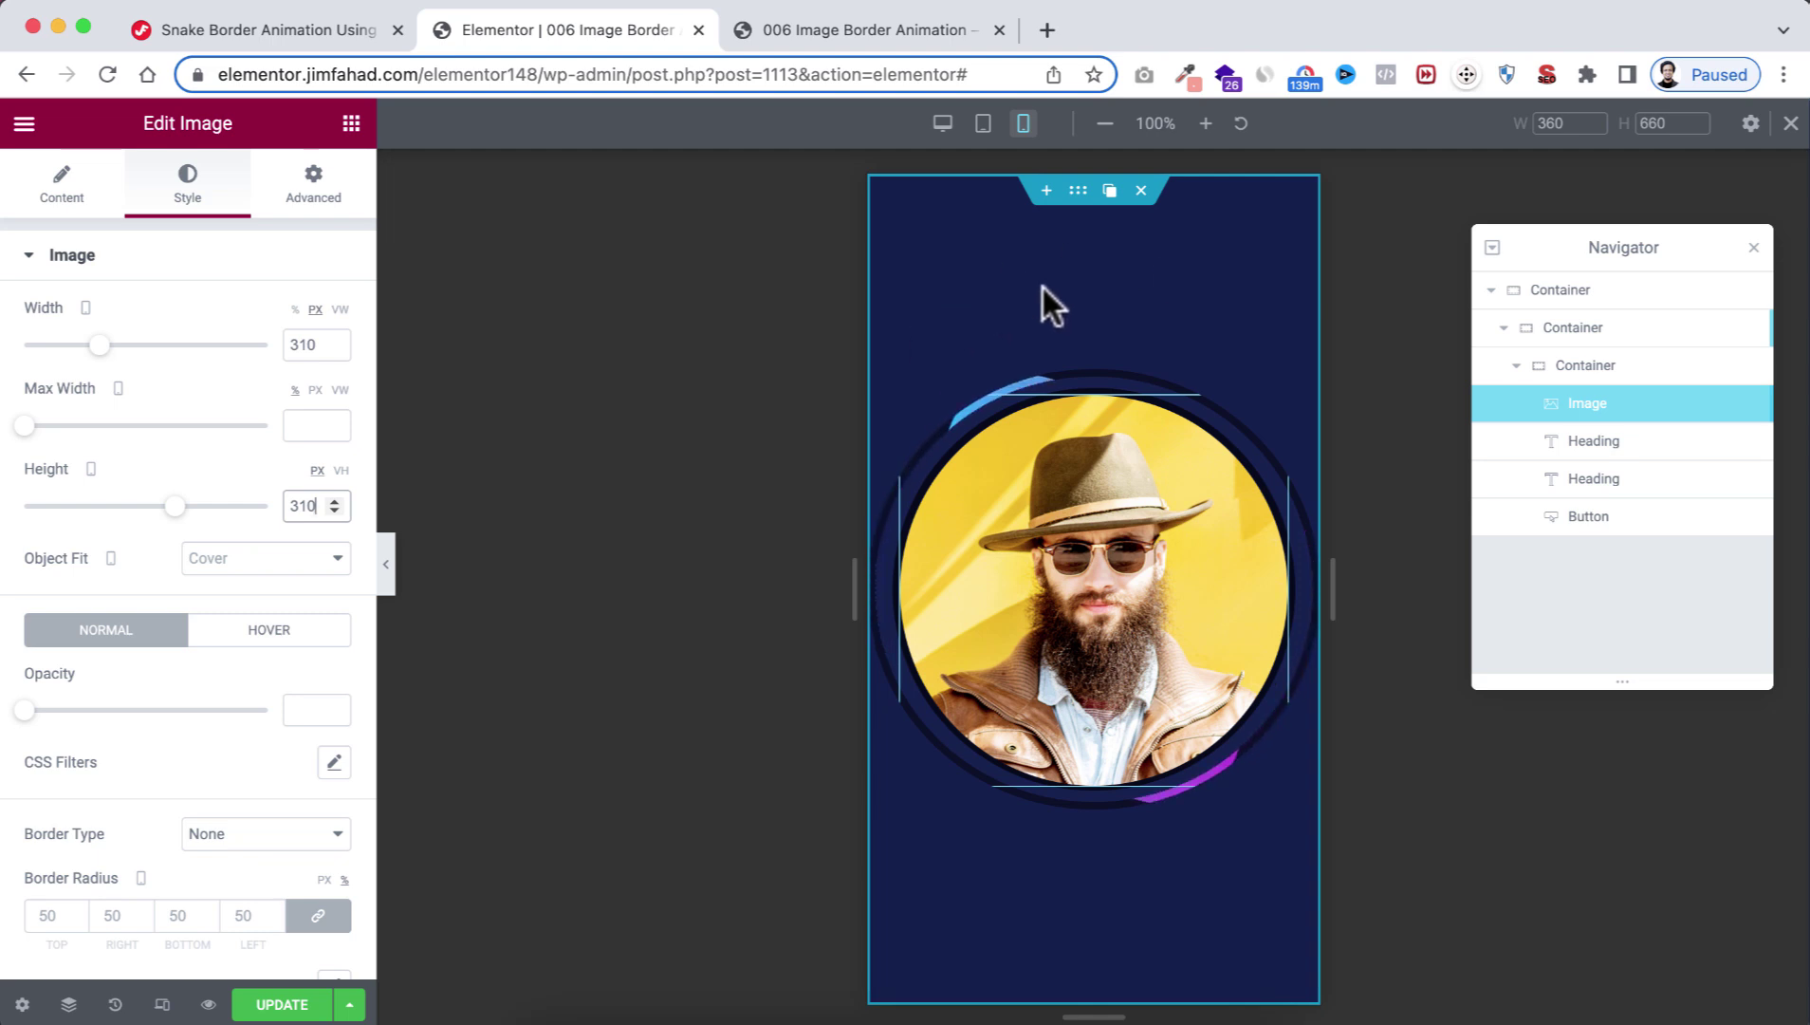
left_click(385, 564)
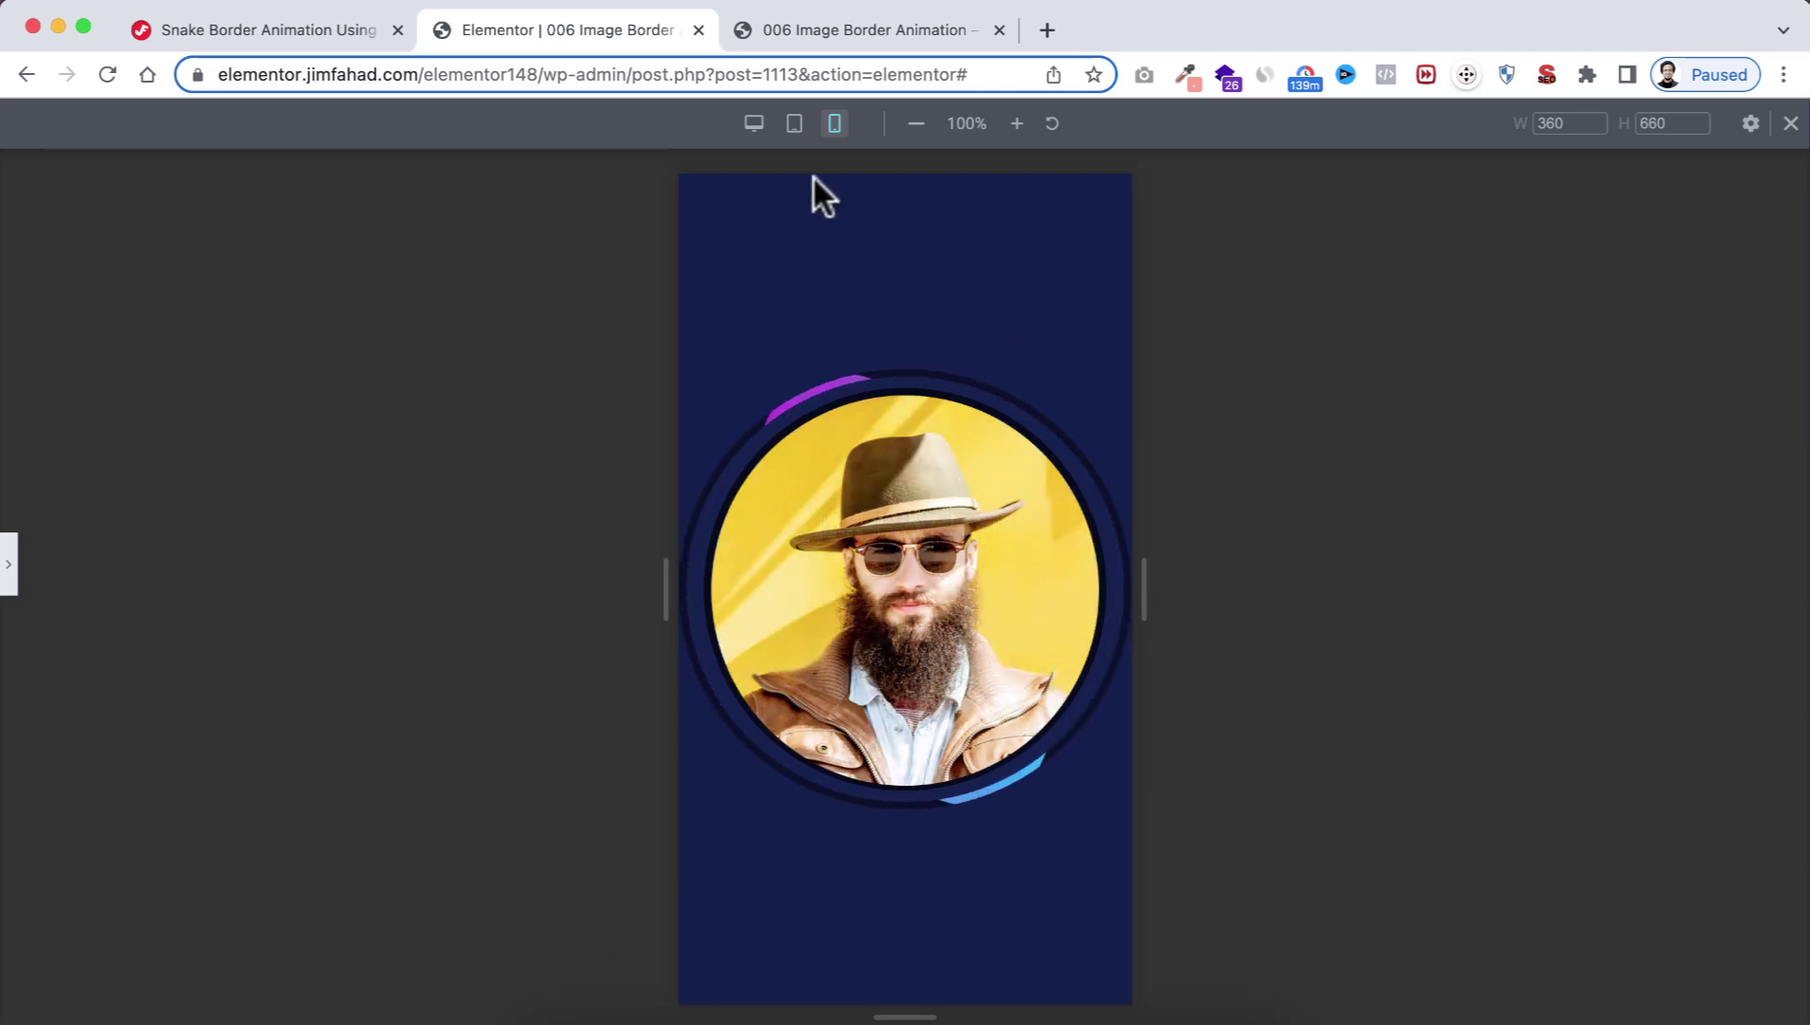
Step: Exit responsive mode back to desktop and update the page
left_click(794, 124)
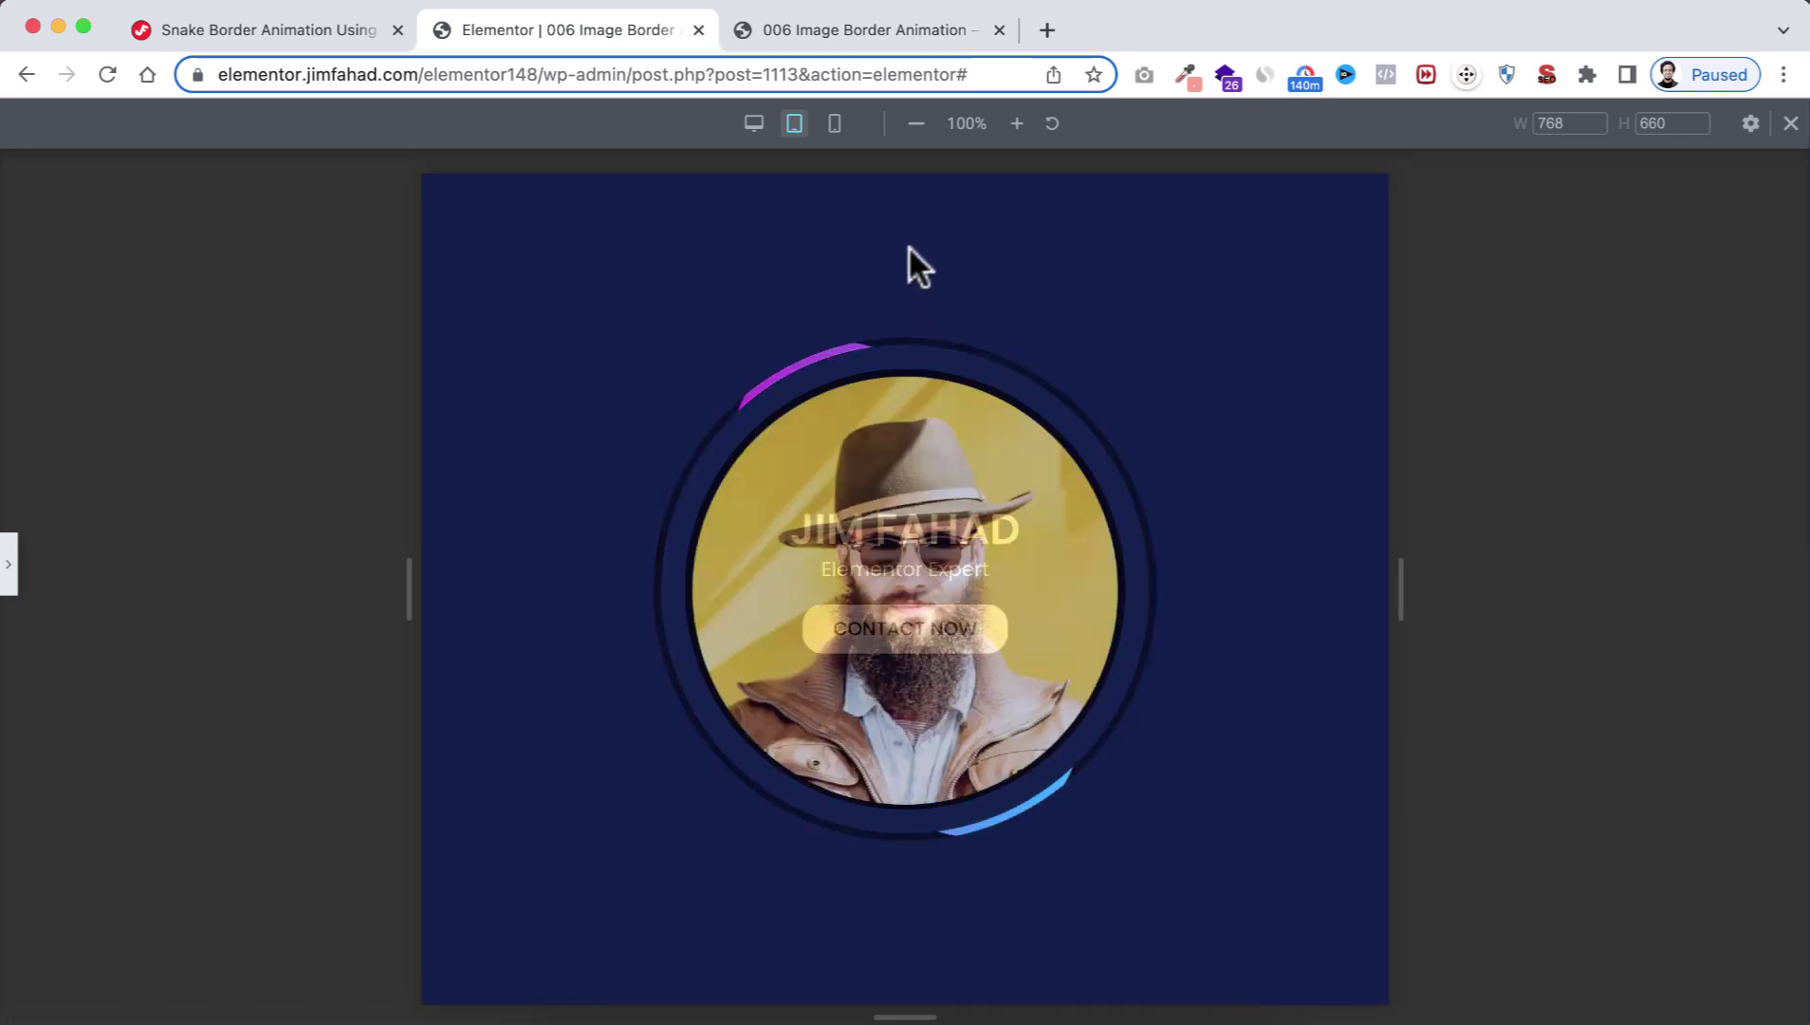
left_click(1791, 124)
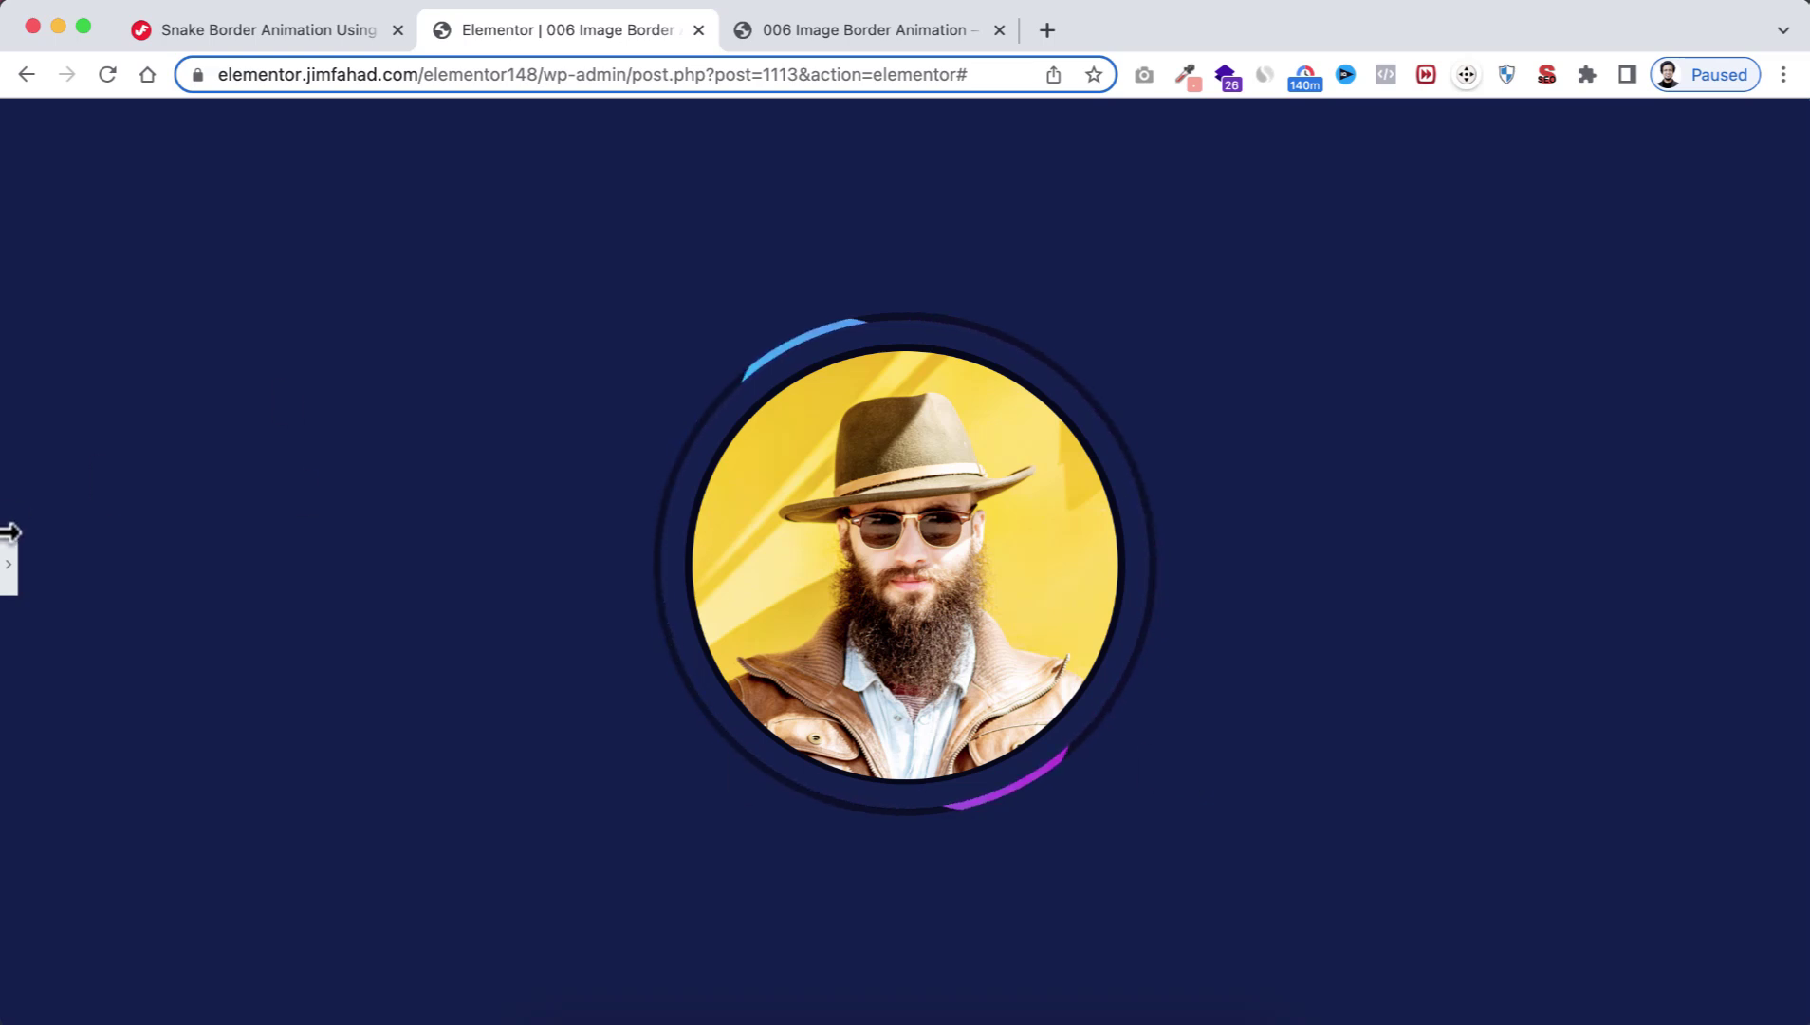
left_click(7, 564)
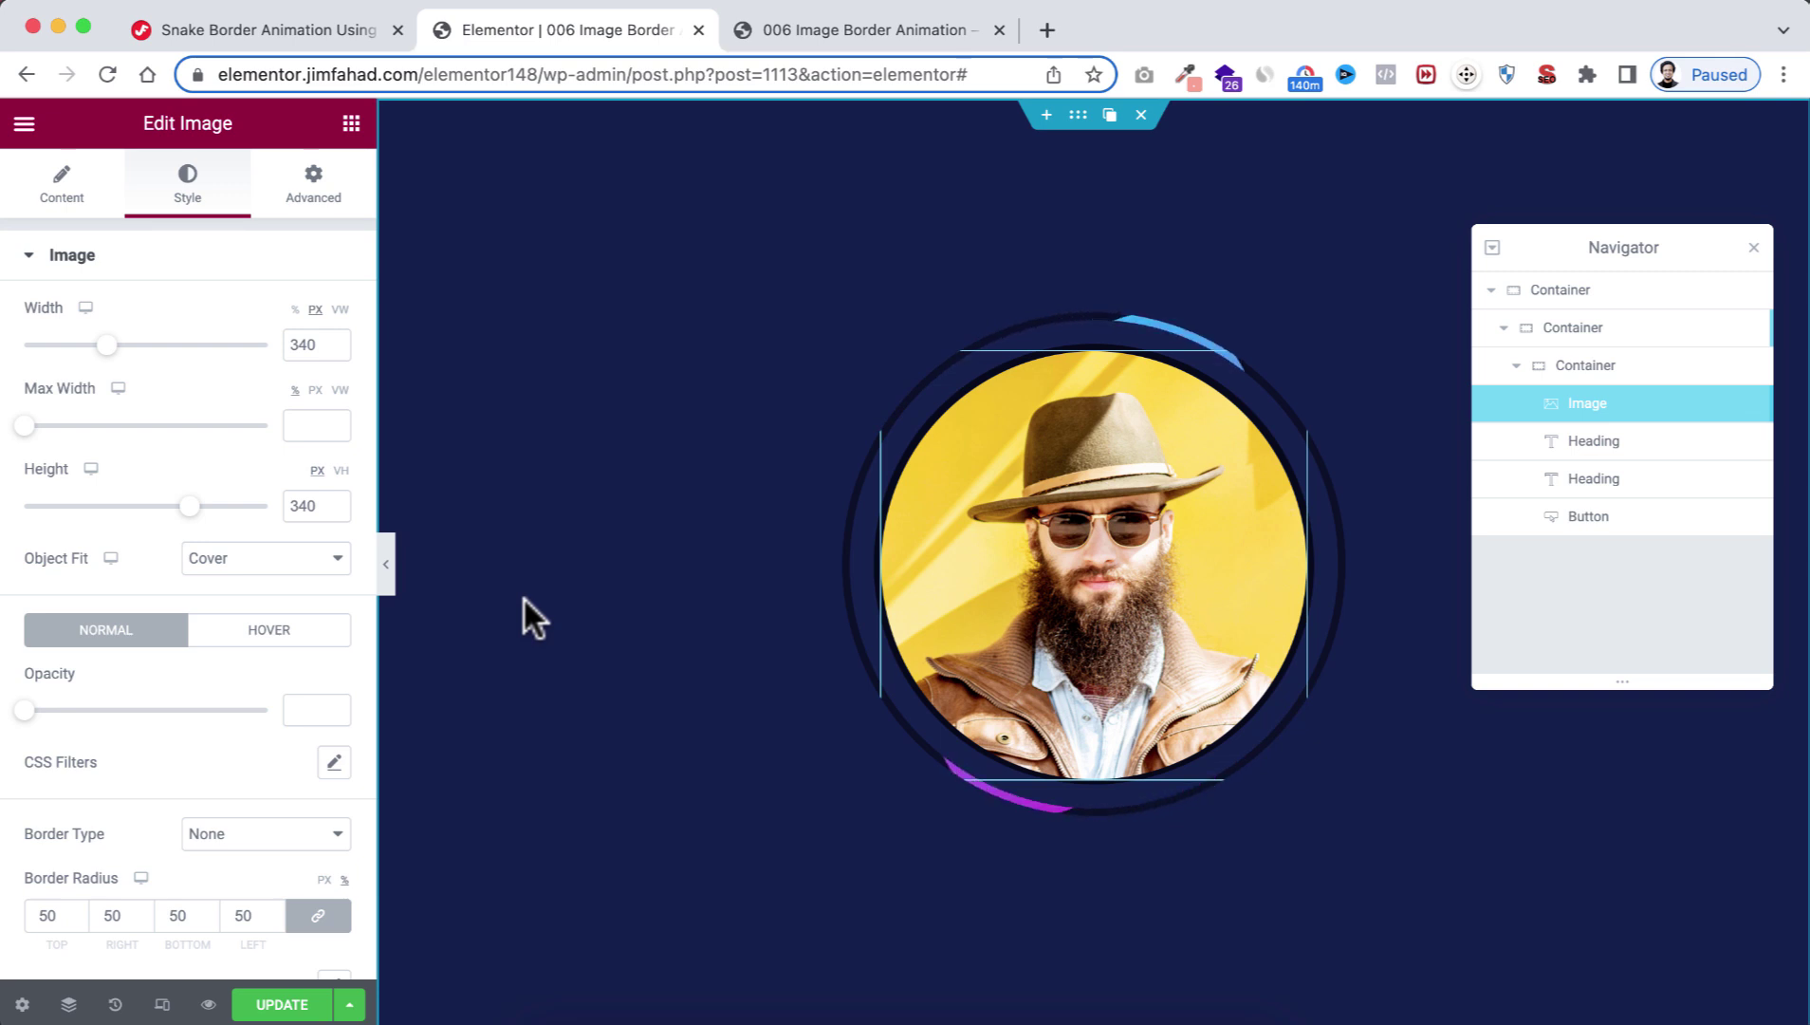
left_click(280, 1003)
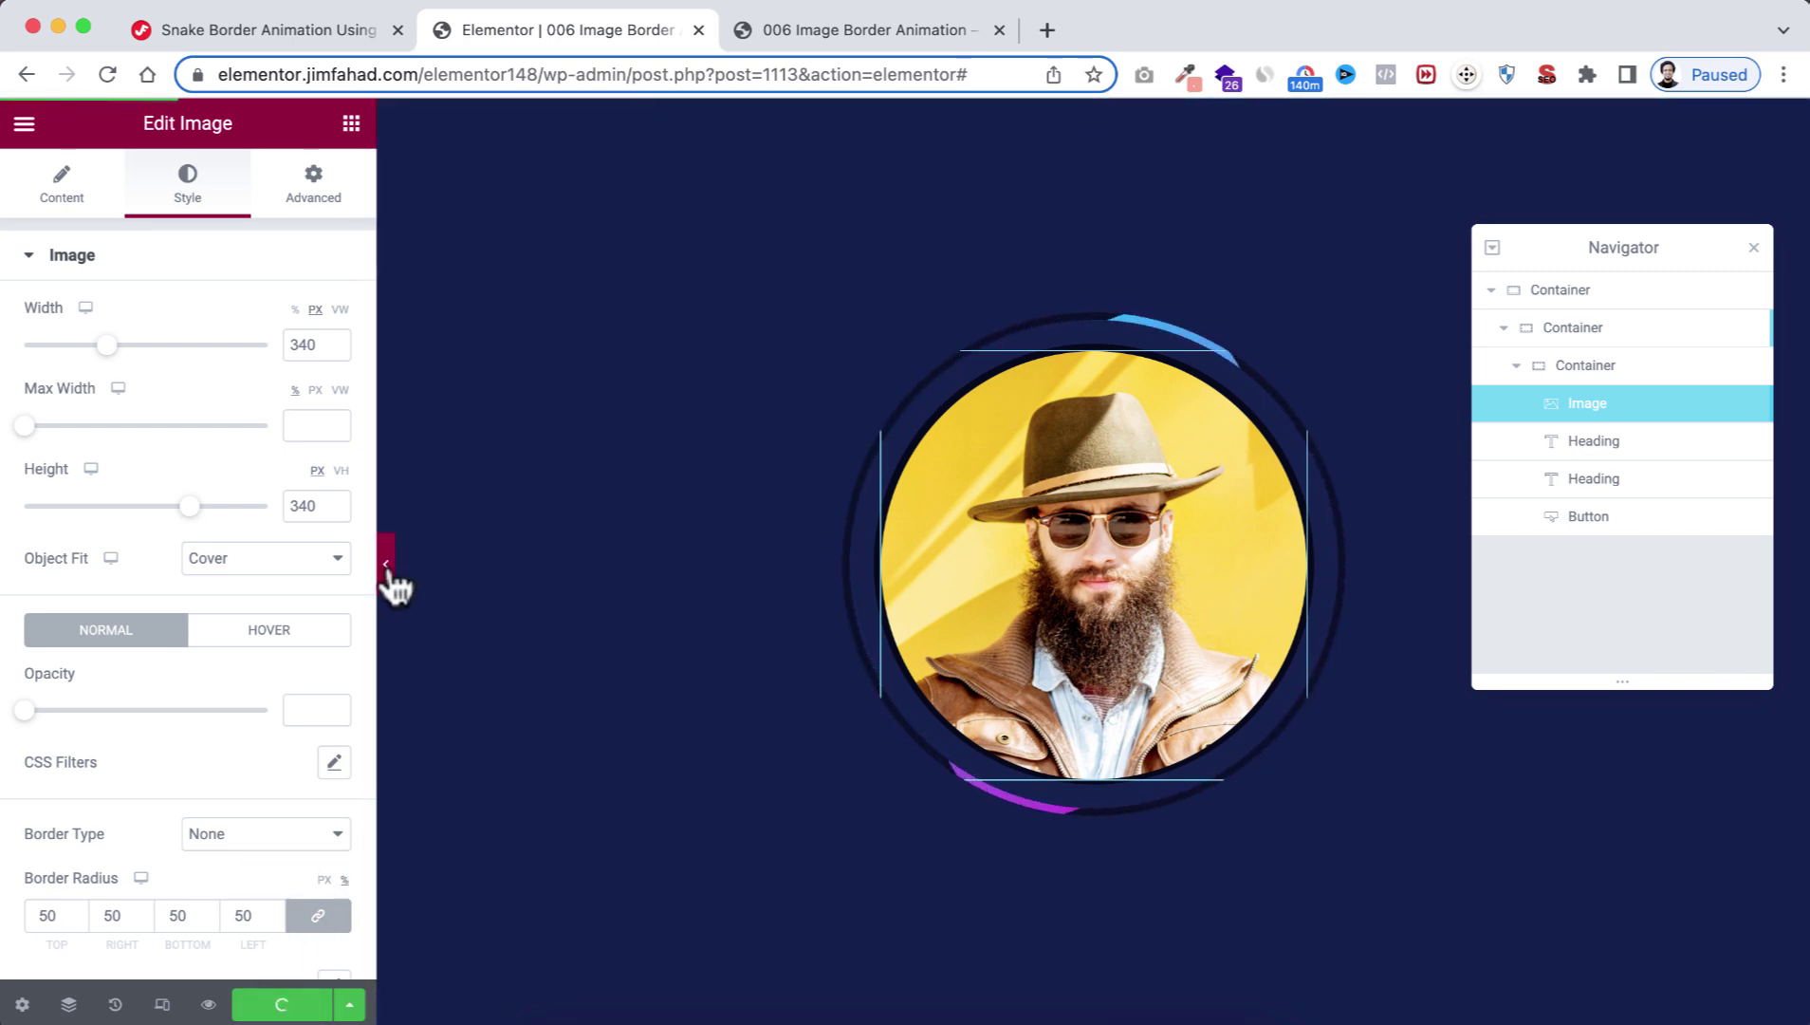
left_click(386, 565)
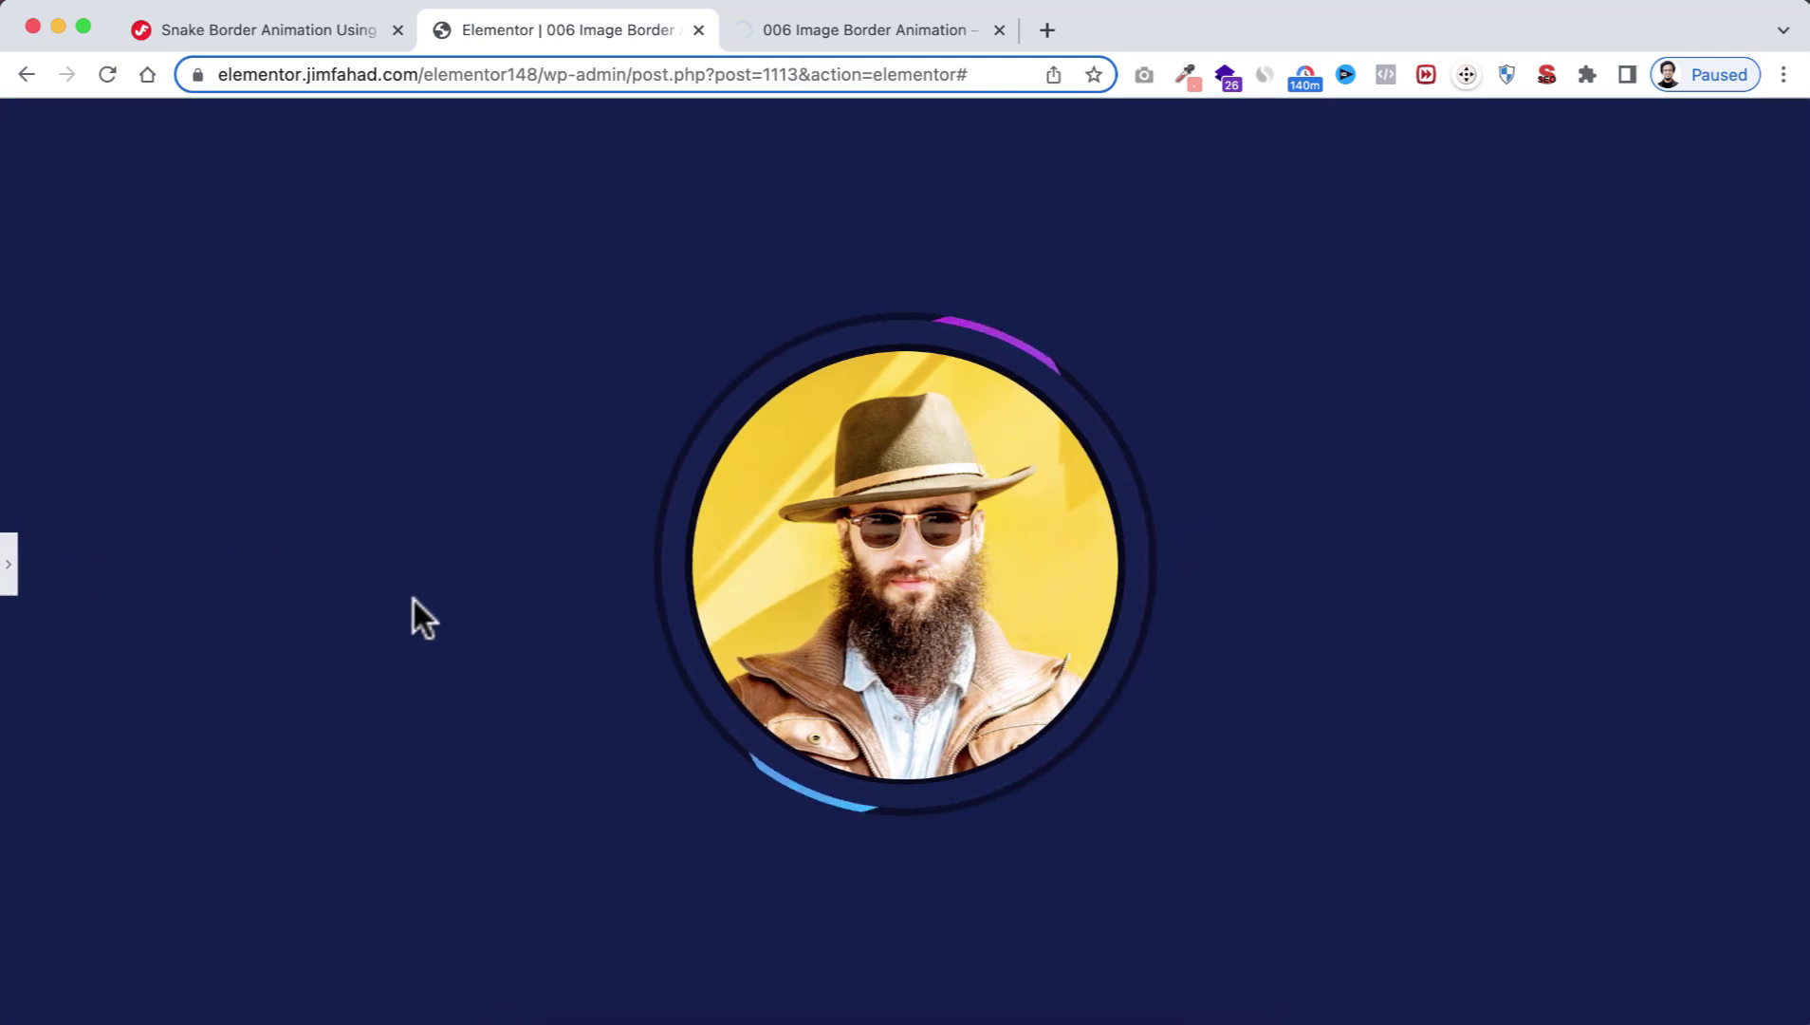